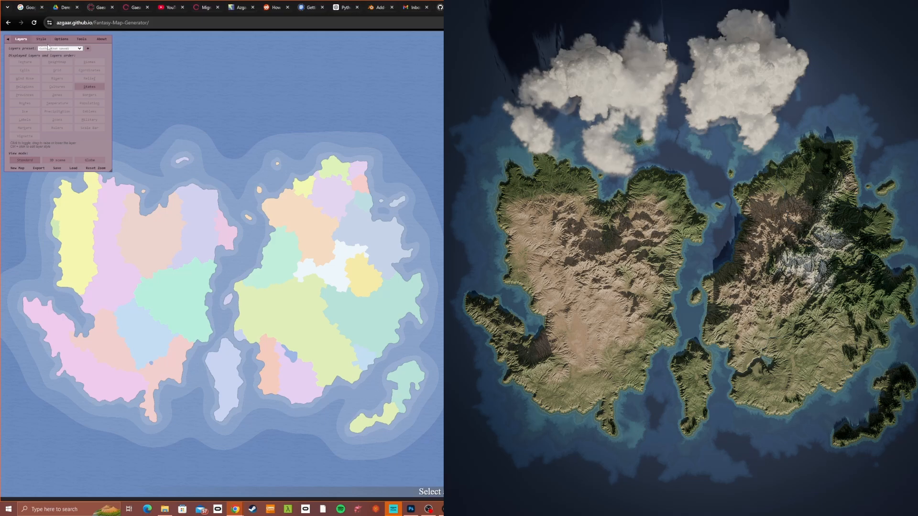
# - Open the map options and bring up the heightmap template choices
pyautogui.click(64, 41)
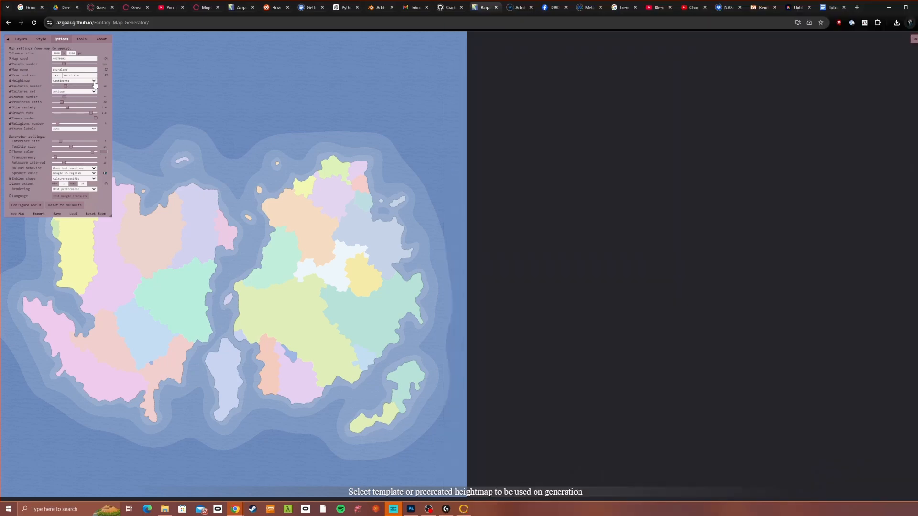
pyautogui.click(95, 82)
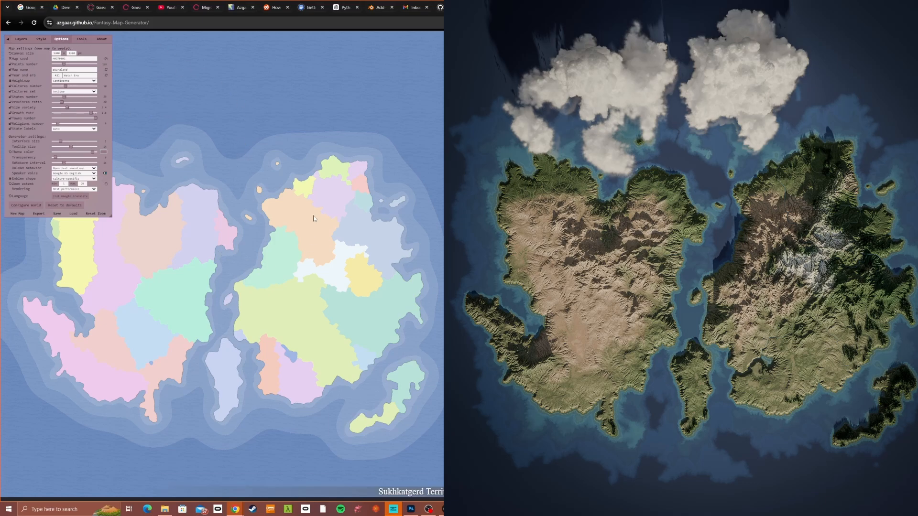
# - Preview the Rivers layer, turn it off again, and replace the States layer with the Heightmap layer
pyautogui.click(26, 41)
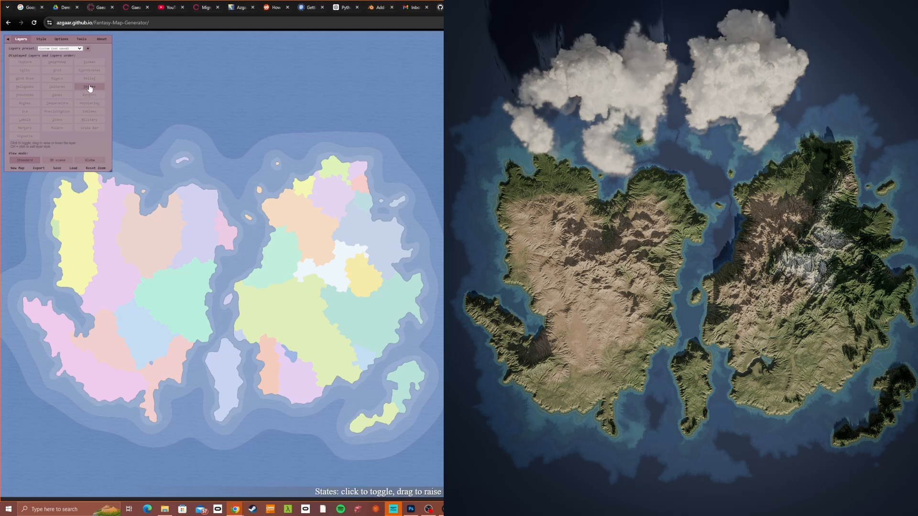
pyautogui.click(56, 79)
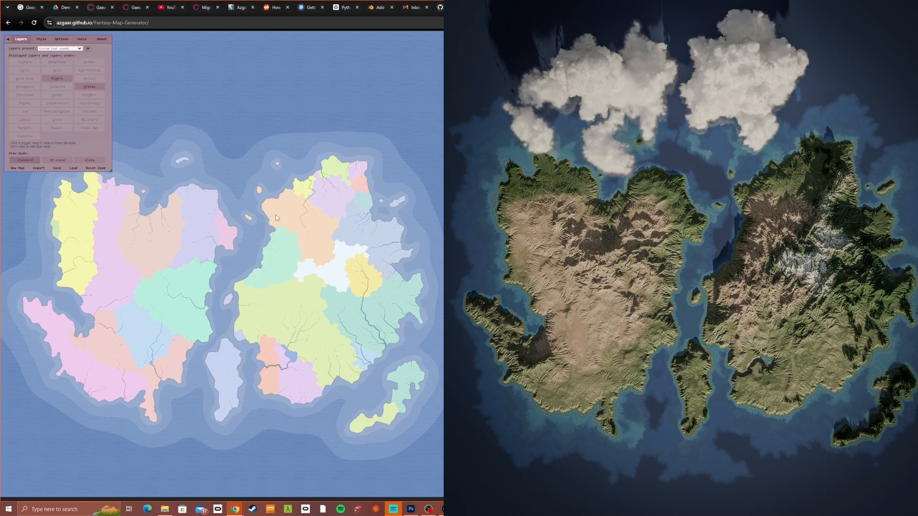
pyautogui.click(57, 78)
pyautogui.click(89, 87)
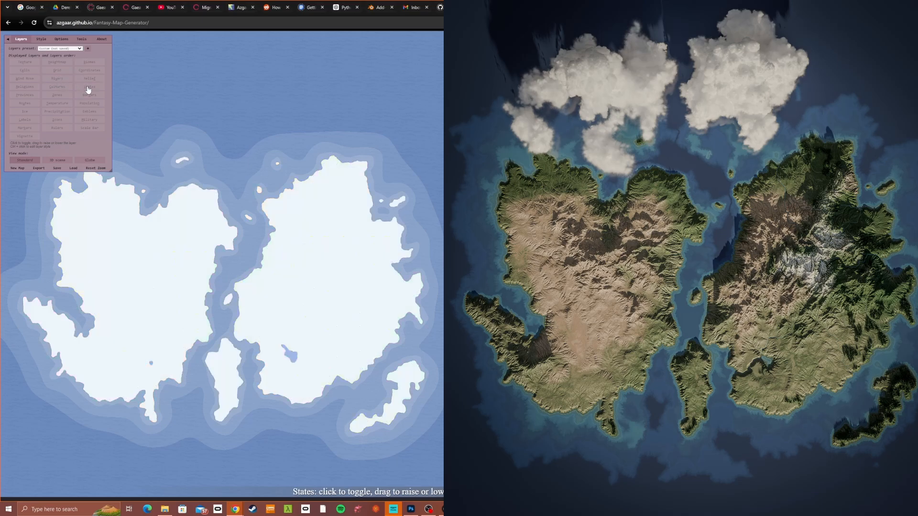
pyautogui.click(59, 63)
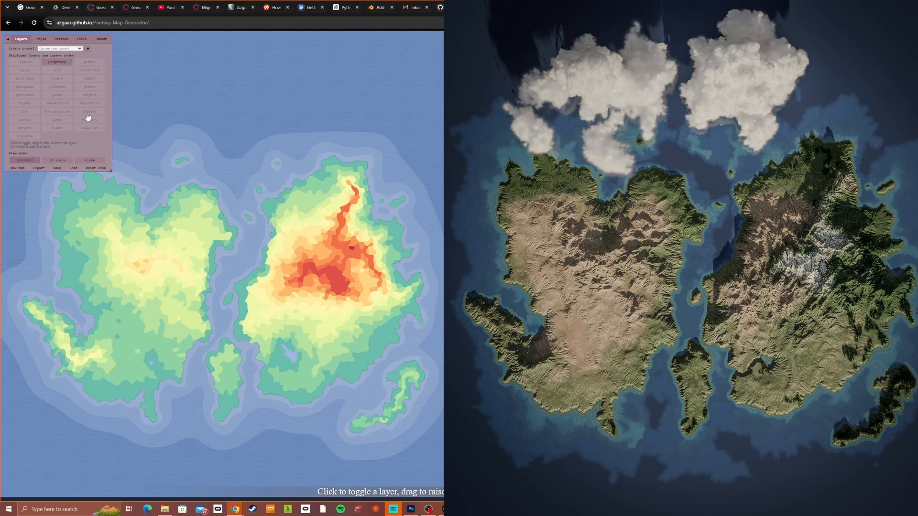
# - Compare the Biomes layer with the heightmap by toggling its visibility on and off
pyautogui.press('b')
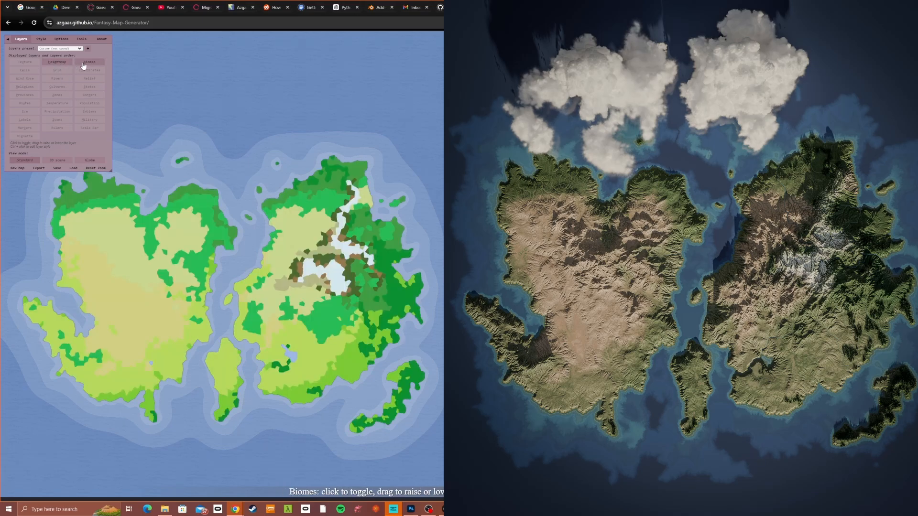
pyautogui.click(85, 69)
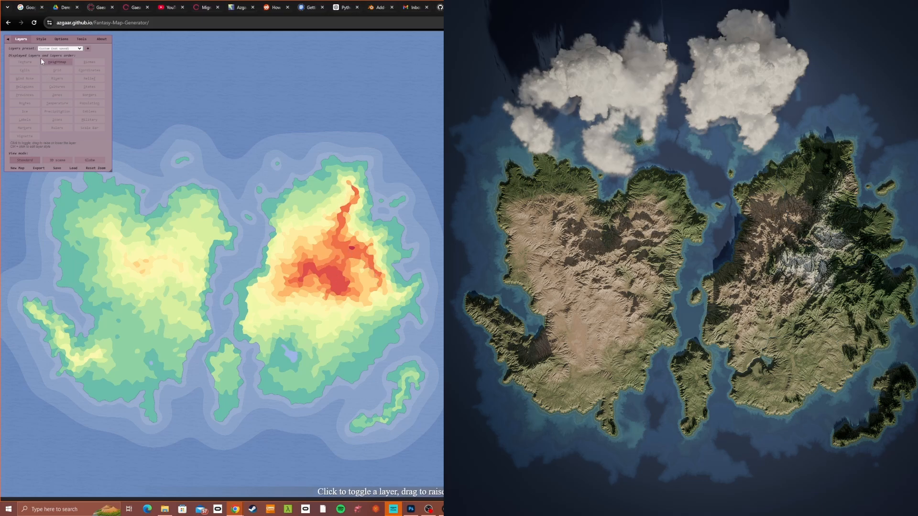
pyautogui.click(86, 64)
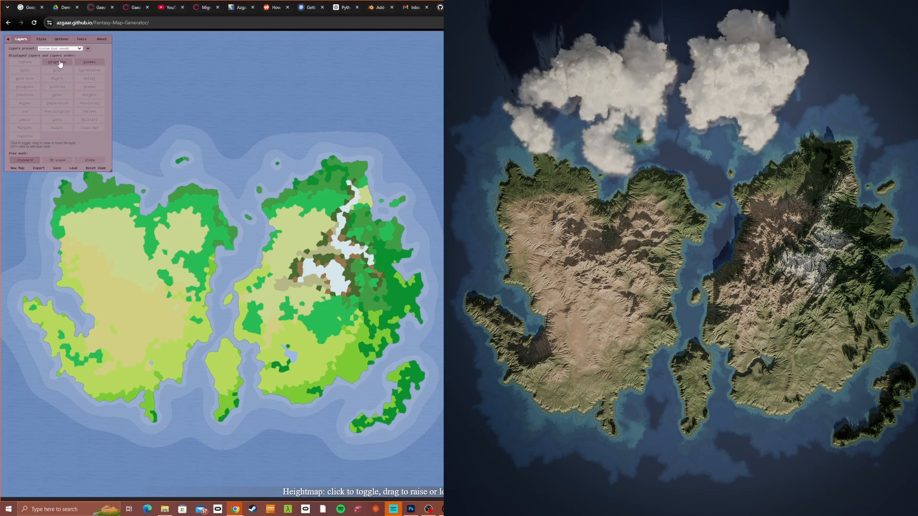
pyautogui.click(95, 64)
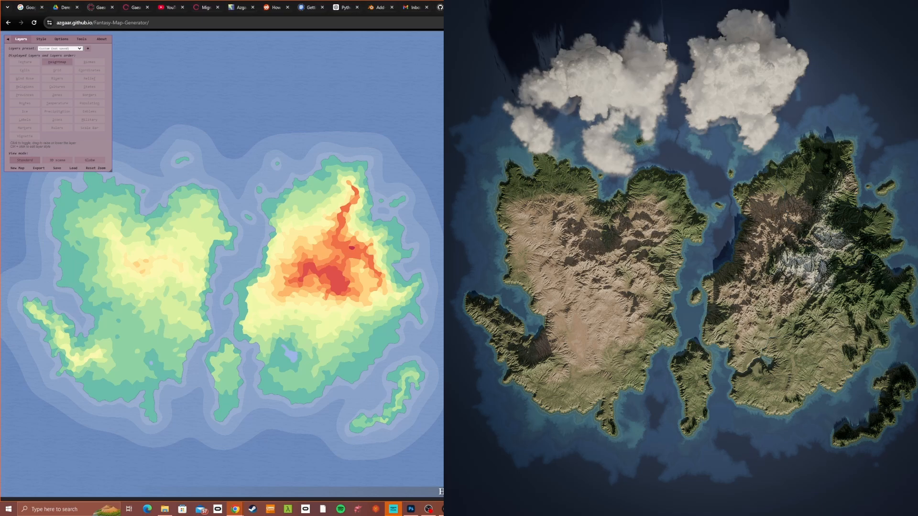
# - Show the Biomes layer on the map and hide the Heightmap layer
pyautogui.rightClick(392, 250)
pyautogui.click(389, 256)
pyautogui.click(59, 63)
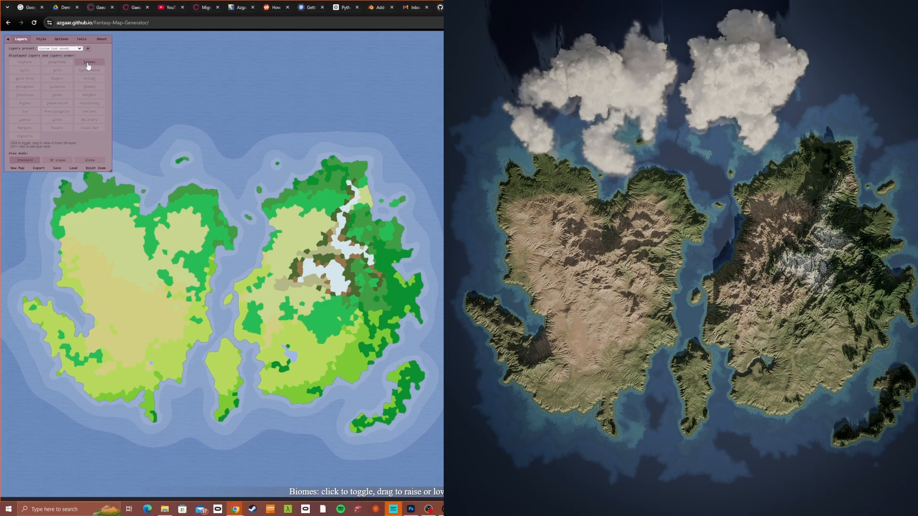
# - Review the image download formats offered in the map data export for the biome map
pyautogui.click(41, 39)
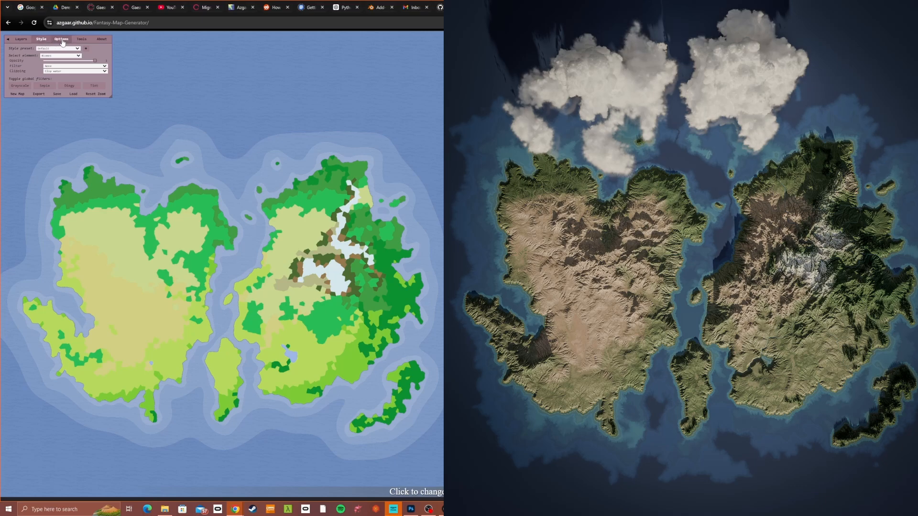
pyautogui.click(61, 40)
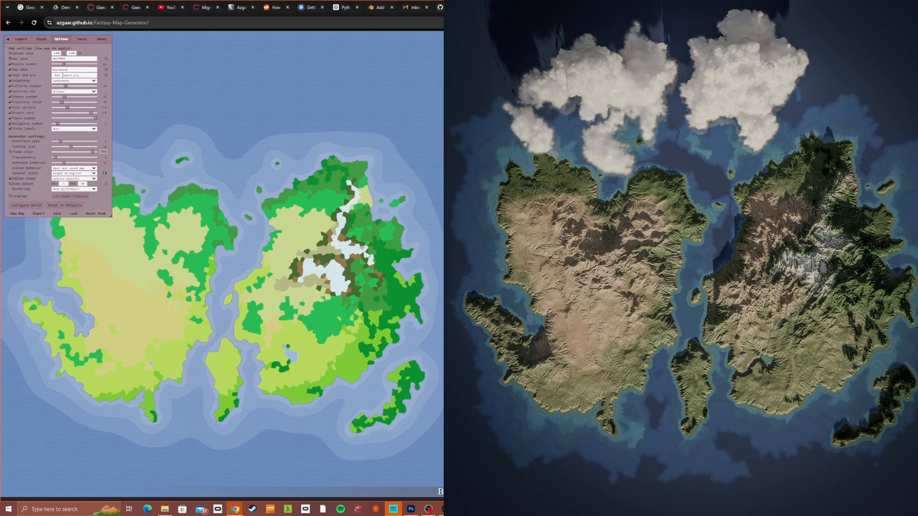
pyautogui.click(39, 213)
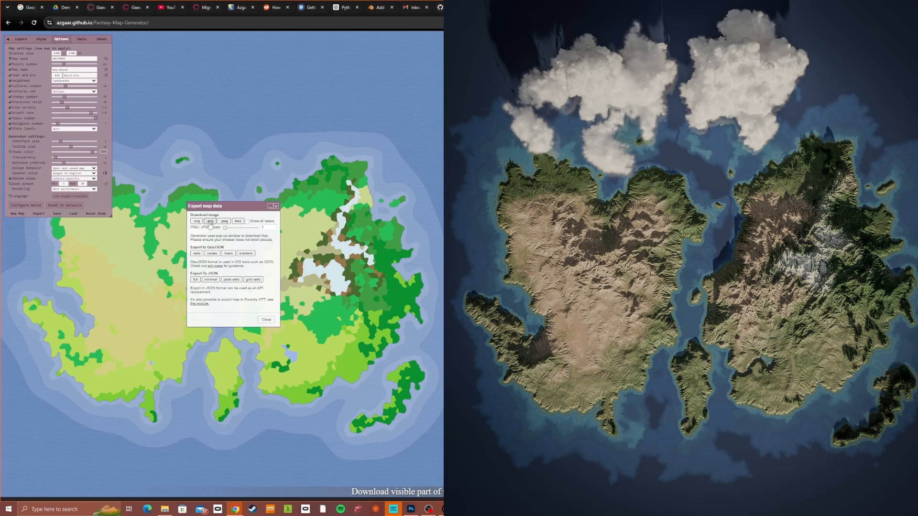
pyautogui.click(275, 206)
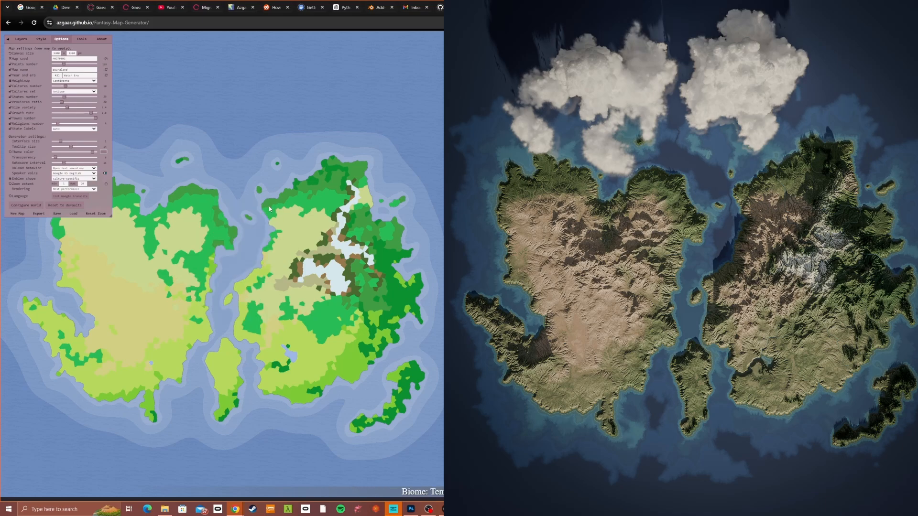
# - Display the Heightmap layer instead of Biomes, briefly previewing the Rivers layer over it
pyautogui.click(22, 41)
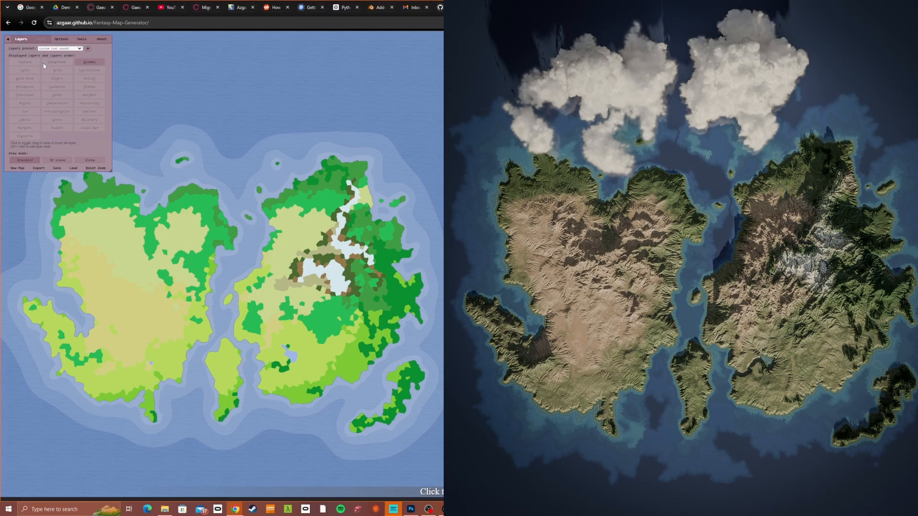
pyautogui.click(57, 62)
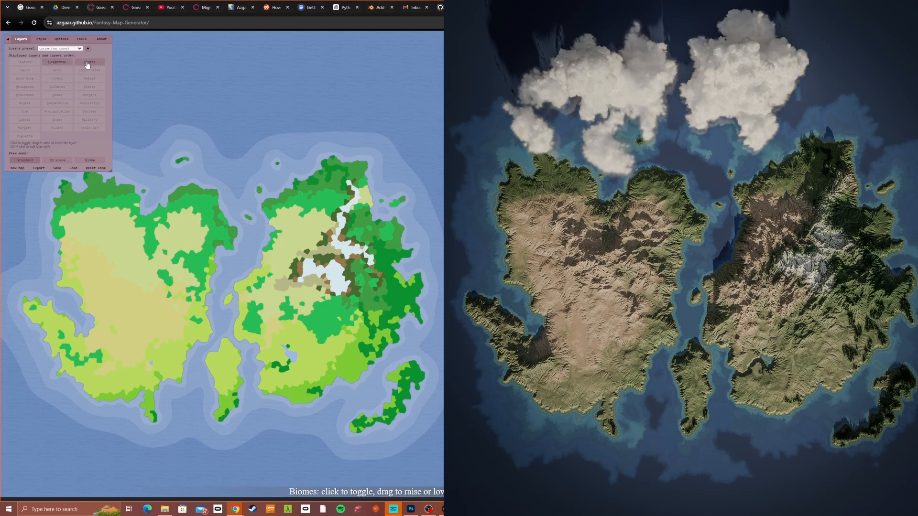
pyautogui.click(89, 62)
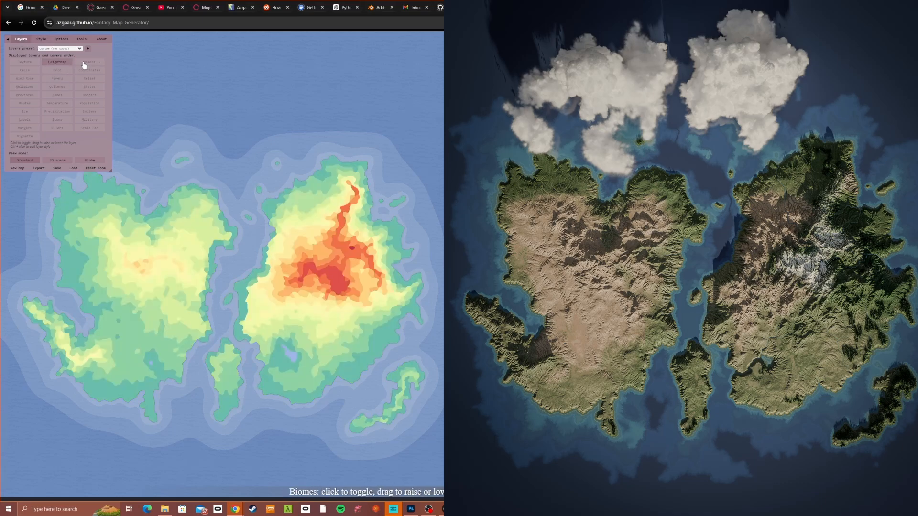
pyautogui.click(57, 80)
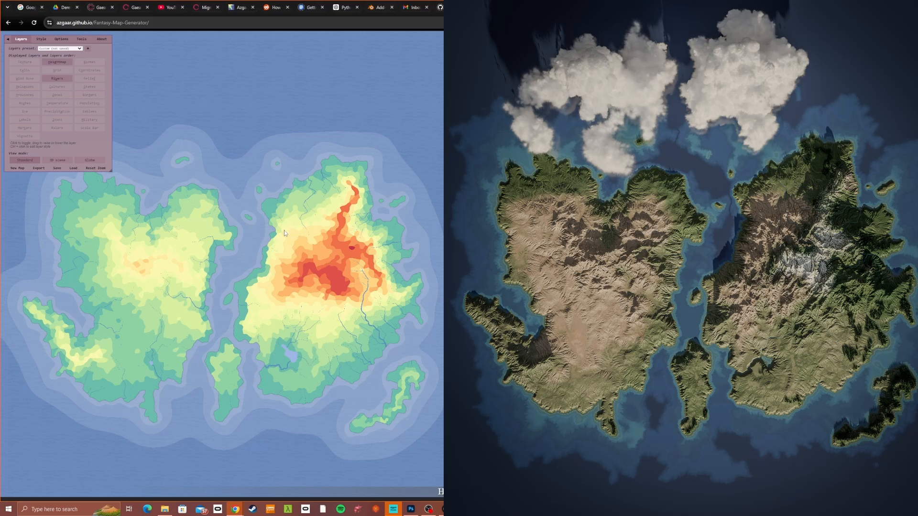
pyautogui.click(57, 78)
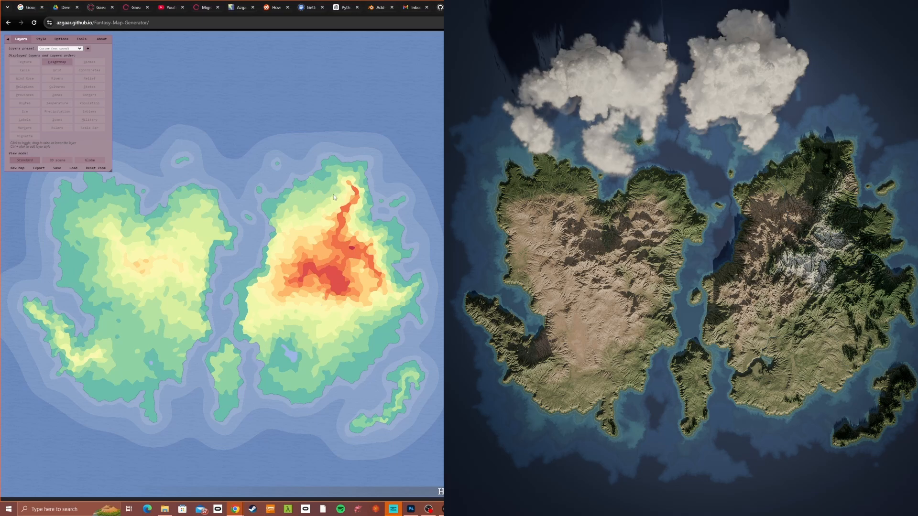
# - Apply the Monochrome style preset to the heightmap and check the map data export options
pyautogui.click(42, 39)
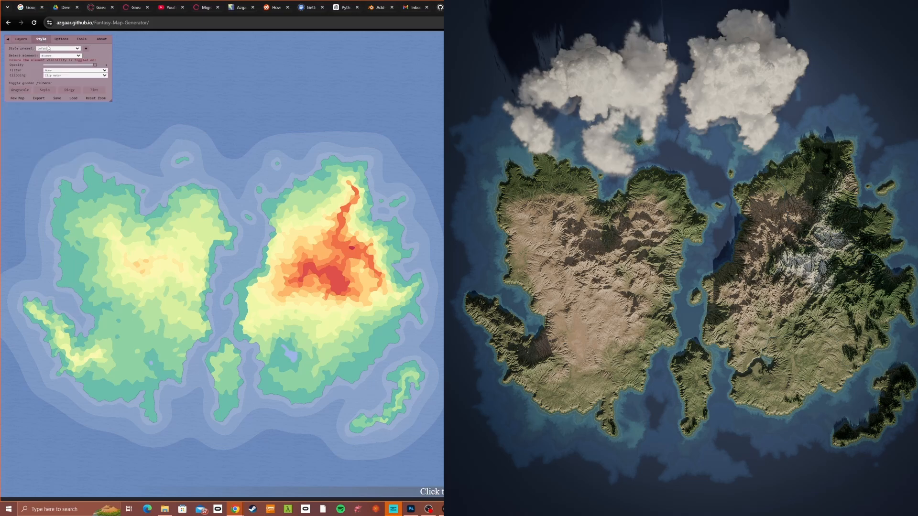
pyautogui.click(75, 49)
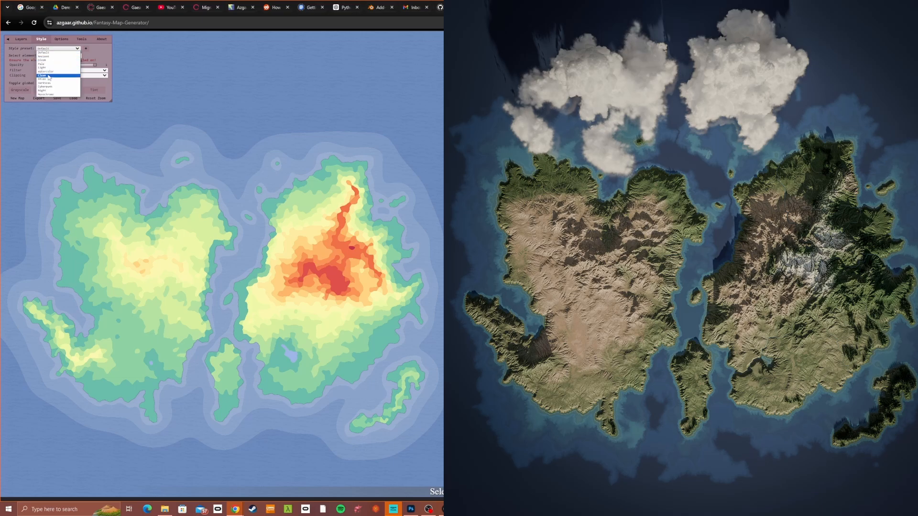
pyautogui.click(48, 94)
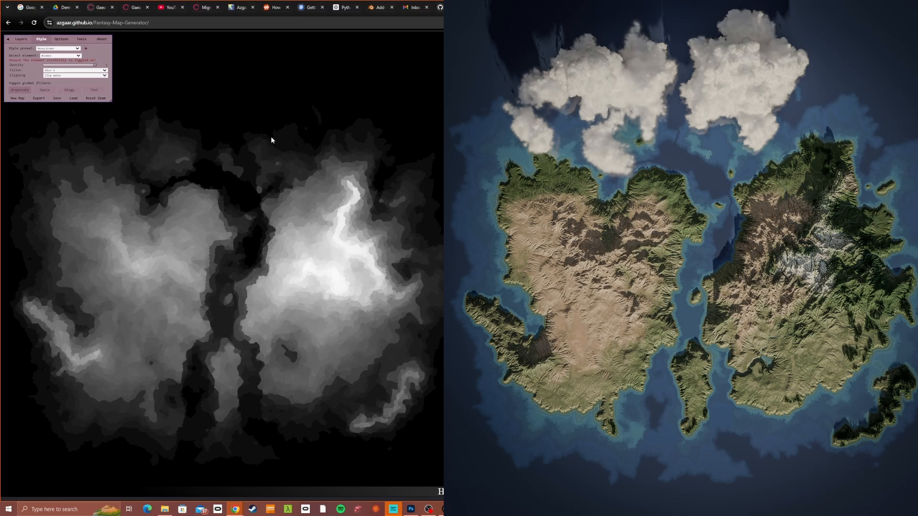
pyautogui.click(38, 99)
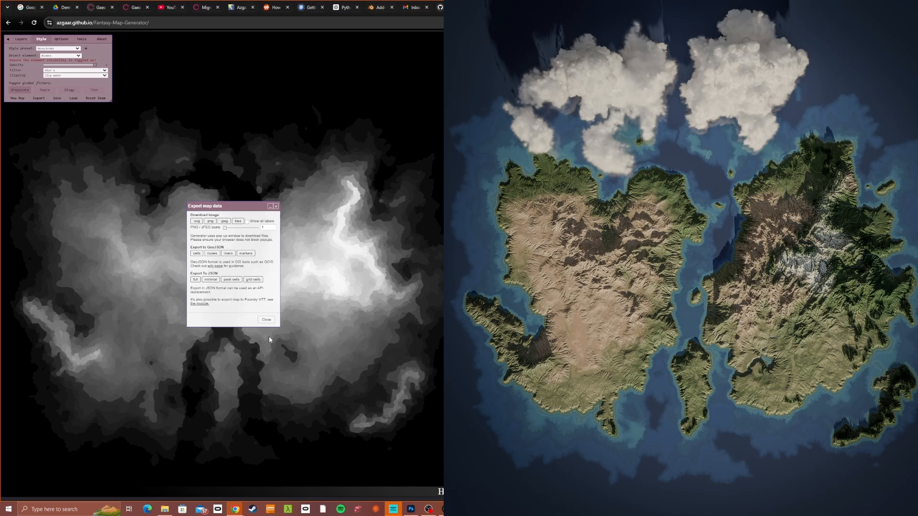
pyautogui.click(266, 319)
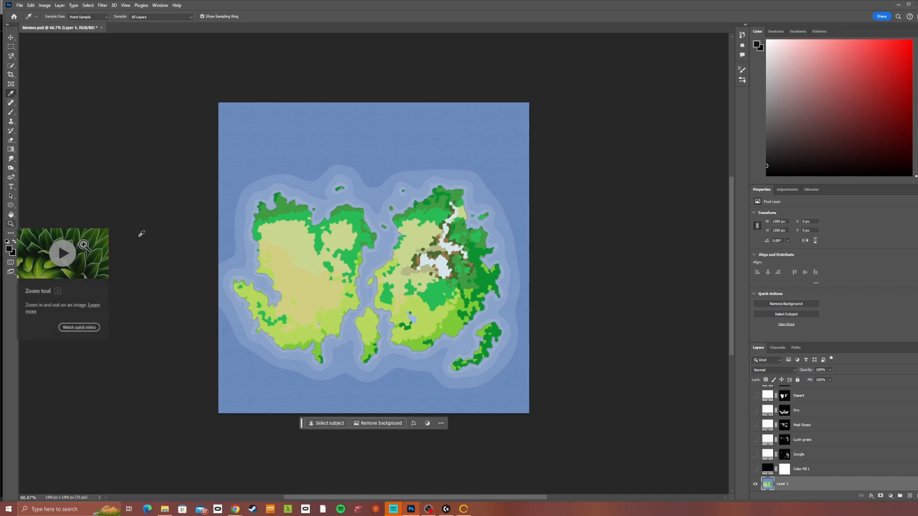
# - In Photoshop's biomes.psd, preview the Jungle, Lush grass, Mad Grass and Dry mask layers one at a time over the biome map
pyautogui.moveTo(270, 271); pyautogui.dragTo(211, 270)
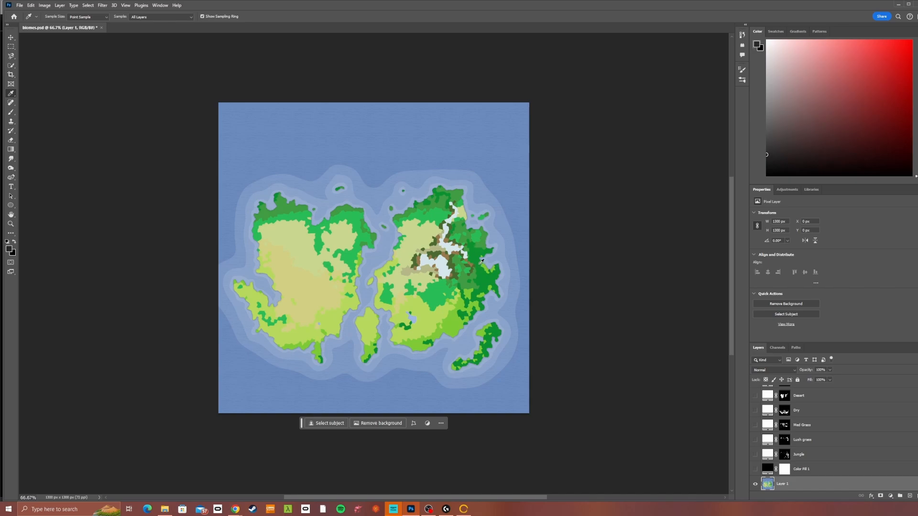
pyautogui.click(807, 457)
pyautogui.click(755, 455)
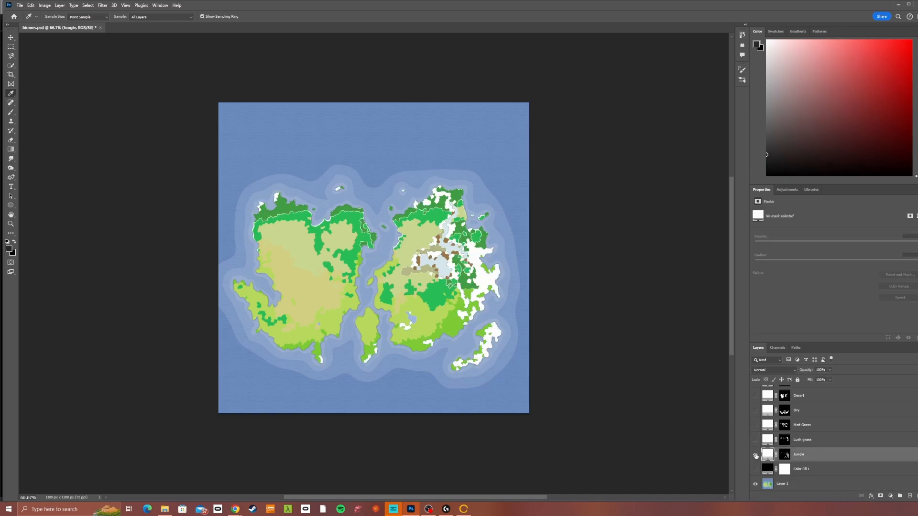
pyautogui.click(756, 455)
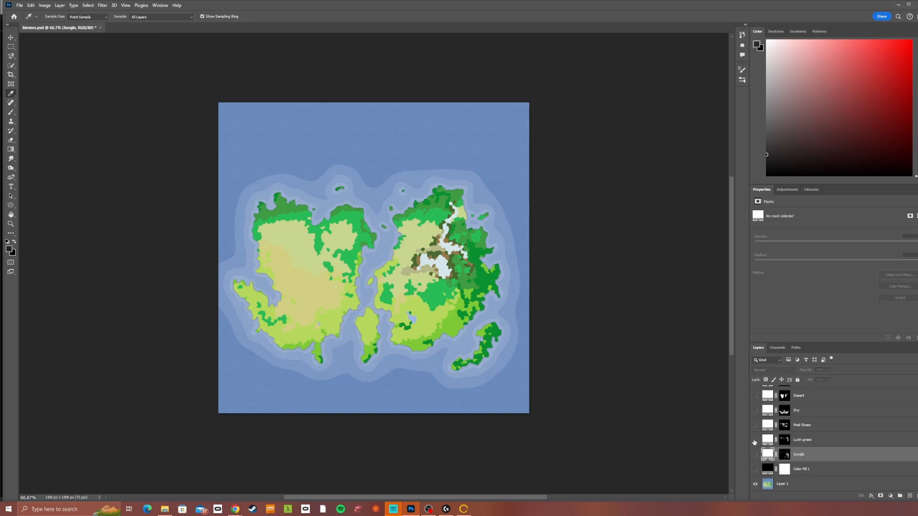
pyautogui.click(755, 441)
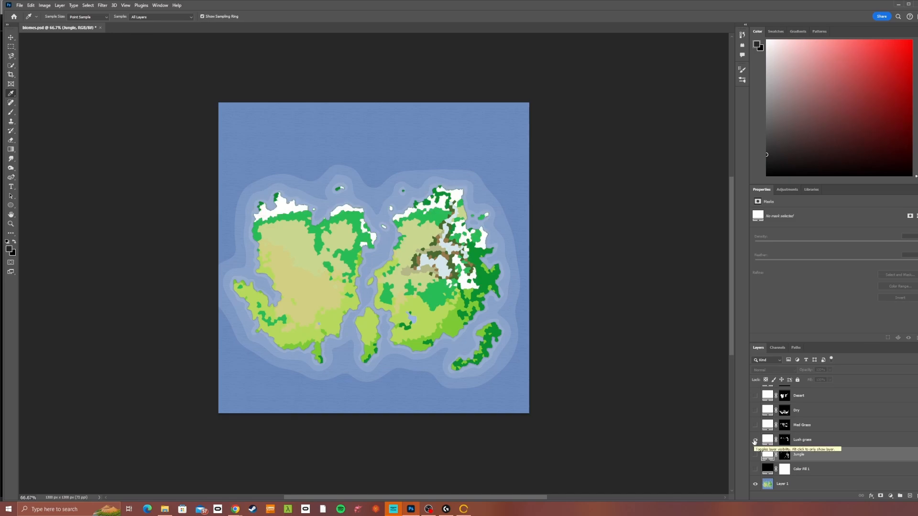
pyautogui.click(754, 441)
pyautogui.click(756, 425)
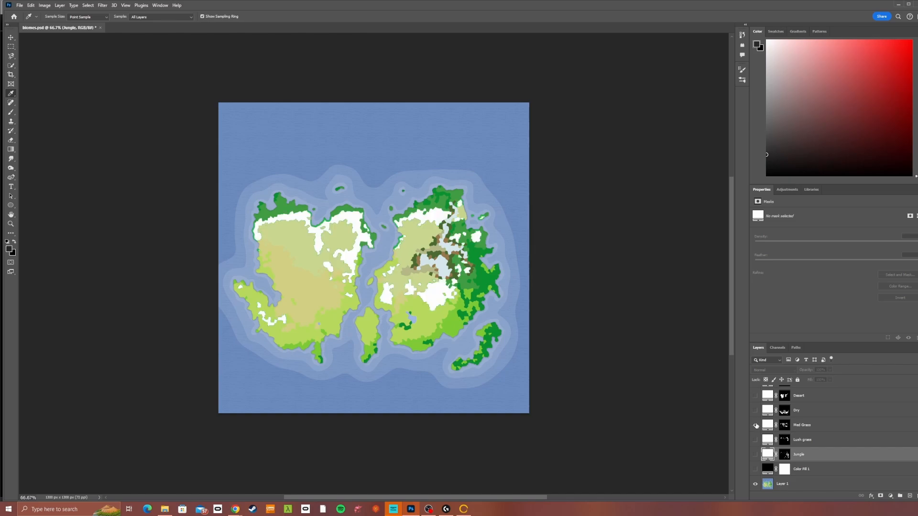
pyautogui.click(755, 425)
pyautogui.click(754, 411)
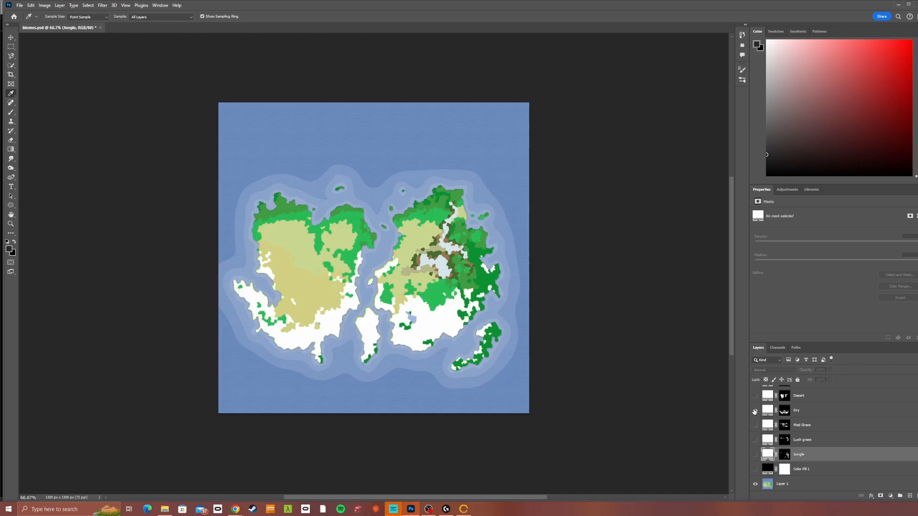
pyautogui.click(754, 411)
# - Preview the Desert, Rocky and Ice mask layers over the biome map
pyautogui.scroll(1, 755, 418)
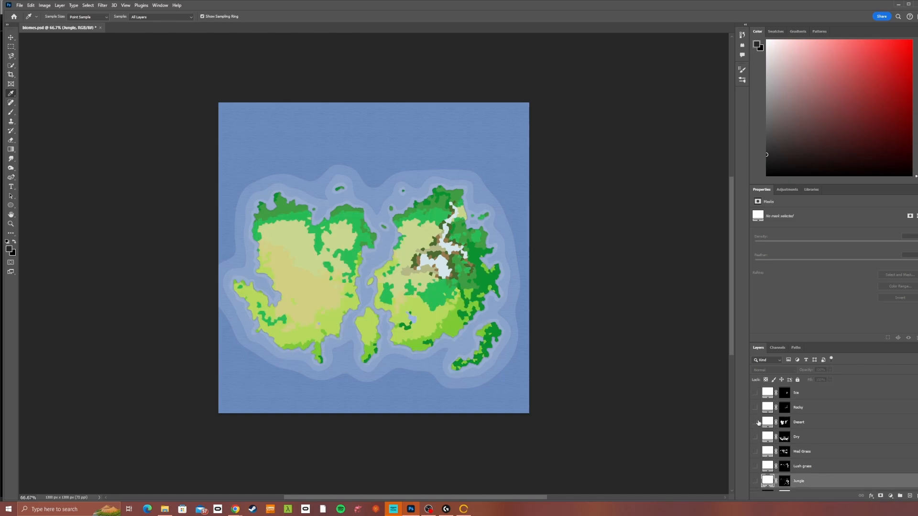
pyautogui.click(755, 423)
pyautogui.click(755, 408)
pyautogui.click(756, 393)
pyautogui.scroll(-1, 769, 394)
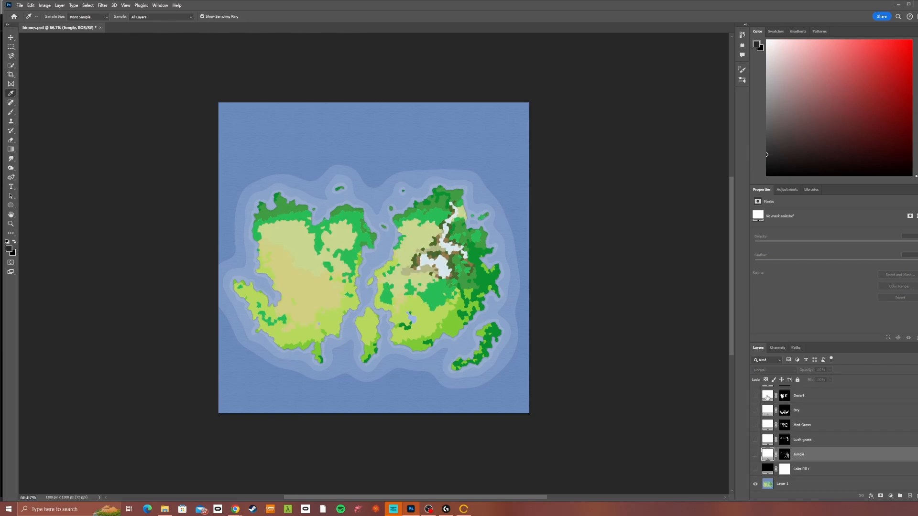
# - Show the Jungle layer over the black Color Fill 1 layer as a black-and-white mask
pyautogui.click(755, 457)
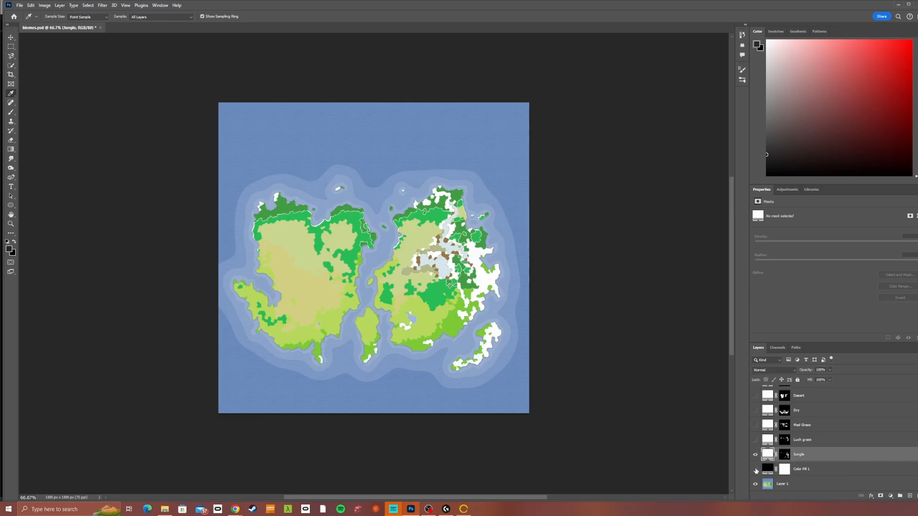
pyautogui.click(755, 470)
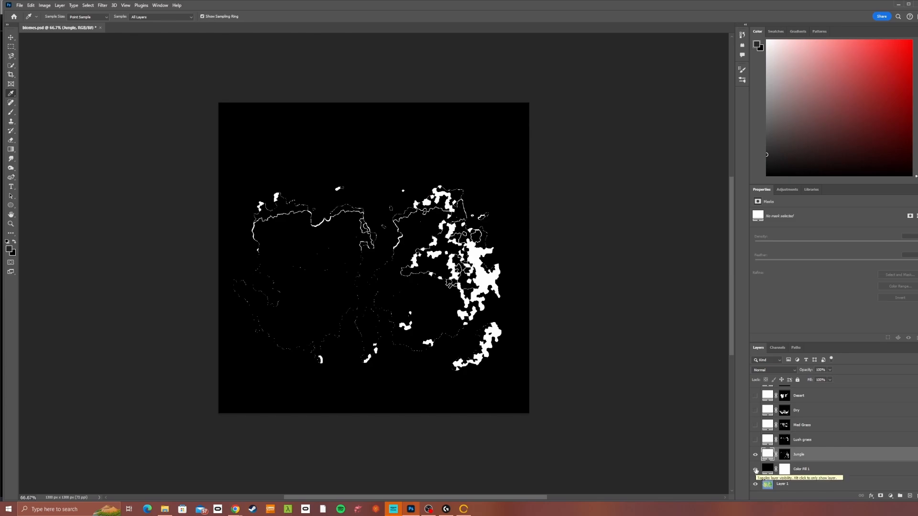
# - Hide the black Color Fill 1 and Jungle layers to bring back the biome map
pyautogui.click(755, 470)
pyautogui.click(755, 455)
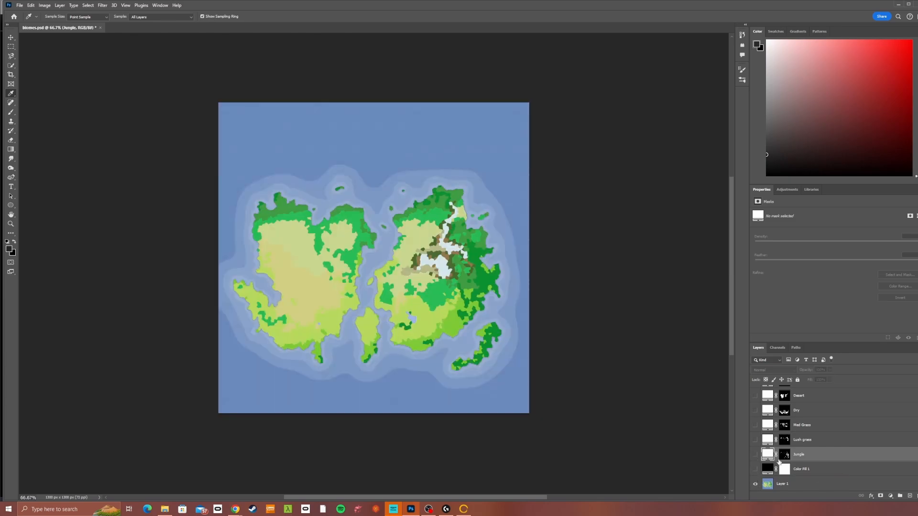
# - Add a black Solid Color fill layer above the Jungle layer and delete it again
pyautogui.click(890, 497)
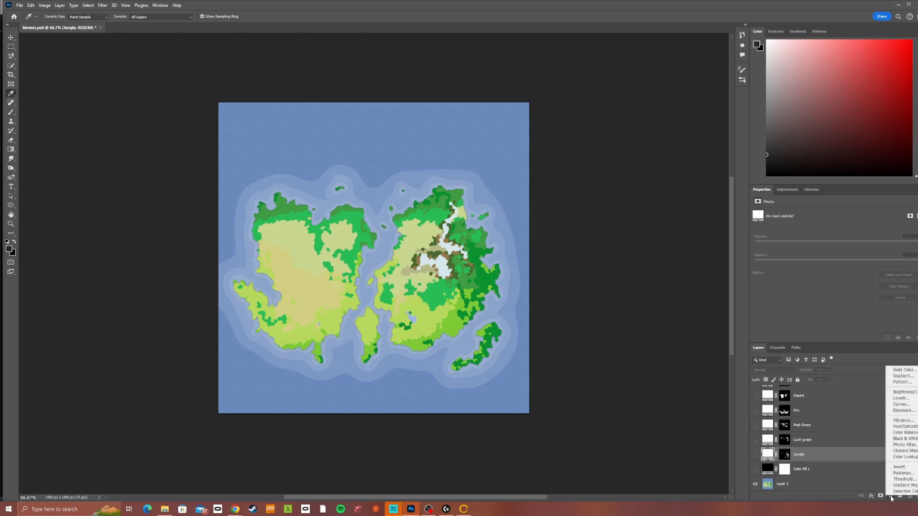
pyautogui.click(904, 372)
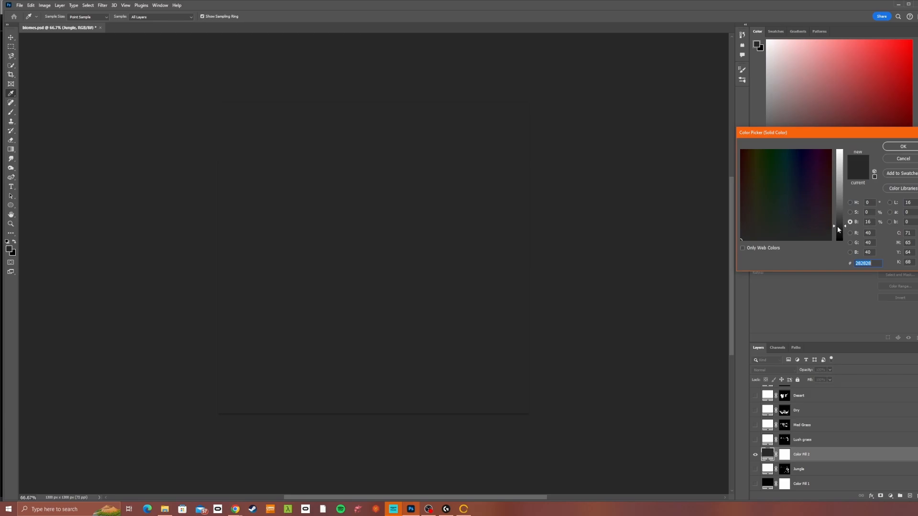
pyautogui.moveTo(837, 229); pyautogui.dragTo(842, 246)
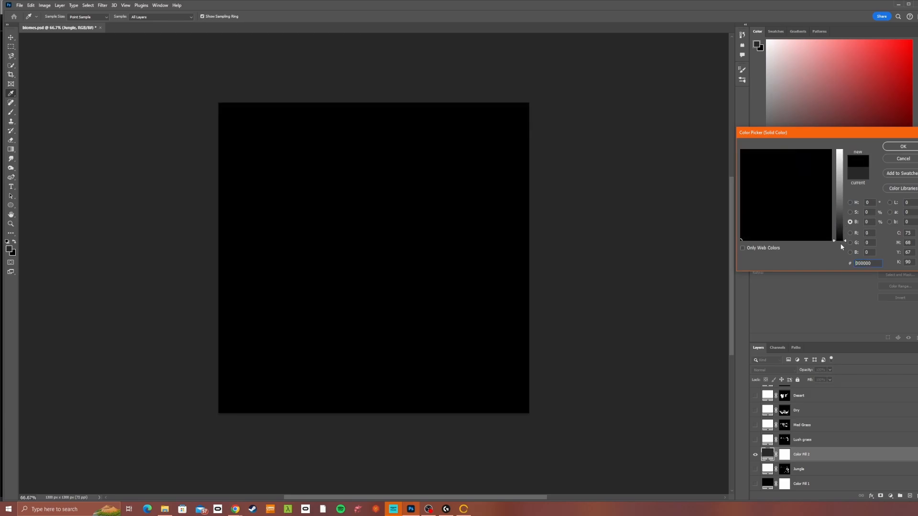
pyautogui.click(897, 151)
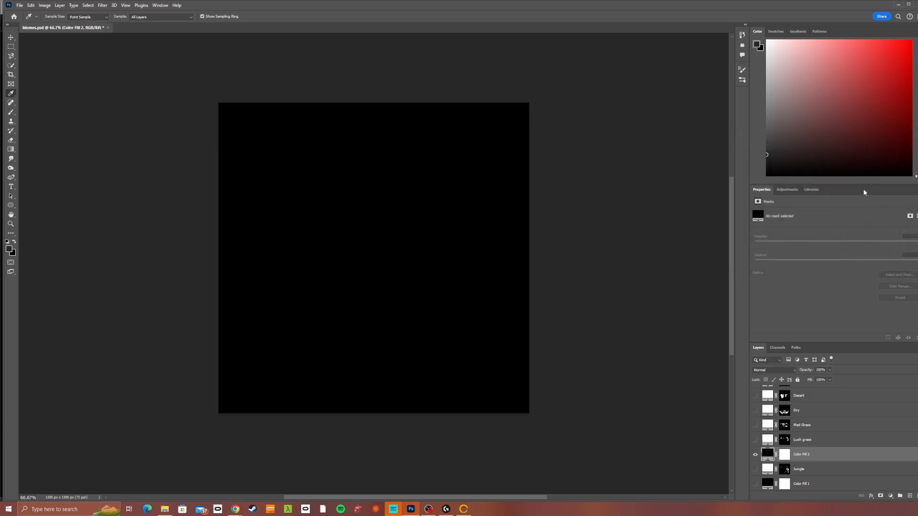
pyautogui.press('Delete')
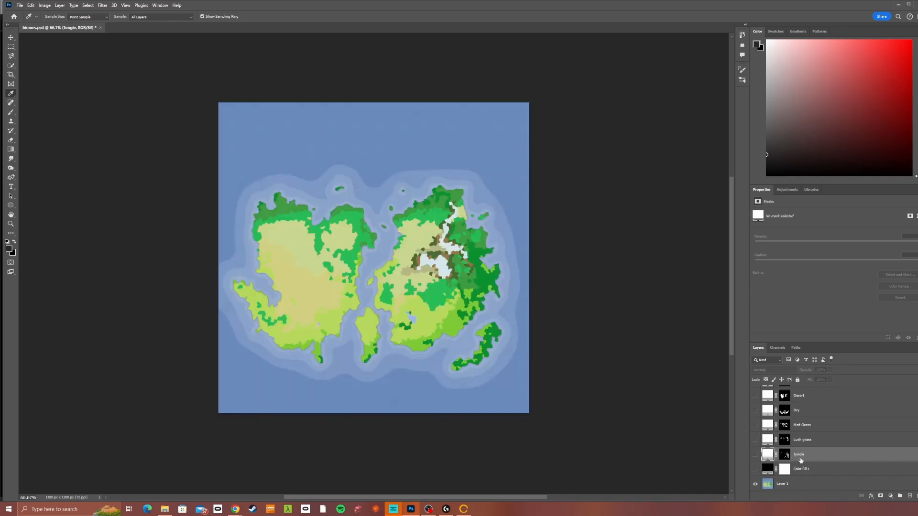
pyautogui.click(891, 497)
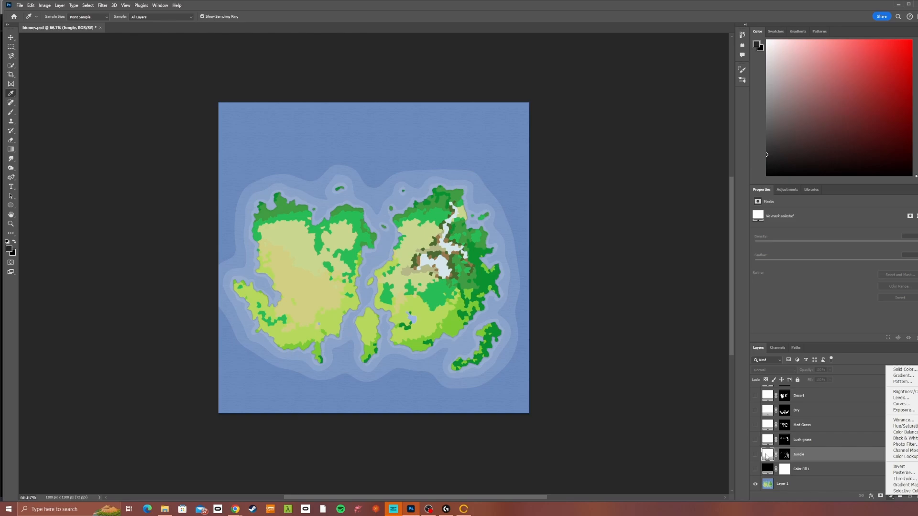
pyautogui.click(766, 457)
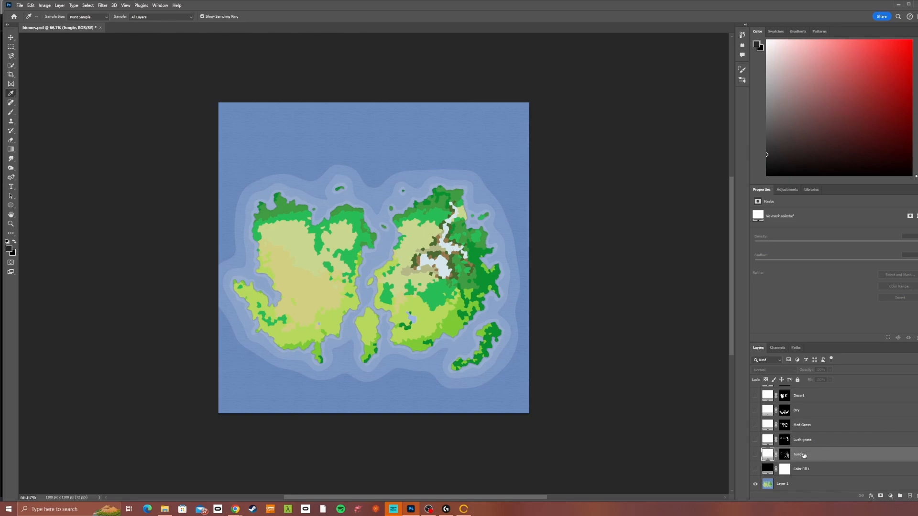
pyautogui.scroll(2, 814, 445)
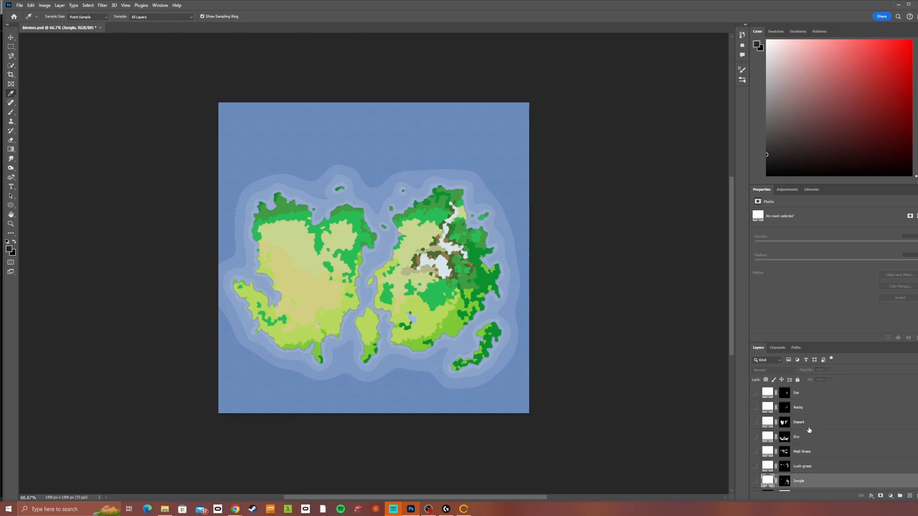
pyautogui.scroll(-1, 808, 427)
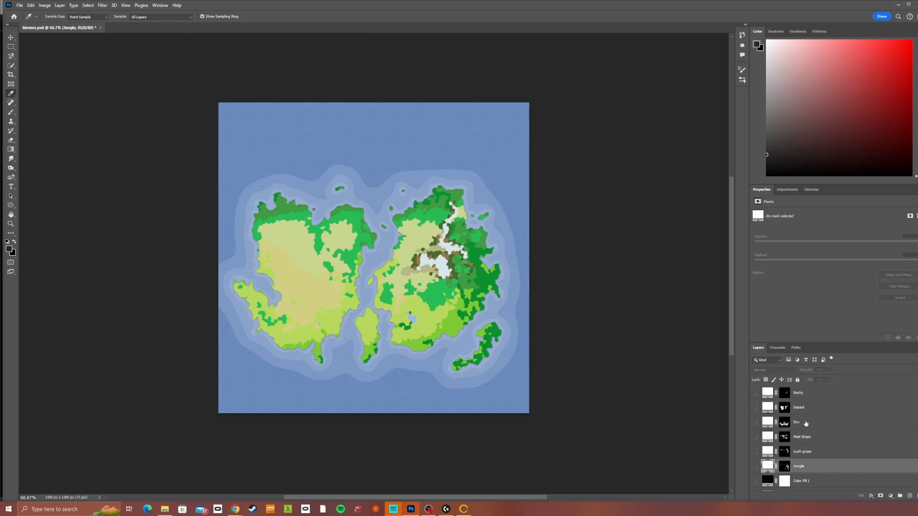
pyautogui.scroll(1, 810, 445)
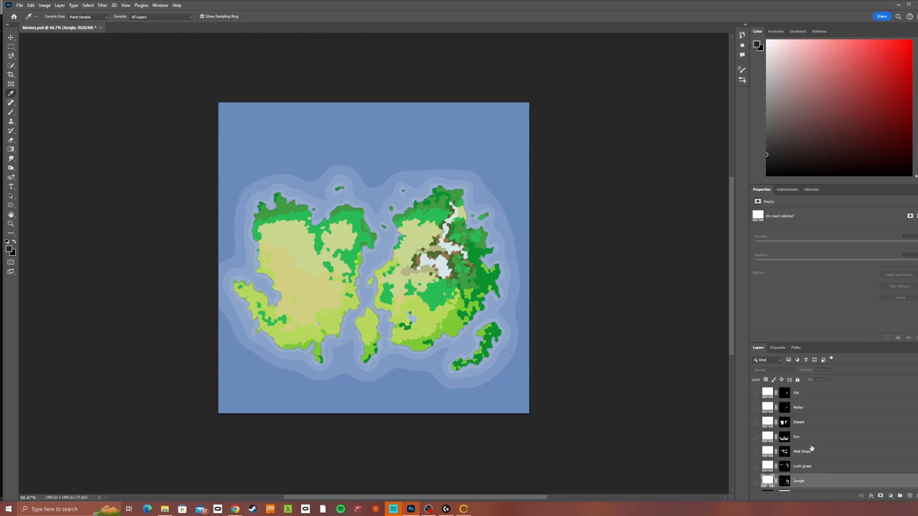
pyautogui.scroll(-2, 811, 443)
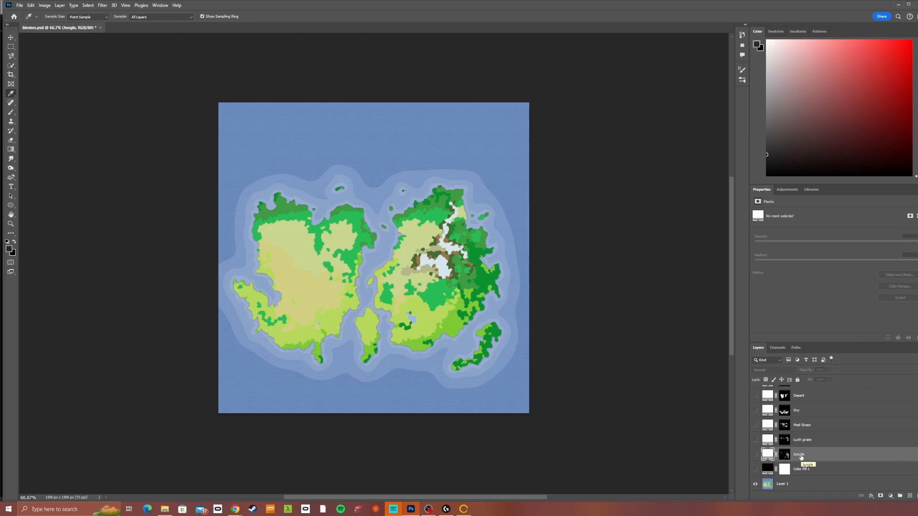
# - Add a white Solid Color fill layer directly above Color Fill 1 and invert its layer mask to black
pyautogui.click(802, 469)
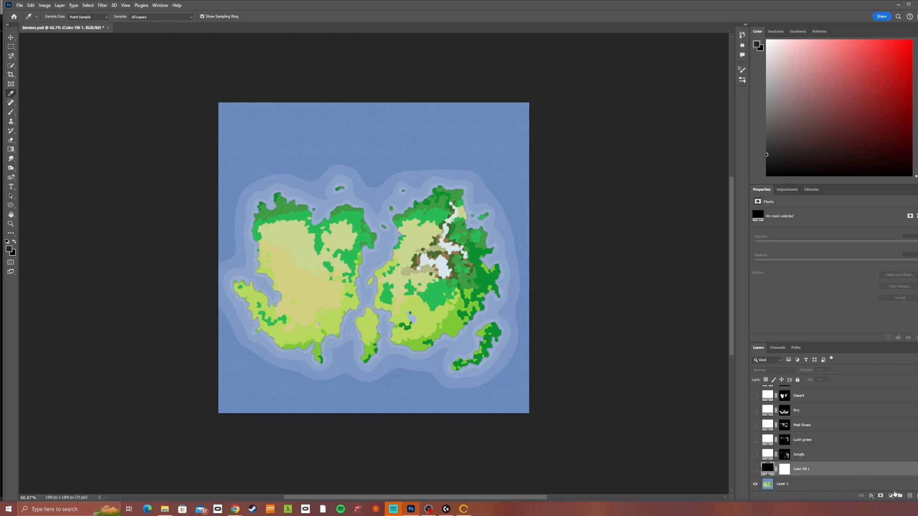
pyautogui.click(894, 494)
pyautogui.click(910, 369)
pyautogui.moveTo(845, 179); pyautogui.dragTo(841, 147)
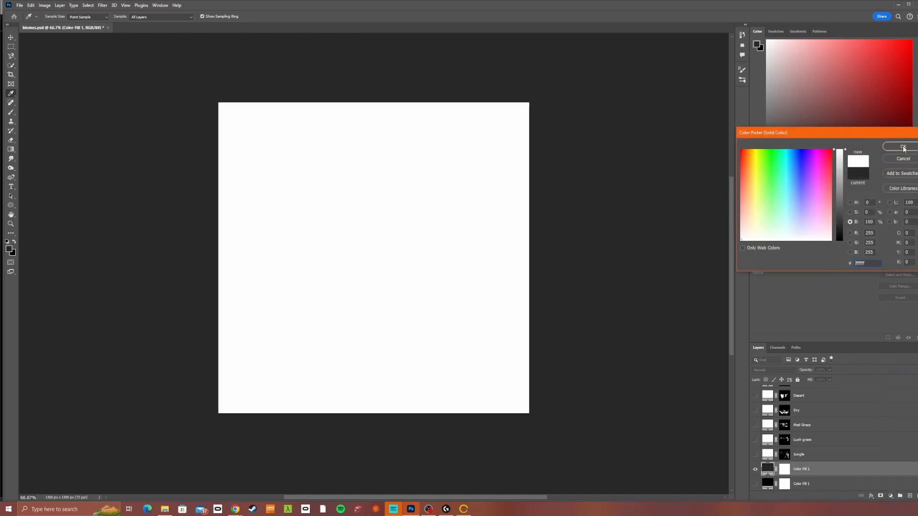
pyautogui.click(903, 146)
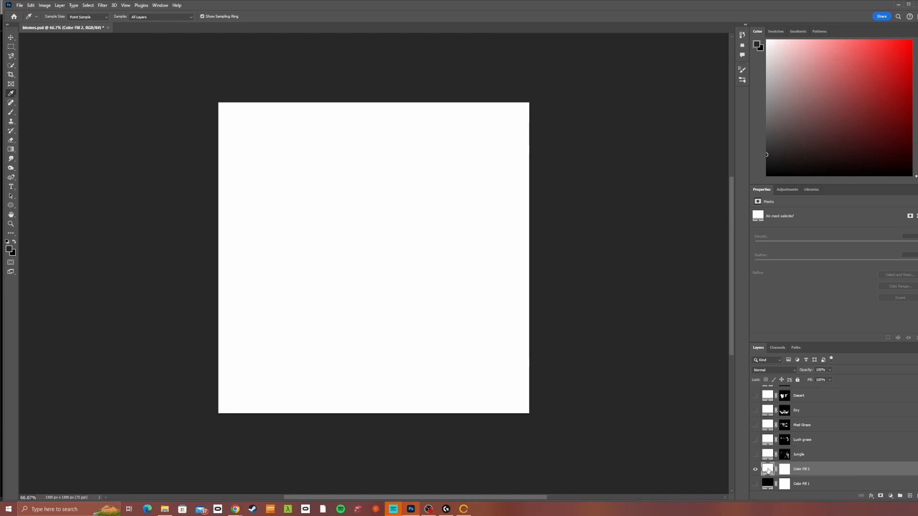
pyautogui.click(784, 469)
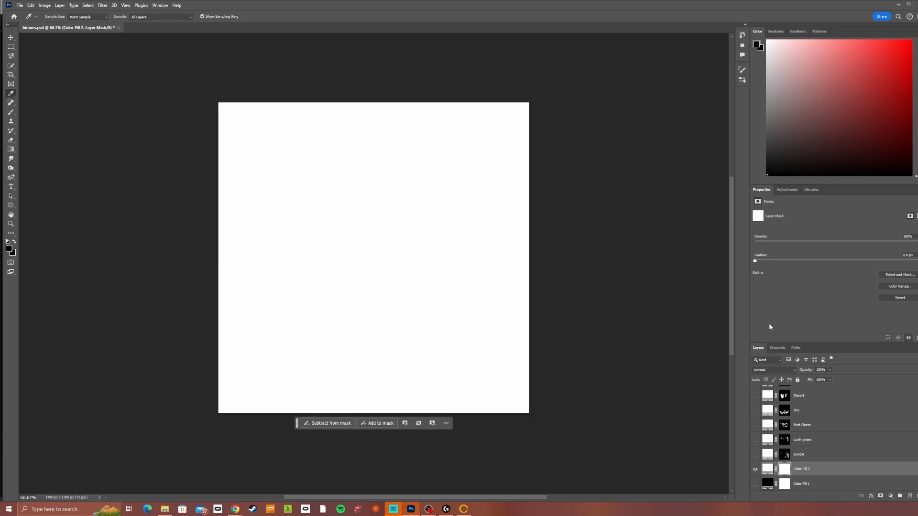
pyautogui.click(899, 298)
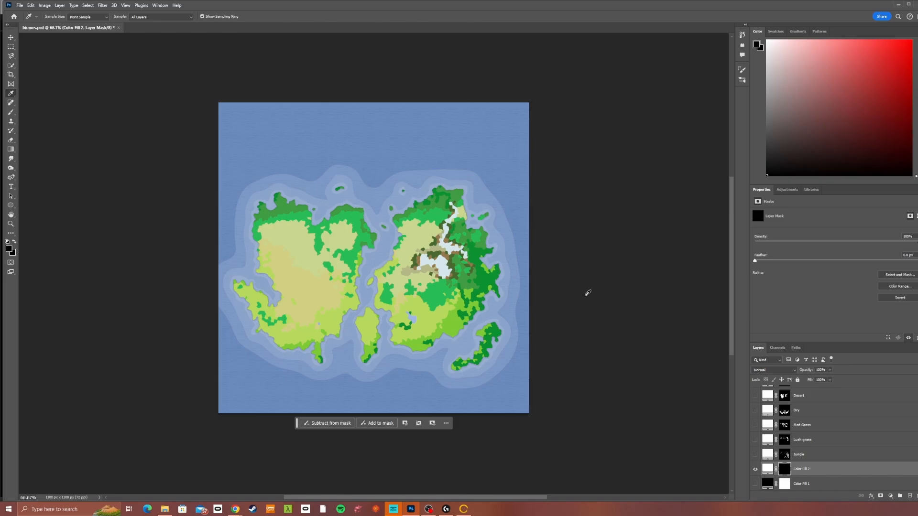
# - Preview the Jungle mask over the black Color Fill 1 layer and hide both layers again
pyautogui.click(756, 455)
pyautogui.click(755, 484)
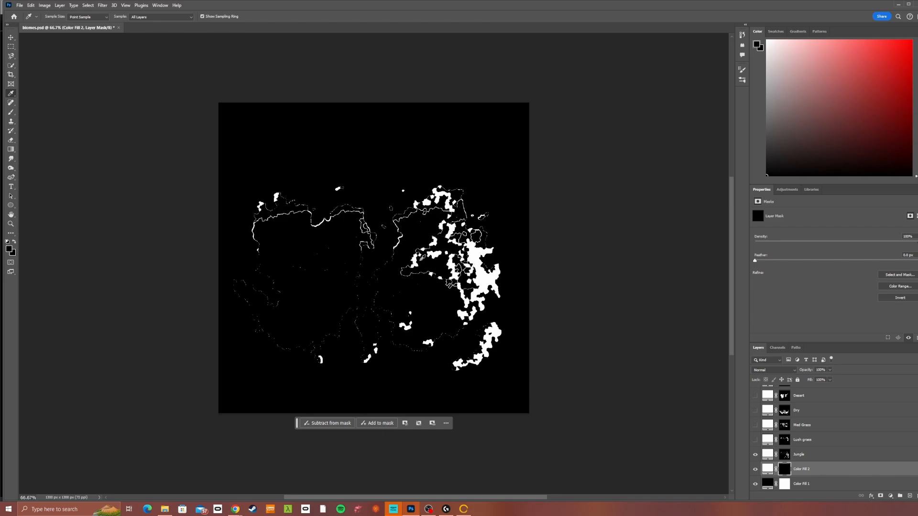
pyautogui.click(755, 455)
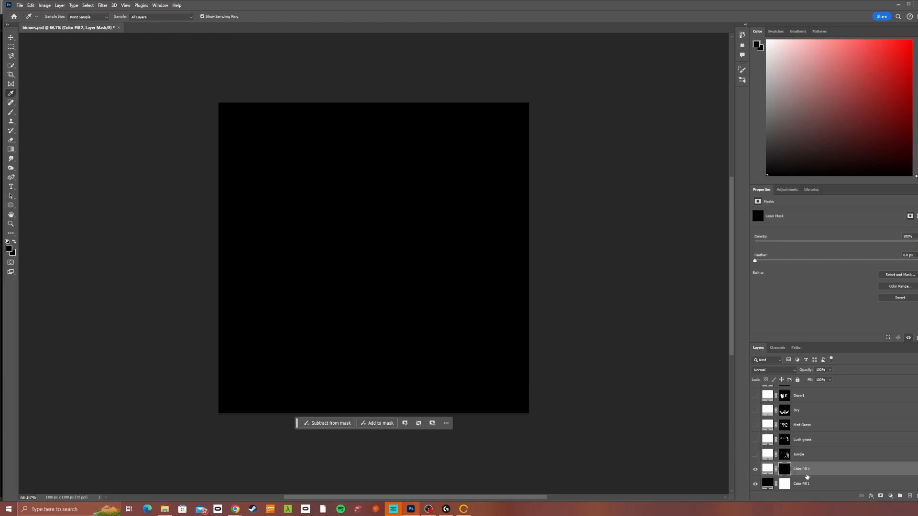
pyautogui.click(755, 484)
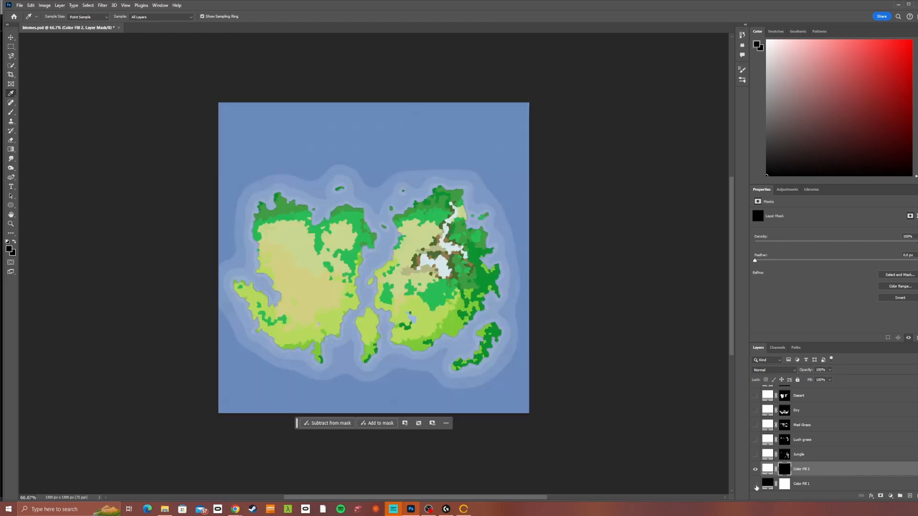
# - Select the dark green jungle areas of Layer 1 with Color Range, adding a second sample on the eastern coast
pyautogui.scroll(-1, 829, 478)
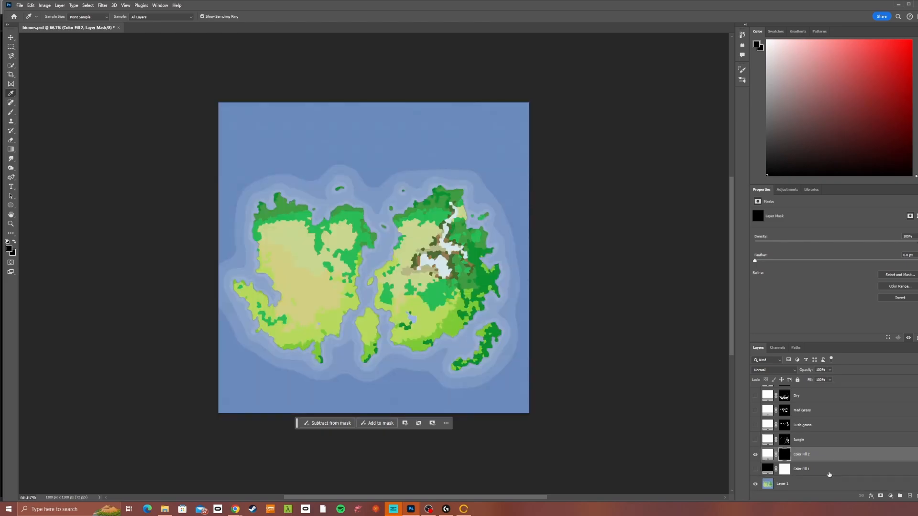
pyautogui.click(796, 486)
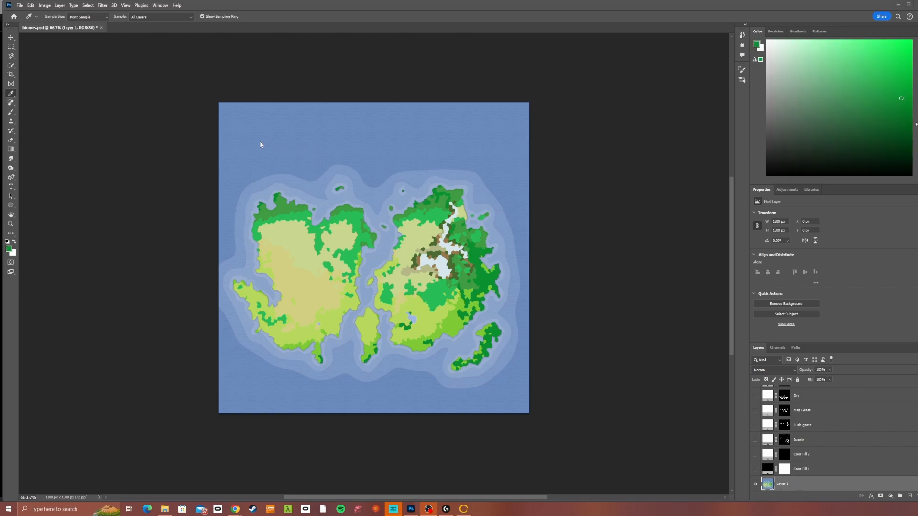
pyautogui.click(86, 6)
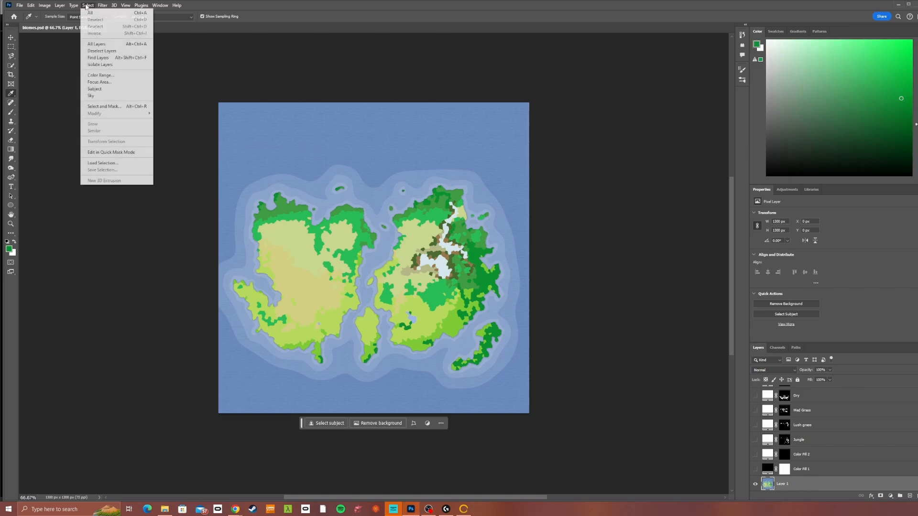
pyautogui.click(100, 77)
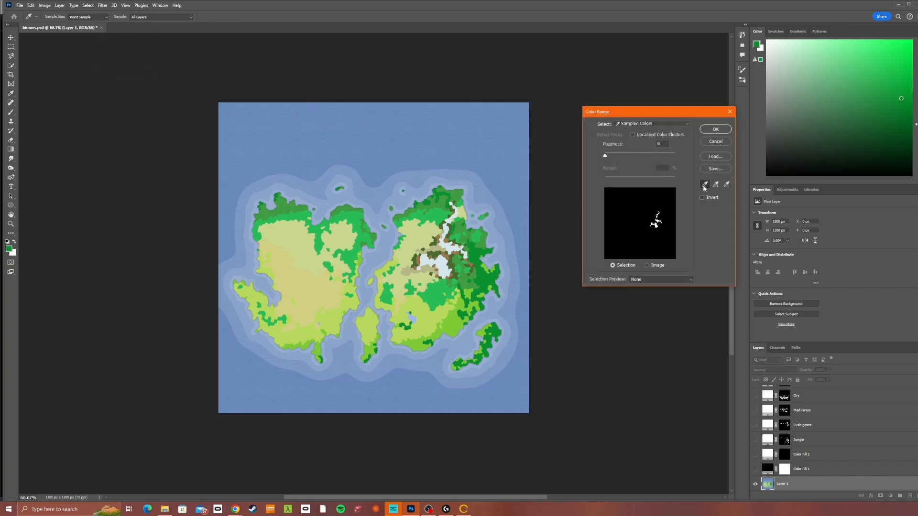
pyautogui.click(484, 273)
pyautogui.click(715, 184)
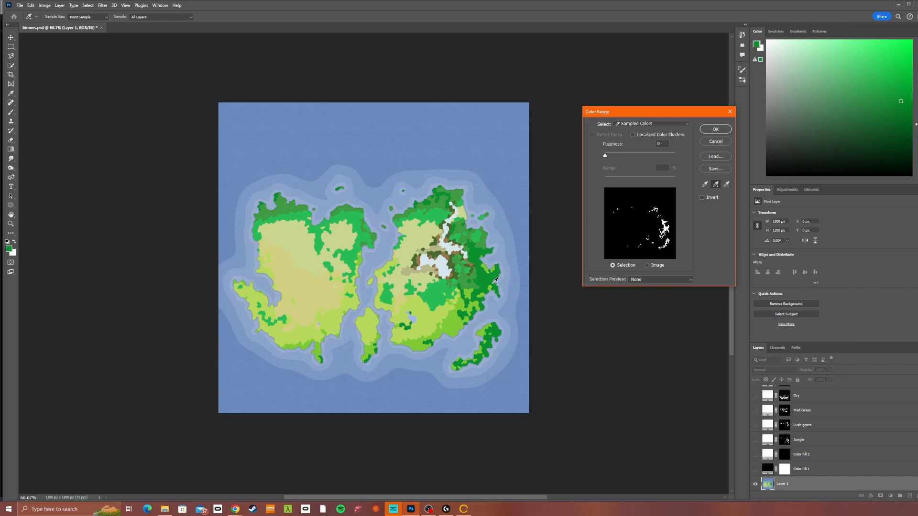
pyautogui.click(494, 281)
pyautogui.click(715, 130)
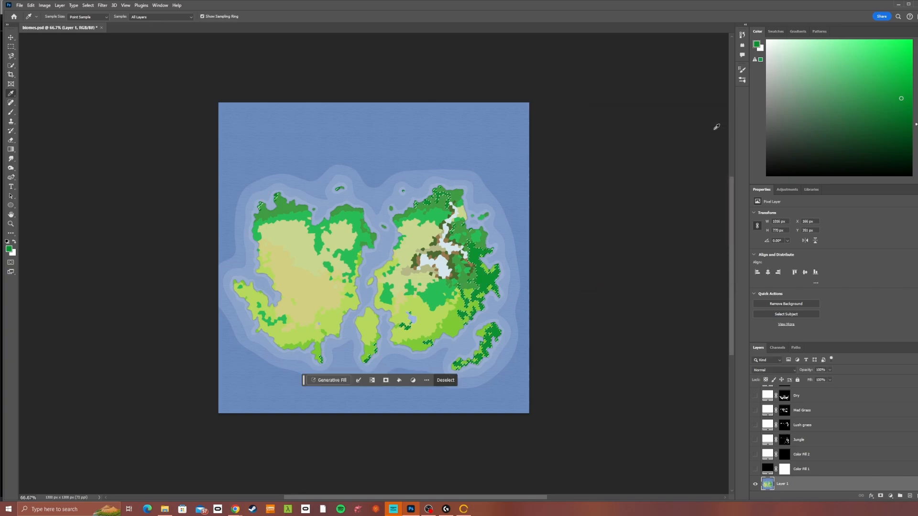
# - Fill the selected jungle area with white on Color Fill 2's mask, deselect, and show both color fill layers as a black-and-white mask
pyautogui.click(784, 454)
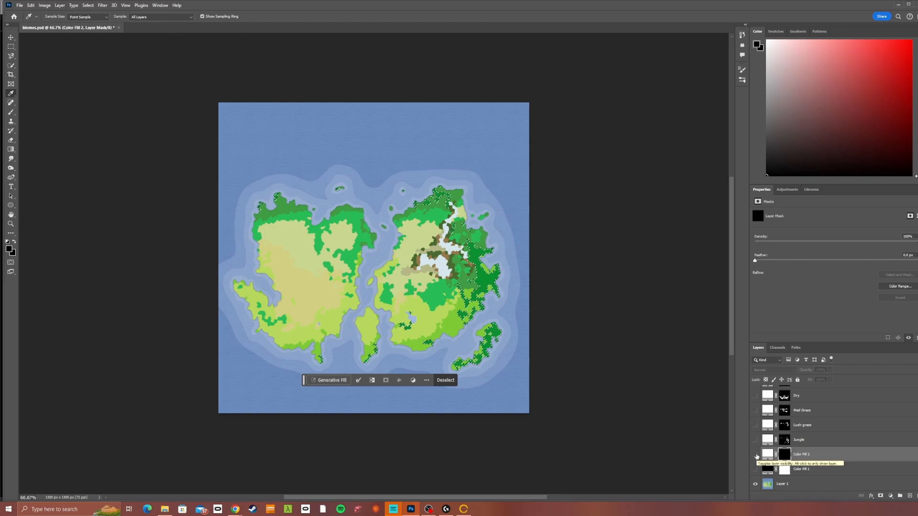
pyautogui.click(755, 455)
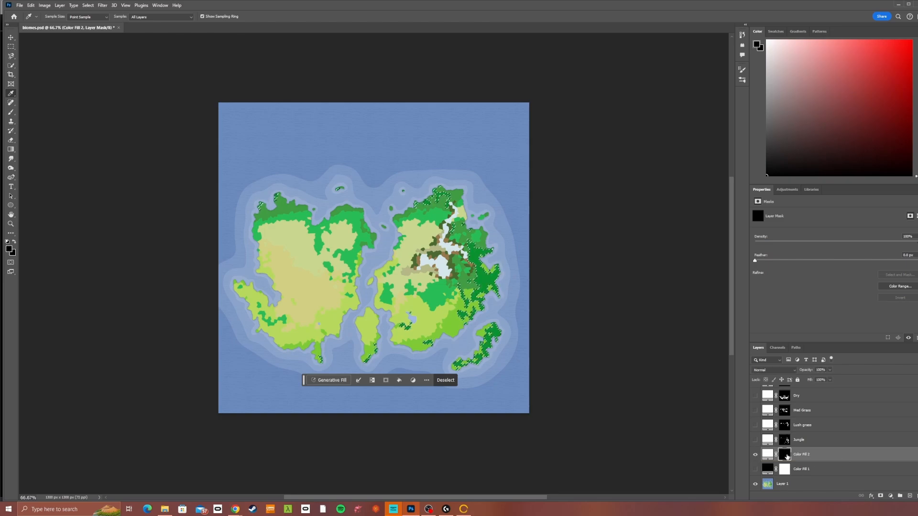
pyautogui.click(399, 380)
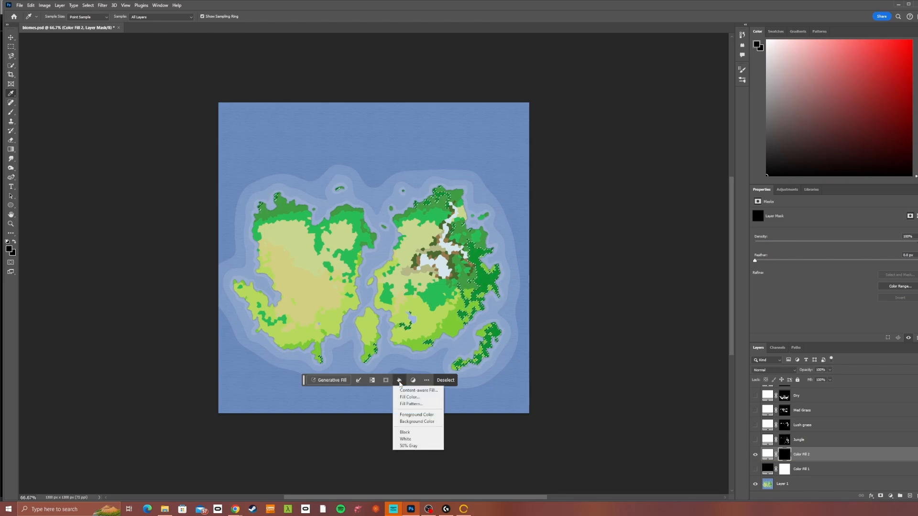
pyautogui.click(407, 441)
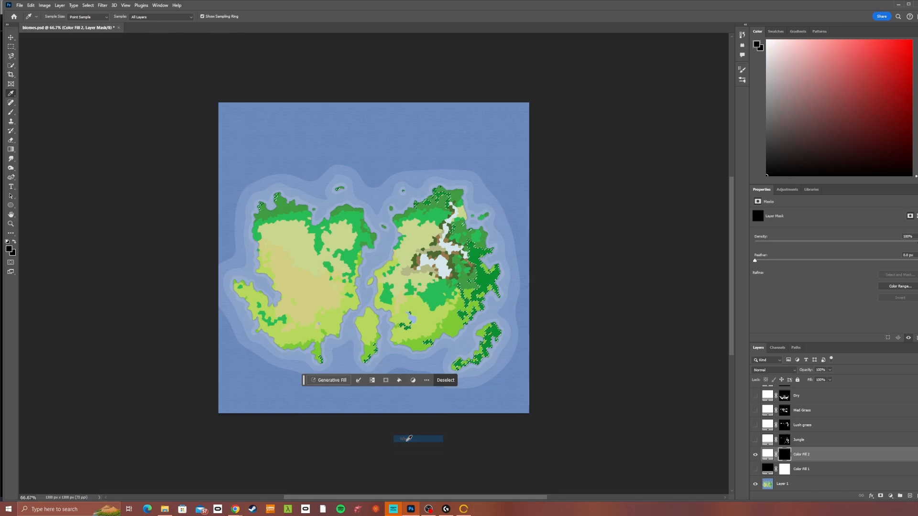
pyautogui.click(445, 381)
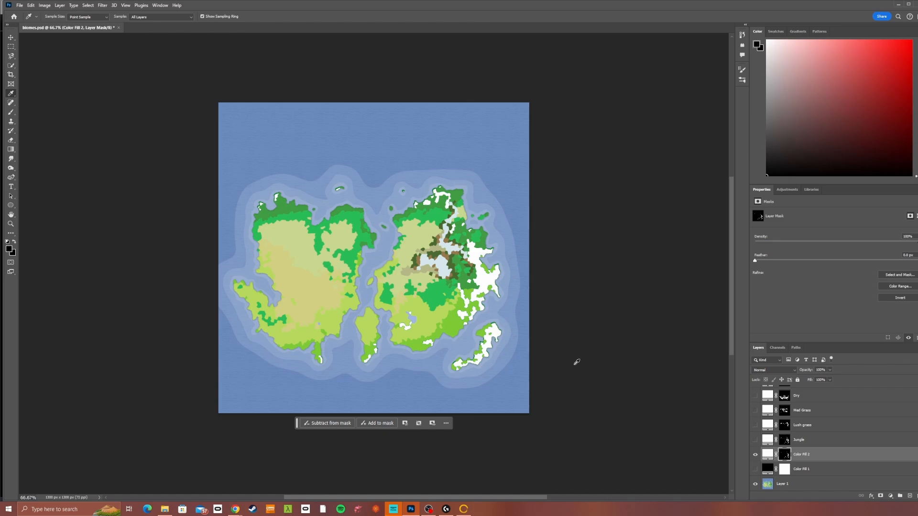
pyautogui.click(755, 470)
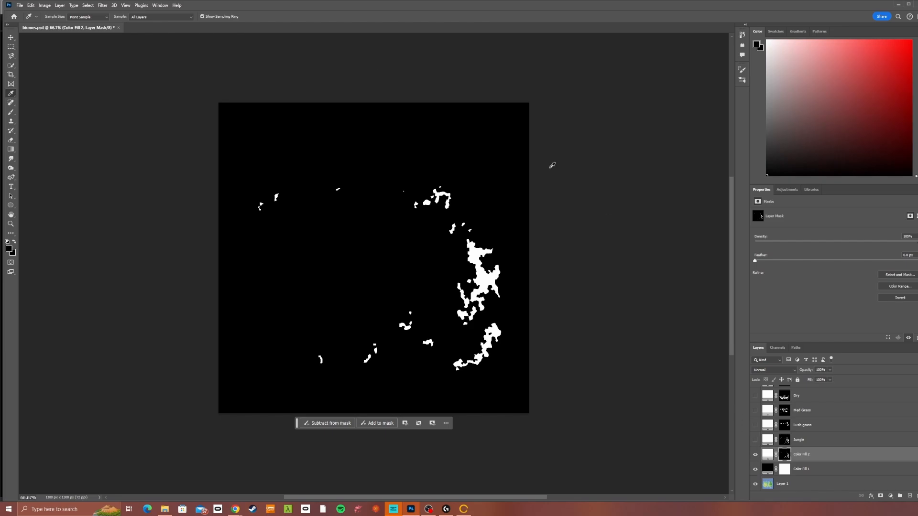
# - Check the Quick Export as PNG option for the jungle mask image without exporting
pyautogui.click(19, 5)
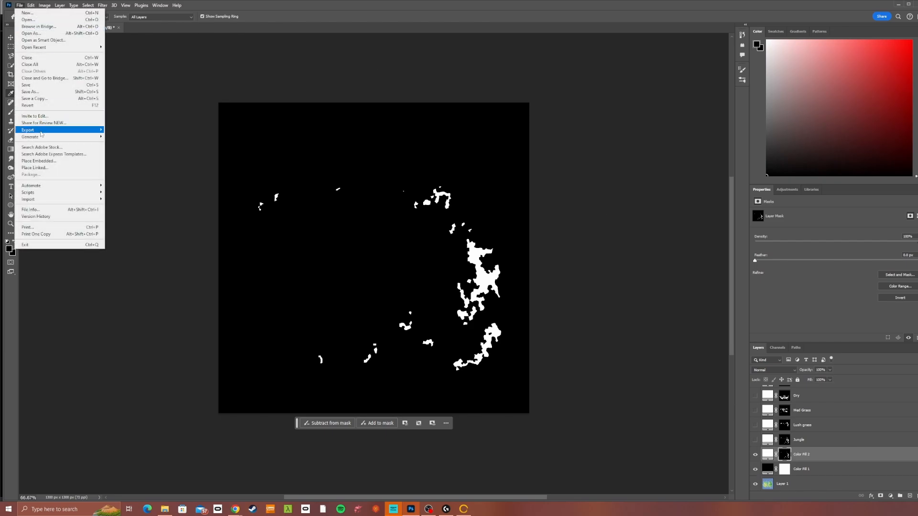
pyautogui.moveTo(43, 131)
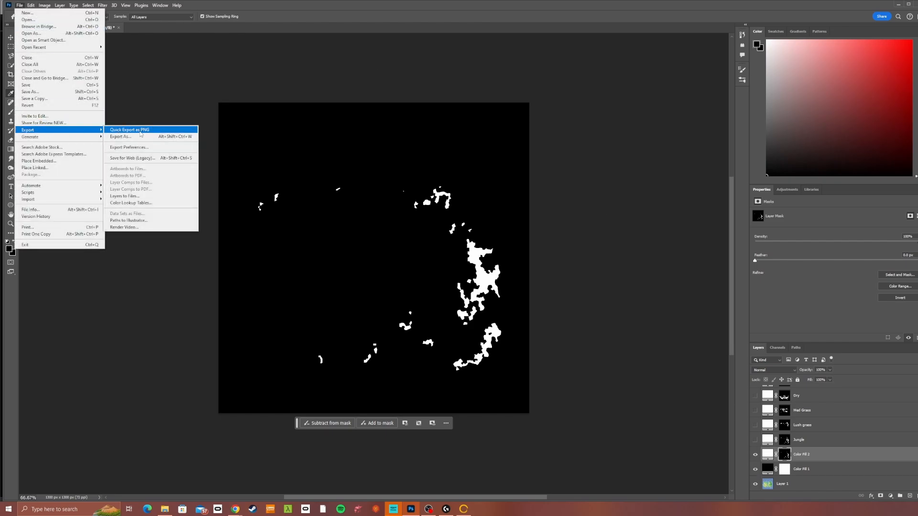
pyautogui.click(580, 116)
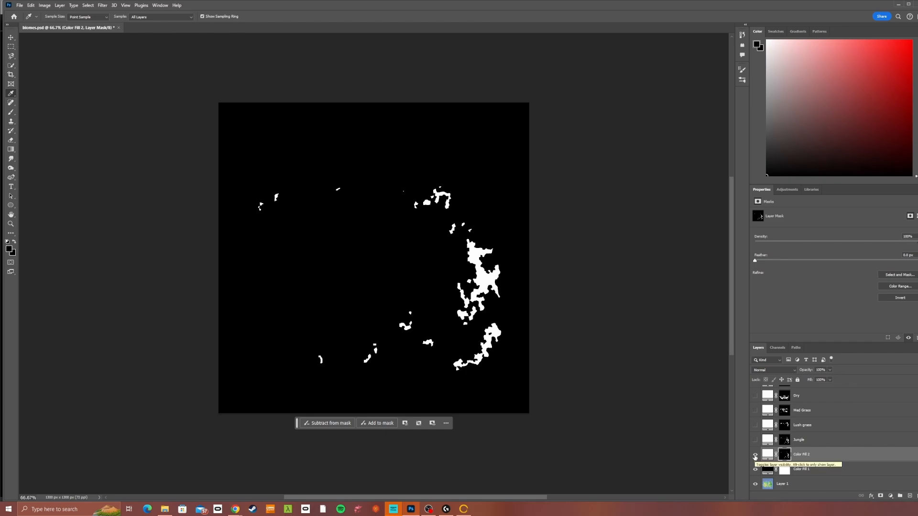
# - Hide the Color Fill 2 and Color Fill 1 layers
pyautogui.moveTo(755, 456); pyautogui.dragTo(756, 469)
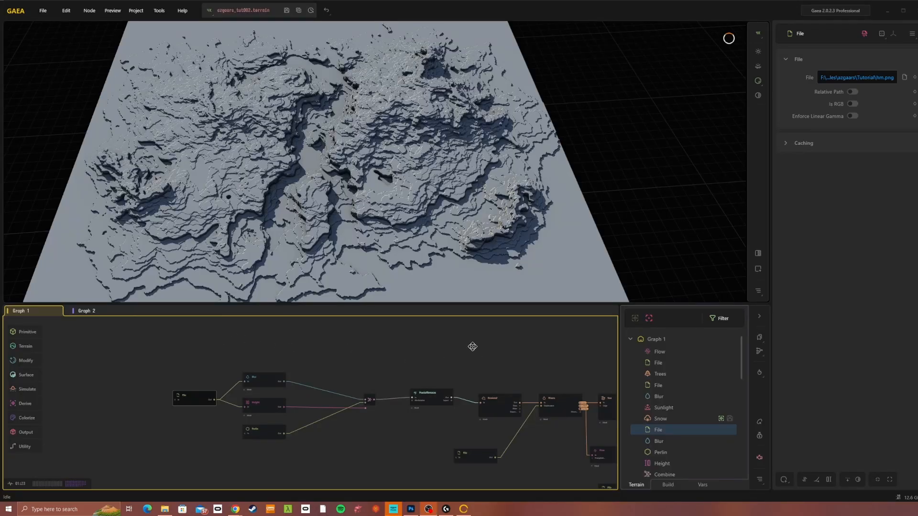
# - Switch to Gaea and preview the terrain of the File node that starts Graph 1, dismissing the node search without adding a node
pyautogui.moveTo(472, 346); pyautogui.dragTo(437, 361, button='middle')
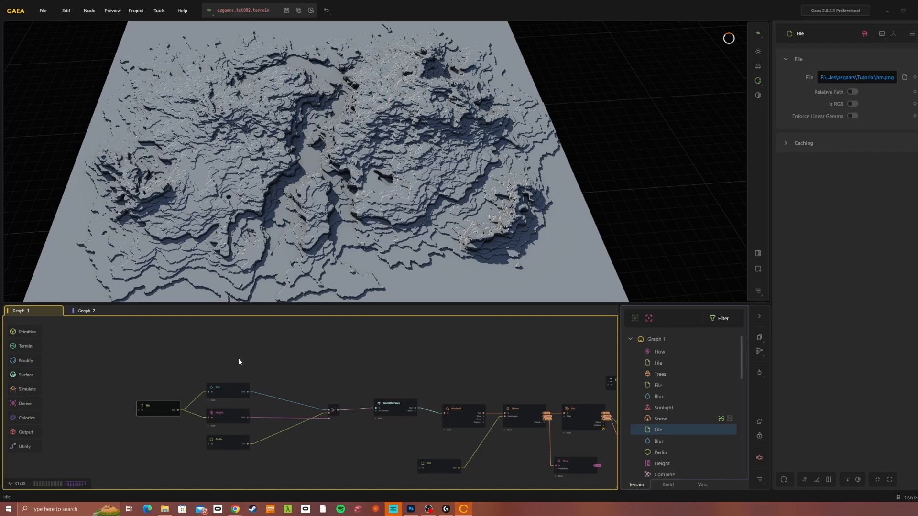
pyautogui.scroll(2, 196, 359)
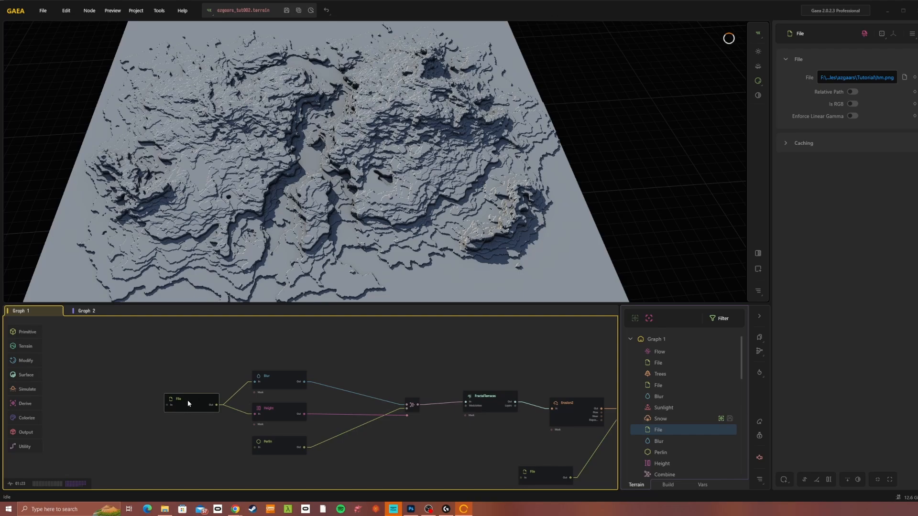
pyautogui.moveTo(187, 403)
pyautogui.doubleClick(168, 364)
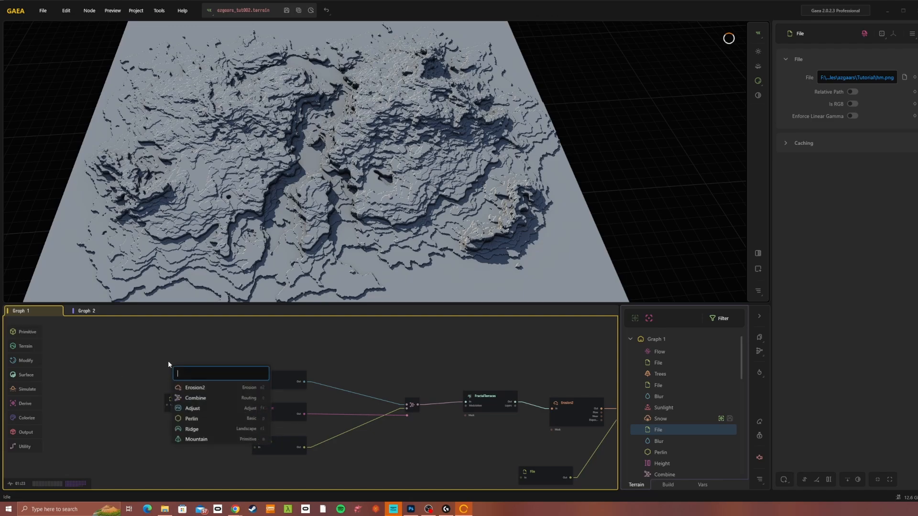
pyautogui.click(66, 364)
pyautogui.click(27, 334)
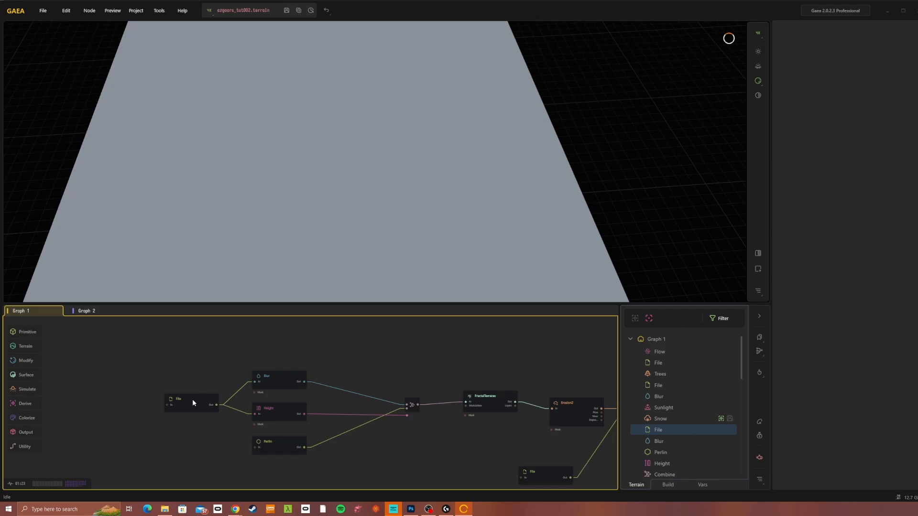
pyautogui.click(193, 403)
pyautogui.moveTo(267, 182); pyautogui.dragTo(319, 150)
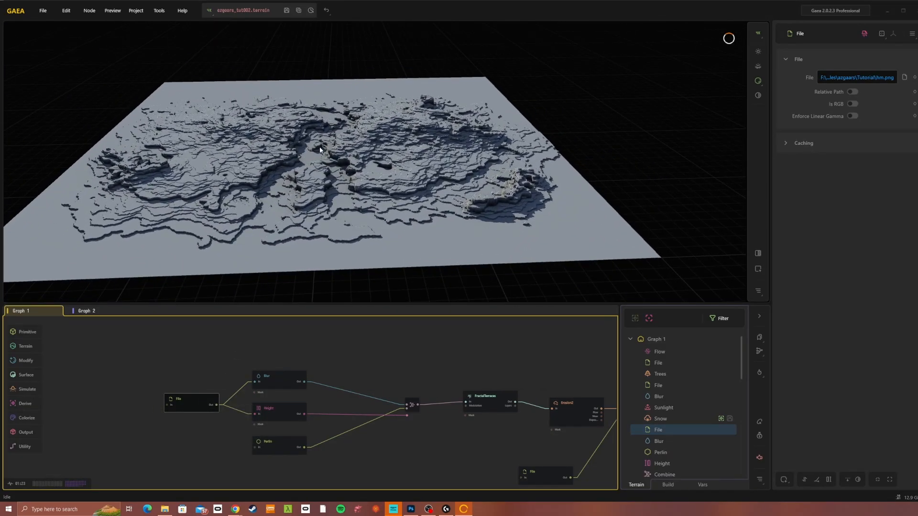
# - Enter a terrain width of 150000 m in the build settings, check the height, and close the settings
pyautogui.click(136, 13)
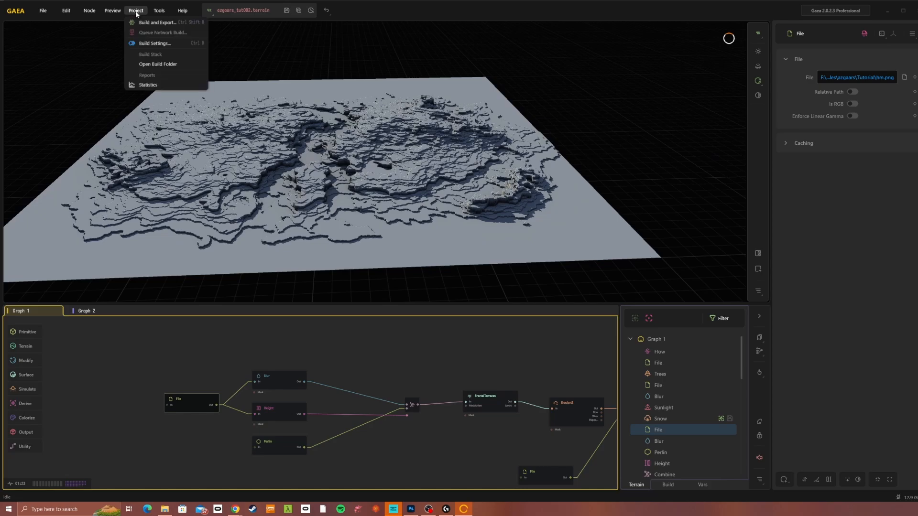
pyautogui.click(147, 44)
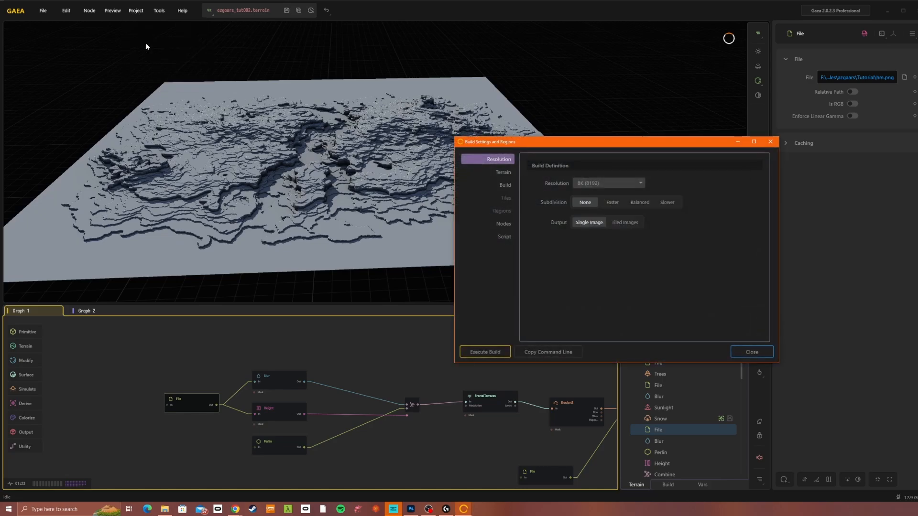
pyautogui.click(505, 173)
pyautogui.moveTo(557, 149); pyautogui.dragTo(505, 102)
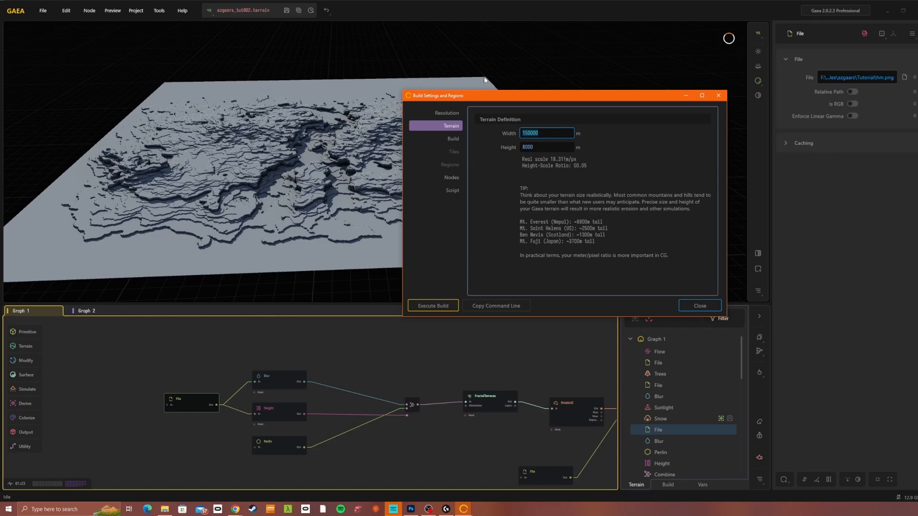
pyautogui.write('150000')
pyautogui.click(539, 148)
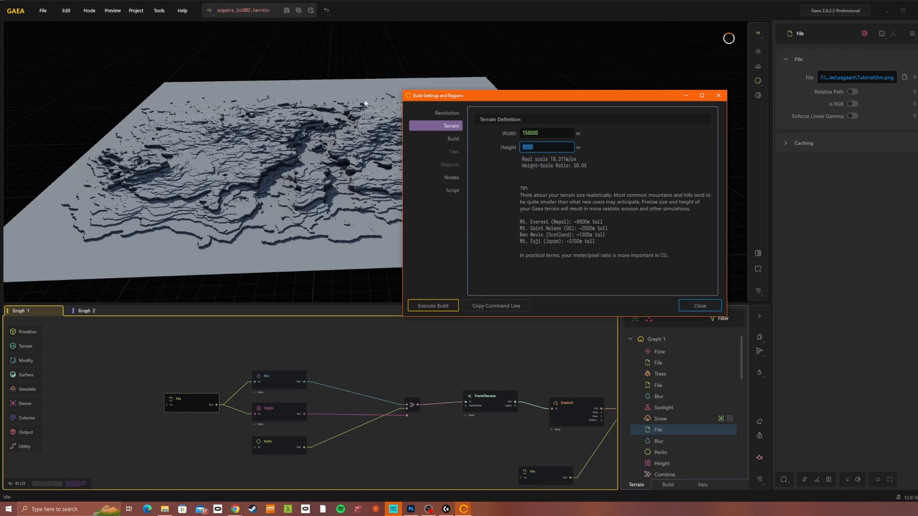
pyautogui.click(340, 127)
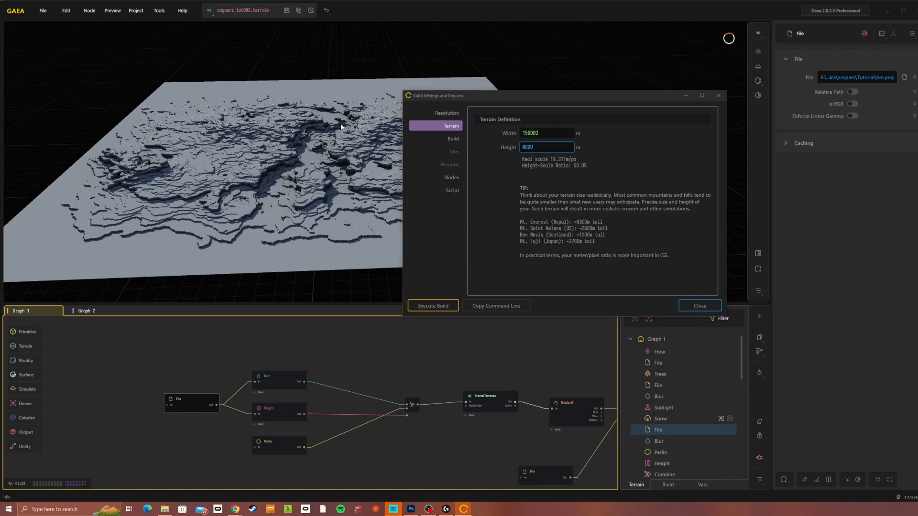
pyautogui.click(699, 305)
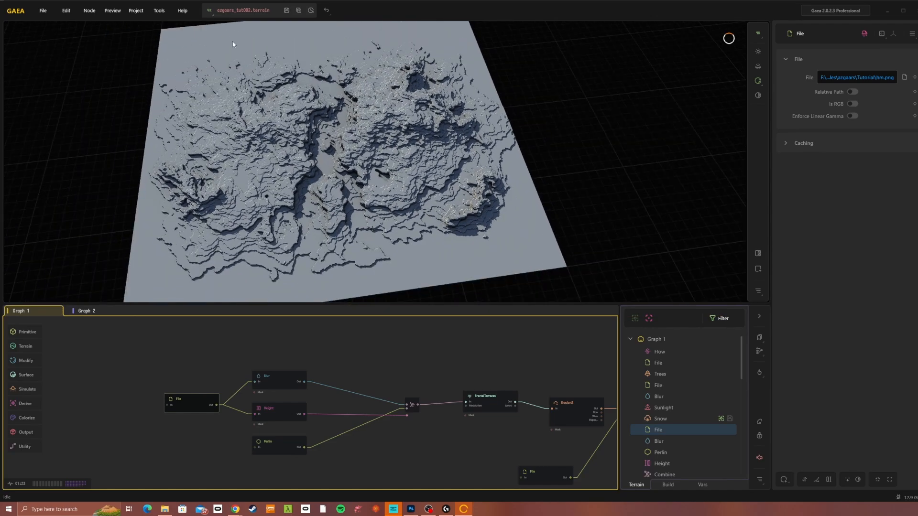
# - Inspect the relief of the File node's height map terrain from several angles and close up
pyautogui.moveTo(485, 82); pyautogui.dragTo(122, 82)
pyautogui.moveTo(428, 136); pyautogui.dragTo(359, 135)
pyautogui.moveTo(367, 168); pyautogui.dragTo(346, 165)
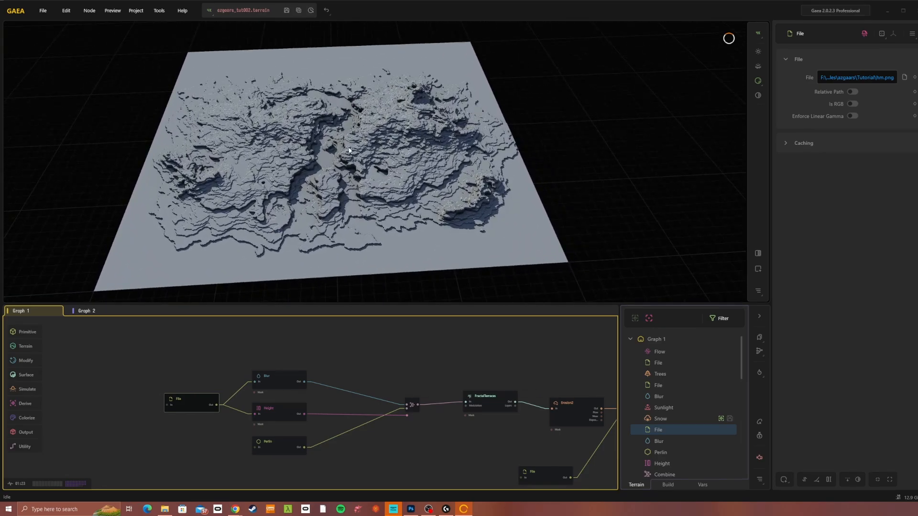
pyautogui.moveTo(358, 151); pyautogui.dragTo(323, 185)
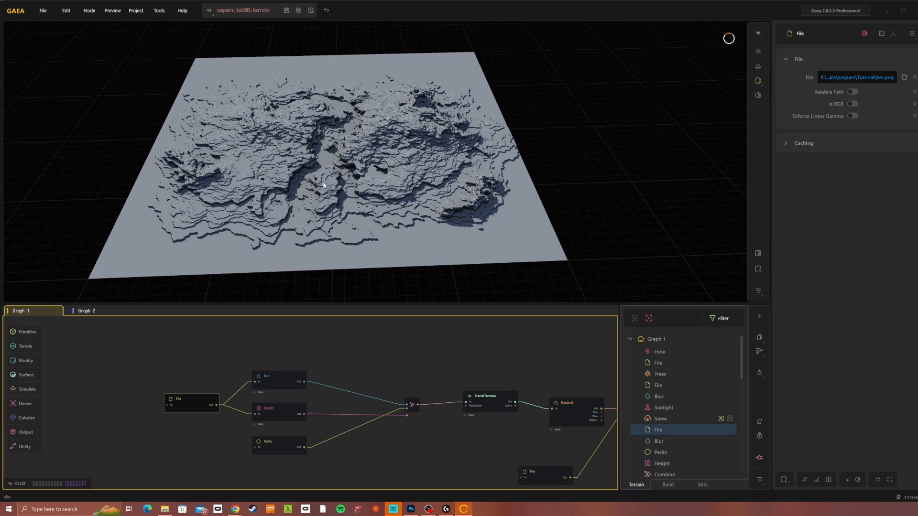
pyautogui.moveTo(323, 185); pyautogui.dragTo(322, 178)
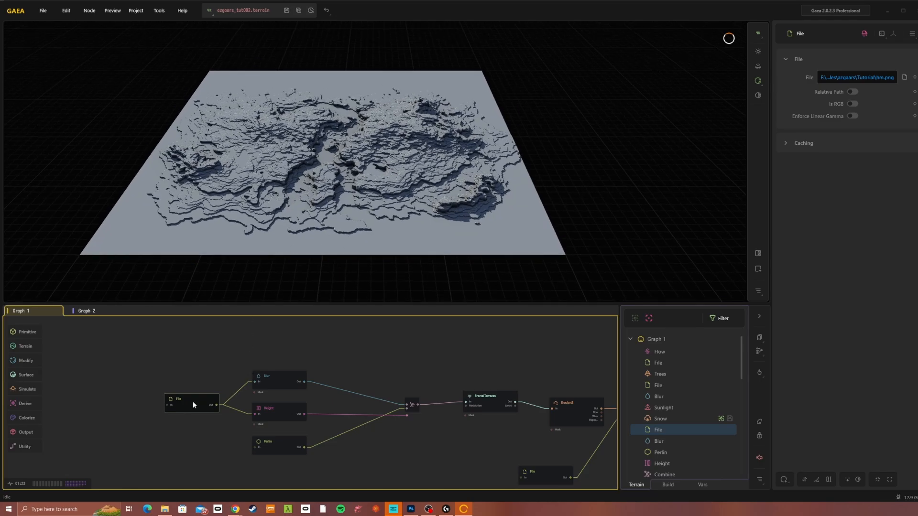
pyautogui.scroll(5, 362, 191)
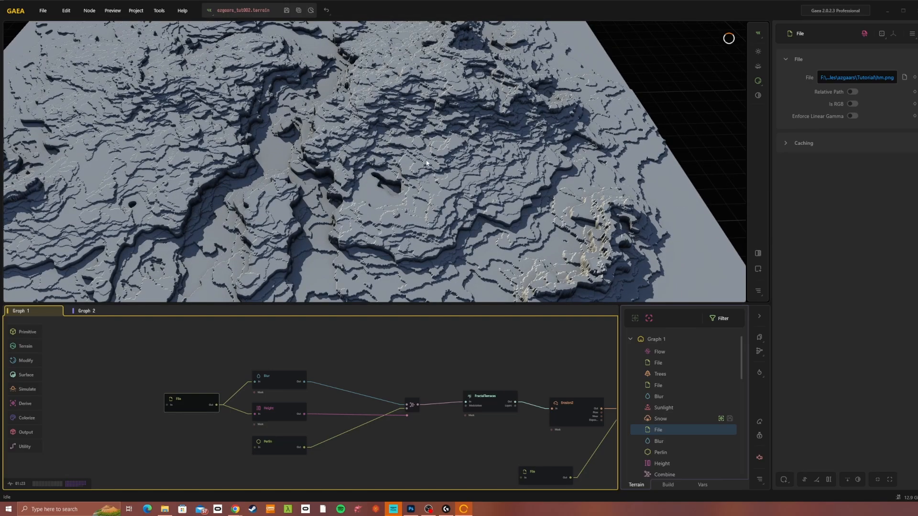
pyautogui.moveTo(406, 174); pyautogui.dragTo(389, 144)
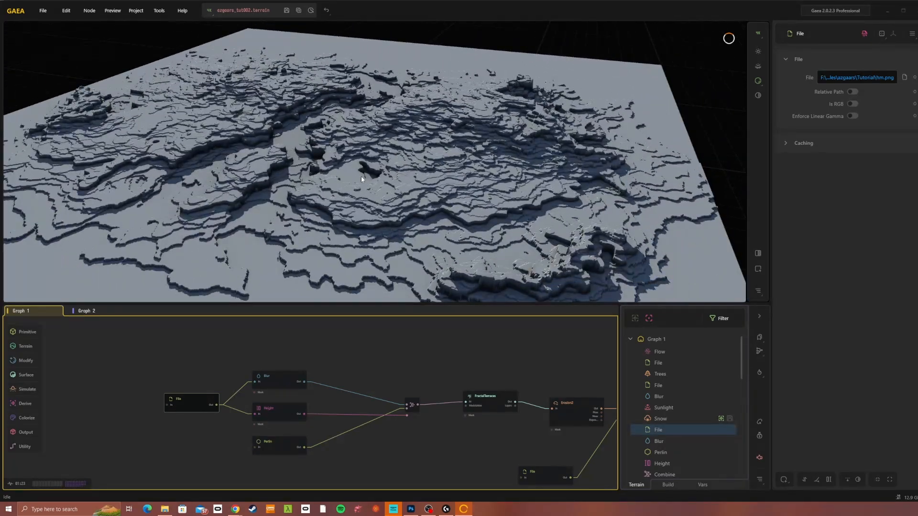
pyautogui.moveTo(362, 179); pyautogui.dragTo(346, 204)
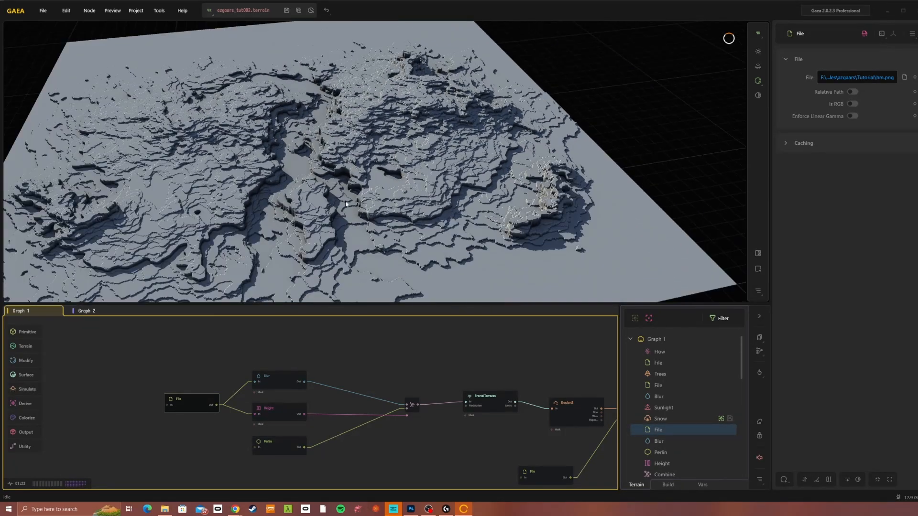
# - Preview the Blur node and examine how it smooths the height map terrain from different angles
pyautogui.click(273, 378)
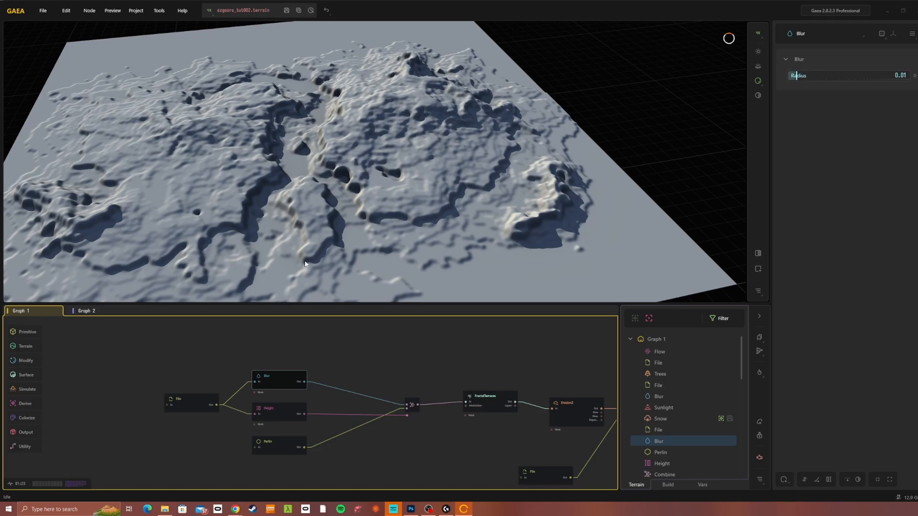
pyautogui.moveTo(329, 289); pyautogui.dragTo(370, 222)
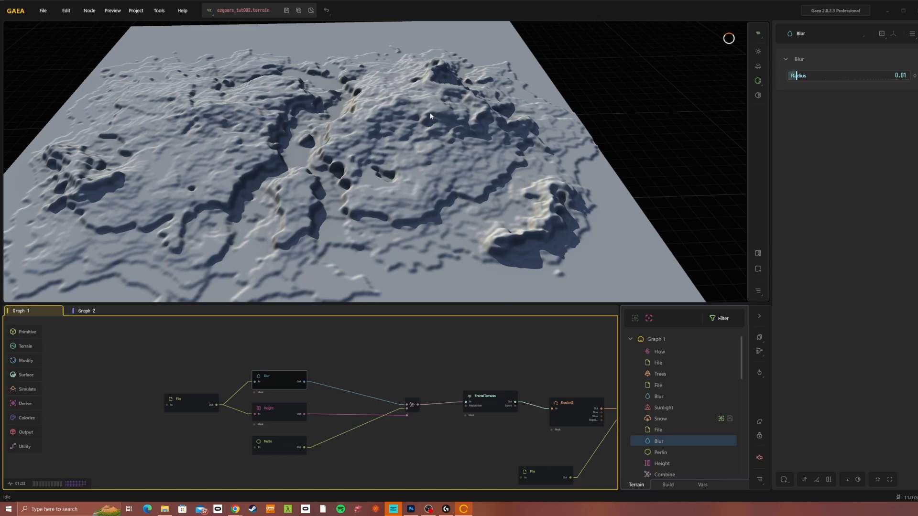
pyautogui.moveTo(430, 116); pyautogui.dragTo(445, 193)
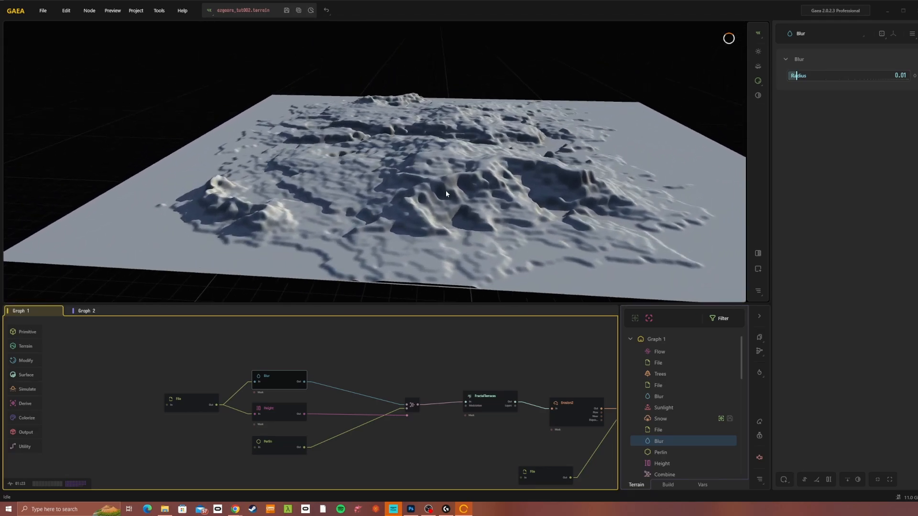
pyautogui.scroll(3, 402, 191)
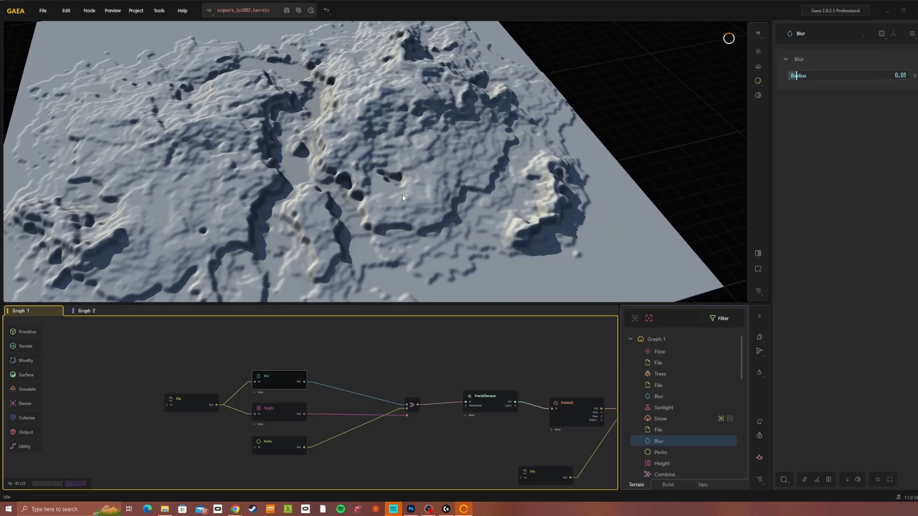
pyautogui.scroll(1, 403, 194)
pyautogui.moveTo(388, 214); pyautogui.dragTo(390, 211)
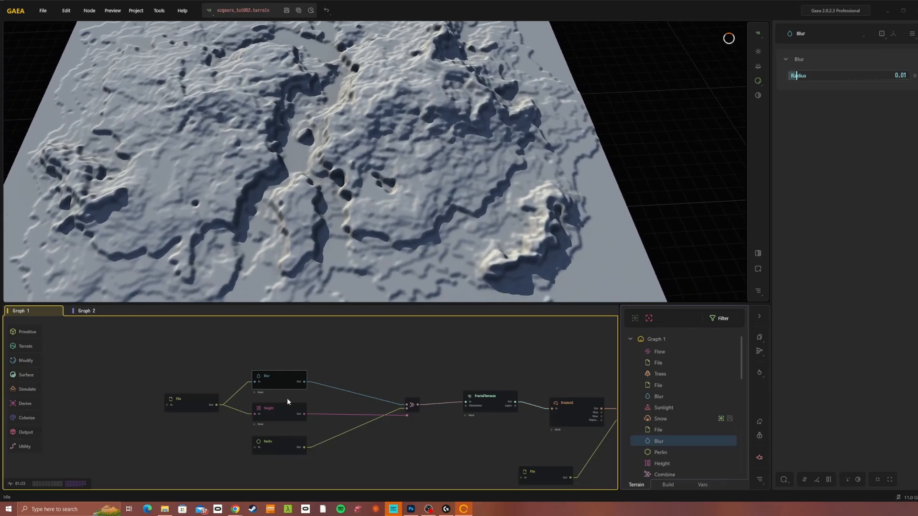
# - Preview the Perlin node's ridged noise and review its Noise, Warp and Transform scale settings
pyautogui.moveTo(276, 445)
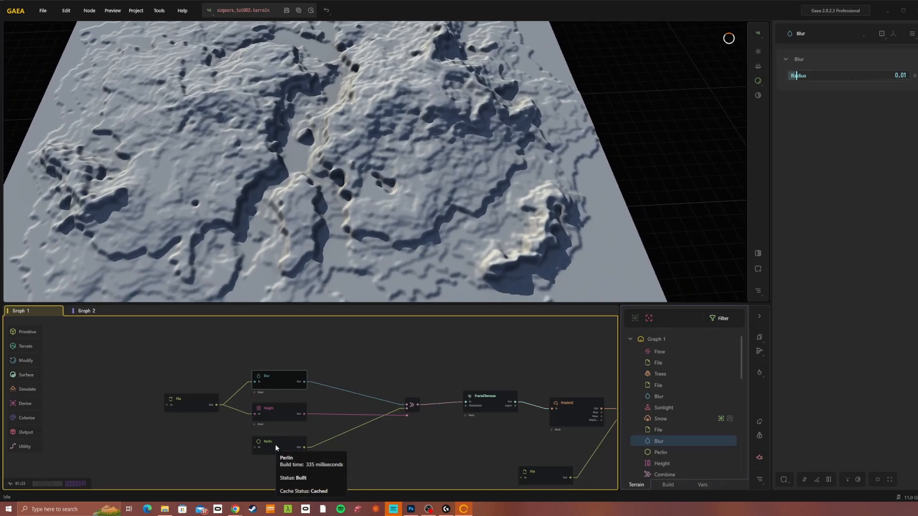
pyautogui.click(275, 447)
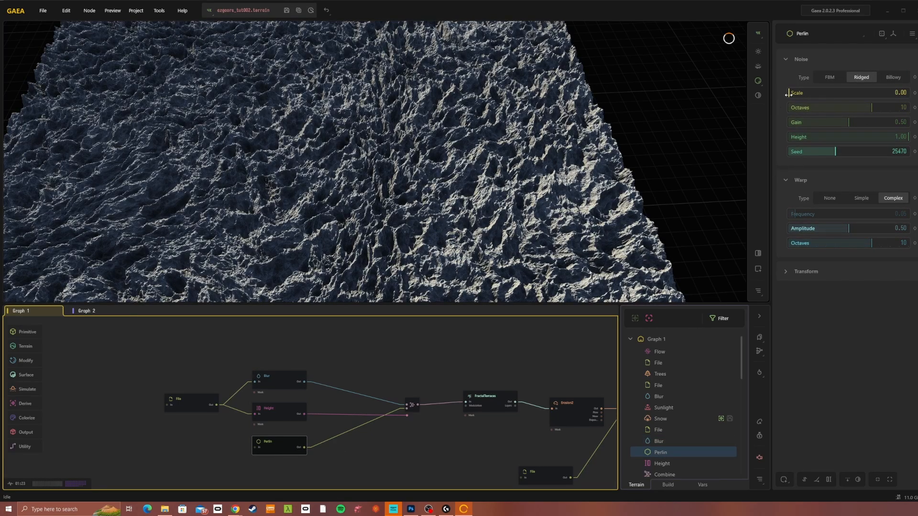
pyautogui.moveTo(385, 173); pyautogui.dragTo(587, 159)
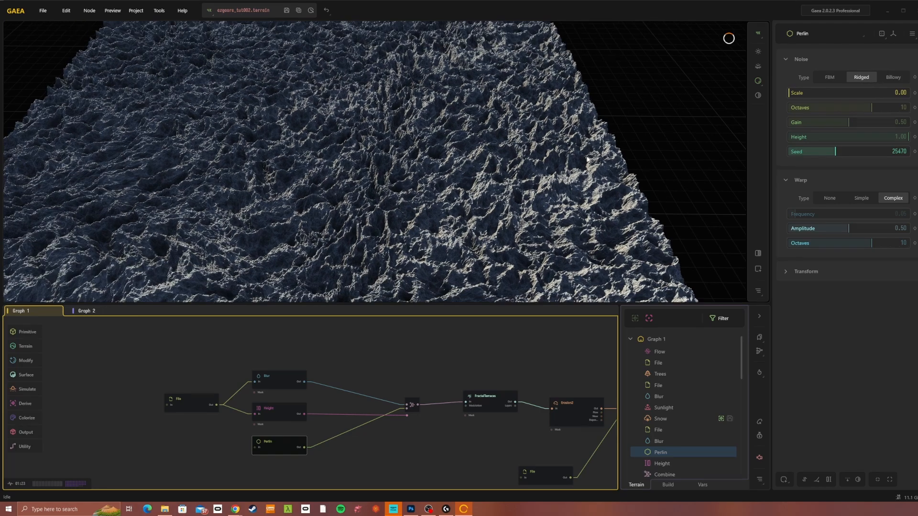
pyautogui.click(788, 271)
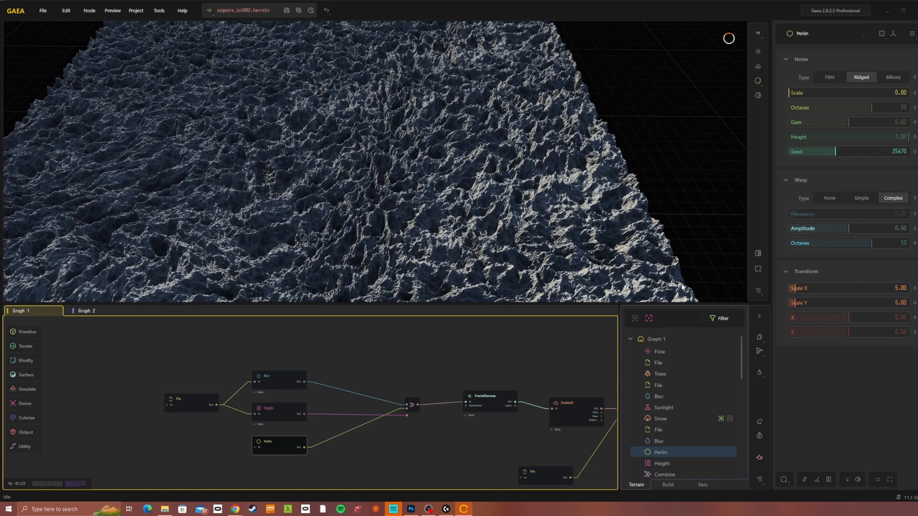
pyautogui.moveTo(376, 167); pyautogui.dragTo(368, 214)
pyautogui.scroll(-3, 369, 212)
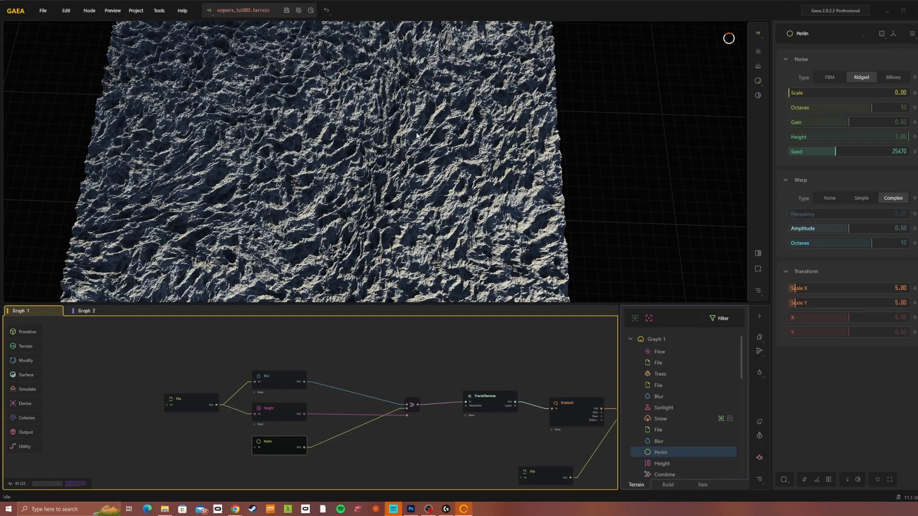
pyautogui.moveTo(417, 136); pyautogui.dragTo(420, 177)
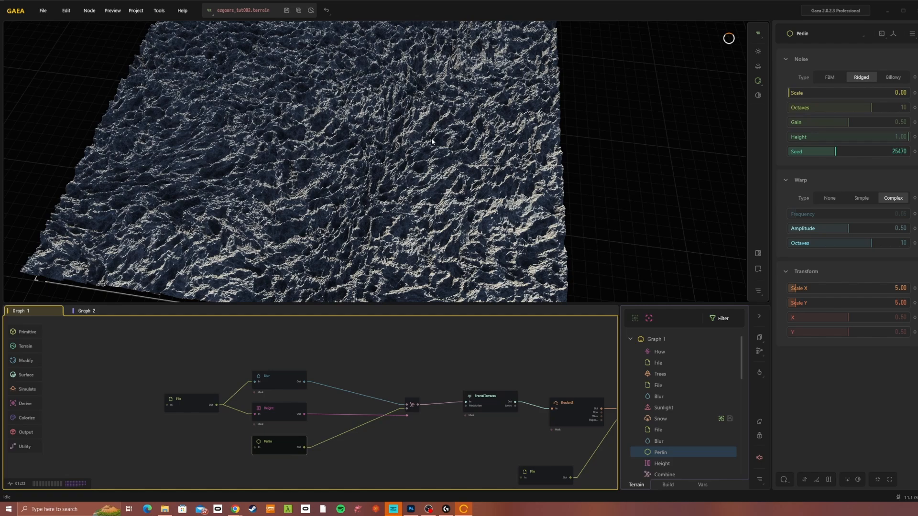
pyautogui.moveTo(433, 102); pyautogui.dragTo(431, 148)
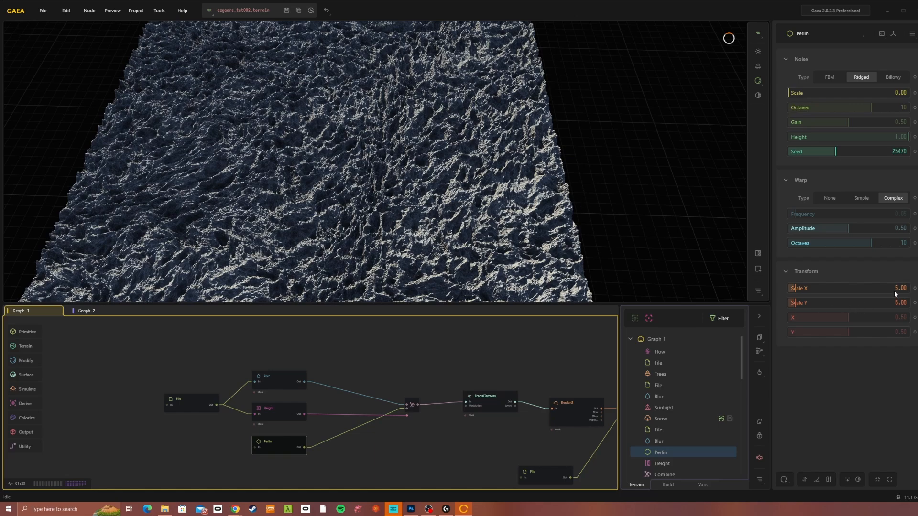
pyautogui.moveTo(412, 219); pyautogui.dragTo(365, 268)
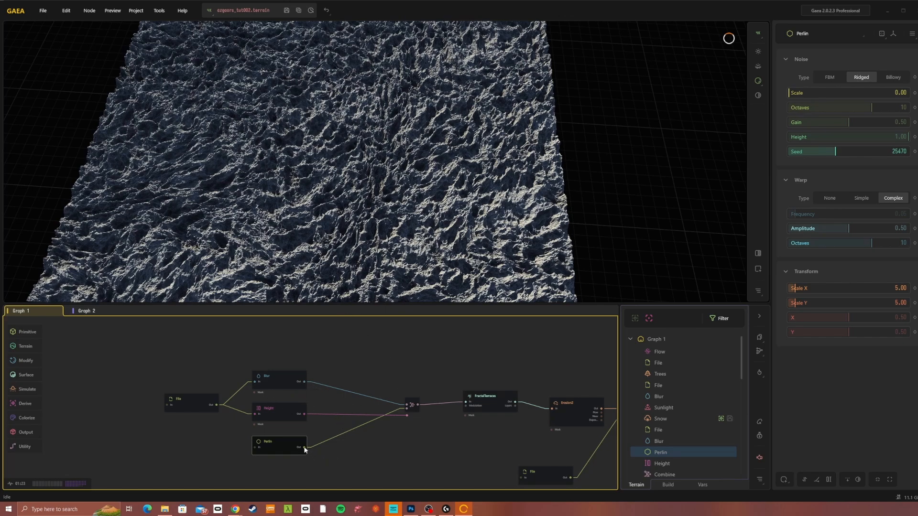
# - Delete the connection from the Height node to the Combine node's mask input and preview the Combine node's terrain without it
pyautogui.click(410, 407)
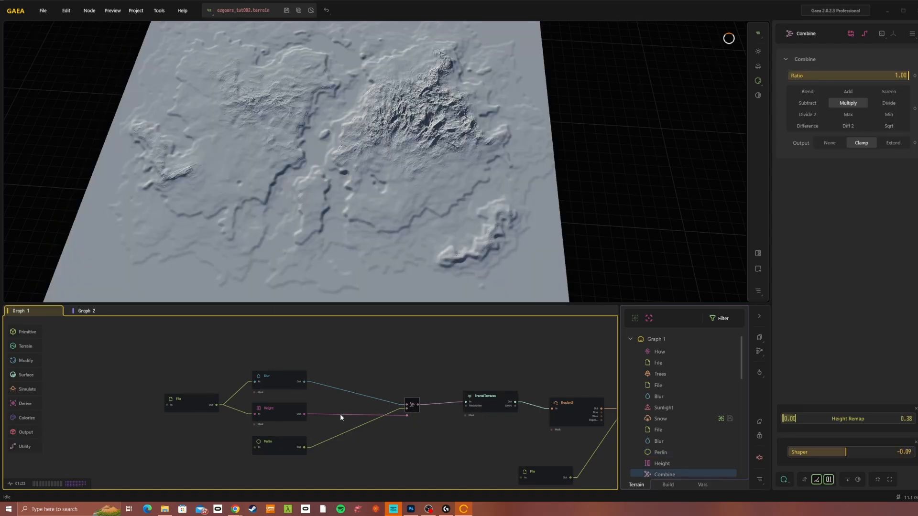
pyautogui.click(341, 418)
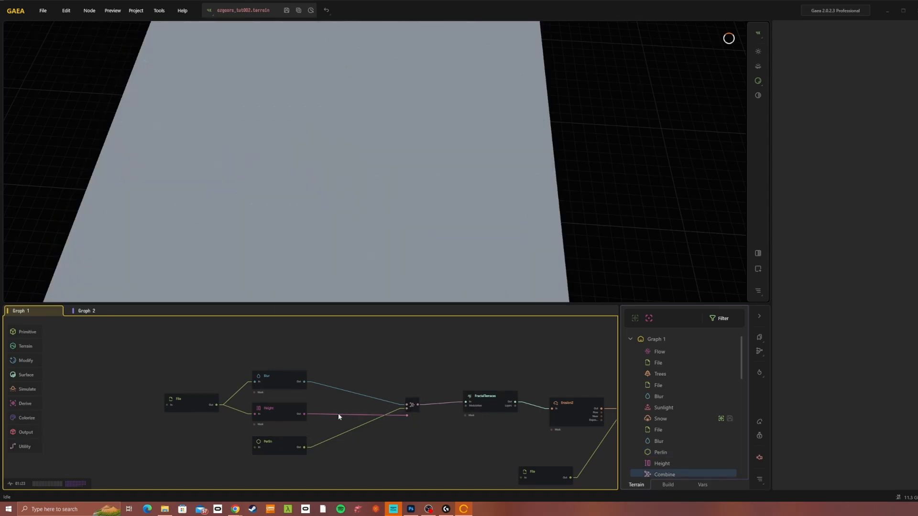
pyautogui.press('Delete')
pyautogui.click(411, 406)
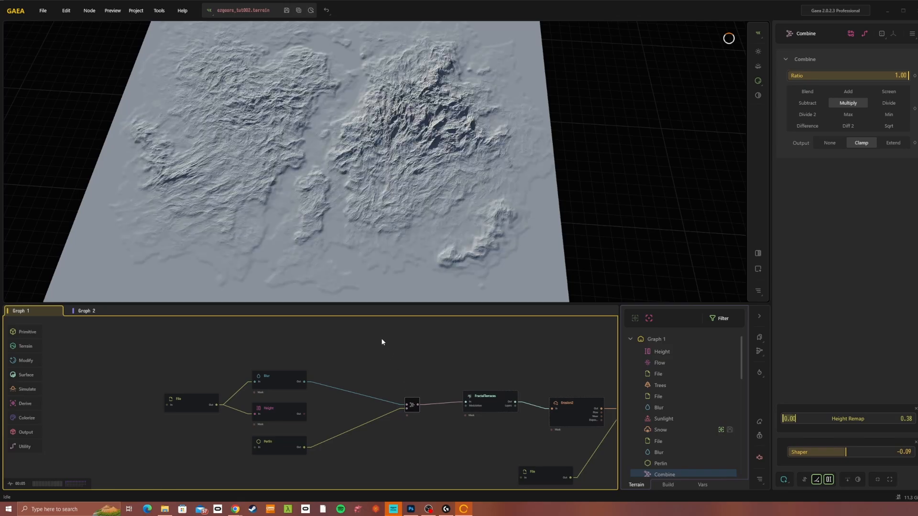
pyautogui.moveTo(328, 257); pyautogui.dragTo(385, 154)
pyautogui.scroll(-4, 343, 151)
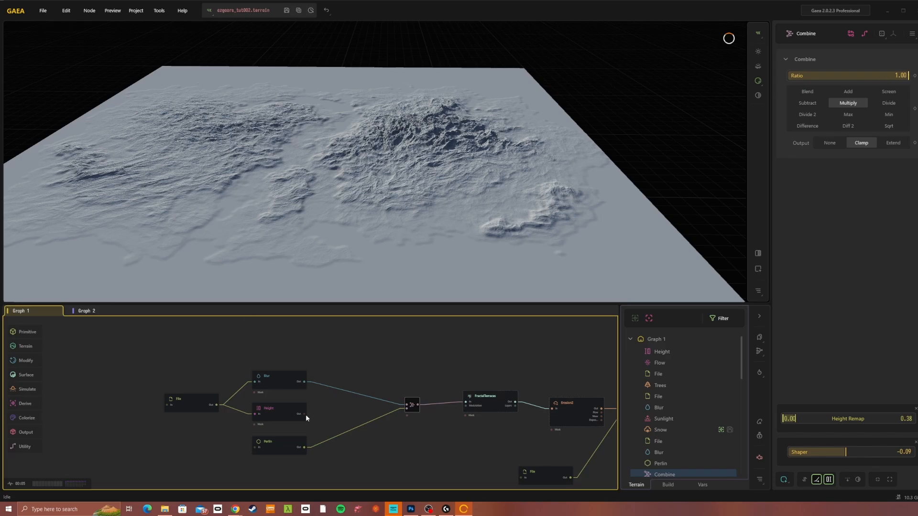
# - Reconnect the Height node's output to the Combine node's mask input and check the masked terrain
pyautogui.moveTo(303, 414); pyautogui.dragTo(407, 415)
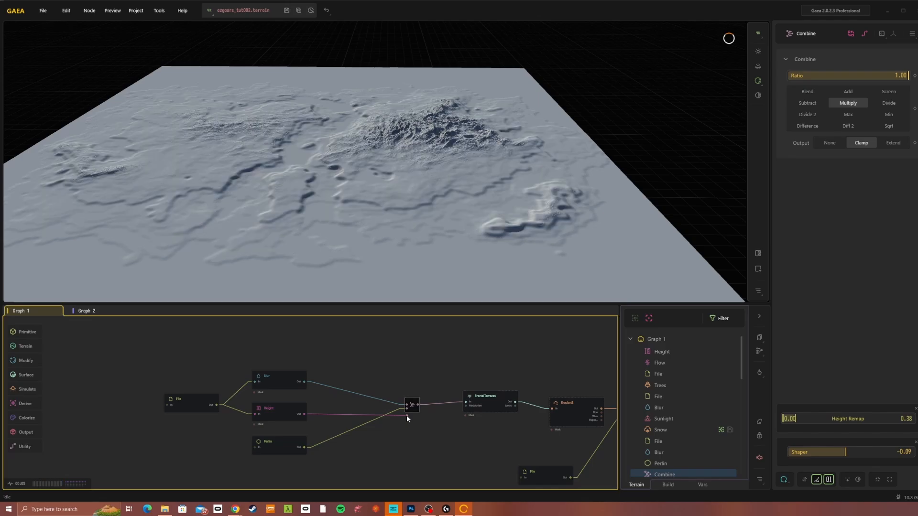
pyautogui.scroll(5, 331, 199)
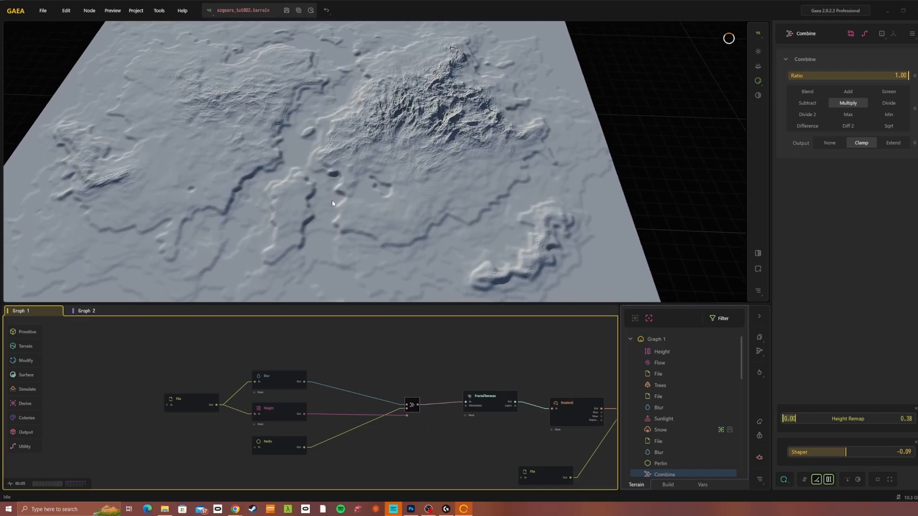
pyautogui.moveTo(323, 199); pyautogui.dragTo(313, 200)
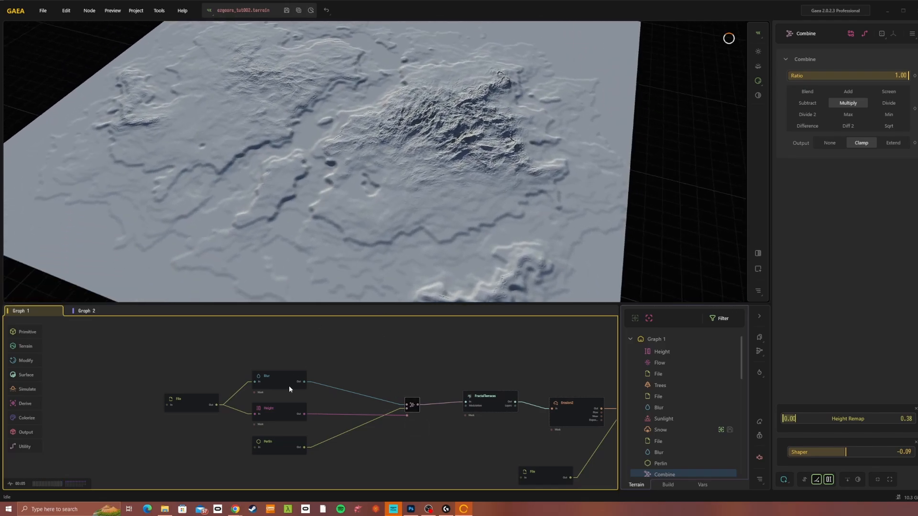
# - Preview the Height node's mask and examine which elevations it covers from different angles
pyautogui.click(281, 414)
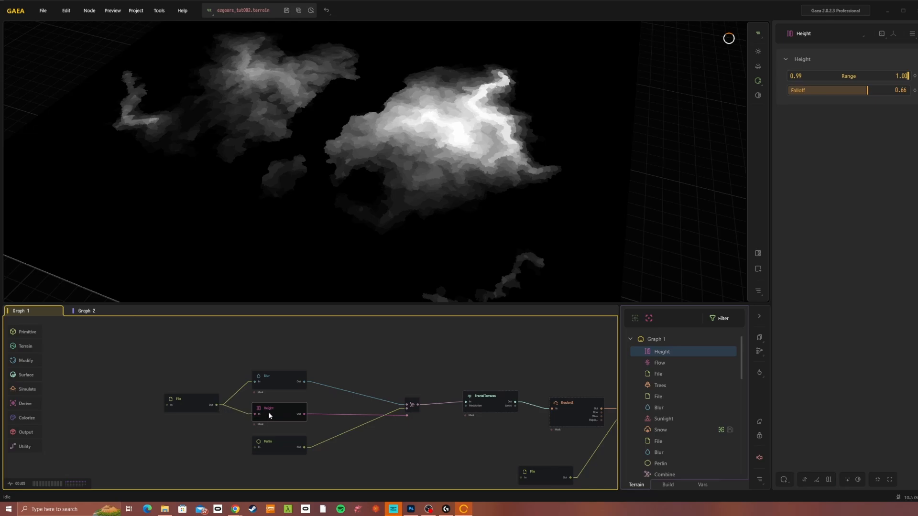
pyautogui.moveTo(269, 412)
pyautogui.moveTo(403, 157); pyautogui.dragTo(417, 127)
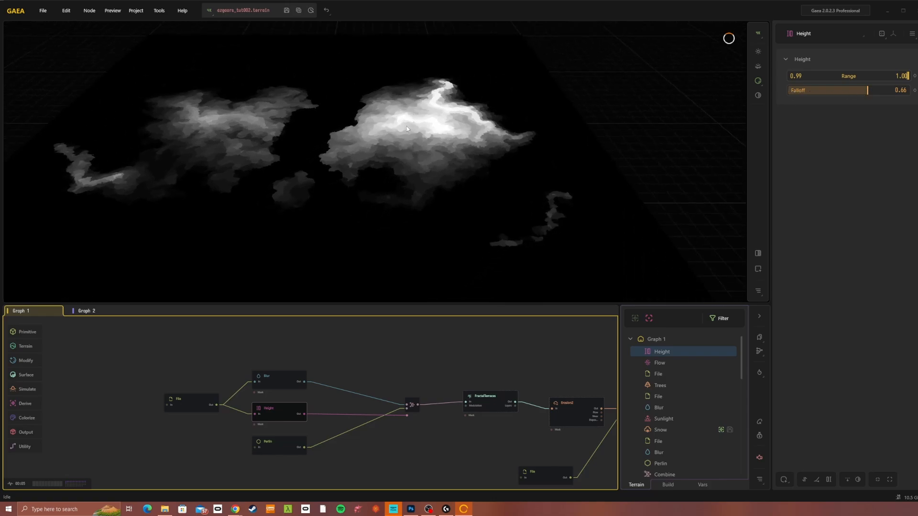
pyautogui.moveTo(395, 134); pyautogui.dragTo(391, 170)
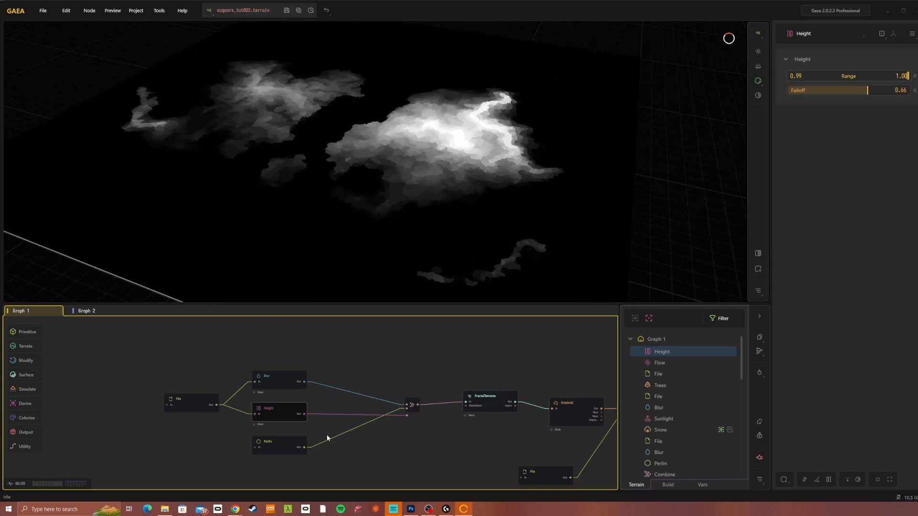
# - Preview the Combine node and examine how the noise is spread over the mountains and lowlands from several angles
pyautogui.click(412, 407)
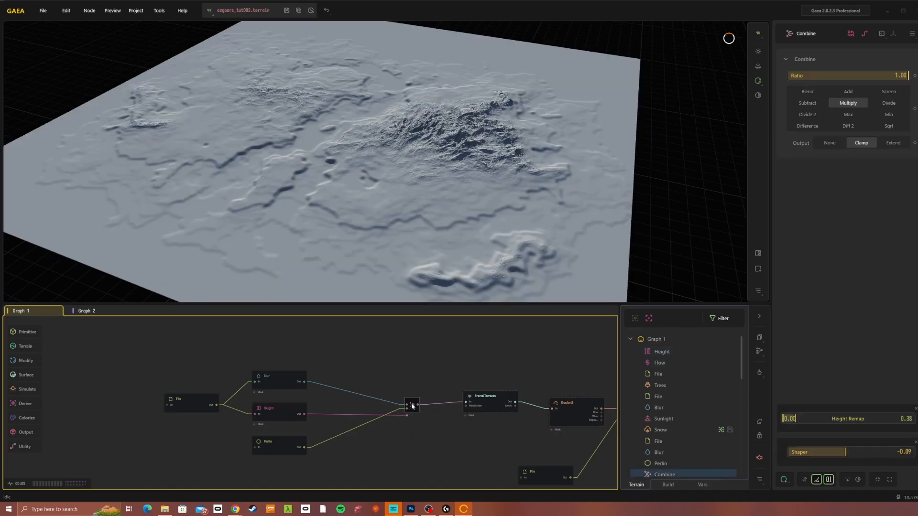
pyautogui.moveTo(373, 217); pyautogui.dragTo(367, 279)
pyautogui.moveTo(406, 215); pyautogui.dragTo(482, 201)
pyautogui.moveTo(450, 251); pyautogui.dragTo(333, 138)
pyautogui.moveTo(473, 143); pyautogui.dragTo(450, 136)
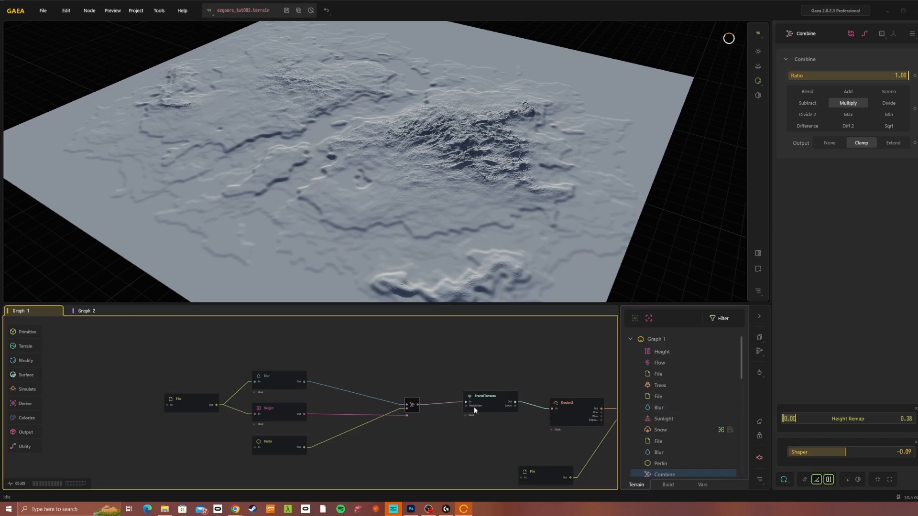
pyautogui.moveTo(438, 219); pyautogui.dragTo(404, 250)
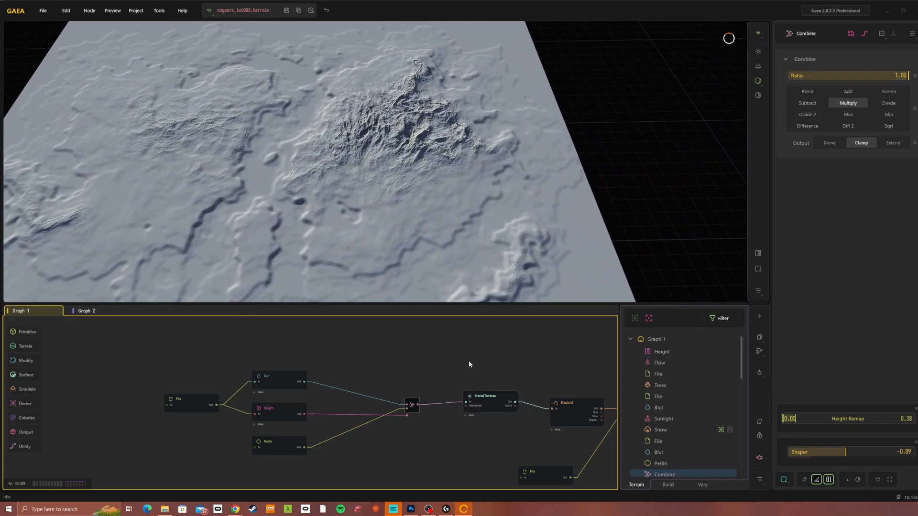
# - Preview the FractalTerraces node and inspect its terracing on the mountain range close up
pyautogui.moveTo(419, 351); pyautogui.dragTo(327, 341, button='middle')
pyautogui.moveTo(391, 389)
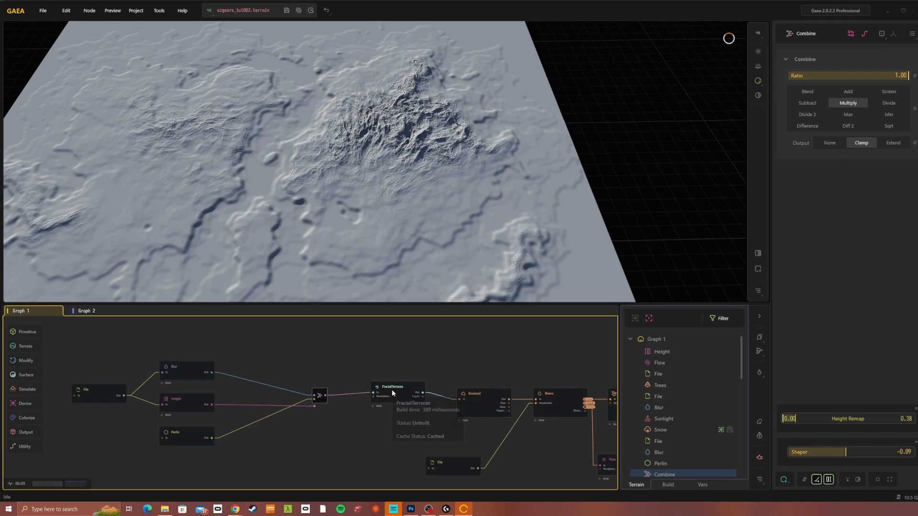
pyautogui.click(391, 389)
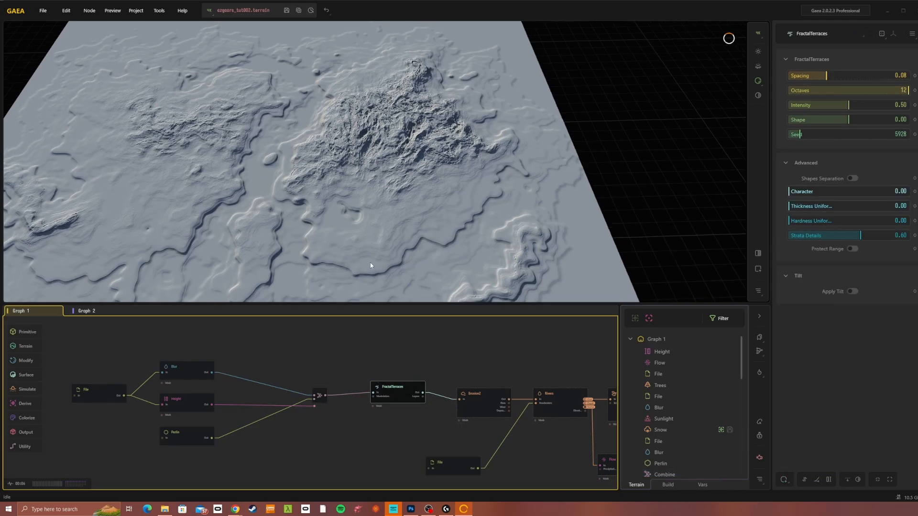
pyautogui.moveTo(371, 266); pyautogui.dragTo(396, 231)
pyautogui.scroll(5, 372, 191)
pyautogui.moveTo(372, 191); pyautogui.dragTo(397, 201)
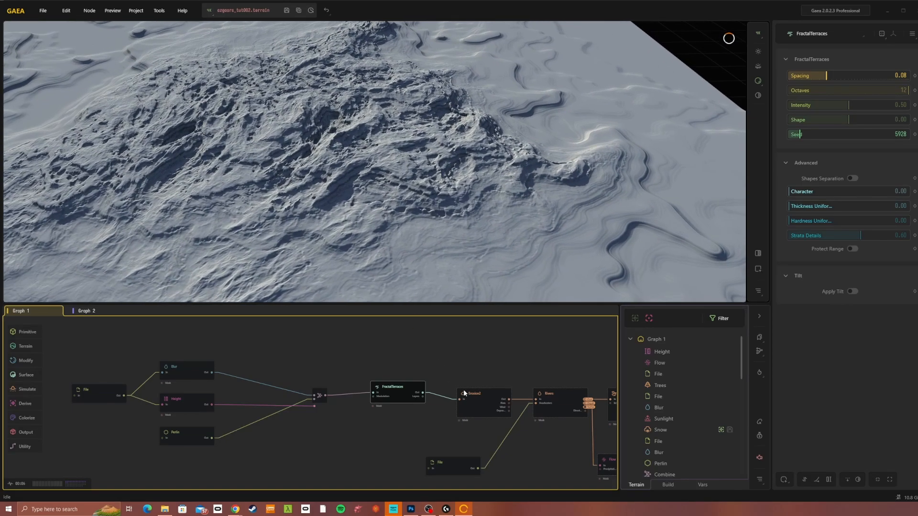
pyautogui.moveTo(376, 180)
pyautogui.mouseDown(button='middle')
pyautogui.moveTo(401, 165)
pyautogui.moveTo(382, 181)
pyautogui.mouseUp(button='middle')
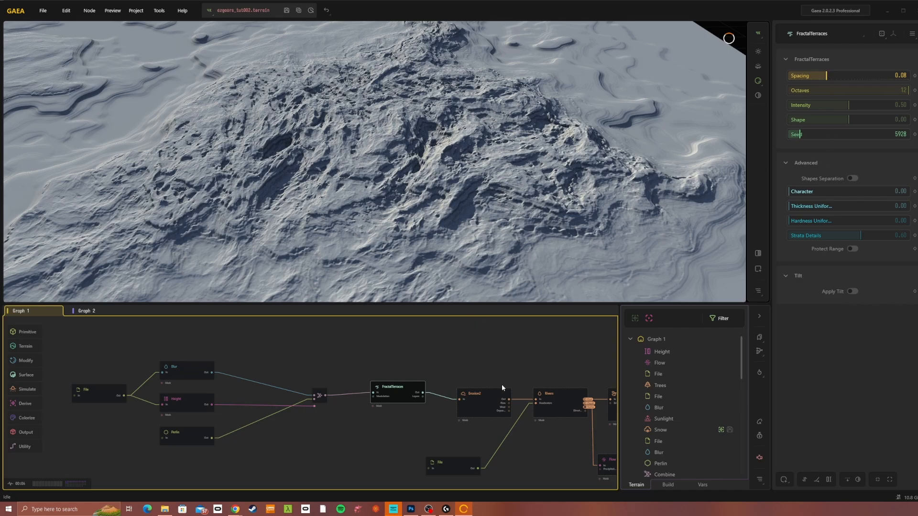
# - Preview the Erosion2 node and inspect its eroded relief close up and across the whole map
pyautogui.click(478, 401)
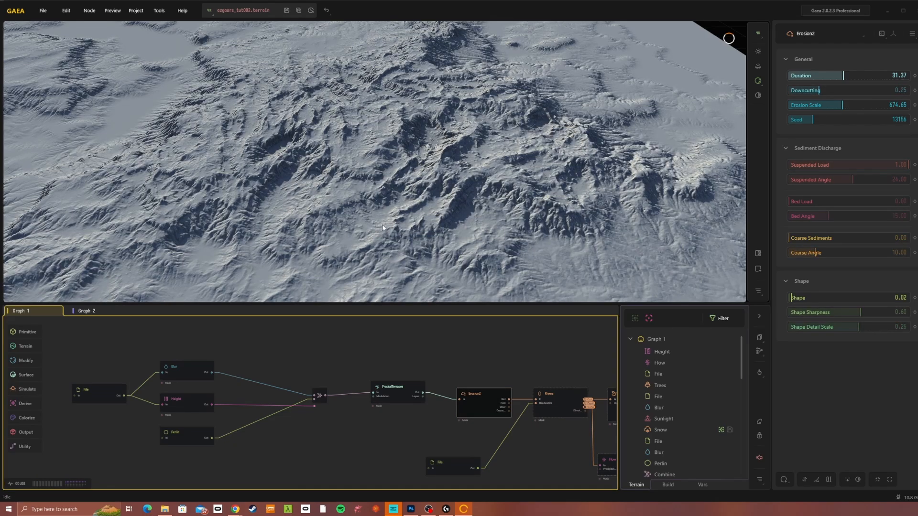
pyautogui.scroll(-10, 382, 226)
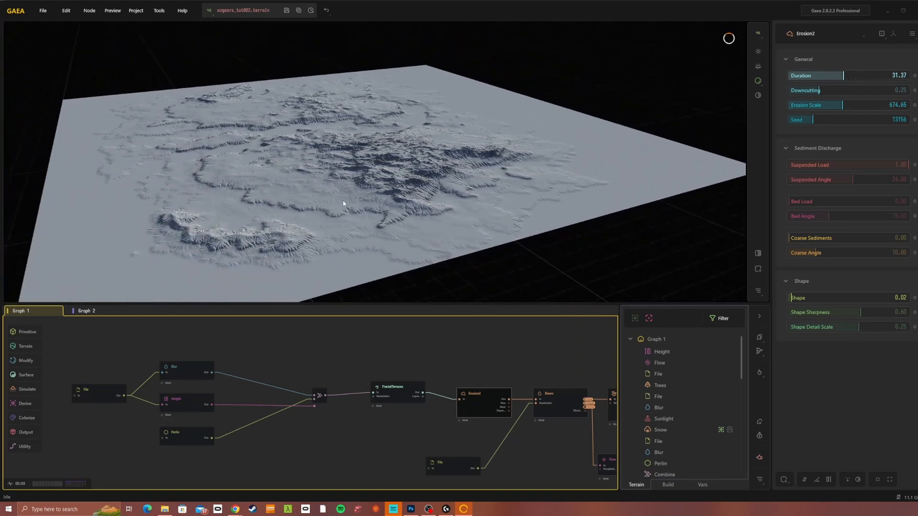
pyautogui.scroll(5, 353, 206)
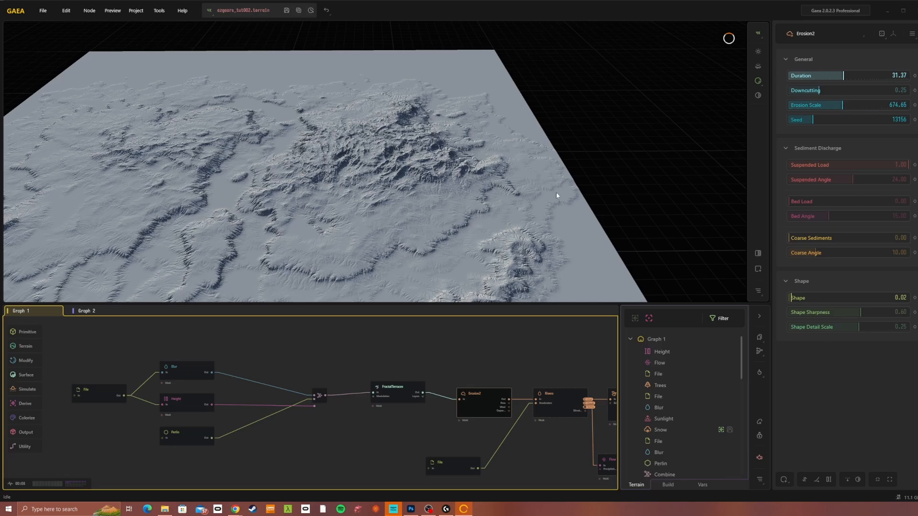
pyautogui.moveTo(365, 218); pyautogui.dragTo(354, 182)
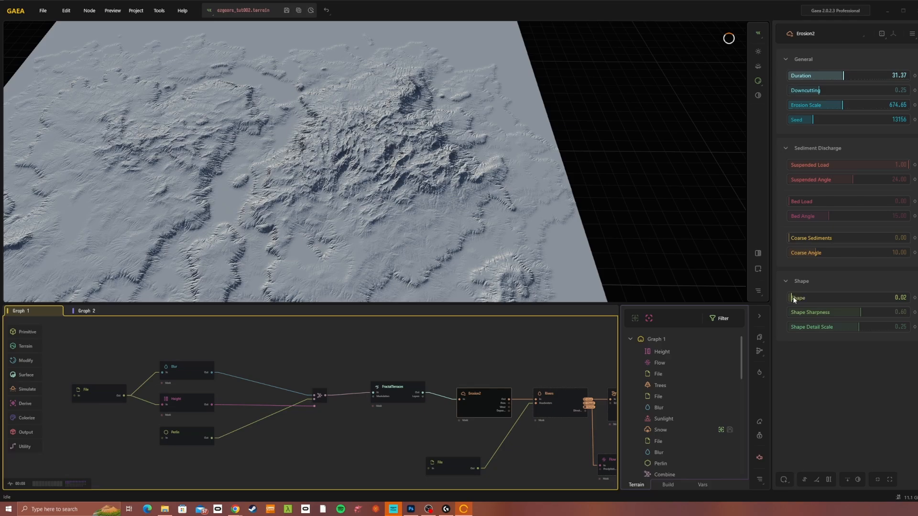
pyautogui.moveTo(398, 245); pyautogui.dragTo(656, 300)
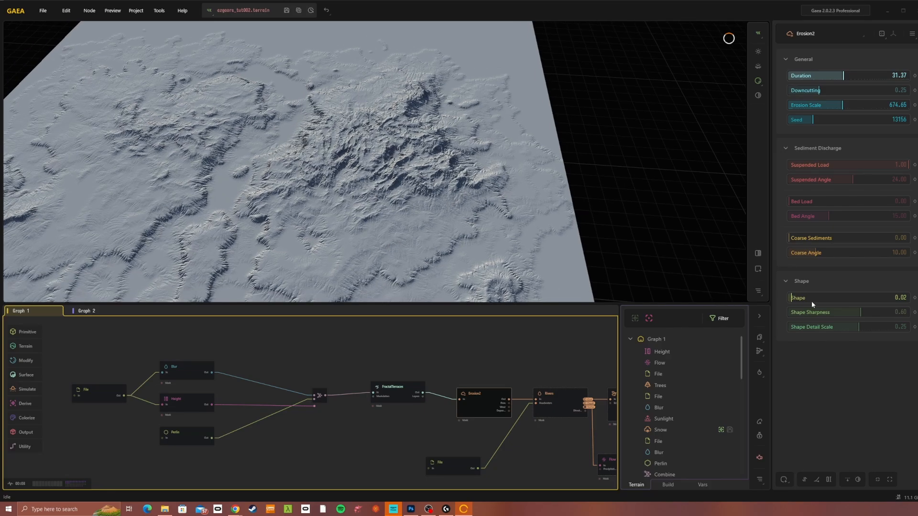
pyautogui.moveTo(458, 273); pyautogui.dragTo(400, 255)
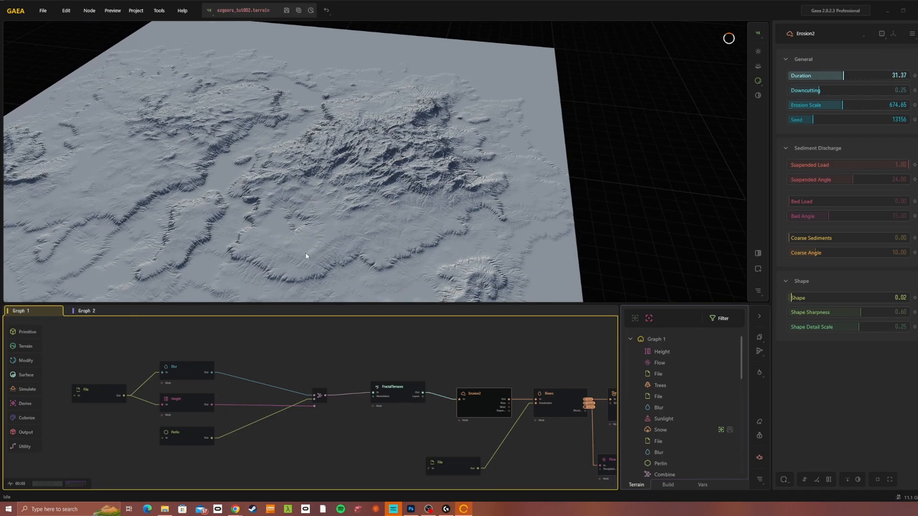
# - Compare the FractalTerraces terrain with the Erosion2 terrain and review the eroded map as a whole
pyautogui.click(393, 392)
pyautogui.click(479, 397)
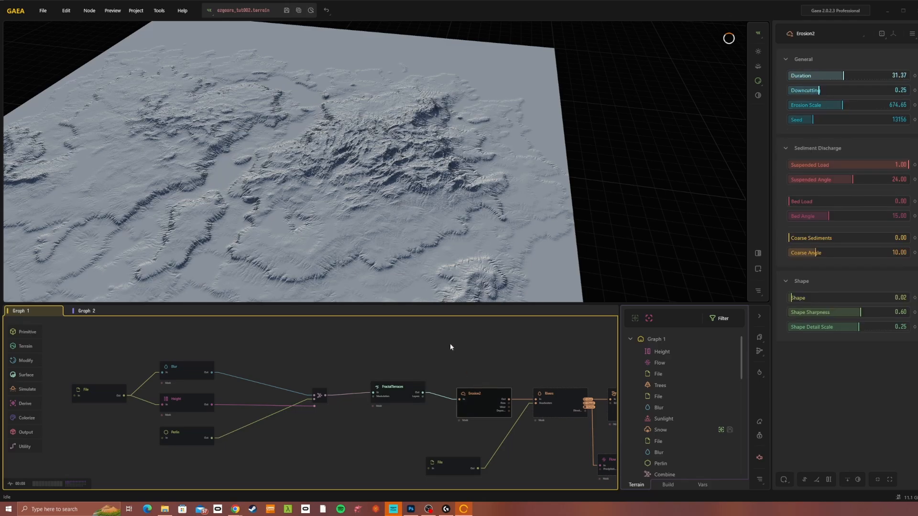
pyautogui.moveTo(338, 221); pyautogui.dragTo(293, 212)
pyautogui.scroll(-4, 306, 225)
pyautogui.moveTo(431, 172); pyautogui.dragTo(440, 205)
pyautogui.moveTo(457, 180); pyautogui.dragTo(273, 187, button='middle')
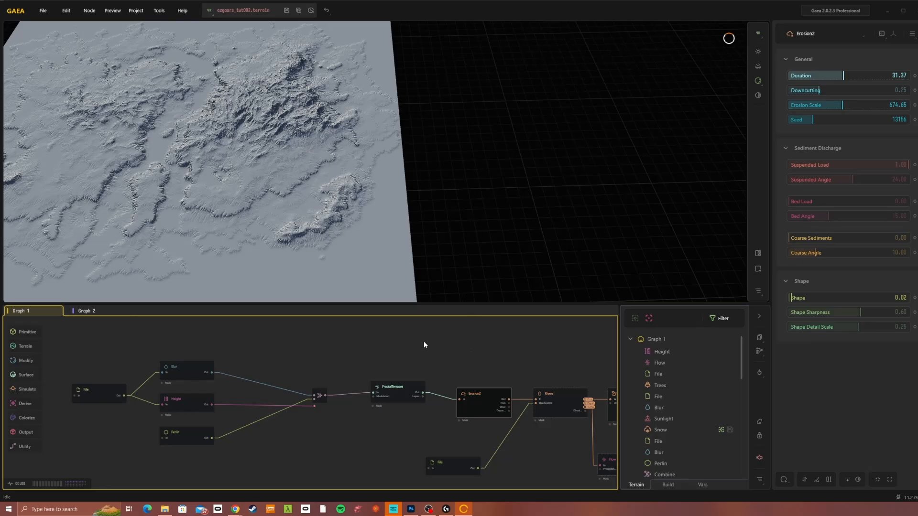
pyautogui.moveTo(197, 169); pyautogui.dragTo(330, 176, button='middle')
# - Preview the Rivers node, and inspect the headwaters.png mask in the File node that feeds it
pyautogui.moveTo(455, 346); pyautogui.dragTo(321, 327, button='middle')
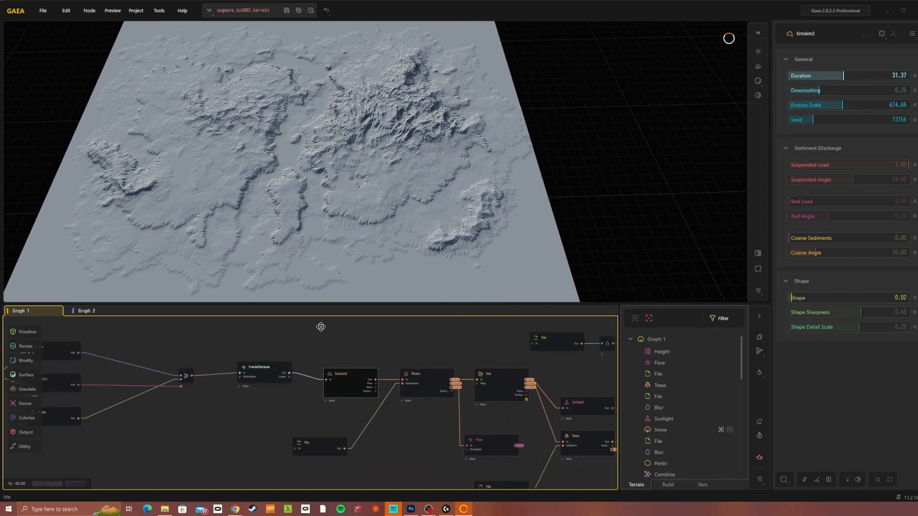
pyautogui.click(415, 382)
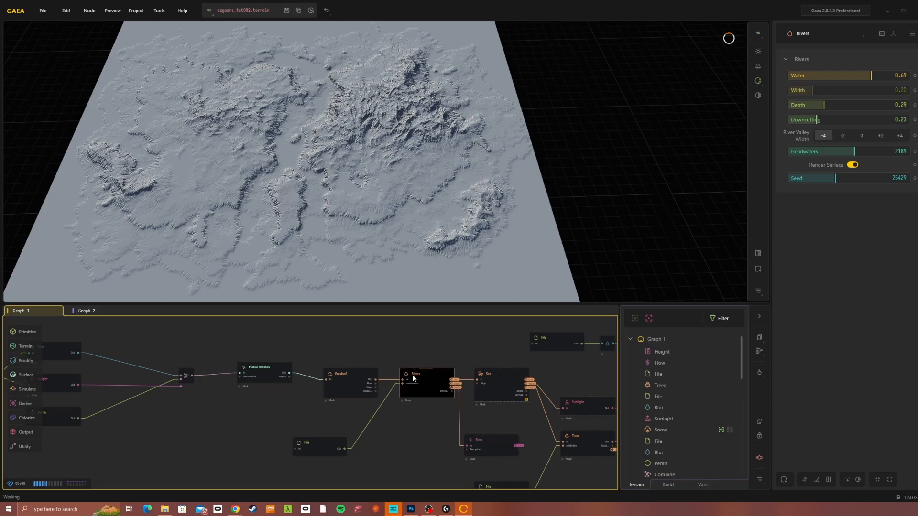
pyautogui.moveTo(415, 384)
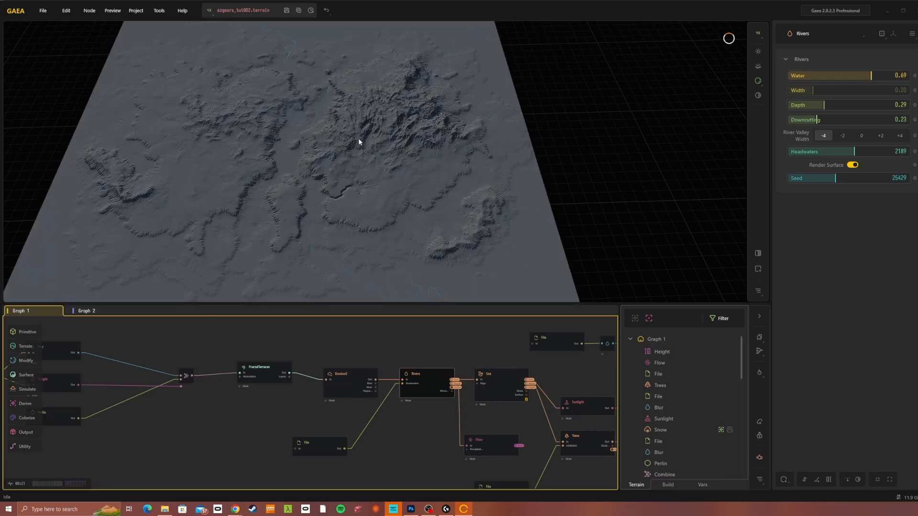
pyautogui.click(316, 446)
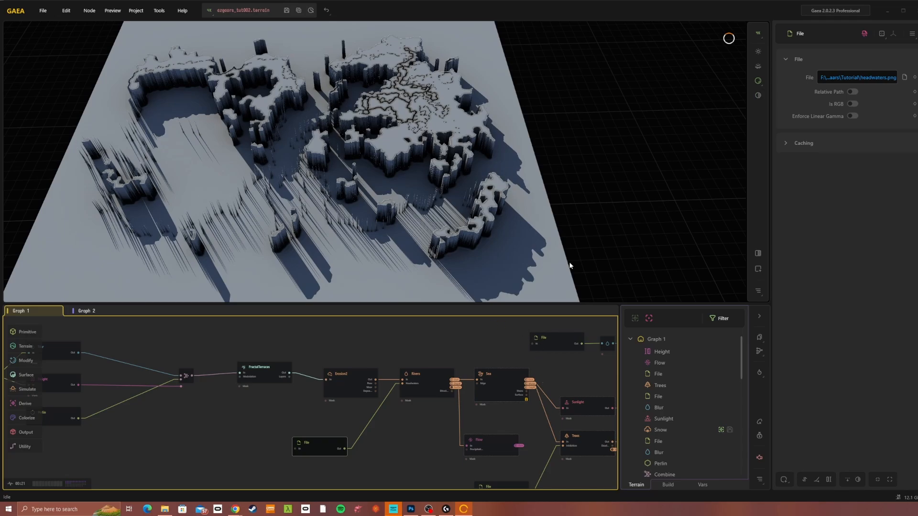
# - Switch to Photoshop and show the Ice and Rocky mask layers in biomes.psd
pyautogui.click(413, 510)
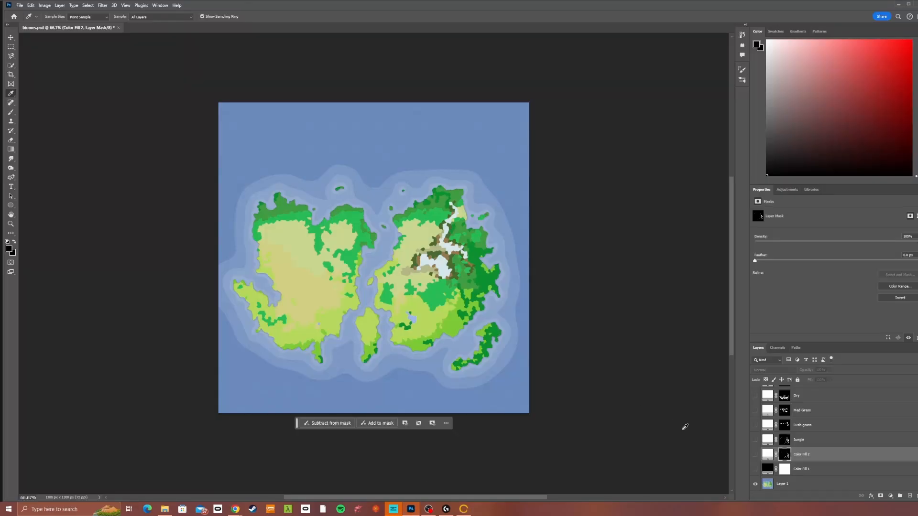
pyautogui.scroll(3, 769, 436)
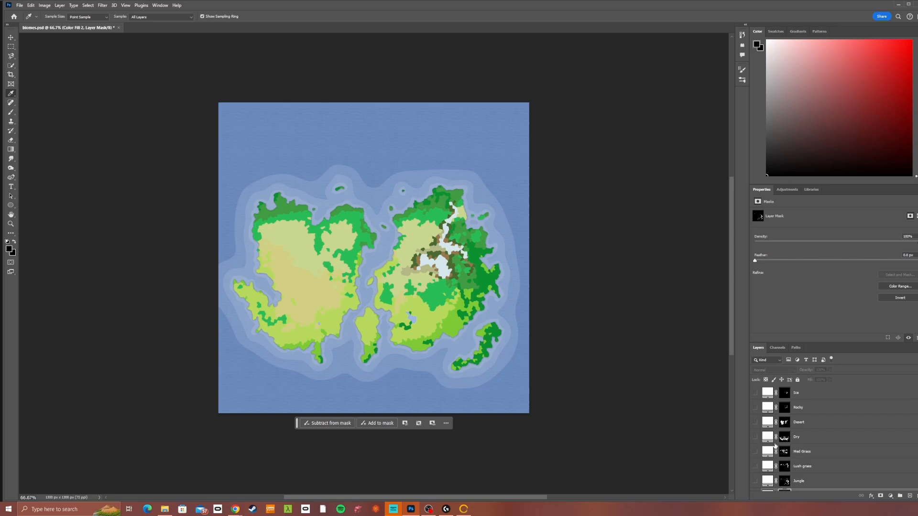
pyautogui.click(755, 393)
pyautogui.click(755, 408)
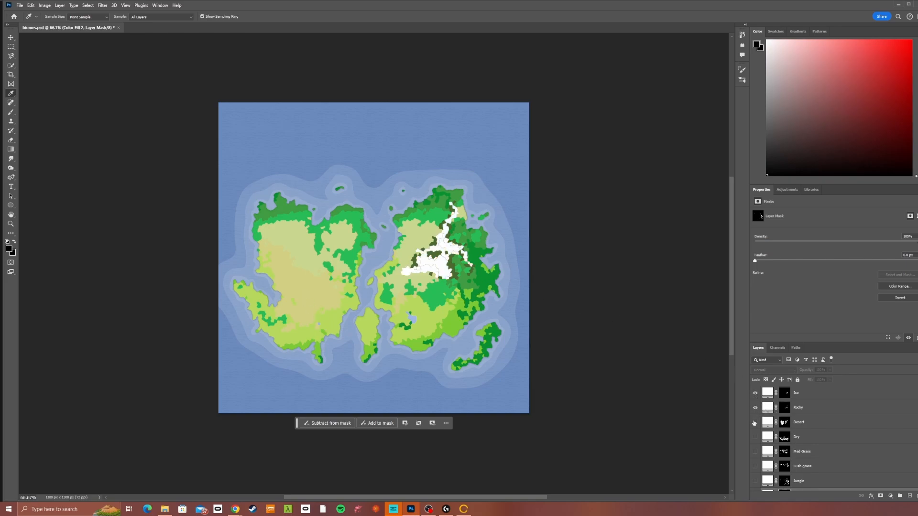
pyautogui.scroll(-1, 756, 452)
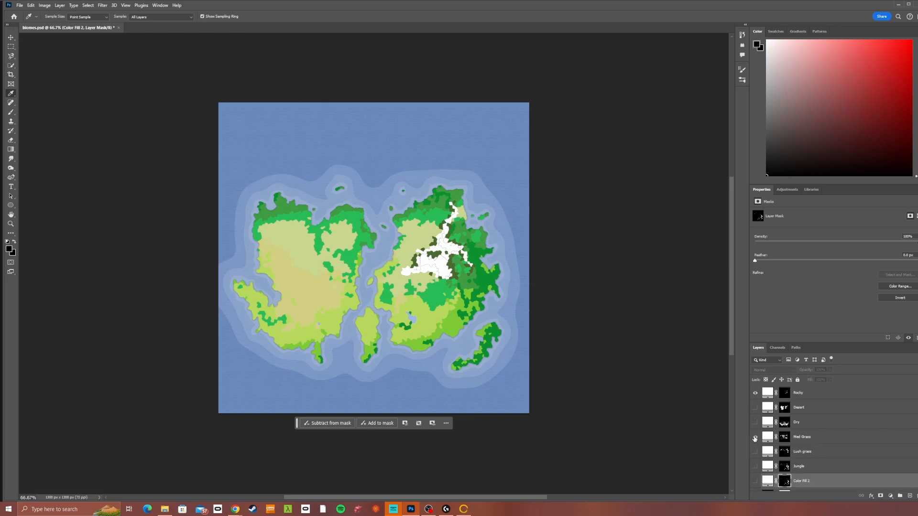
# - Show the Med Grass, Lush grass and Jungle mask layers over the black Color Fill 1 background
pyautogui.click(755, 436)
pyautogui.click(755, 451)
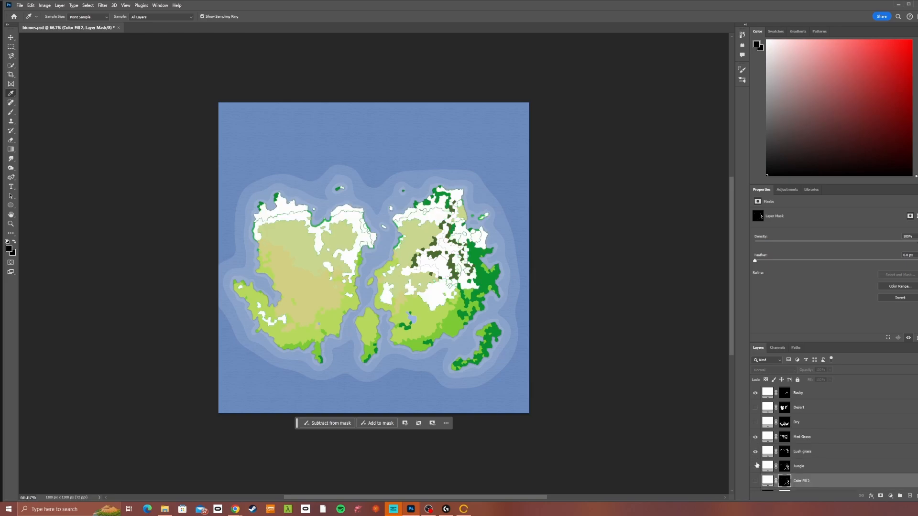
pyautogui.click(756, 466)
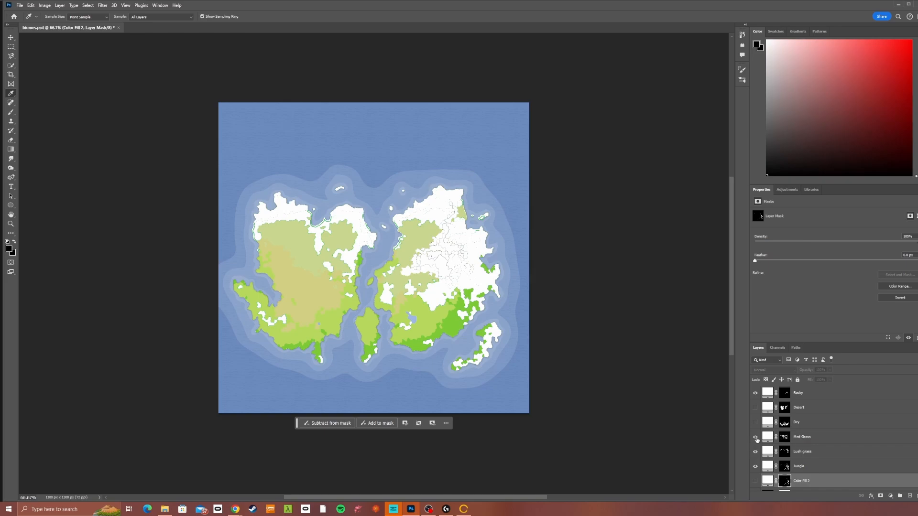
pyautogui.click(755, 437)
pyautogui.click(756, 437)
pyautogui.scroll(-2, 748, 444)
pyautogui.click(755, 470)
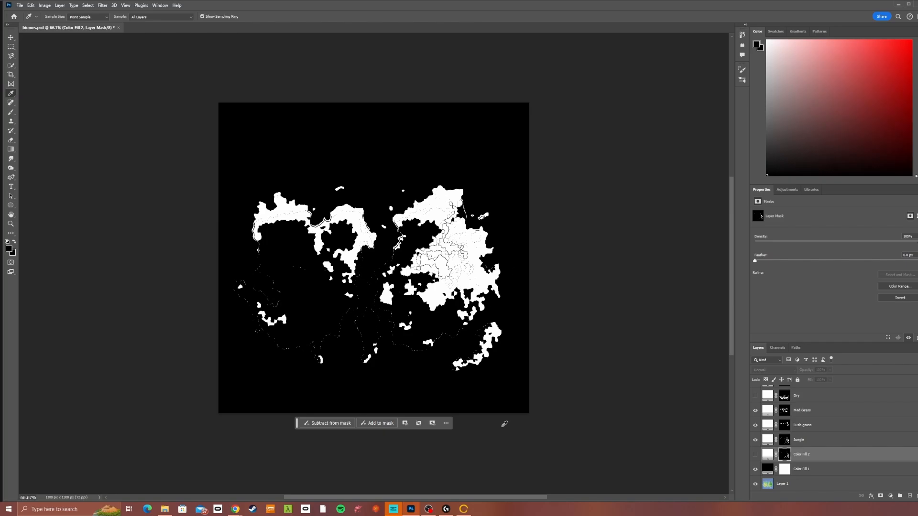
# - Switch back to Gaea, preview the Rivers node and examine the river courses on the terrain
pyautogui.moveTo(464, 511)
pyautogui.click(462, 480)
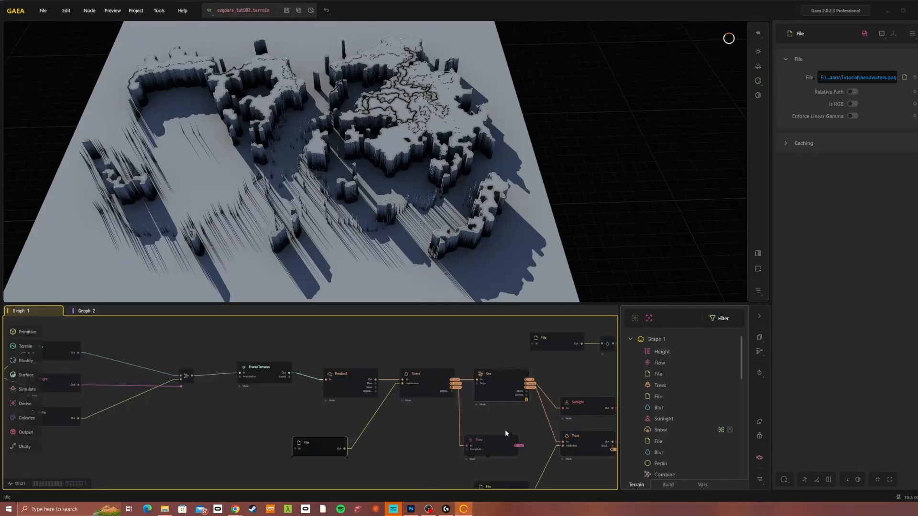
pyautogui.click(423, 389)
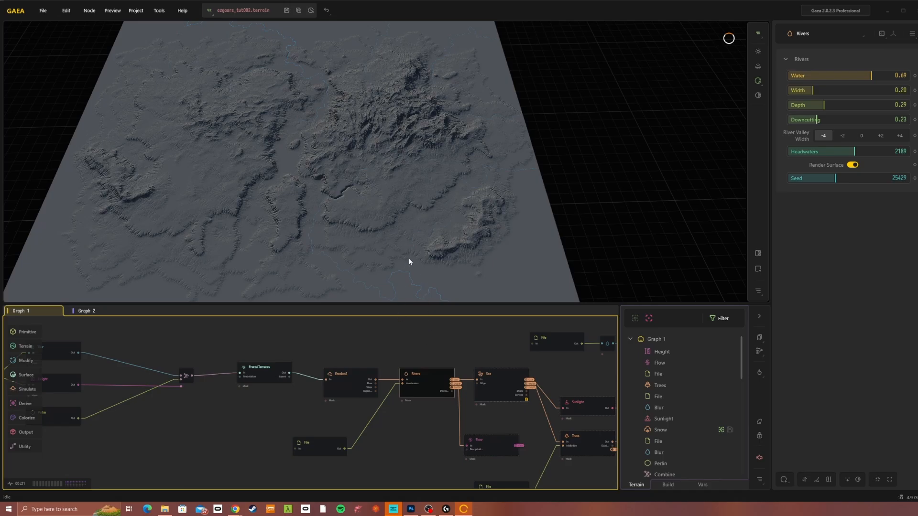
pyautogui.moveTo(347, 207); pyautogui.dragTo(325, 206)
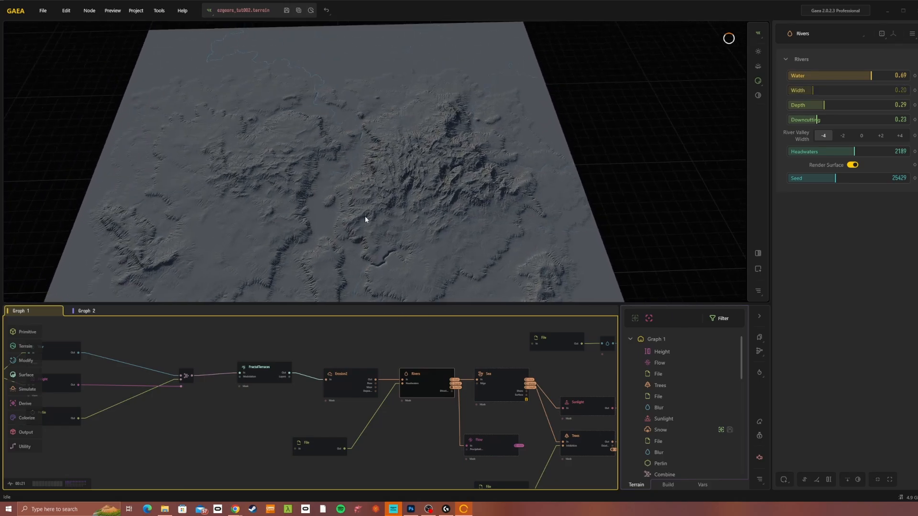
# - Examine the carved valleys and eroded mountain ranges on the Rivers node's terrain from several angles
pyautogui.moveTo(383, 217)
pyautogui.mouseDown()
pyautogui.moveTo(389, 207)
pyautogui.moveTo(370, 213)
pyautogui.moveTo(378, 220)
pyautogui.mouseUp()
pyautogui.scroll(5, 377, 219)
pyautogui.moveTo(282, 136); pyautogui.dragTo(371, 238)
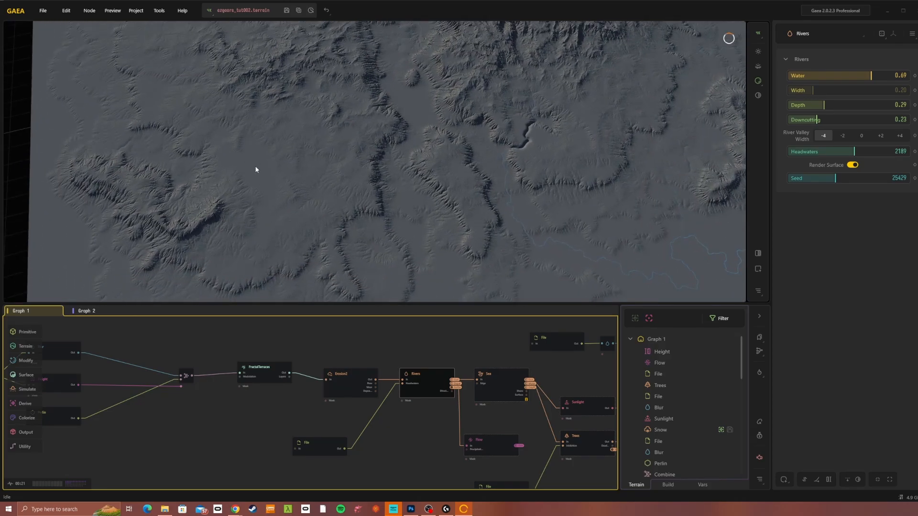
pyautogui.moveTo(564, 225); pyautogui.dragTo(435, 240)
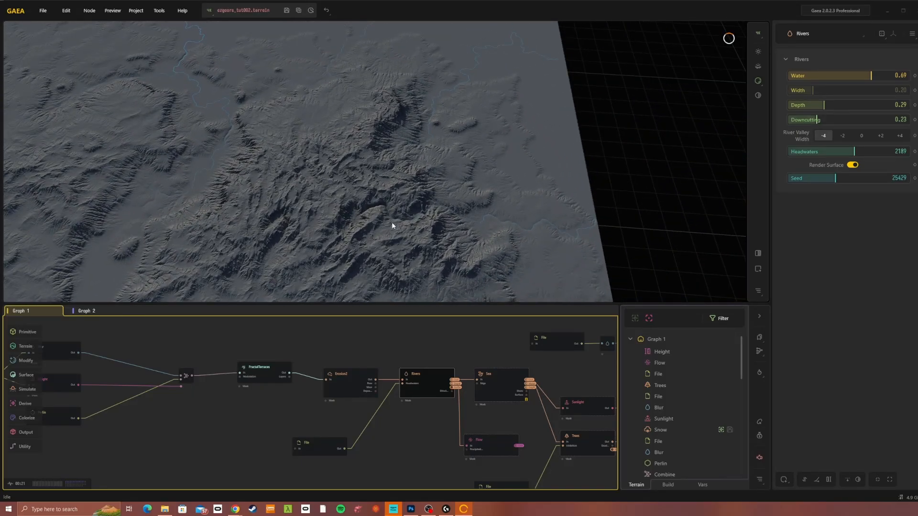
pyautogui.moveTo(392, 222); pyautogui.dragTo(307, 180)
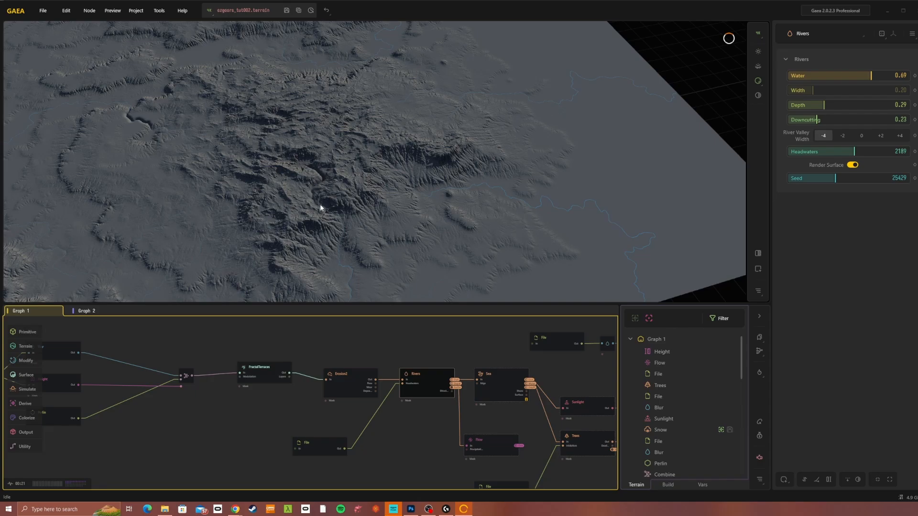
pyautogui.moveTo(343, 236); pyautogui.dragTo(340, 209)
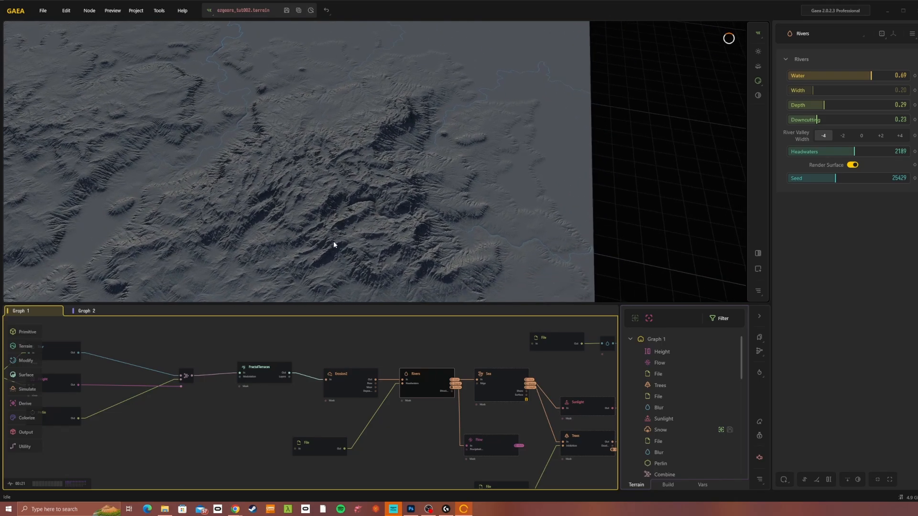
# - Inspect the portal options of the Rivers node for its Out, Depth and Surface outputs, and preview the node again
pyautogui.scroll(4, 377, 438)
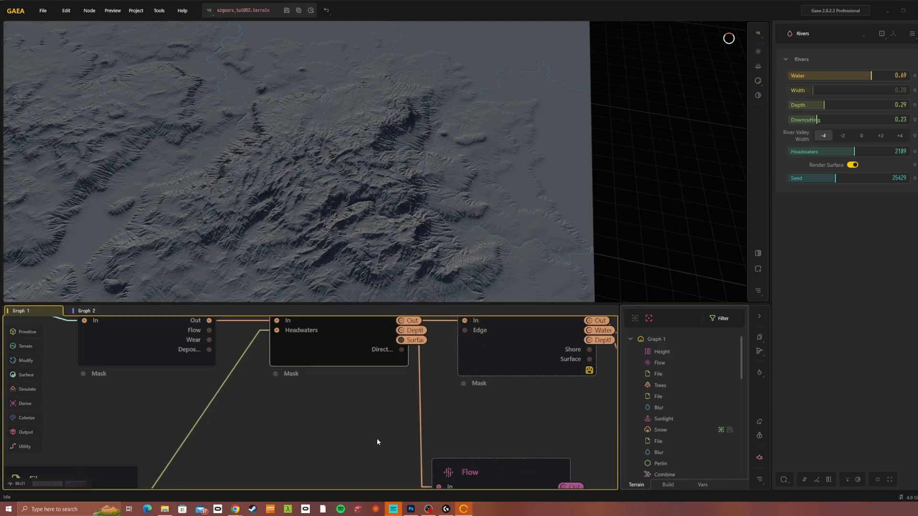
pyautogui.scroll(2, 380, 400)
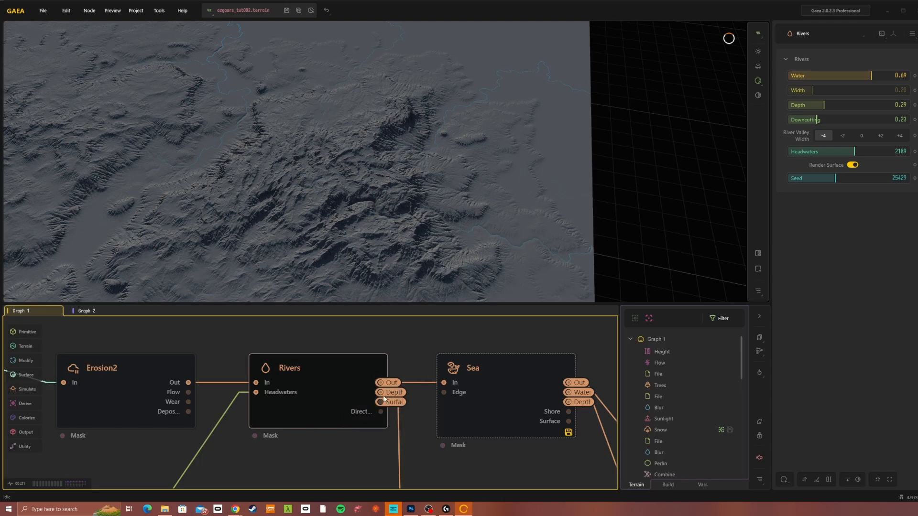
pyautogui.rightClick(323, 389)
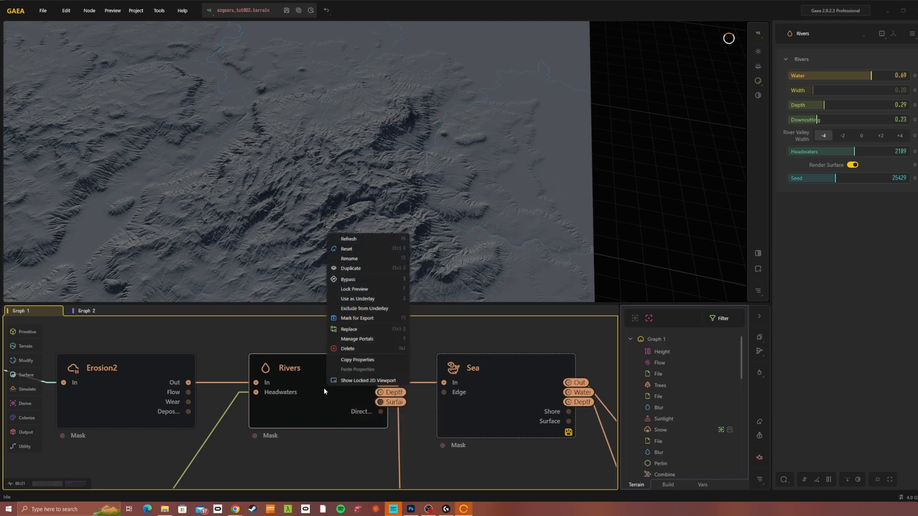
pyautogui.click(368, 338)
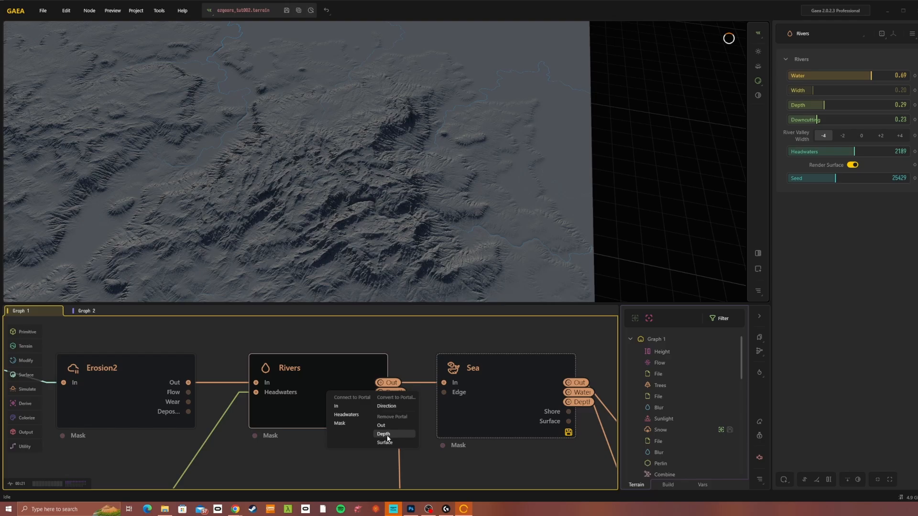
pyautogui.click(344, 337)
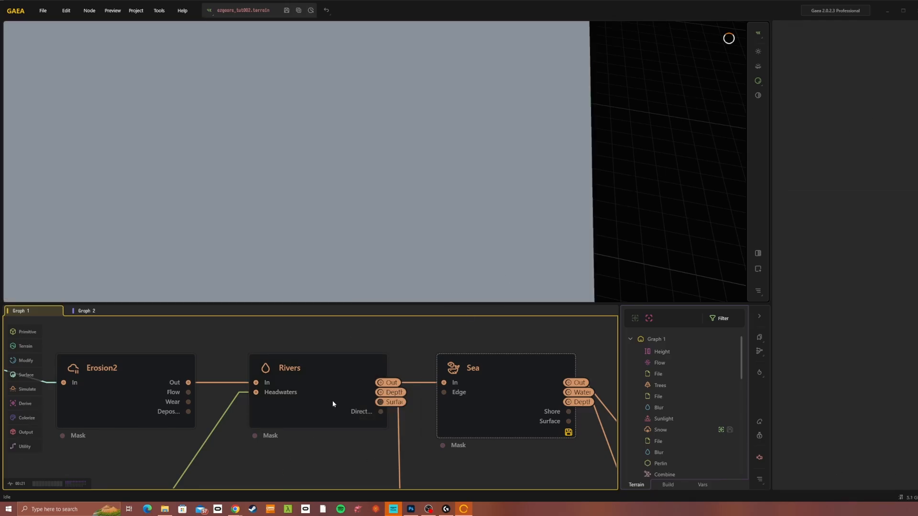
pyautogui.click(333, 404)
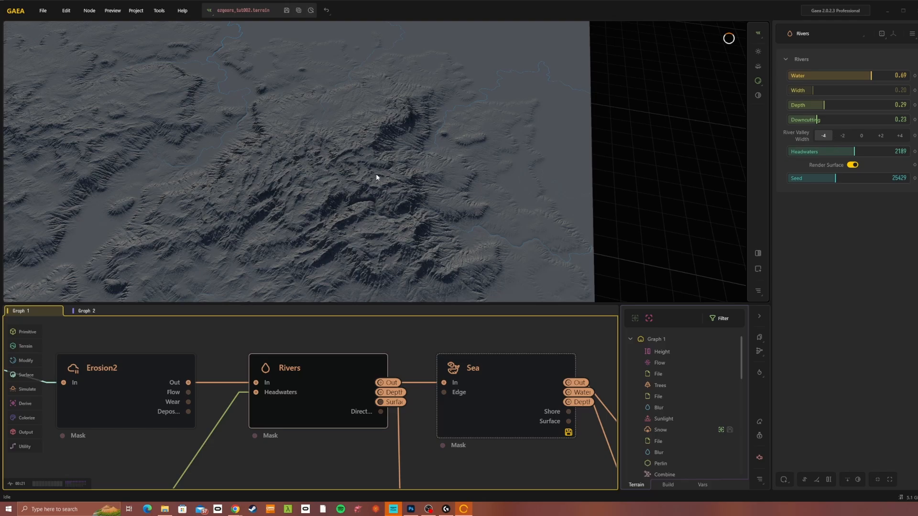
# - Examine the river lines across the flat plains and around the mountains in the Rivers preview
pyautogui.moveTo(377, 177); pyautogui.dragTo(396, 216)
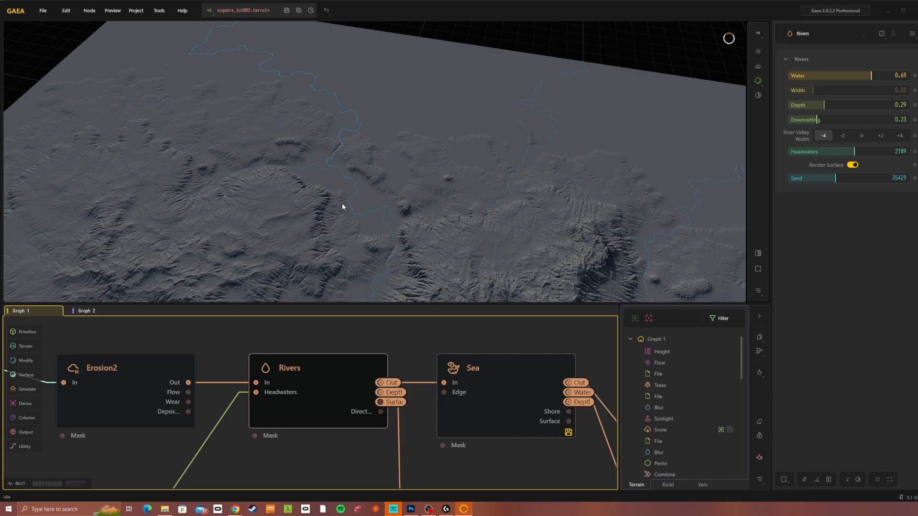
pyautogui.moveTo(406, 226); pyautogui.dragTo(349, 204)
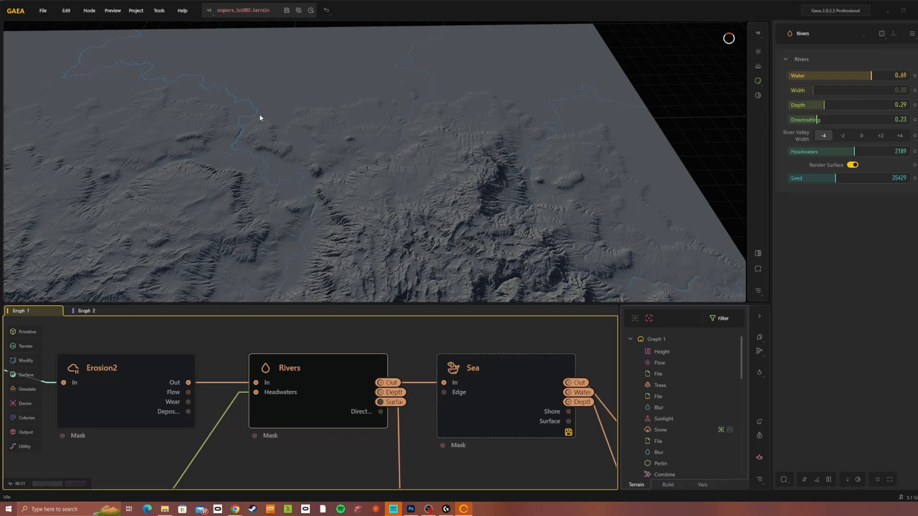
pyautogui.moveTo(387, 220); pyautogui.dragTo(385, 212, button='middle')
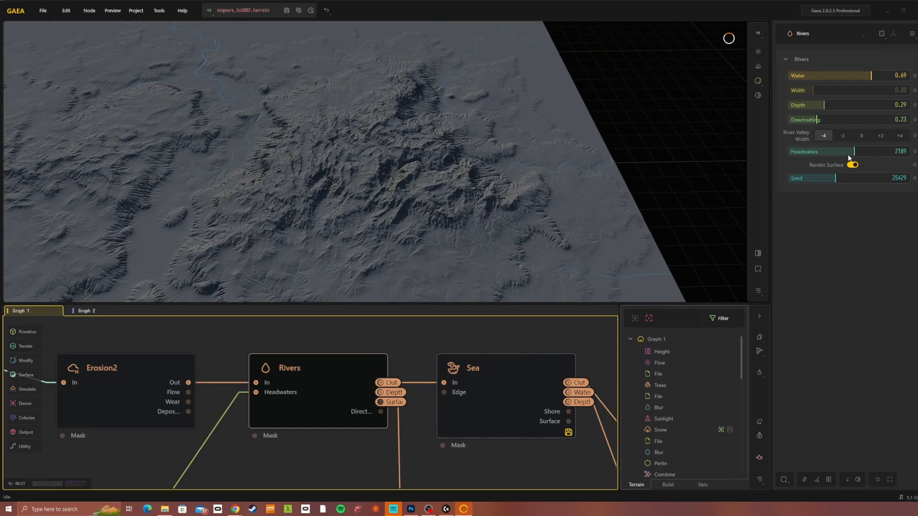
pyautogui.moveTo(388, 205); pyautogui.dragTo(397, 193, button='middle')
pyautogui.scroll(-5, 398, 193)
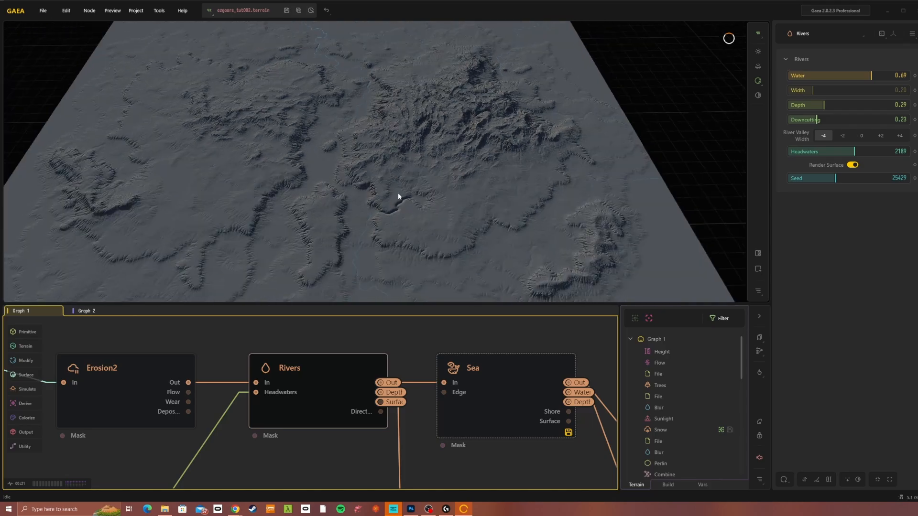
pyautogui.moveTo(392, 177); pyautogui.dragTo(377, 199)
pyautogui.scroll(2, 373, 207)
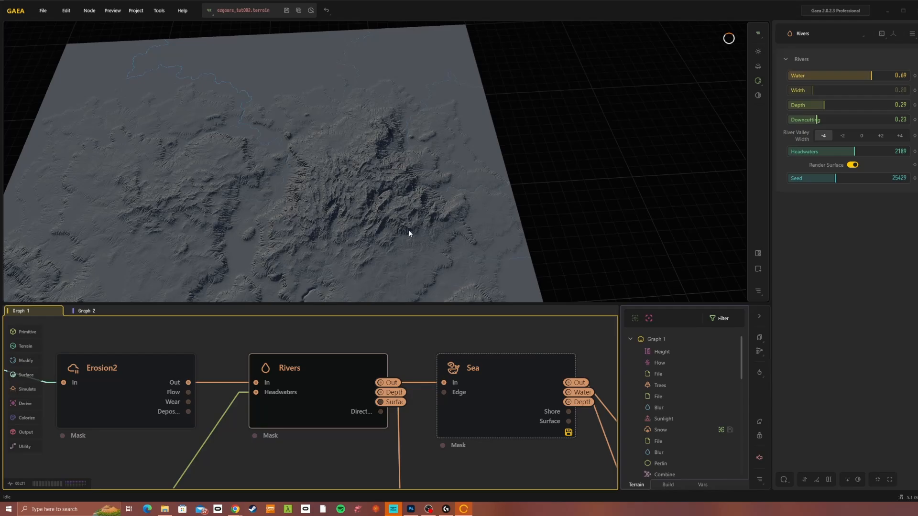
# - Preview the Sea node and examine the coastlines of the whole map
pyautogui.scroll(-3, 417, 356)
pyautogui.moveTo(424, 394); pyautogui.dragTo(339, 402, button='middle')
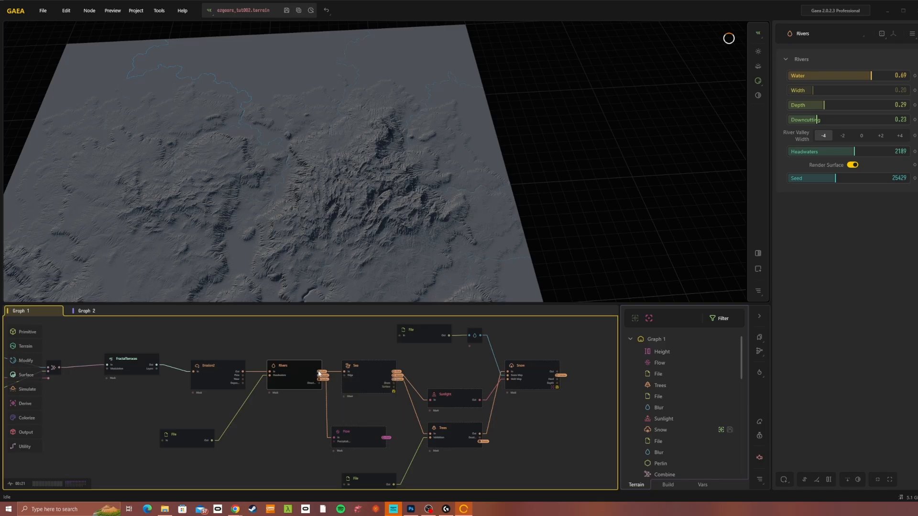
pyautogui.click(359, 374)
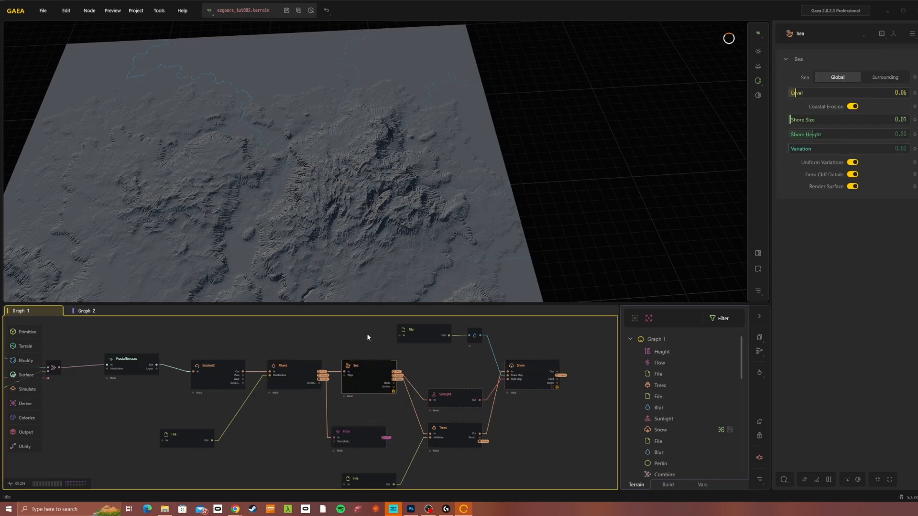
pyautogui.moveTo(380, 253); pyautogui.dragTo(424, 184, button='middle')
pyautogui.moveTo(424, 184); pyautogui.dragTo(399, 247)
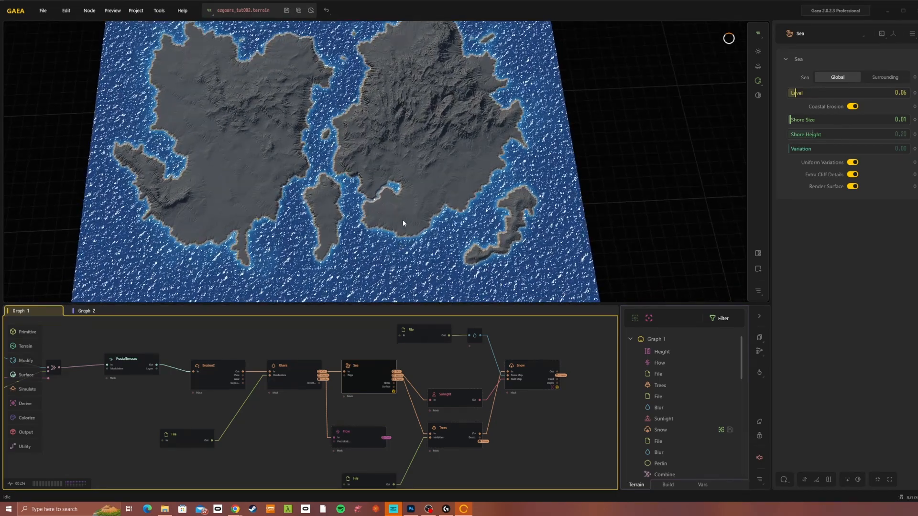
# - Switch to Azgaar's Fantasy Map Generator in Chrome, apply the Default style preset to the map and show its layer options
pyautogui.click(236, 510)
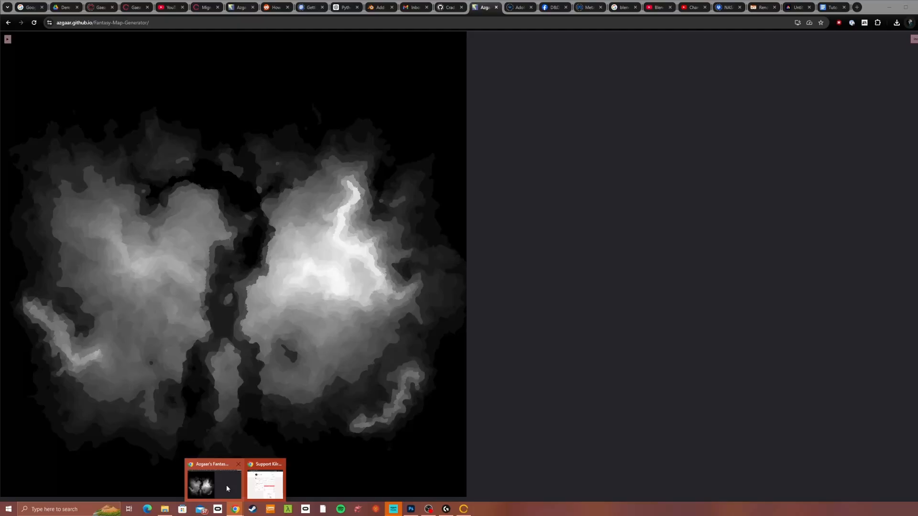
pyautogui.click(227, 487)
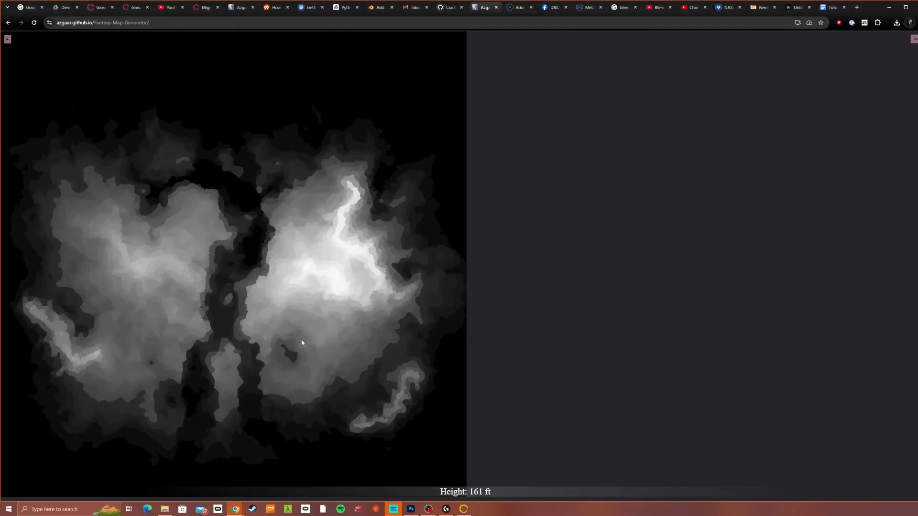
pyautogui.click(9, 40)
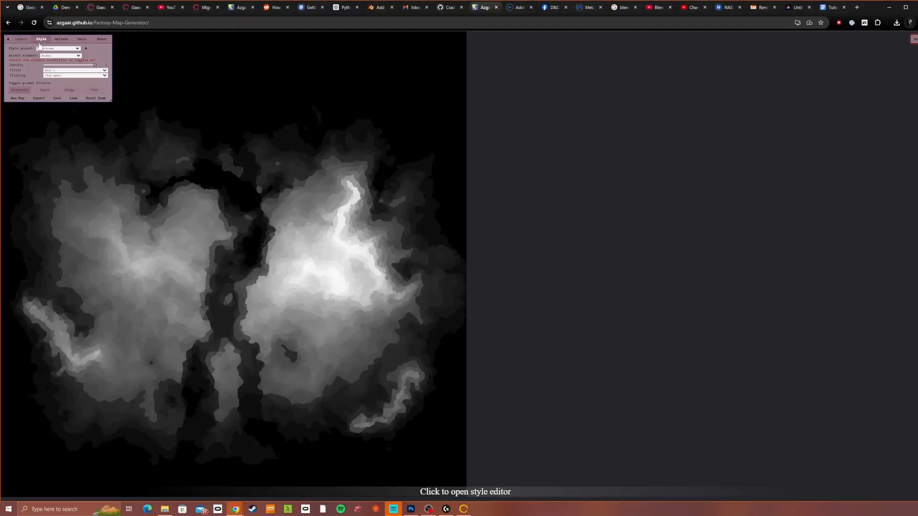
pyautogui.click(55, 48)
pyautogui.click(48, 53)
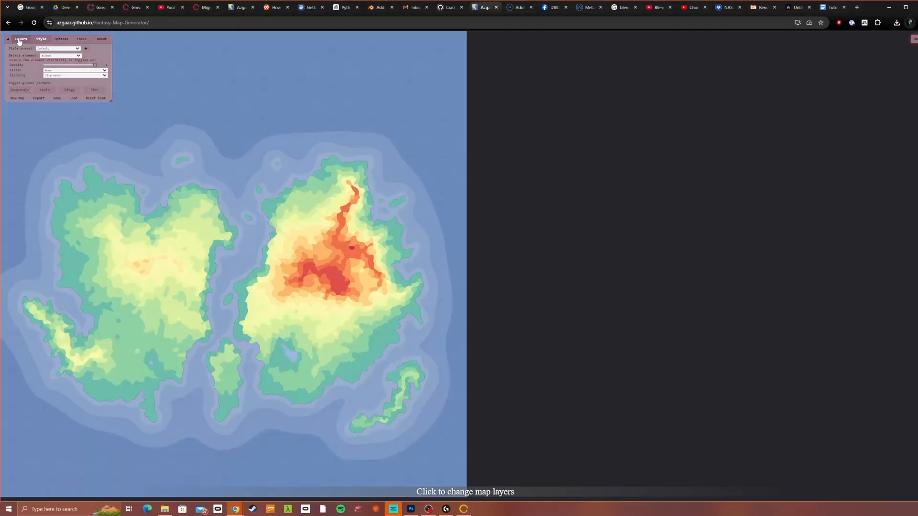
pyautogui.click(22, 39)
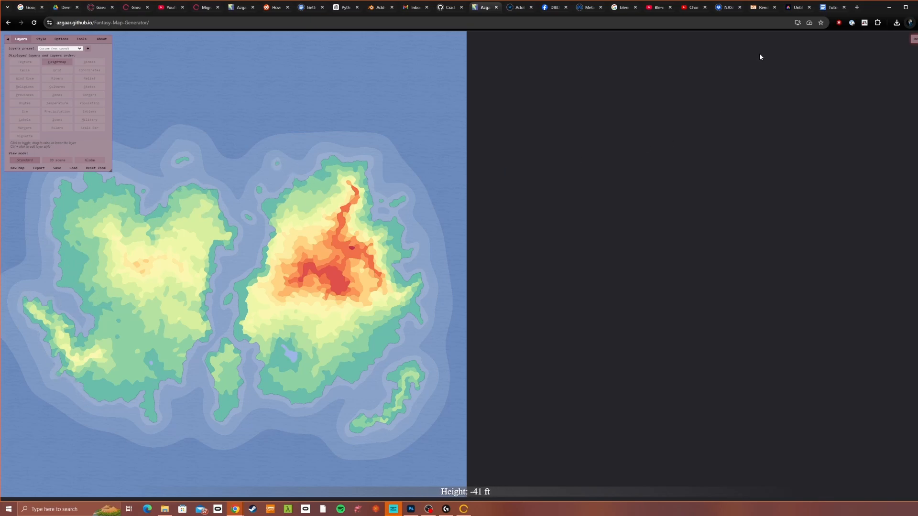
# - Switch back to Gaea and examine the Sea node's shorelines alongside its level and shore size settings
pyautogui.click(465, 511)
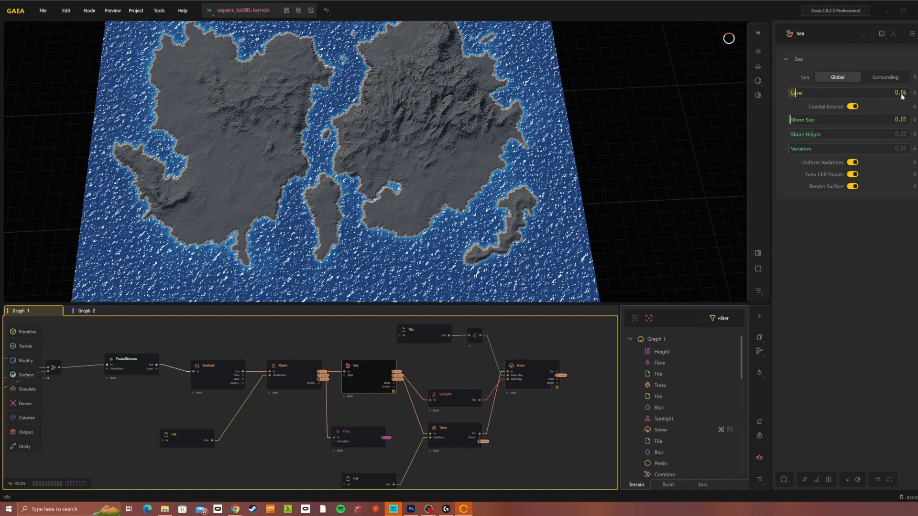
pyautogui.scroll(3, 464, 180)
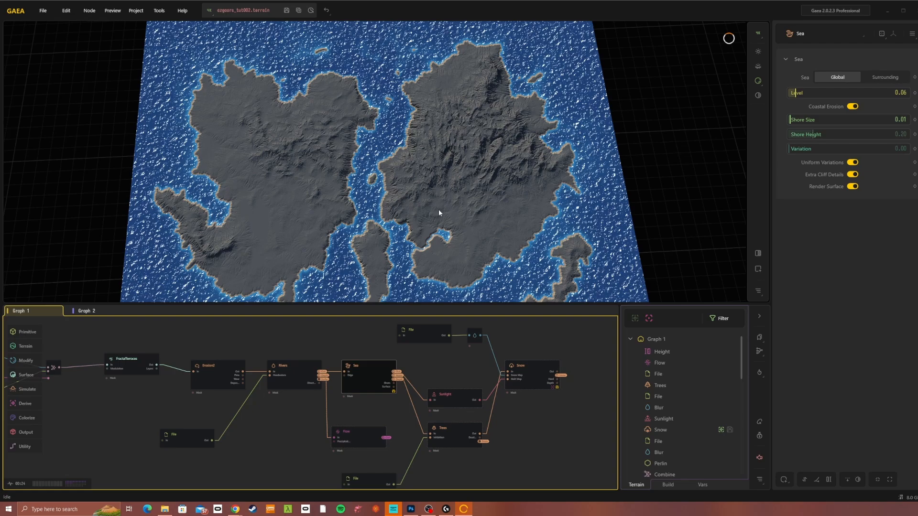
pyautogui.moveTo(437, 209); pyautogui.dragTo(434, 174)
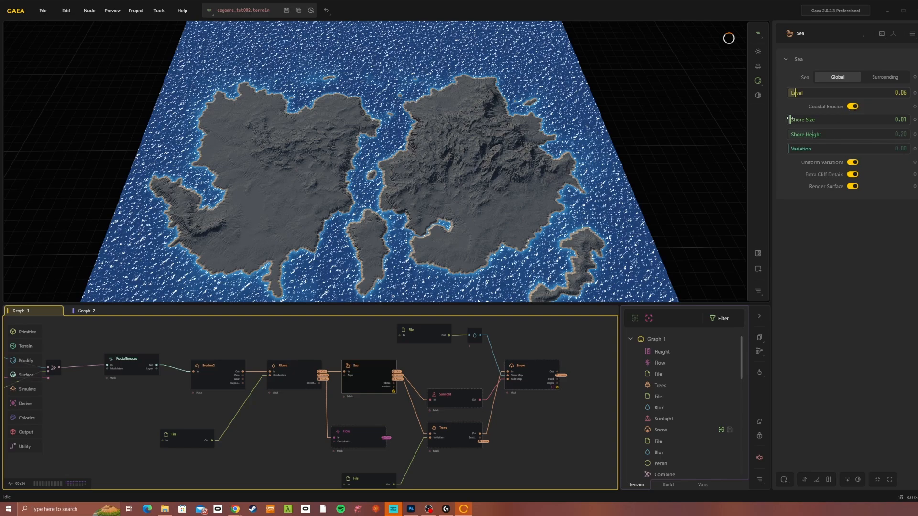
pyautogui.moveTo(477, 207); pyautogui.dragTo(436, 220, button='right')
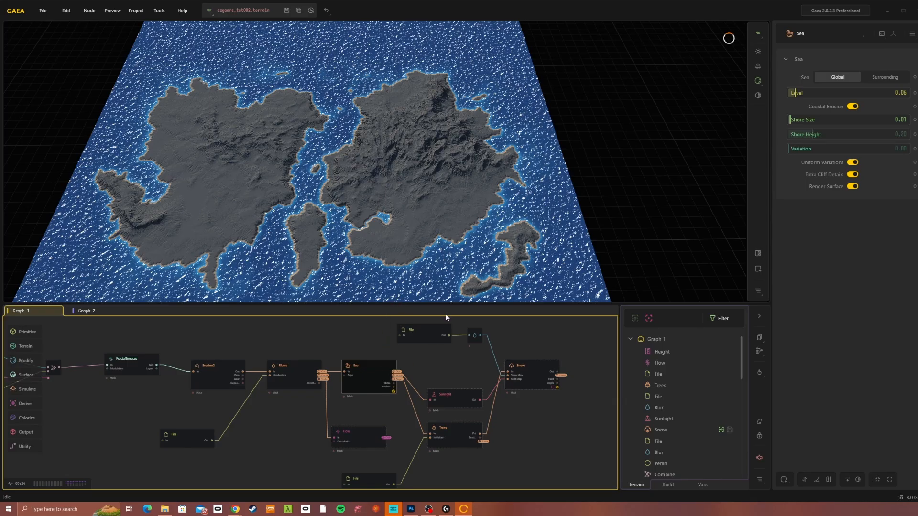
pyautogui.moveTo(418, 242); pyautogui.dragTo(393, 229)
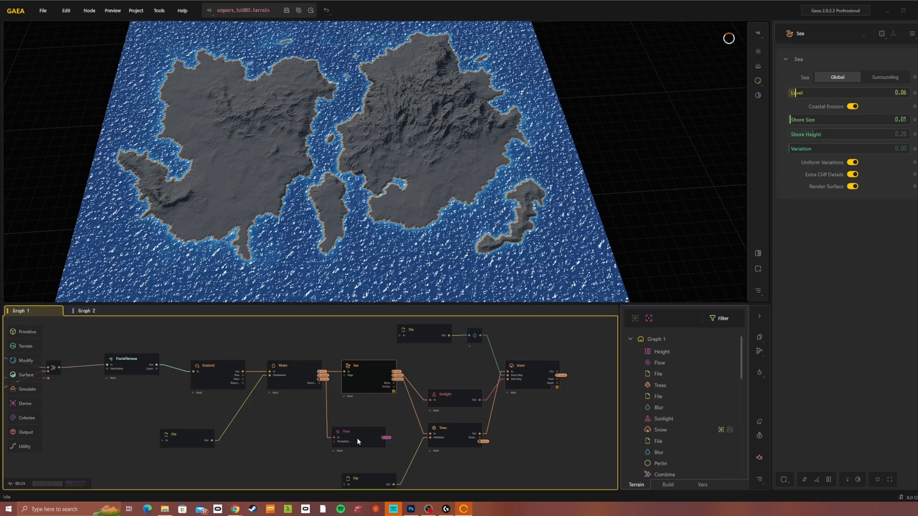
# - Preview the Flow node fed by the Rivers node and inspect the portal options for its Out output
pyautogui.scroll(2, 357, 435)
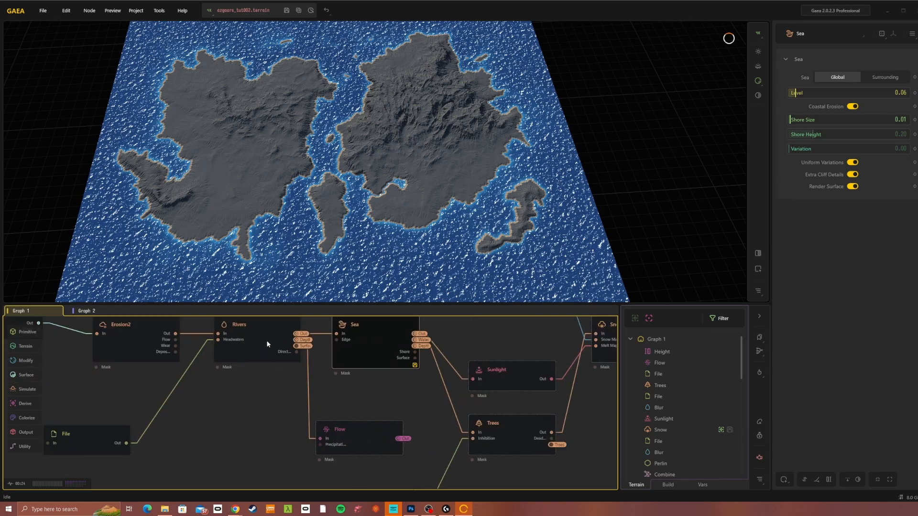
pyautogui.scroll(-1, 321, 376)
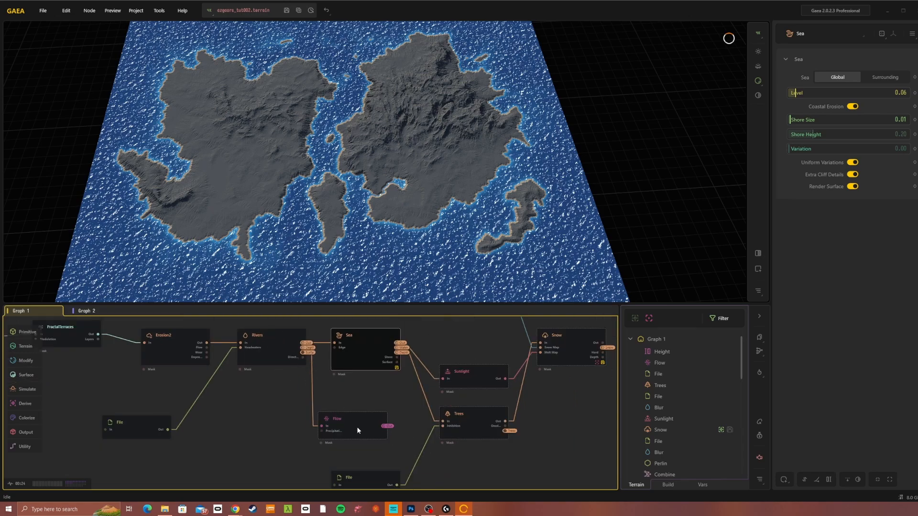
pyautogui.moveTo(357, 427)
pyautogui.click(350, 423)
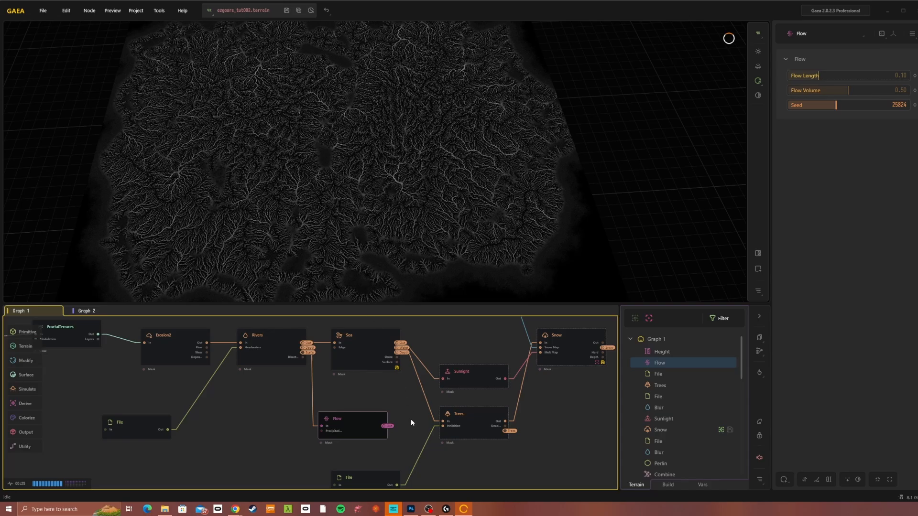
pyautogui.rightClick(381, 430)
pyautogui.click(410, 373)
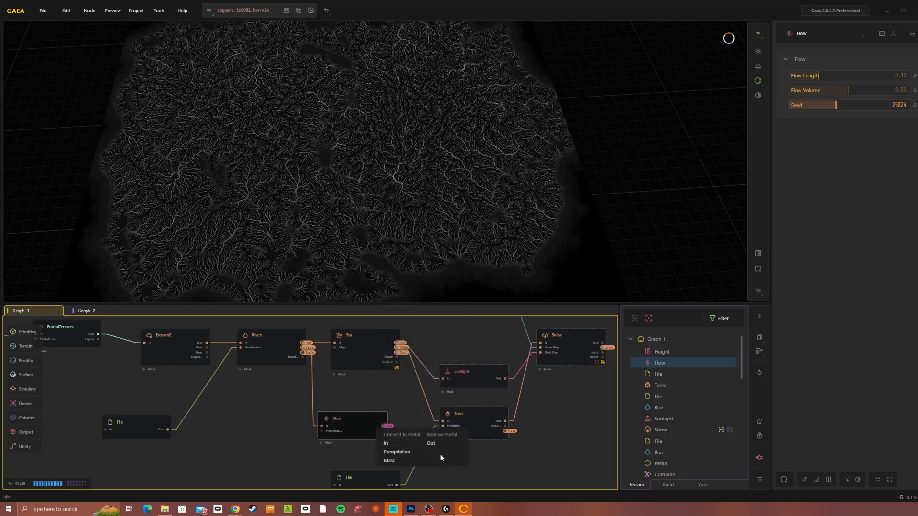
pyautogui.click(355, 394)
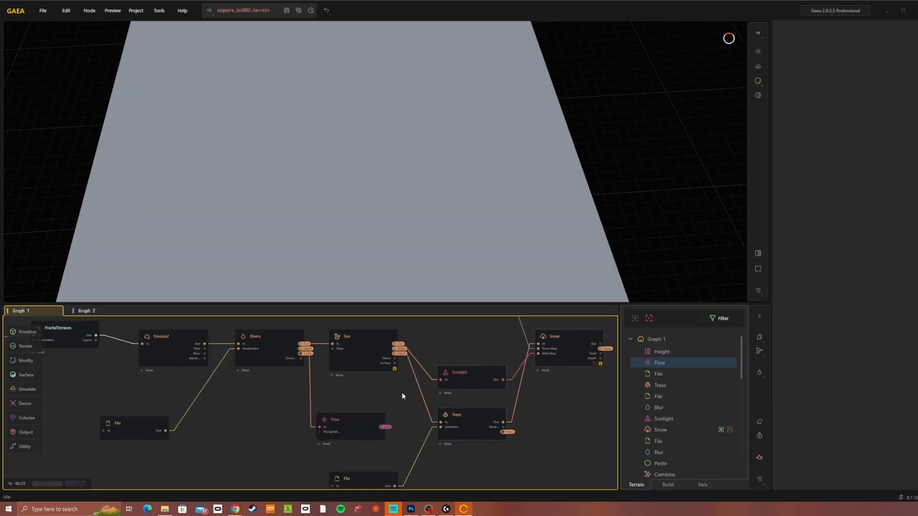
# - Preview the Sea node again and inspect its connections to the Sunlight, Trees and Snow nodes
pyautogui.click(377, 357)
pyautogui.moveTo(485, 359); pyautogui.dragTo(407, 368, button='middle')
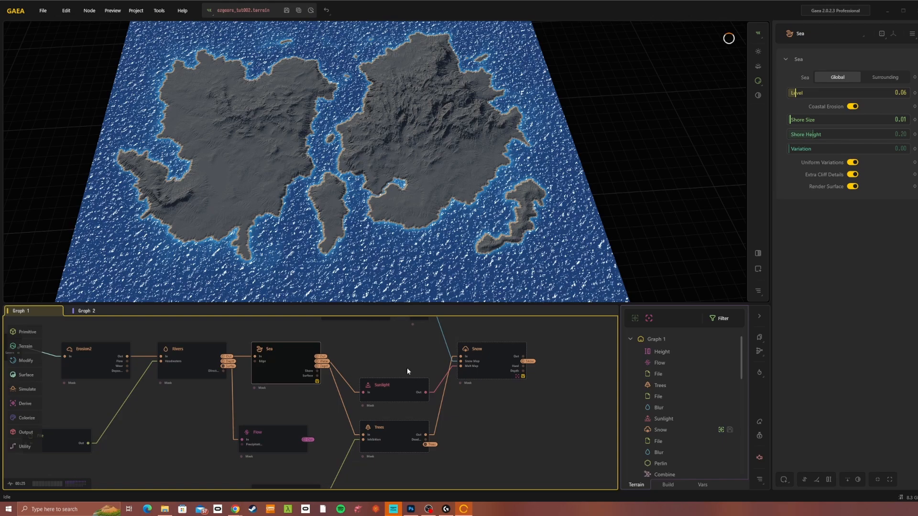
pyautogui.scroll(-2, 387, 439)
pyautogui.moveTo(406, 463); pyautogui.dragTo(398, 439, button='middle')
pyautogui.moveTo(484, 402)
pyautogui.mouseDown(button='middle')
pyautogui.moveTo(479, 437)
pyautogui.moveTo(498, 404)
pyautogui.mouseUp(button='middle')
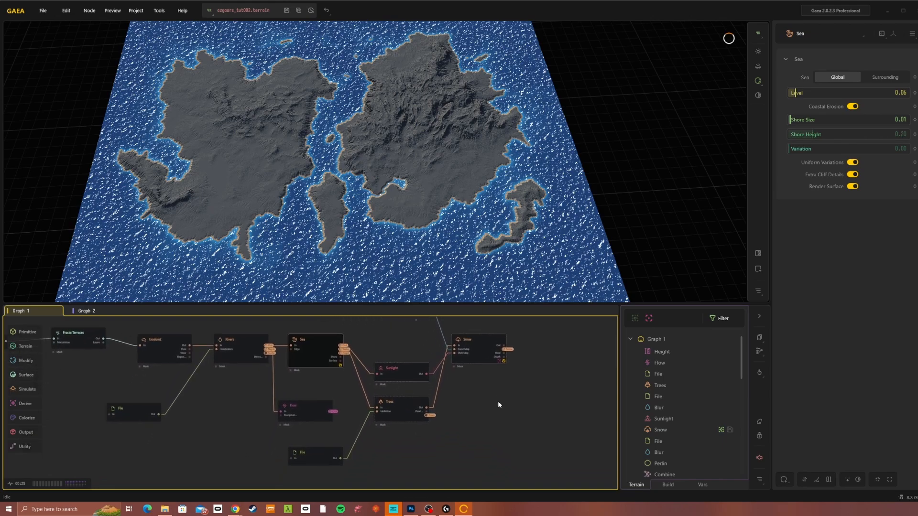
# - Preview the Trees node and the jungle.png File node, checking the file's connection to the Trees node's Inhibition input
pyautogui.moveTo(402, 409)
pyautogui.click(397, 404)
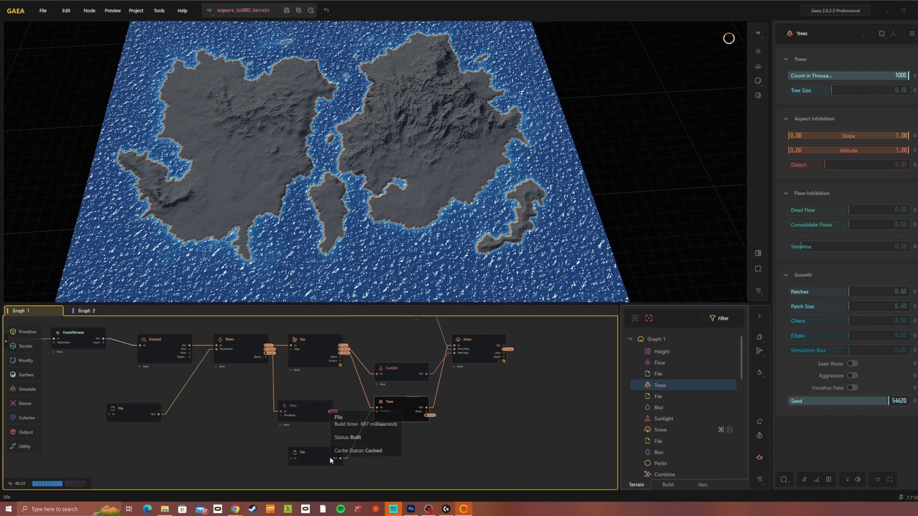
pyautogui.moveTo(340, 458); pyautogui.dragTo(376, 411)
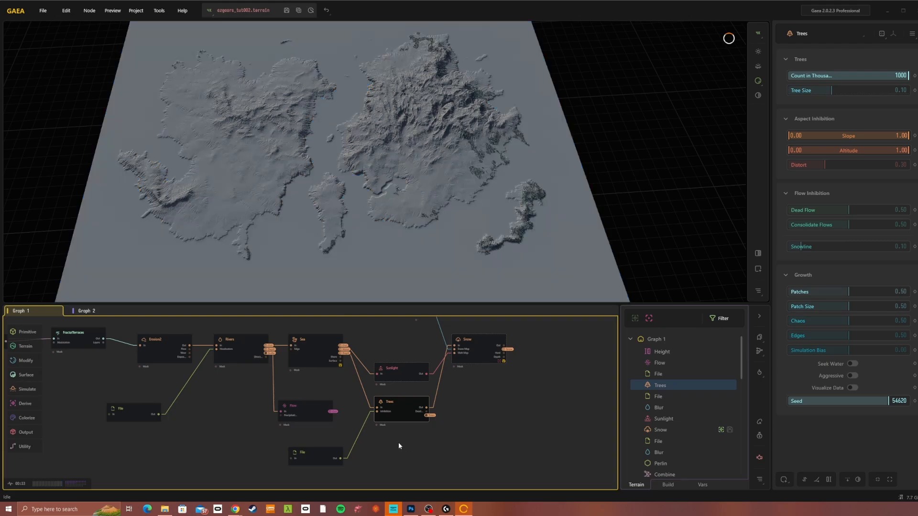
pyautogui.click(308, 455)
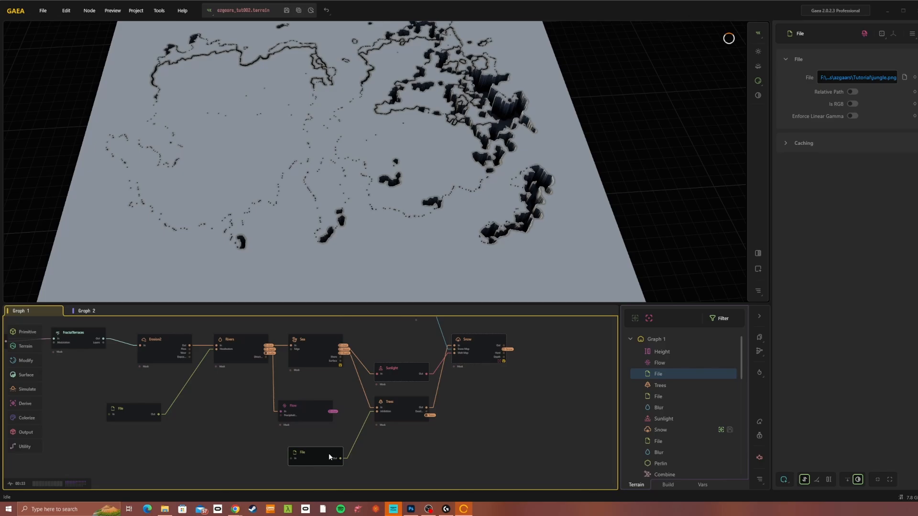
pyautogui.moveTo(329, 456)
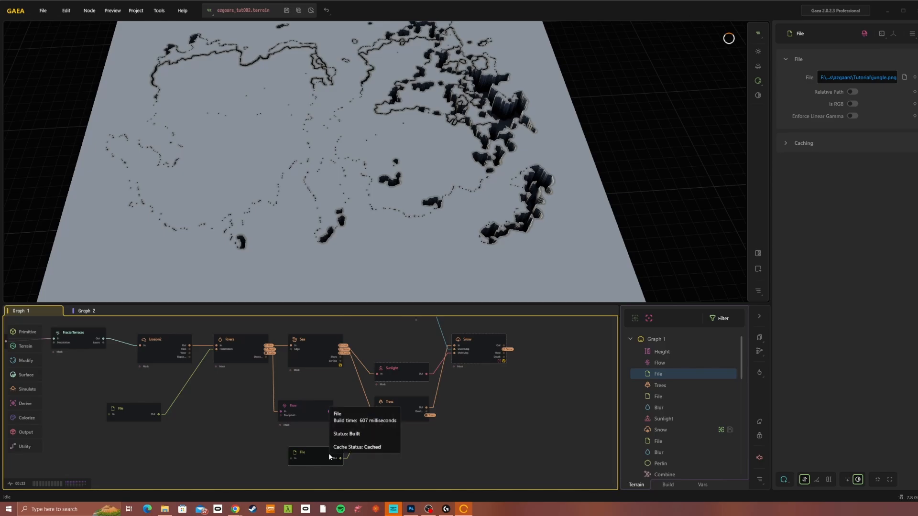
pyautogui.moveTo(328, 456); pyautogui.dragTo(377, 411)
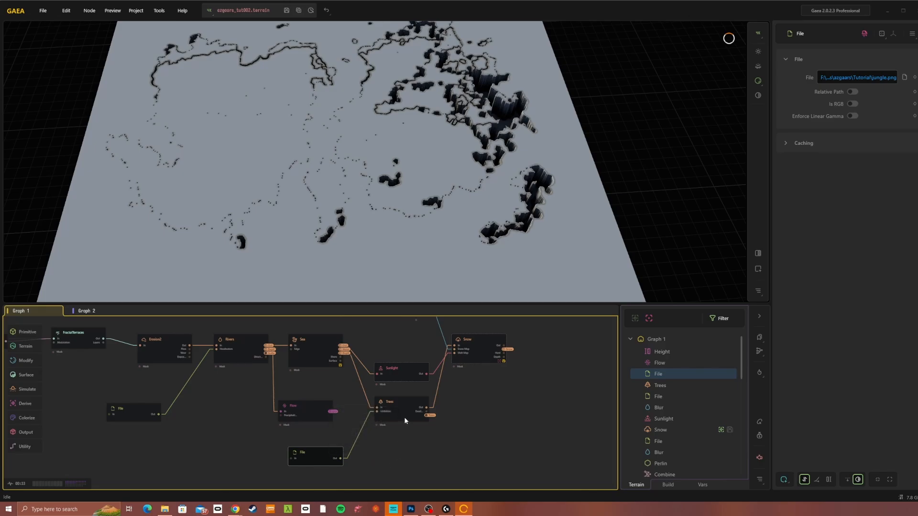
# - Preview the Trees node again and examine the tree distribution along the eastern landmass's coast and mountains
pyautogui.click(404, 413)
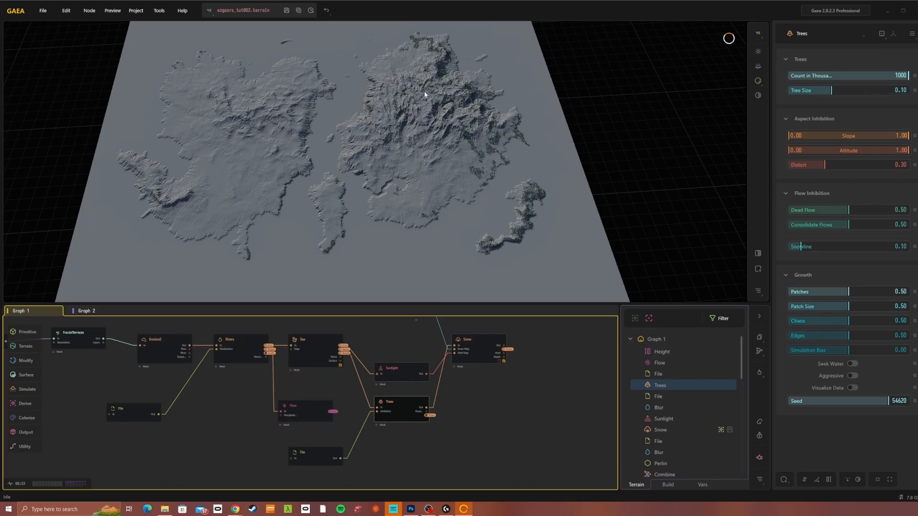
pyautogui.scroll(6, 375, 196)
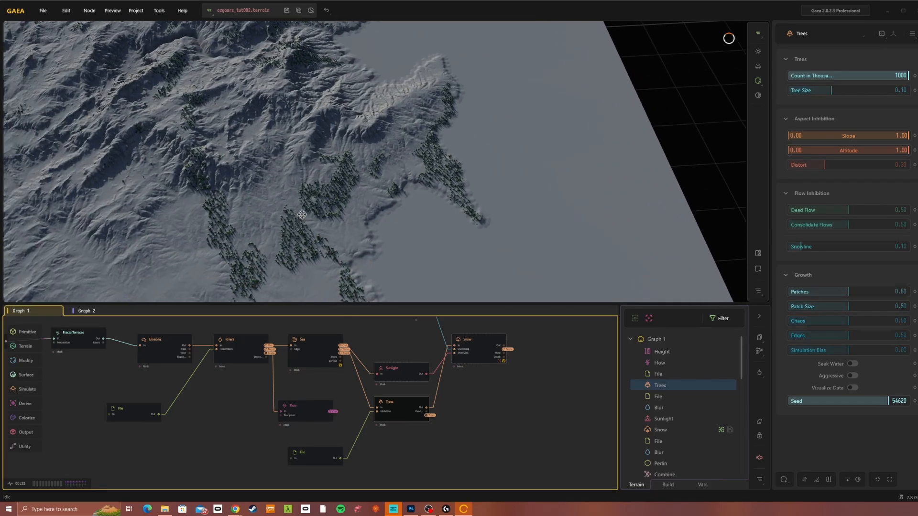
pyautogui.moveTo(313, 214)
pyautogui.mouseDown()
pyautogui.moveTo(320, 162)
pyautogui.moveTo(302, 173)
pyautogui.moveTo(308, 232)
pyautogui.mouseUp()
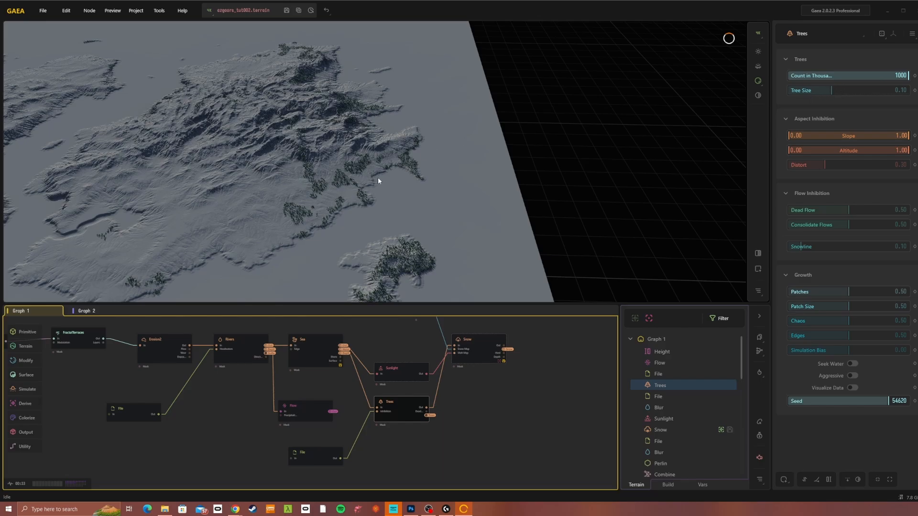
pyautogui.moveTo(378, 178); pyautogui.dragTo(438, 226, button='middle')
# - Inspect the portal options of the Trees node for its Trees output
pyautogui.scroll(5, 427, 448)
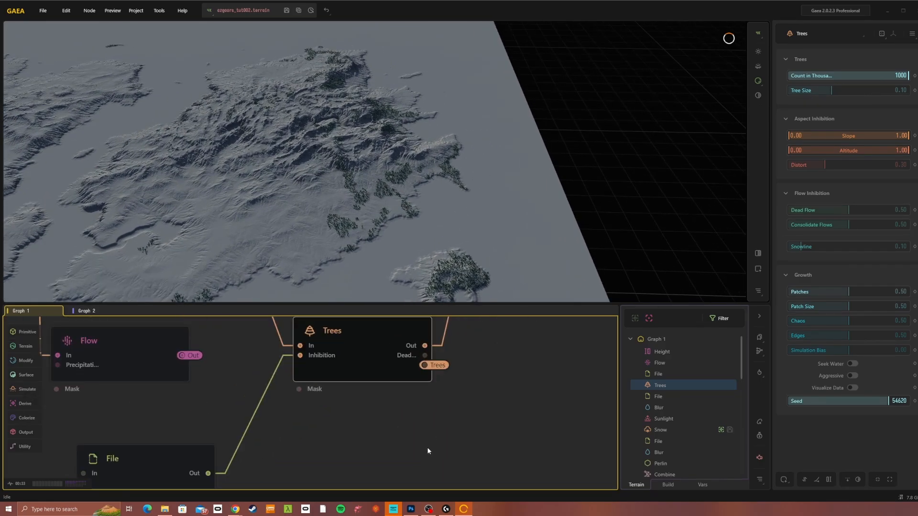
pyautogui.moveTo(461, 404); pyautogui.dragTo(442, 437, button='middle')
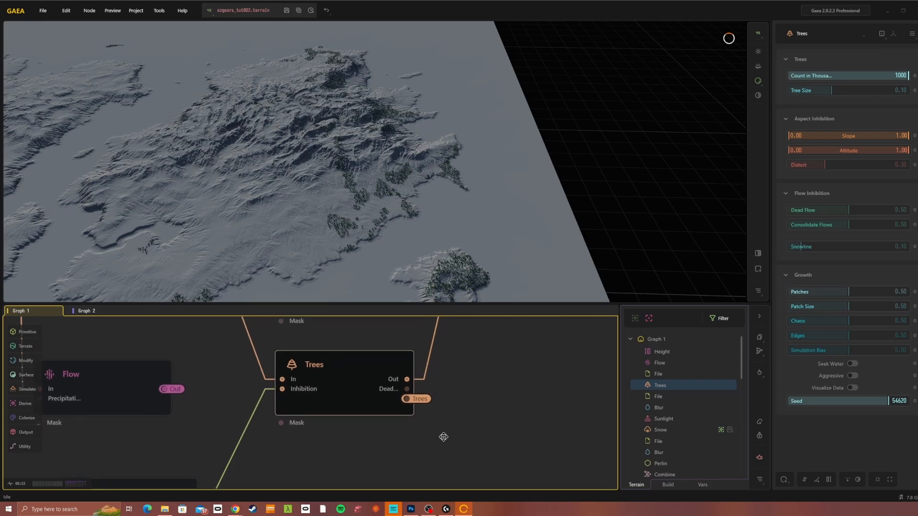
pyautogui.scroll(-2, 380, 415)
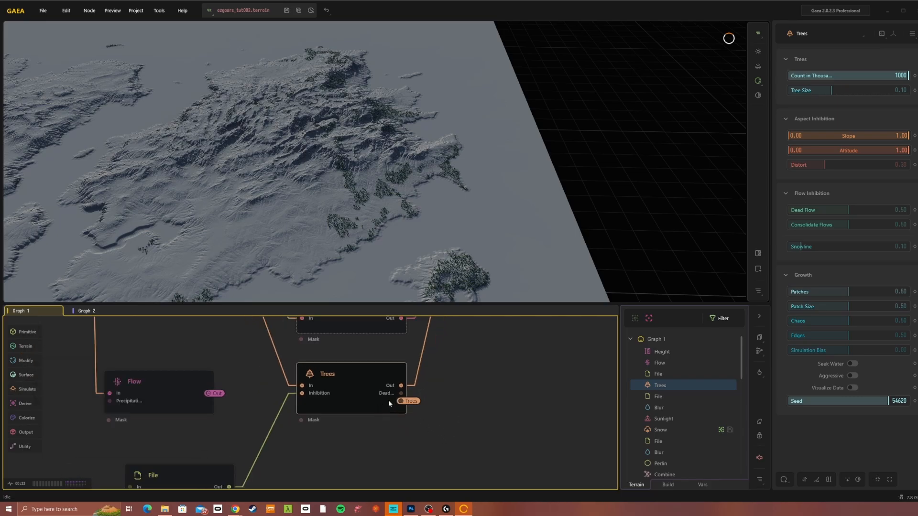
pyautogui.rightClick(388, 403)
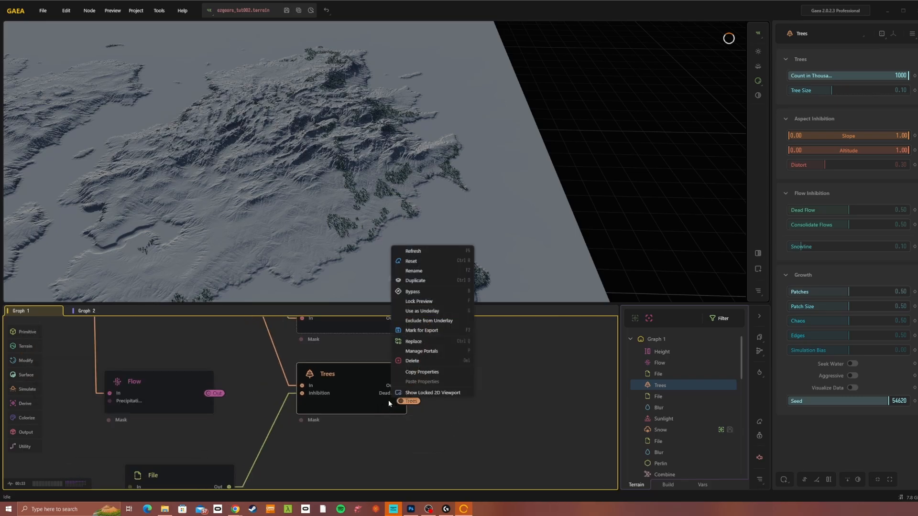
pyautogui.click(421, 351)
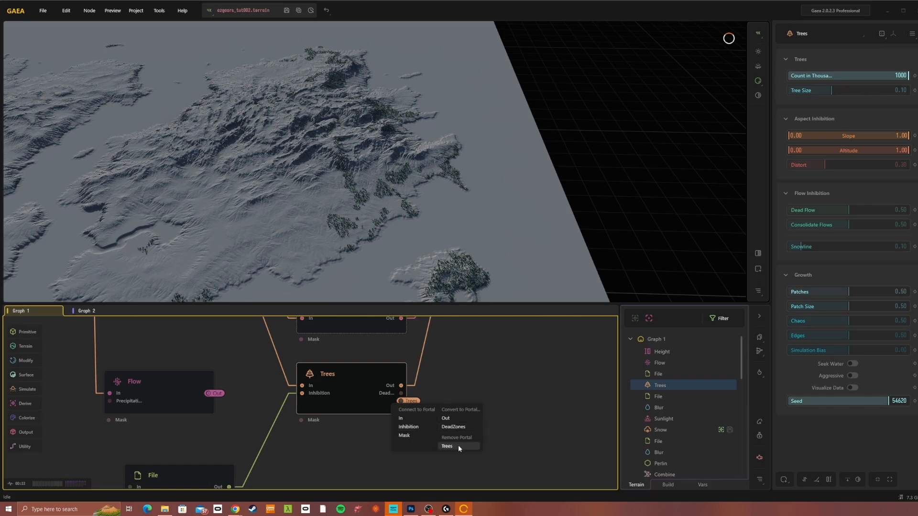
pyautogui.click(509, 355)
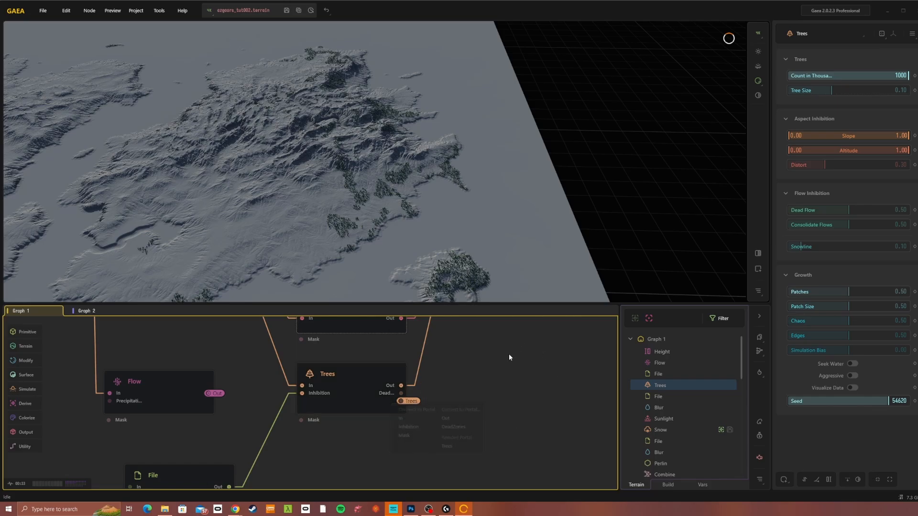
# - Preview the Snow node and inspect the File, Blur, Sunlight and Trees nodes feeding its inputs
pyautogui.scroll(-5, 487, 383)
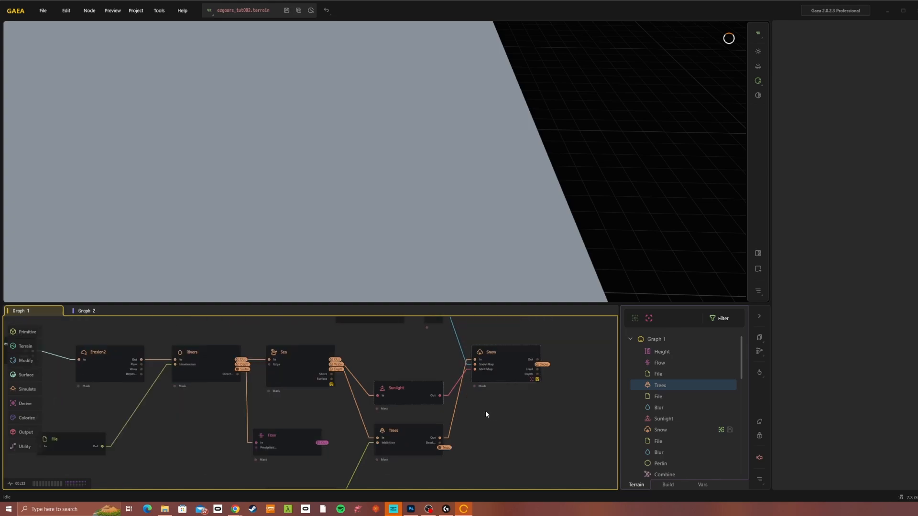
pyautogui.moveTo(490, 397); pyautogui.dragTo(461, 410, button='middle')
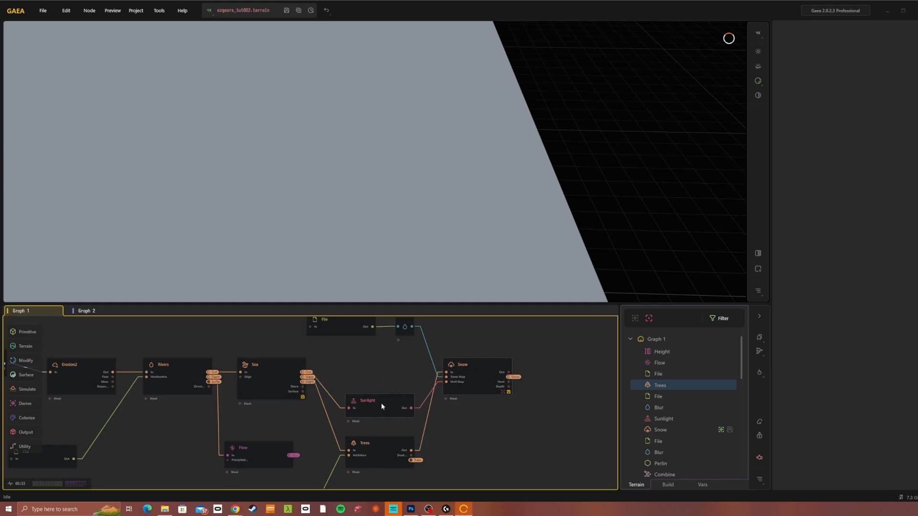
pyautogui.click(468, 372)
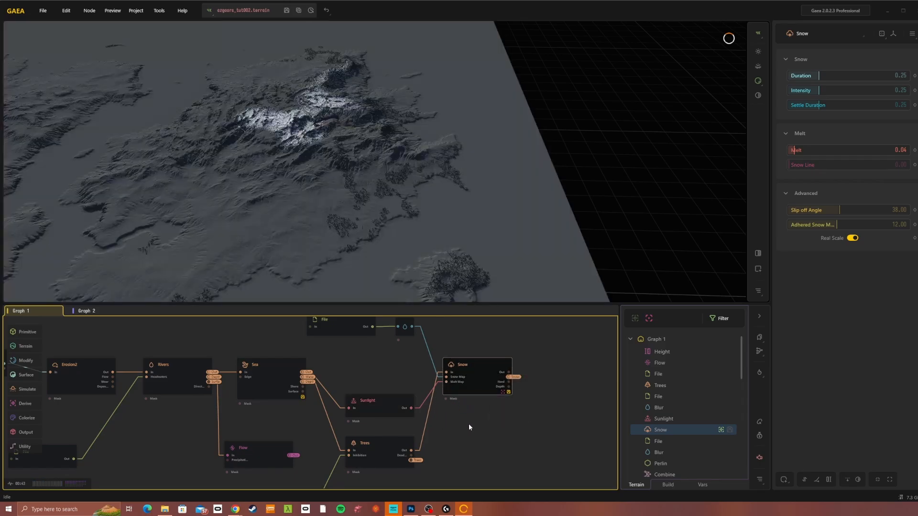
pyautogui.moveTo(469, 425); pyautogui.dragTo(464, 444)
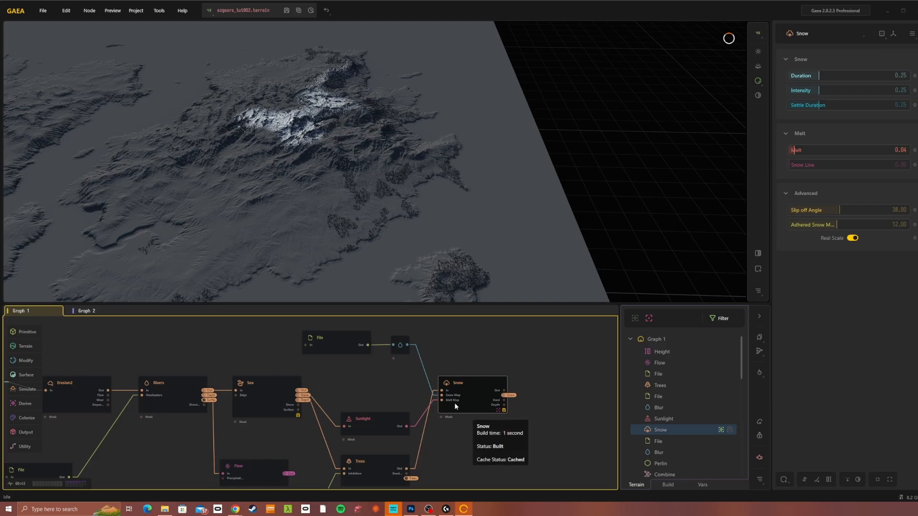
# - Preview the ice.png File node and the Blur node that softens it before the Snow node's Snow Map input
pyautogui.click(343, 346)
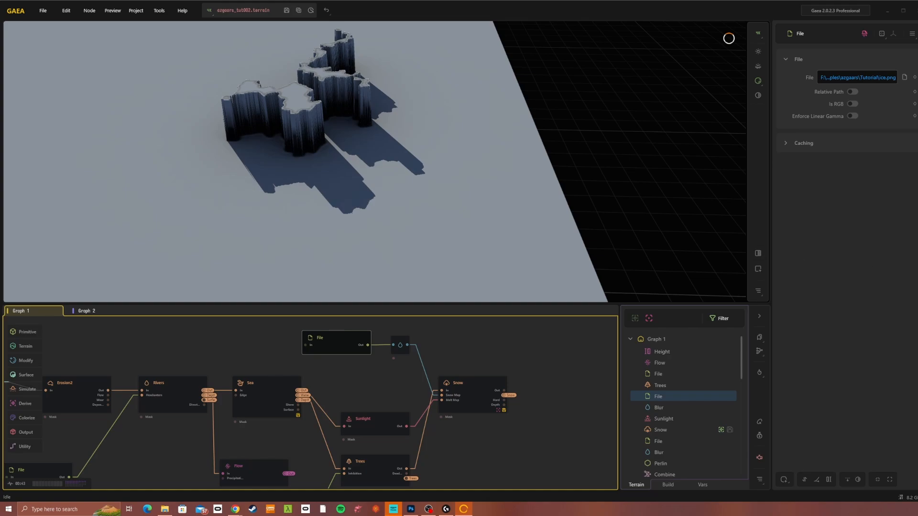
pyautogui.moveTo(522, 193); pyautogui.dragTo(333, 259)
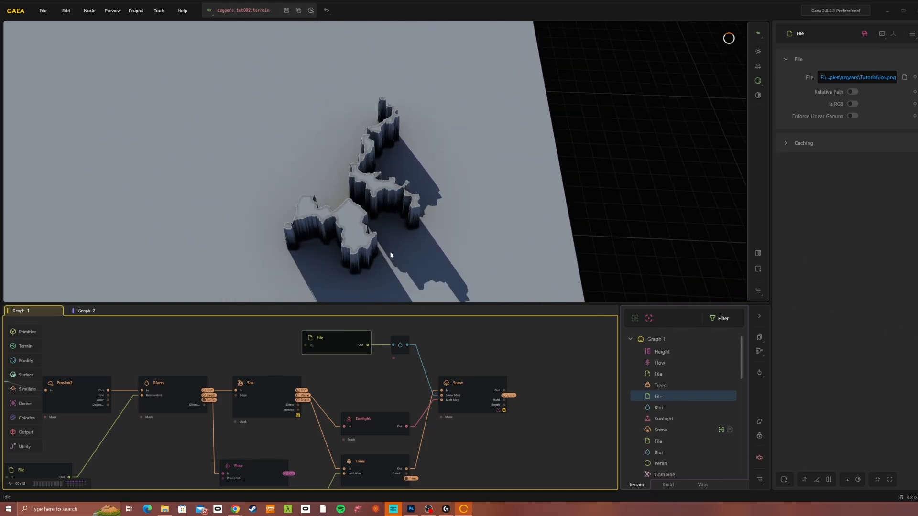
pyautogui.moveTo(359, 163); pyautogui.dragTo(368, 236)
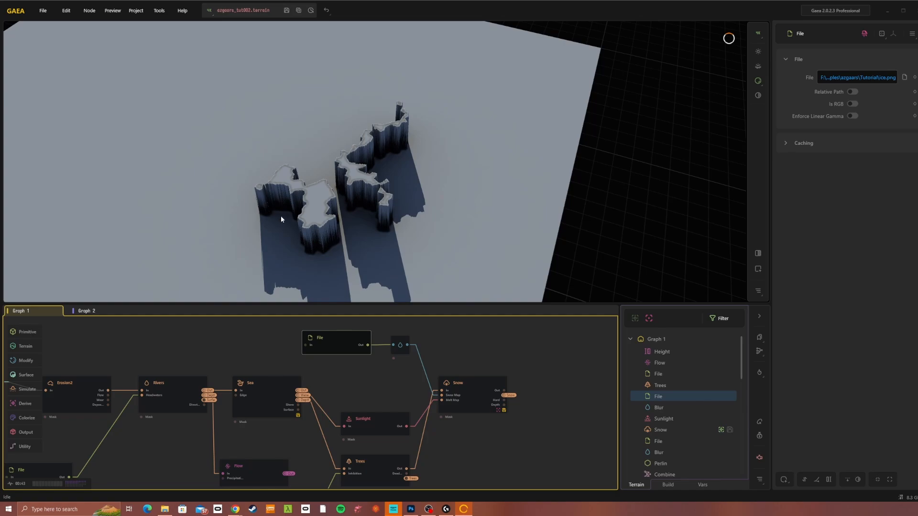
pyautogui.click(399, 344)
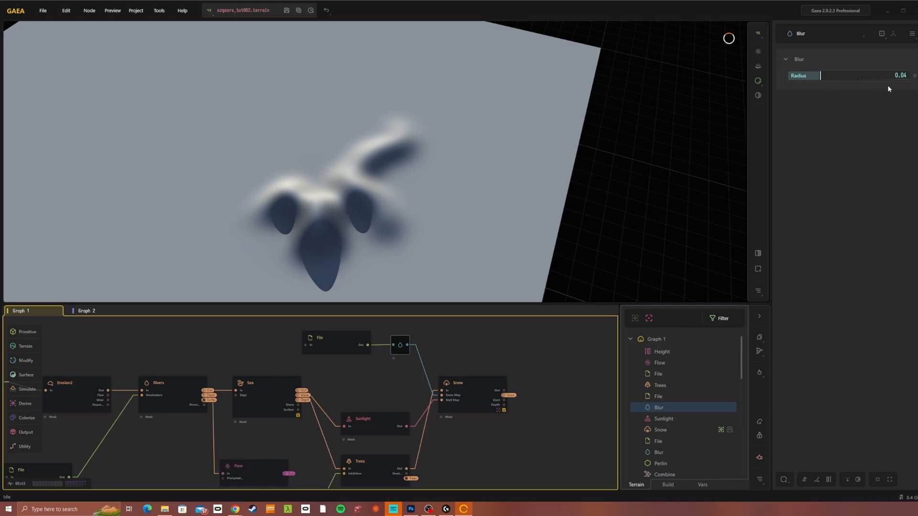
pyautogui.moveTo(327, 180); pyautogui.dragTo(341, 184)
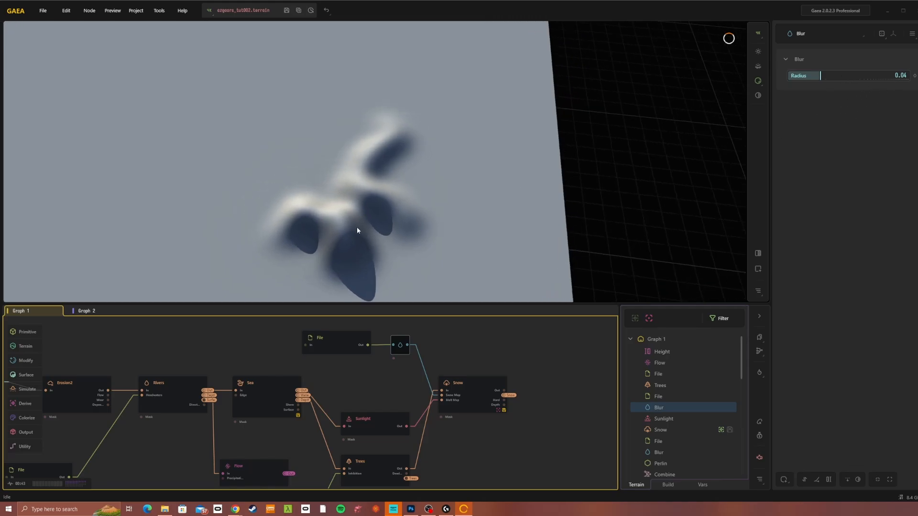
# - Preview the Sunlight node connected to the Snow node and examine its light and shadow across the mountain slopes from several angles
pyautogui.click(380, 426)
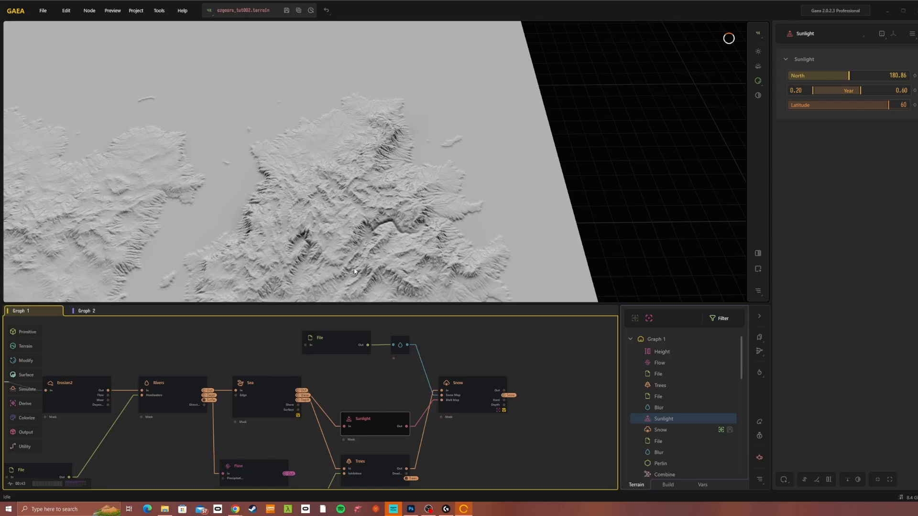
pyautogui.scroll(3, 356, 270)
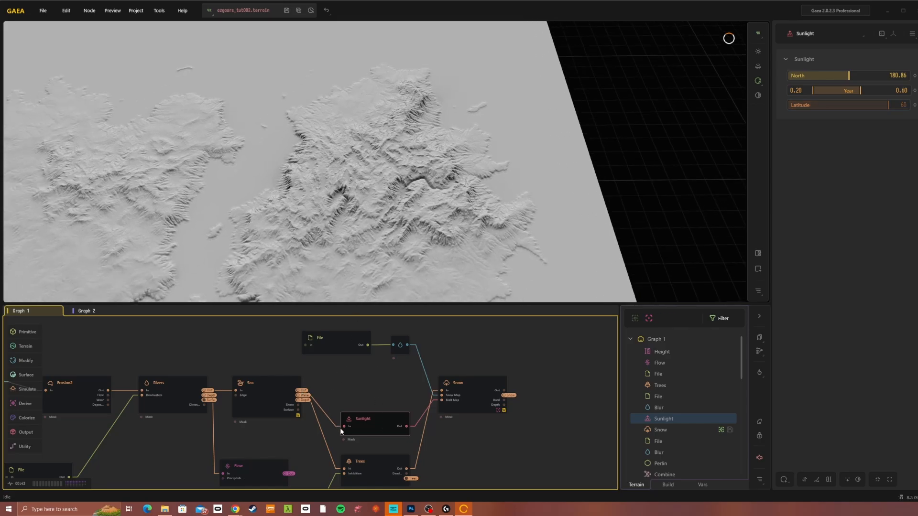
pyautogui.moveTo(362, 427)
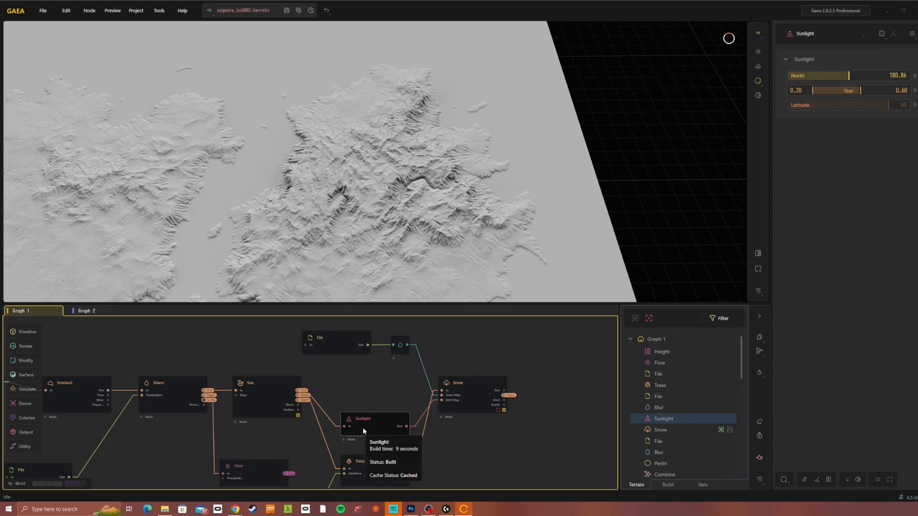
pyautogui.moveTo(456, 214); pyautogui.dragTo(442, 193)
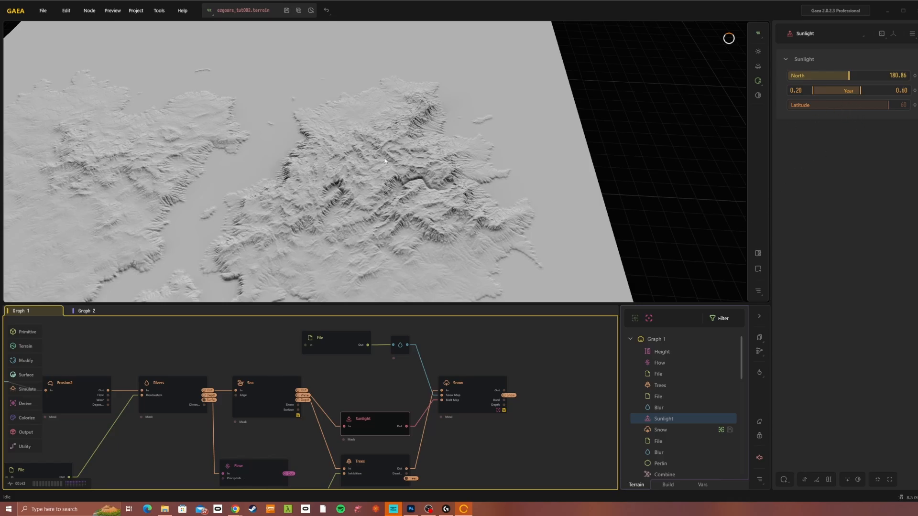
pyautogui.scroll(3, 382, 177)
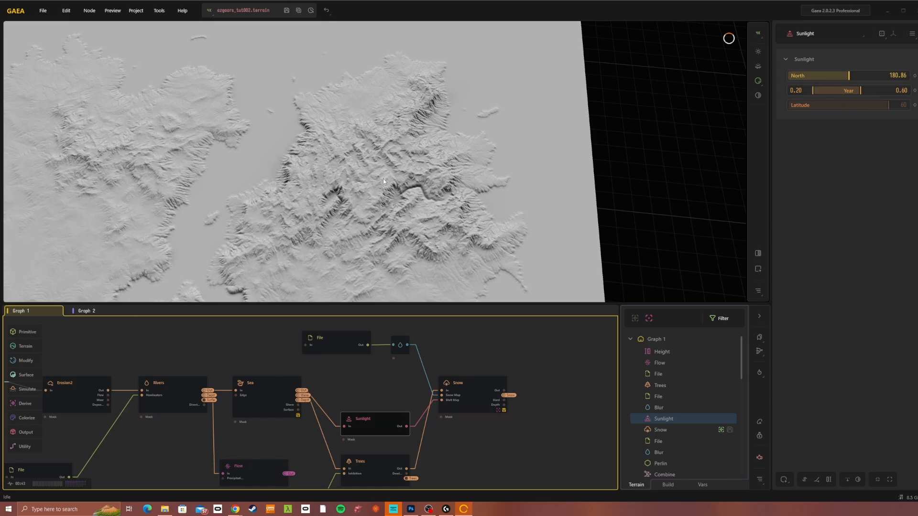
pyautogui.scroll(-5, 383, 178)
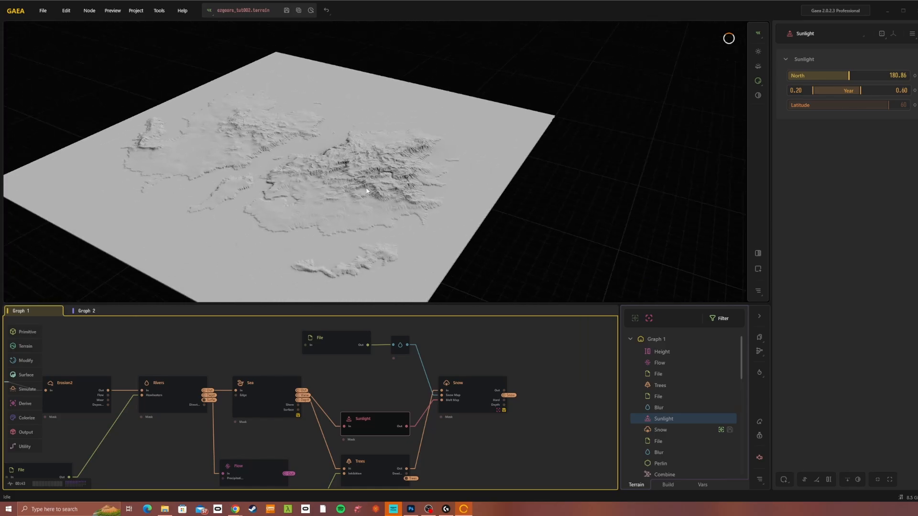
pyautogui.scroll(6, 367, 191)
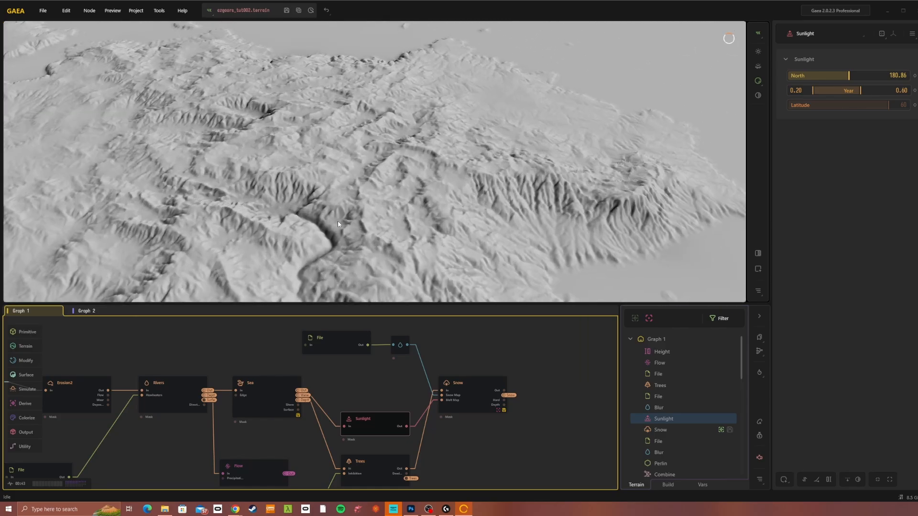
pyautogui.moveTo(338, 223); pyautogui.dragTo(343, 224)
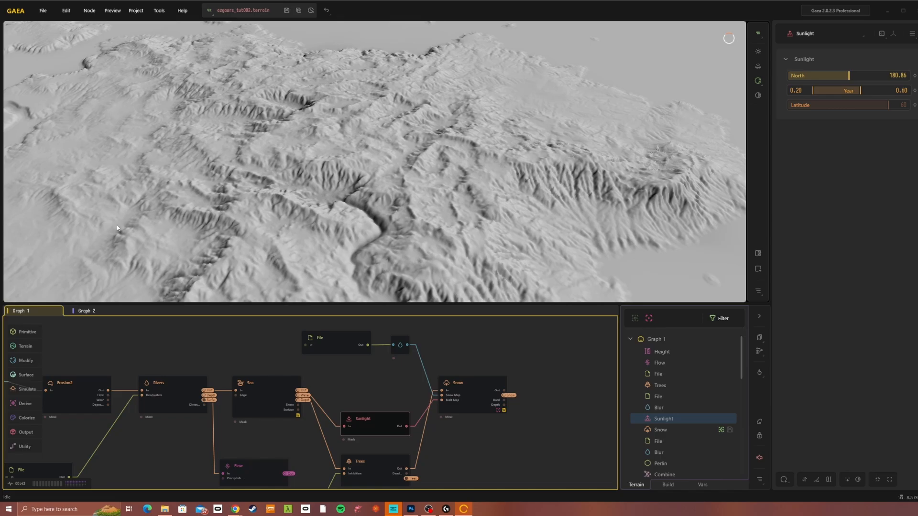
pyautogui.moveTo(172, 199); pyautogui.dragTo(189, 207)
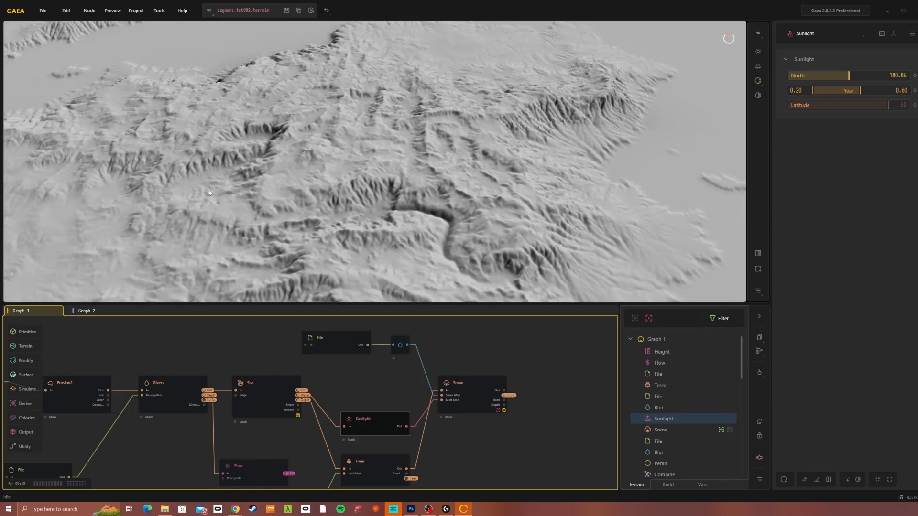
pyautogui.moveTo(405, 242); pyautogui.dragTo(364, 269)
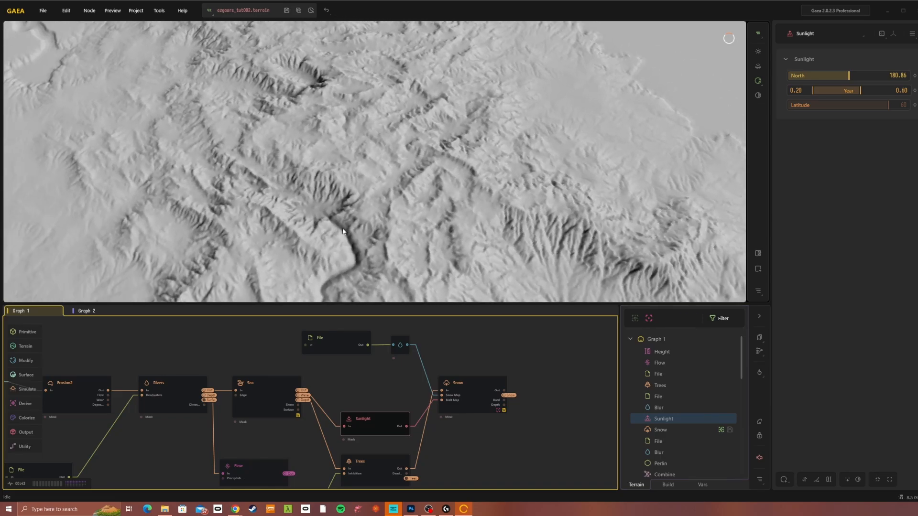
pyautogui.moveTo(360, 247); pyautogui.dragTo(307, 148, button='middle')
pyautogui.moveTo(366, 225); pyautogui.dragTo(264, 169)
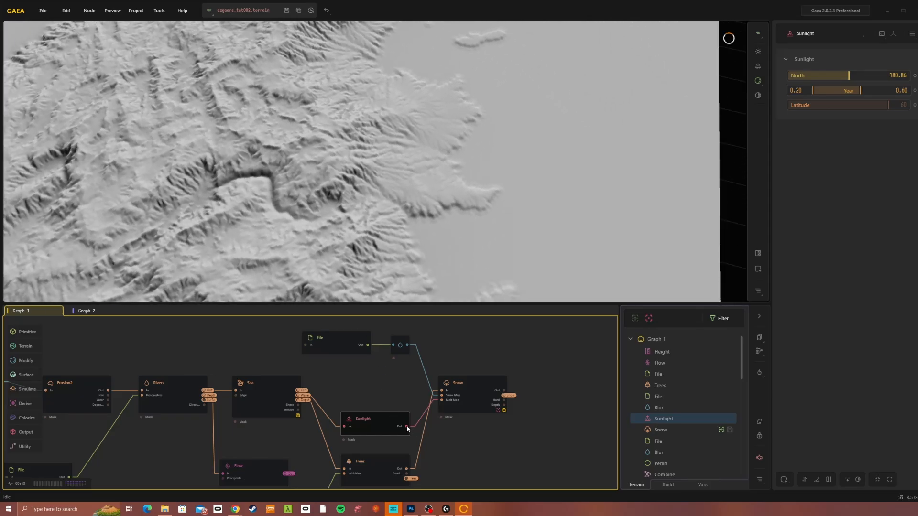
# - Preview the Snow node again and examine the snow cover across the eastern landmass's mountains
pyautogui.click(462, 395)
pyautogui.moveTo(266, 232); pyautogui.dragTo(298, 220)
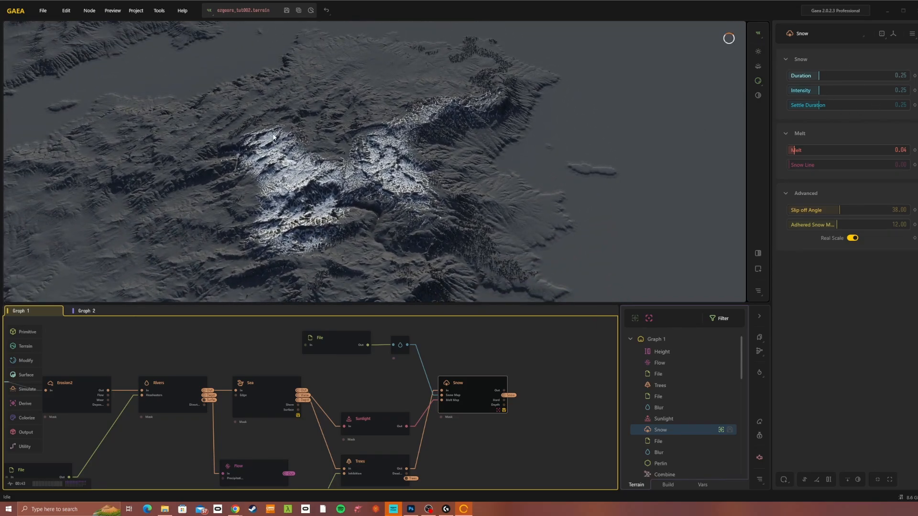
# - Examine the Snow node's coverage on the mountains from several angles and close up
pyautogui.moveTo(333, 186); pyautogui.dragTo(372, 237)
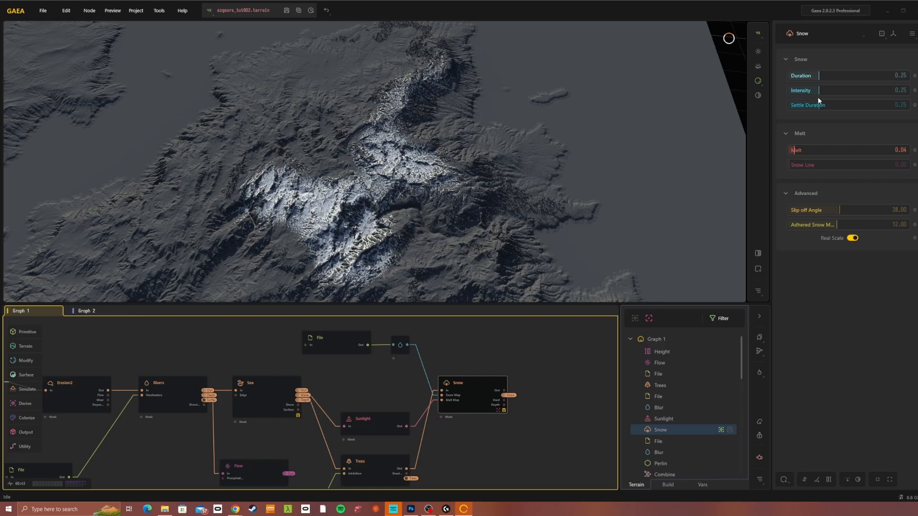
pyautogui.moveTo(497, 229); pyautogui.dragTo(369, 153)
pyautogui.scroll(5, 321, 232)
pyautogui.scroll(5, 348, 190)
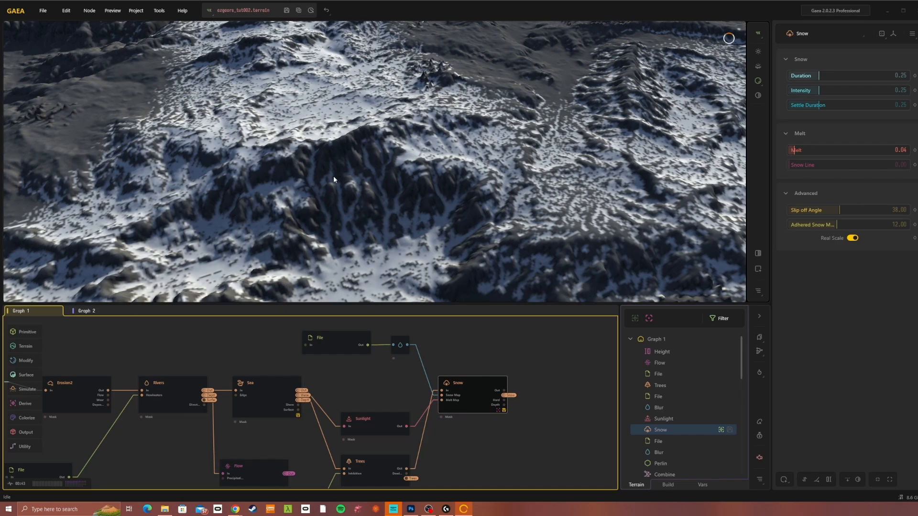
pyautogui.moveTo(334, 179); pyautogui.dragTo(403, 194)
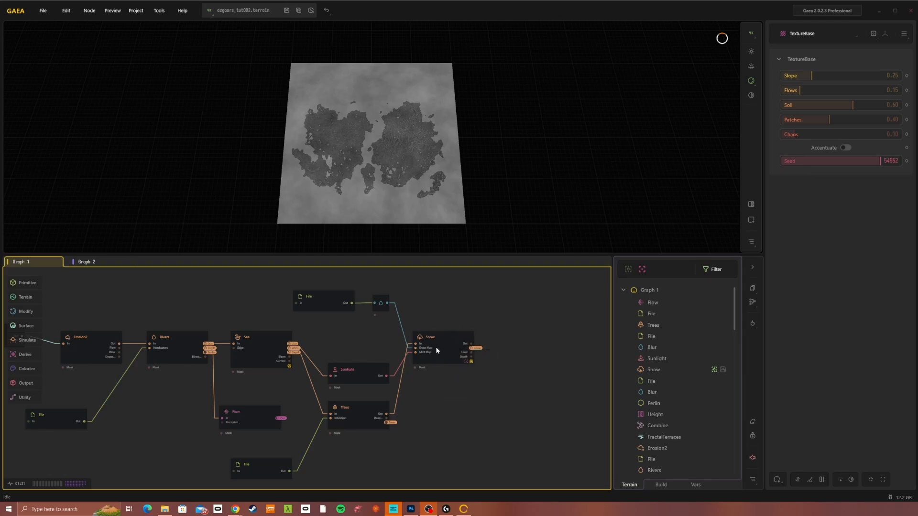
# - Check the Snow node's Use as Underlay option in Graph 1
pyautogui.rightClick(441, 342)
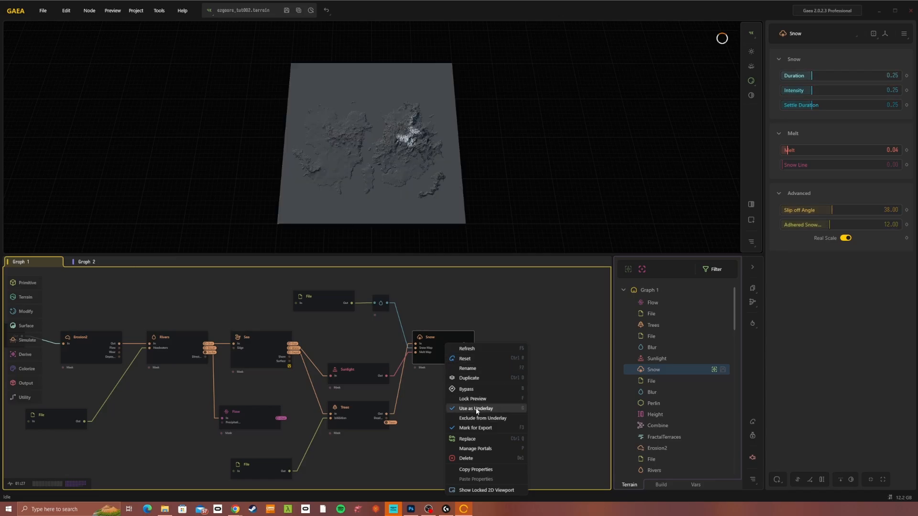
pyautogui.click(490, 302)
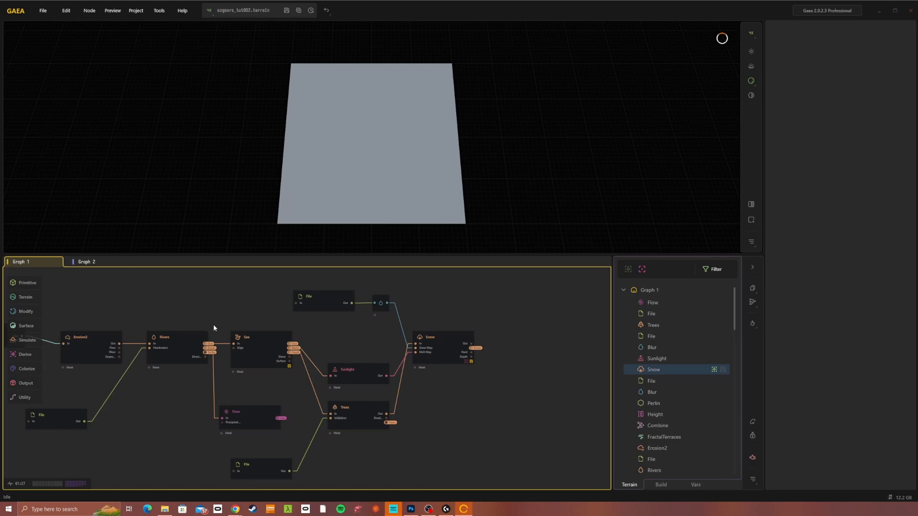
# - Add a TextureBase node connected to an output of the Rivers node and place it below Rivers
pyautogui.moveTo(179, 345)
pyautogui.moveTo(173, 396); pyautogui.dragTo(173, 396)
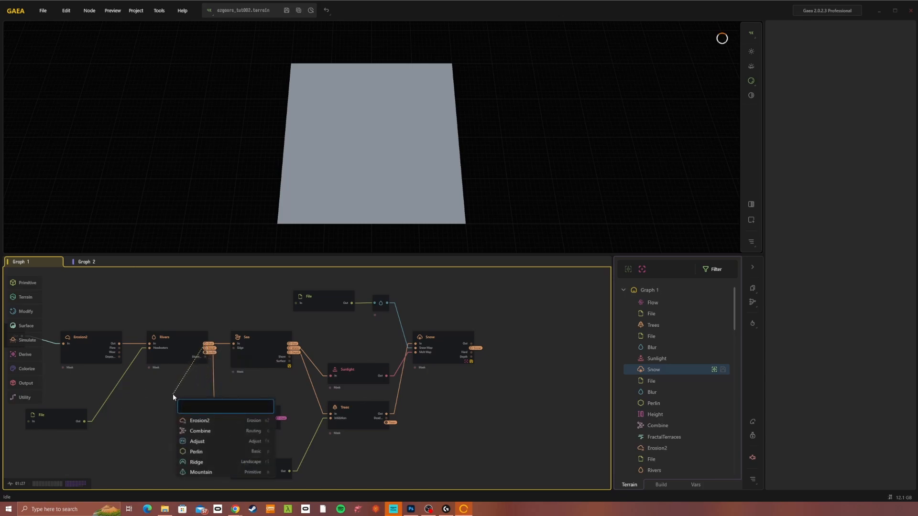
pyautogui.write('te')
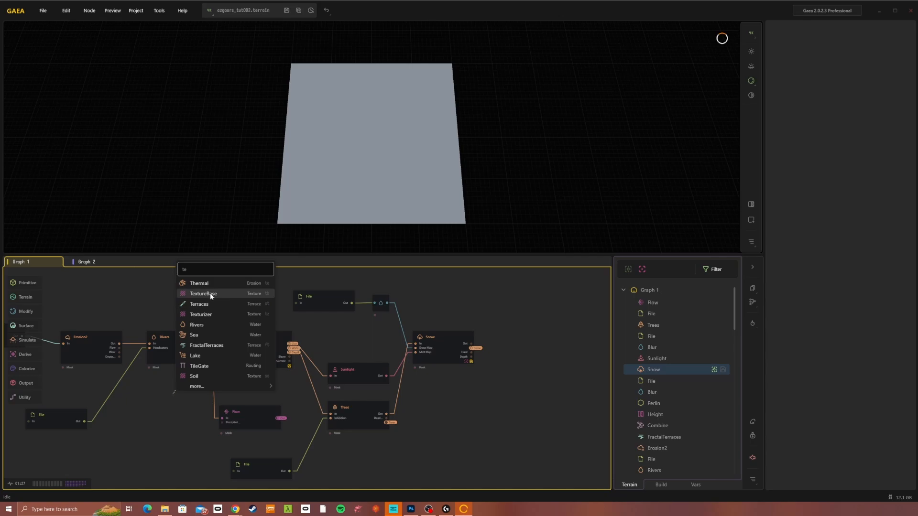
pyautogui.click(210, 294)
pyautogui.moveTo(297, 380); pyautogui.dragTo(270, 385)
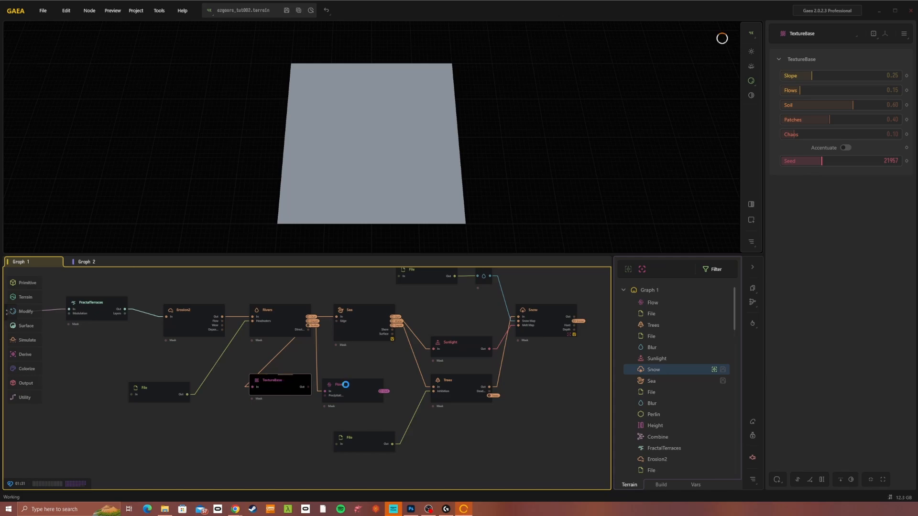
# - Review the Move to Tab destinations for the TextureBase node, and delete that node from Graph 1
pyautogui.click(753, 303)
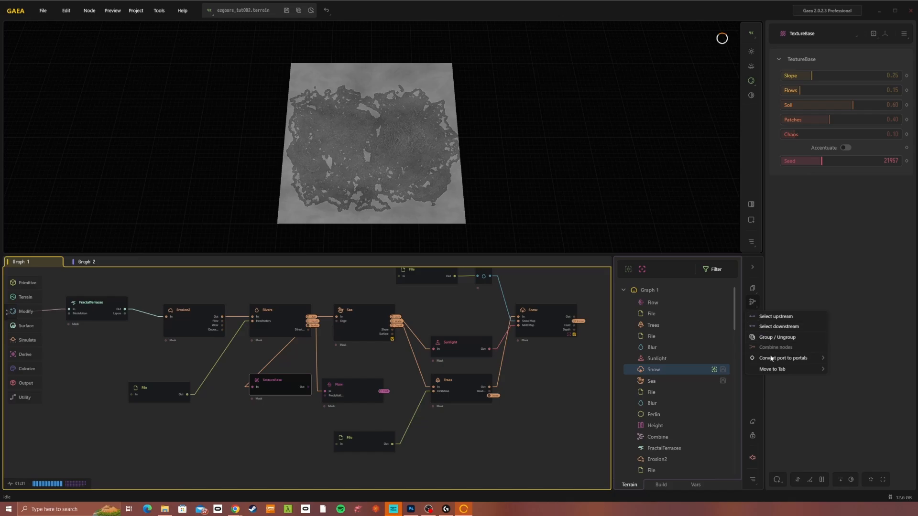
pyautogui.moveTo(777, 371)
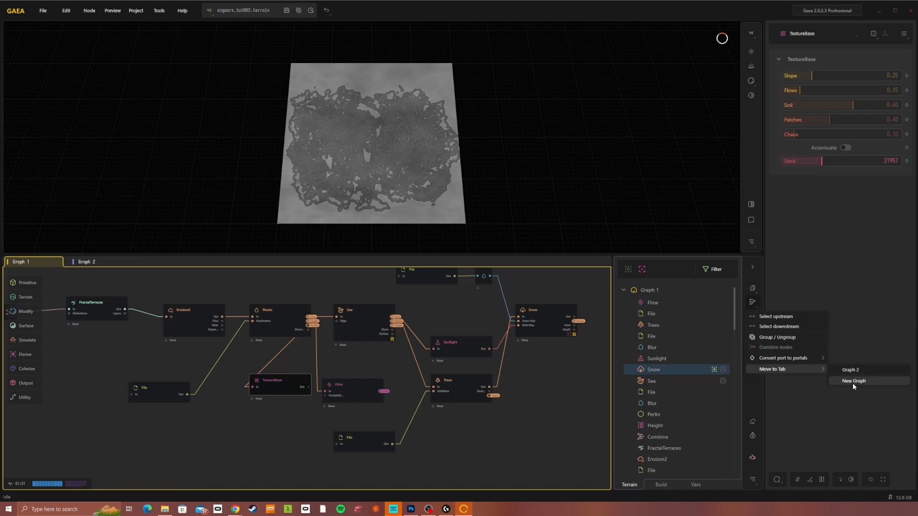
pyautogui.click(214, 420)
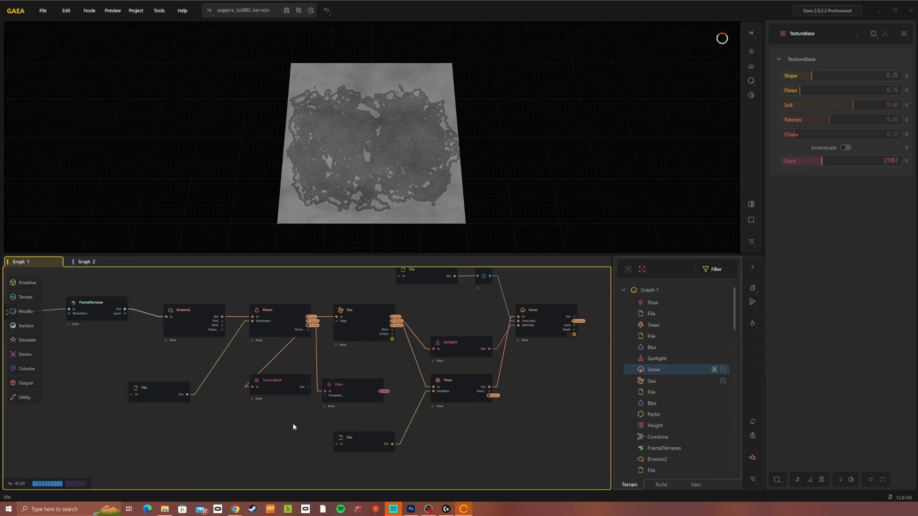
pyautogui.click(274, 391)
pyautogui.press('Delete')
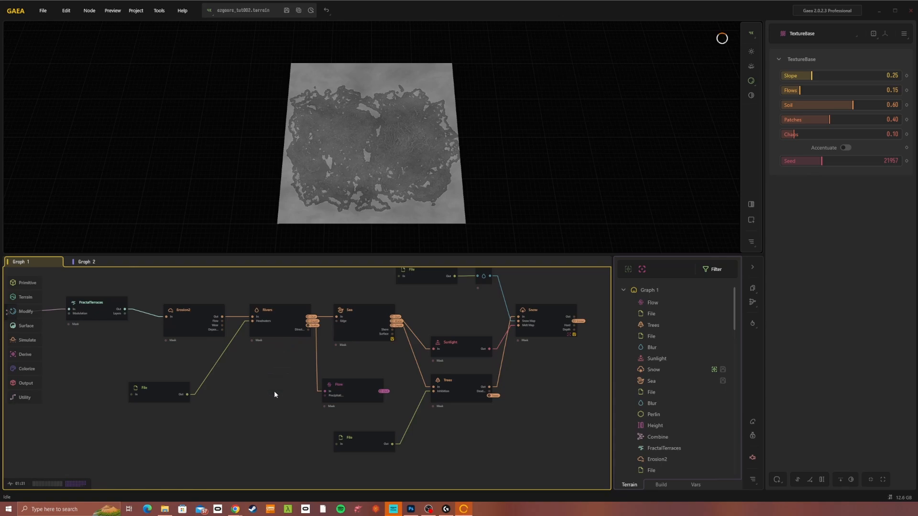
# - Switch to Graph 2 and examine its full colour network, from the TextureBase node along the chain of SatMap and Combine nodes
pyautogui.click(89, 262)
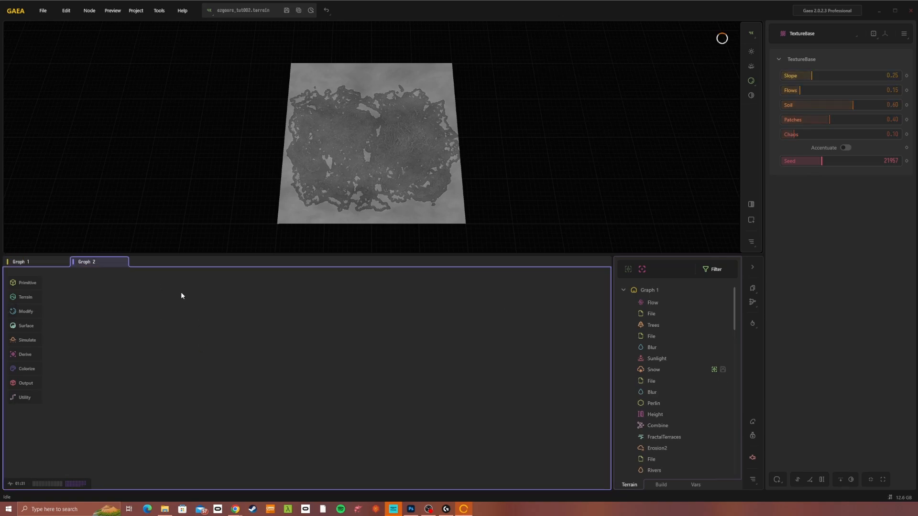
pyautogui.moveTo(258, 339); pyautogui.dragTo(136, 377, button='middle')
pyautogui.scroll(-4, 329, 351)
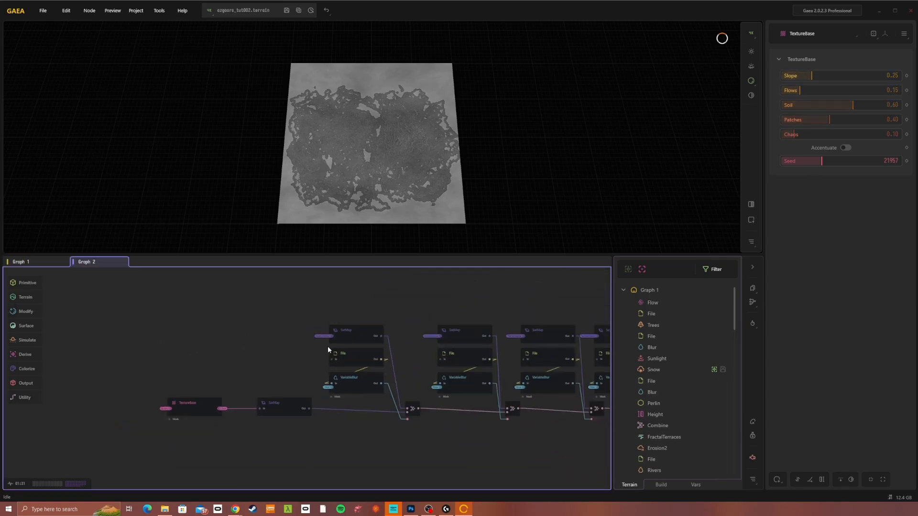
pyautogui.scroll(-1, 148, 342)
pyautogui.scroll(-1, 180, 338)
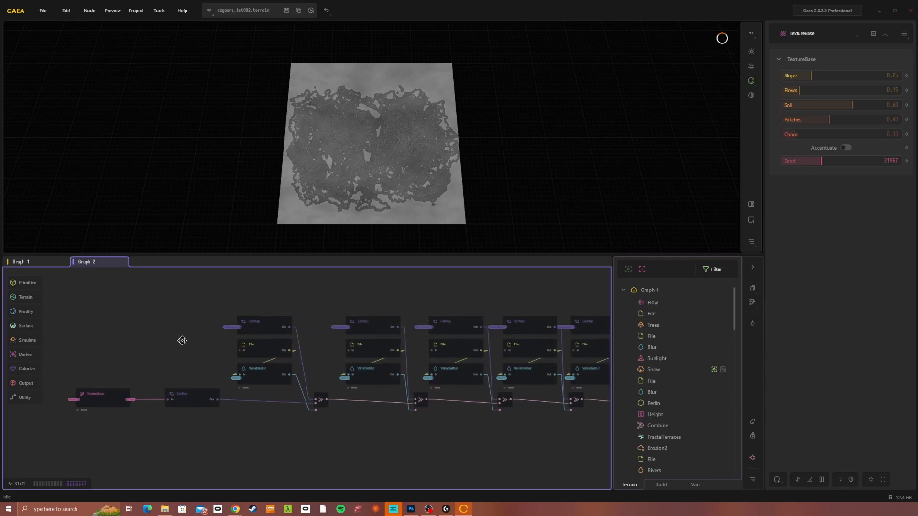
pyautogui.scroll(-1, 88, 344)
pyautogui.scroll(-1, 337, 372)
pyautogui.moveTo(408, 394)
pyautogui.mouseDown(button='middle')
pyautogui.moveTo(321, 400)
pyautogui.moveTo(399, 400)
pyautogui.mouseUp(button='middle')
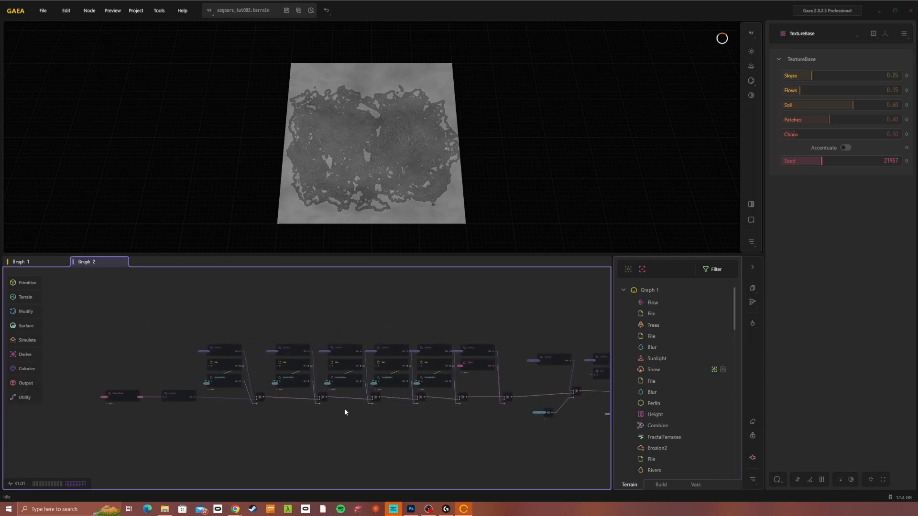
pyautogui.scroll(3, 345, 411)
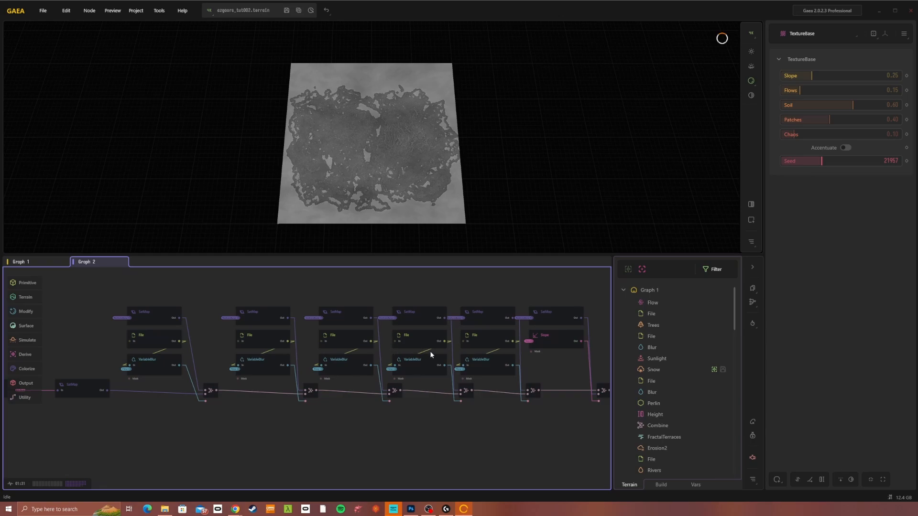
pyautogui.moveTo(449, 426); pyautogui.dragTo(525, 429, button='middle')
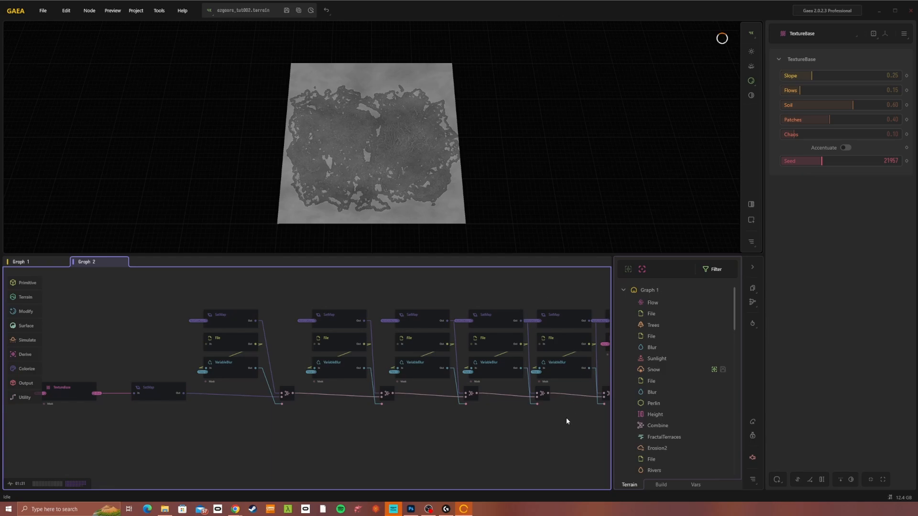
pyautogui.moveTo(566, 421); pyautogui.dragTo(385, 407, button='middle')
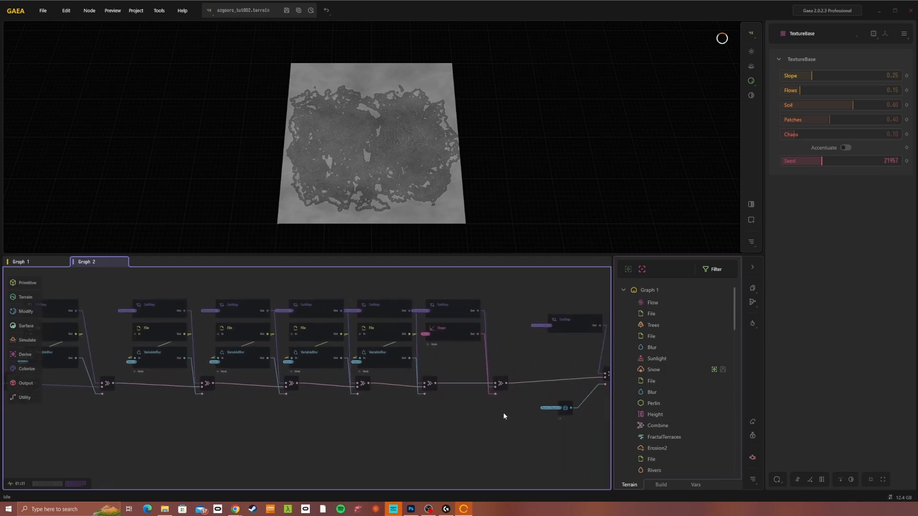
pyautogui.moveTo(503, 416); pyautogui.dragTo(415, 421, button='middle')
pyautogui.moveTo(511, 430); pyautogui.dragTo(322, 424, button='middle')
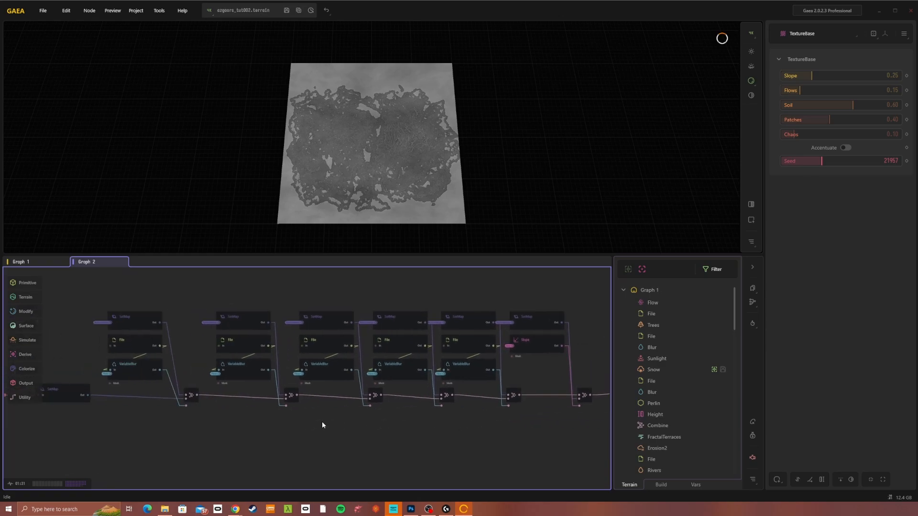
pyautogui.moveTo(186, 428); pyautogui.dragTo(336, 432, button='middle')
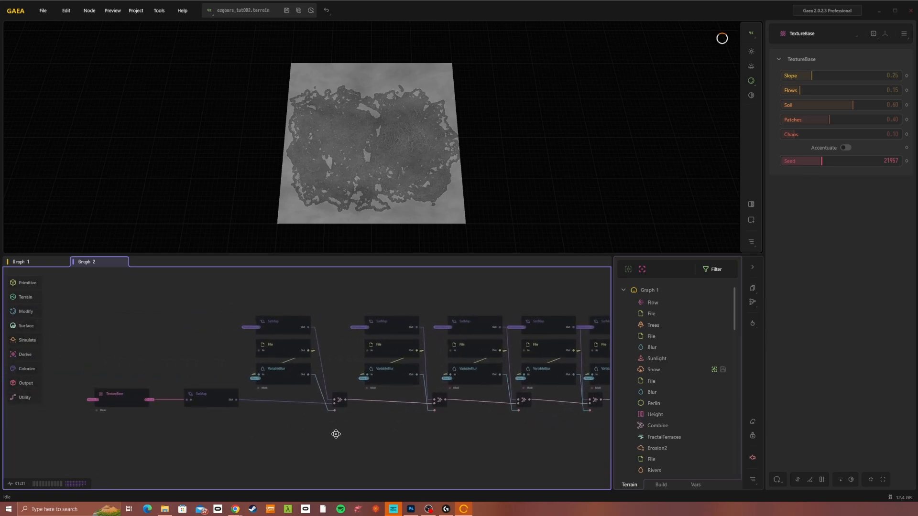
pyautogui.moveTo(273, 439); pyautogui.dragTo(336, 432, button='middle')
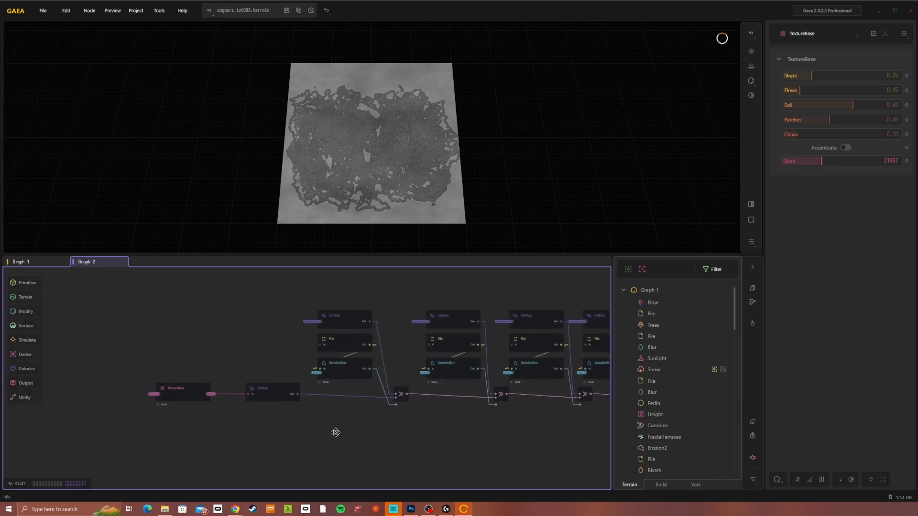
# - Preview the TextureBase node in Graph 2 and inspect its texture detail across the terrain
pyautogui.click(190, 393)
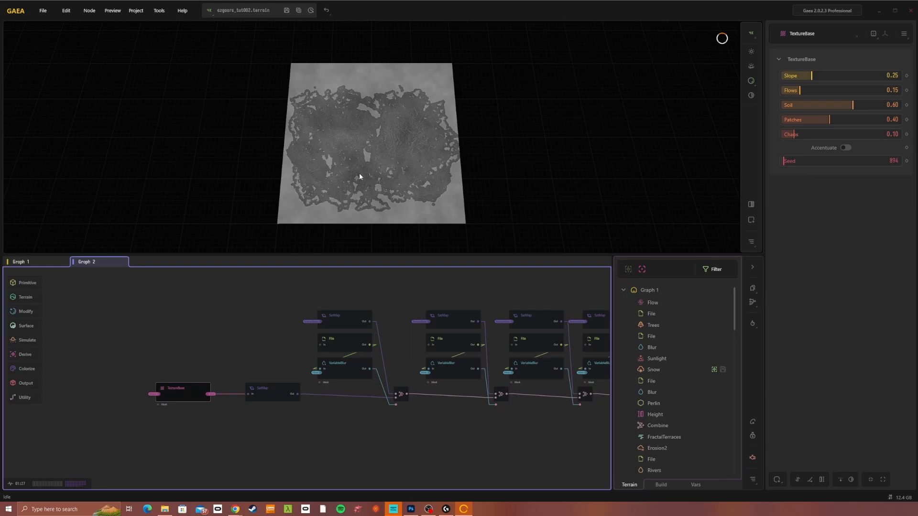
pyautogui.scroll(6, 356, 181)
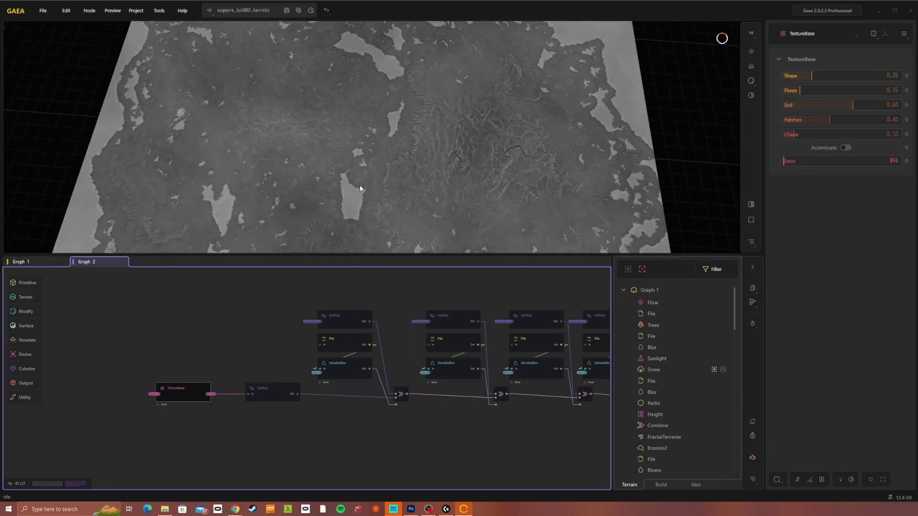
pyautogui.moveTo(359, 185); pyautogui.dragTo(334, 208)
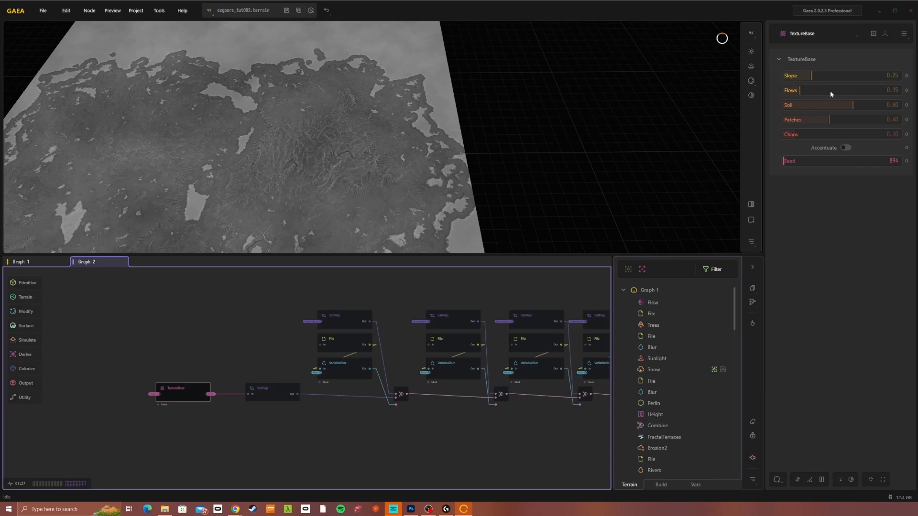
# - Preview the SatMap node fed by TextureBase and inspect its base green colouring on the terrain
pyautogui.click(266, 389)
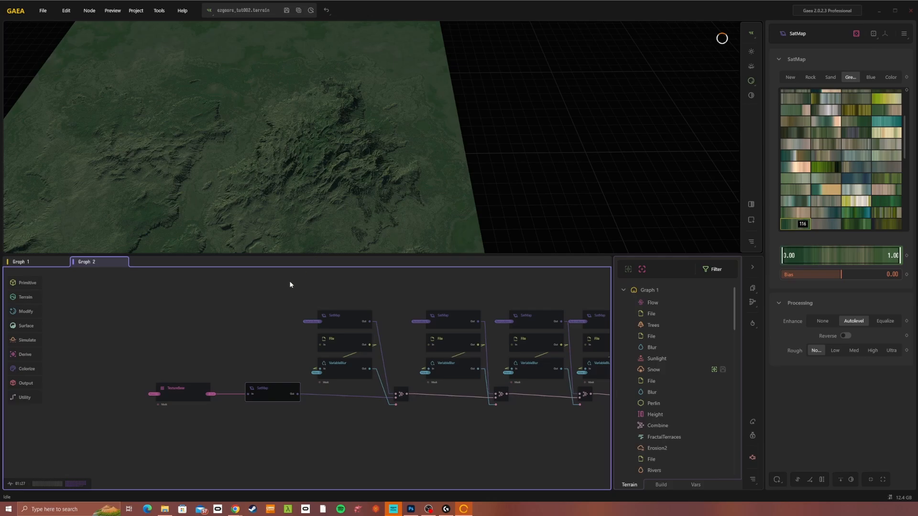
pyautogui.moveTo(266, 396)
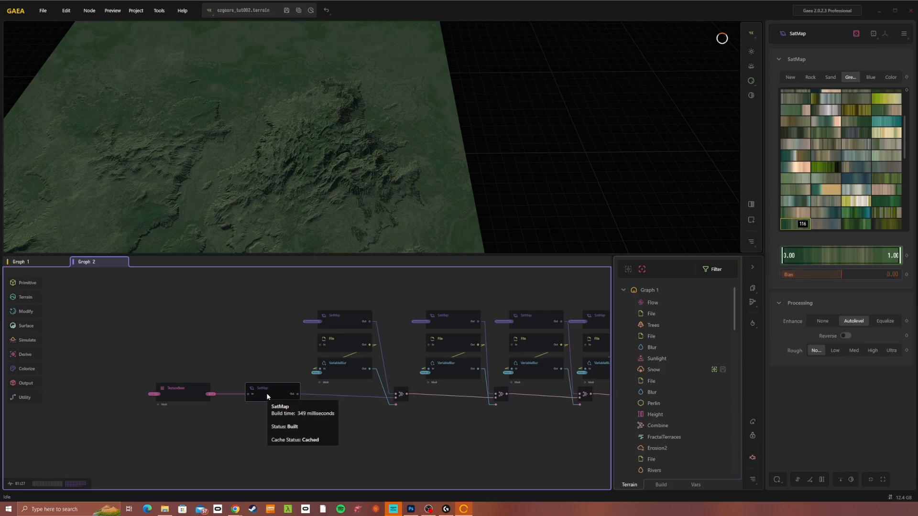
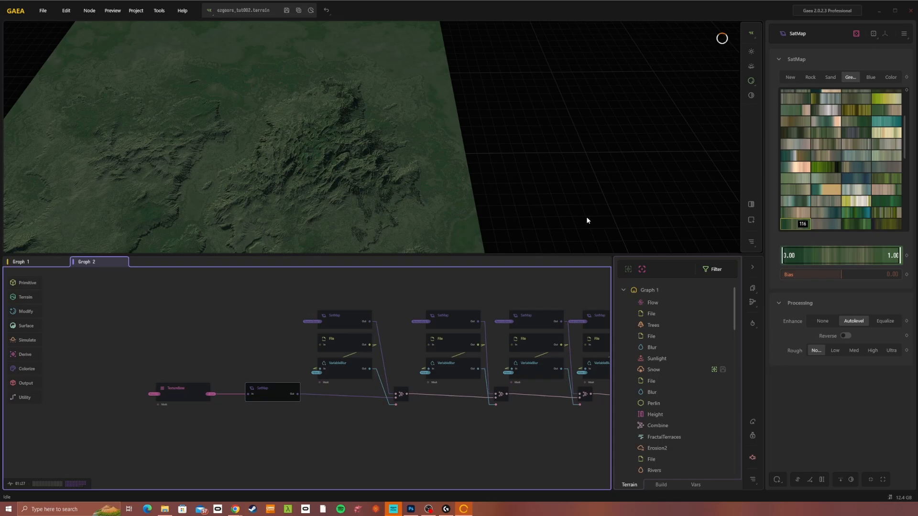
pyautogui.moveTo(409, 199); pyautogui.dragTo(415, 198, button='middle')
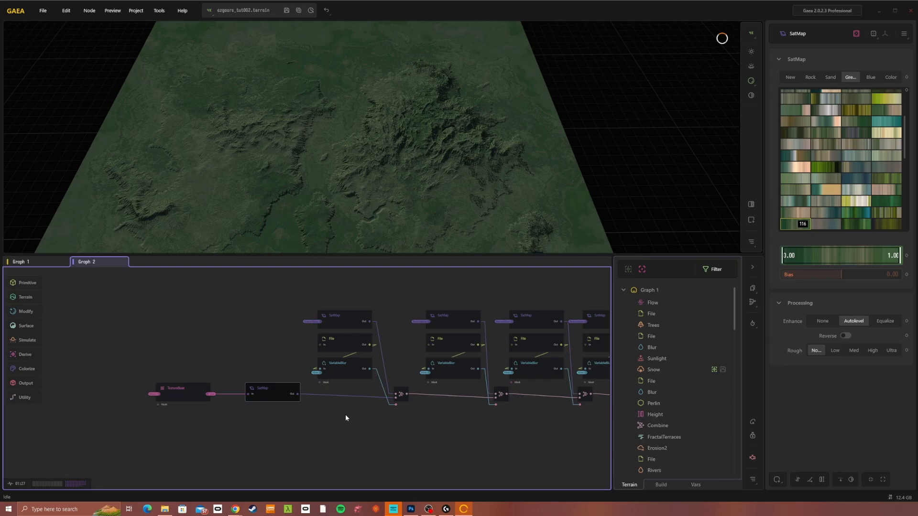
# - Examine the first biome branch in Graph 2, previewing its jungle.png File mask and its SatMap colouring
pyautogui.moveTo(486, 426); pyautogui.dragTo(438, 427)
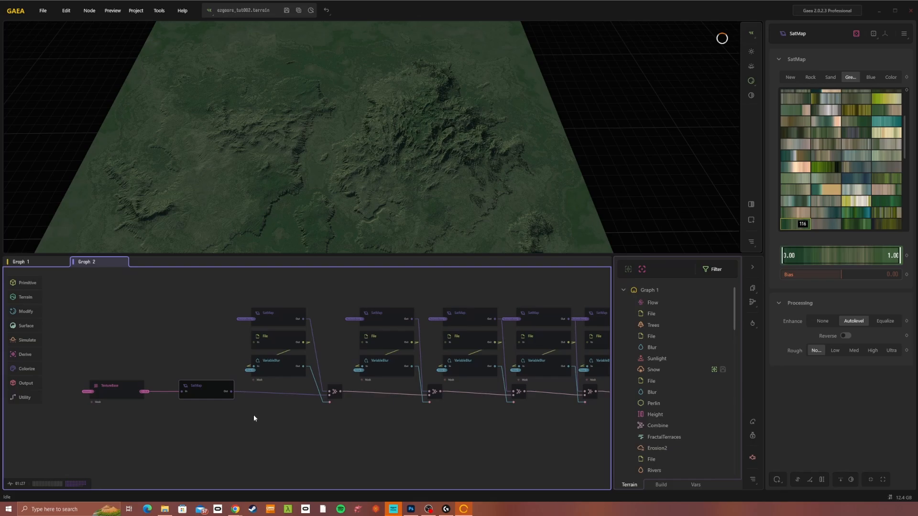
pyautogui.scroll(2, 253, 418)
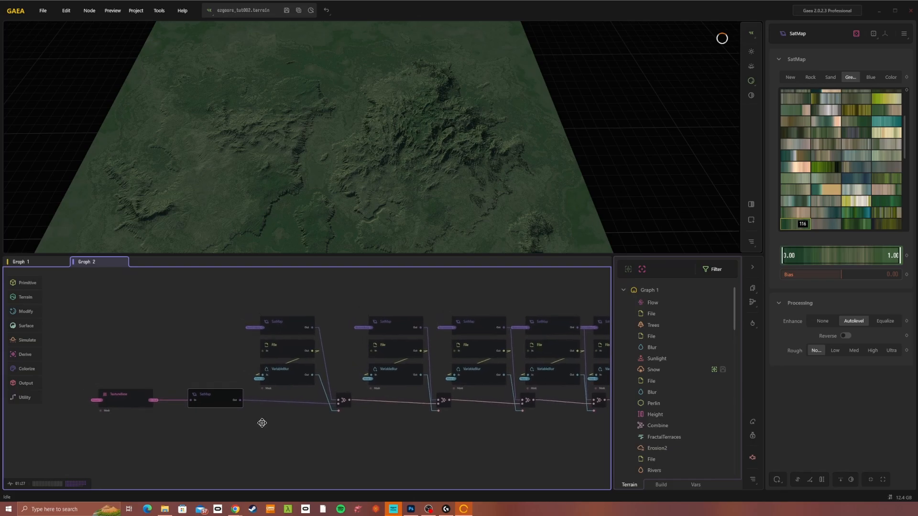
pyautogui.moveTo(279, 423); pyautogui.dragTo(289, 442)
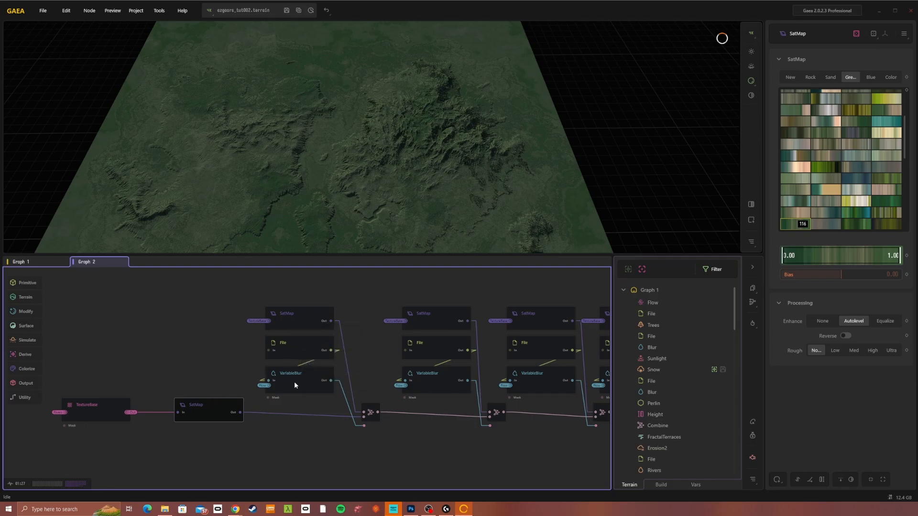
pyautogui.moveTo(289, 381)
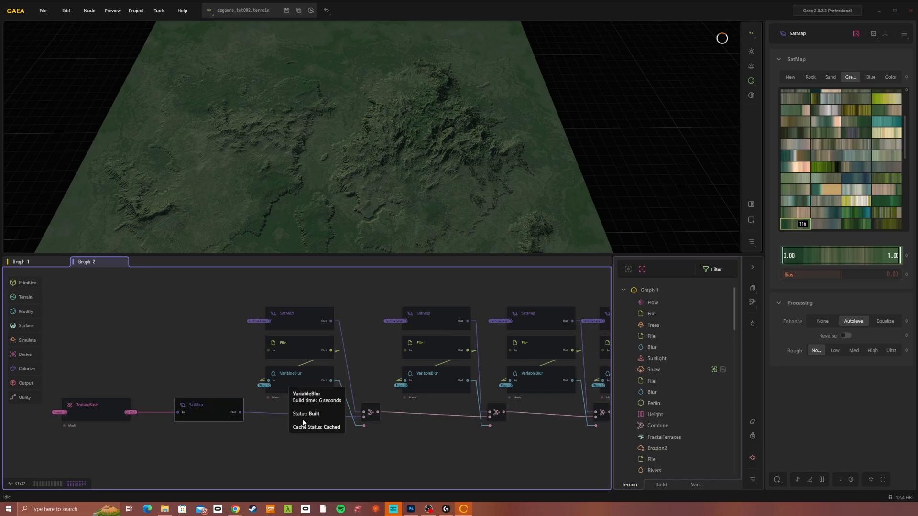
pyautogui.click(291, 343)
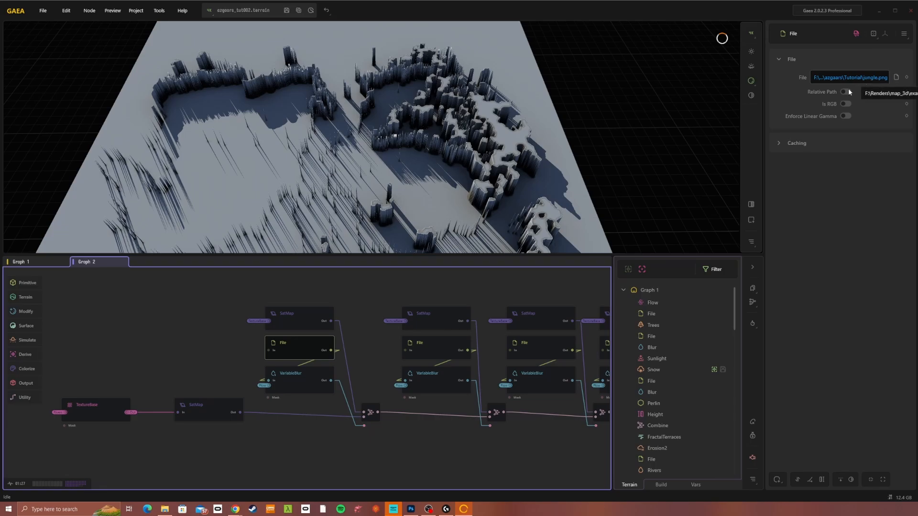
pyautogui.click(293, 322)
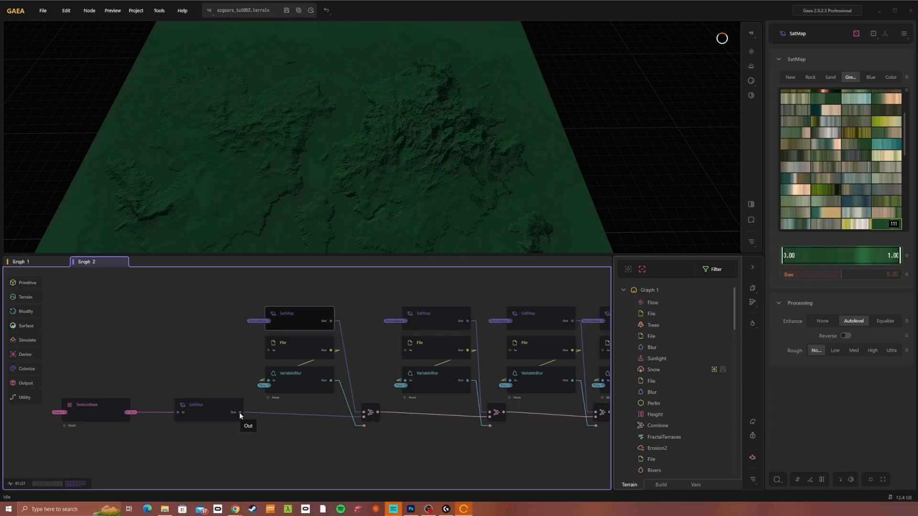
# - Preview the first Combine node, feed its mask directly from the jungle File node, bypassing VariableBlur, and inspect the biome edges
pyautogui.click(371, 412)
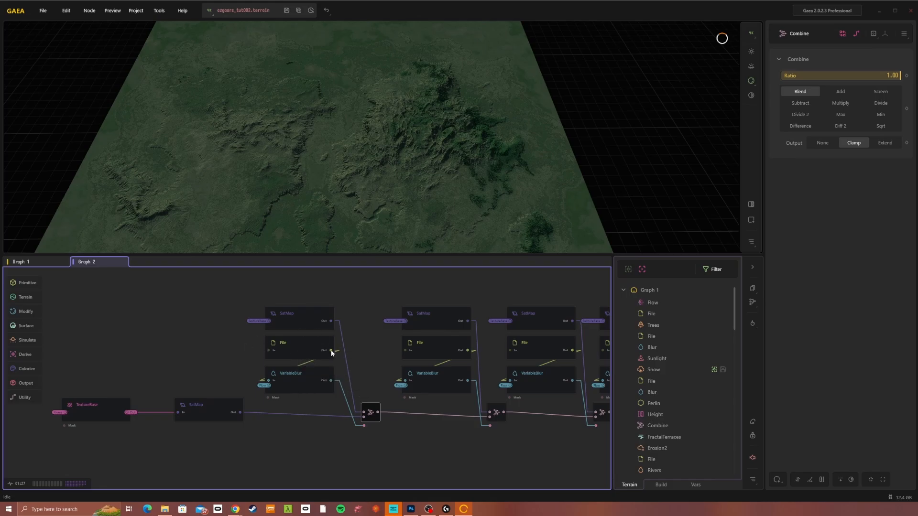
pyautogui.moveTo(331, 350); pyautogui.dragTo(363, 426)
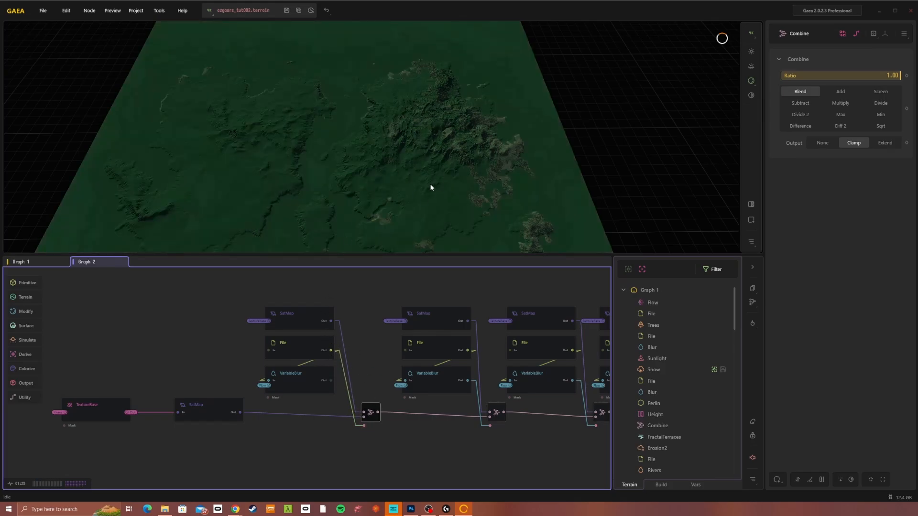
pyautogui.click(851, 480)
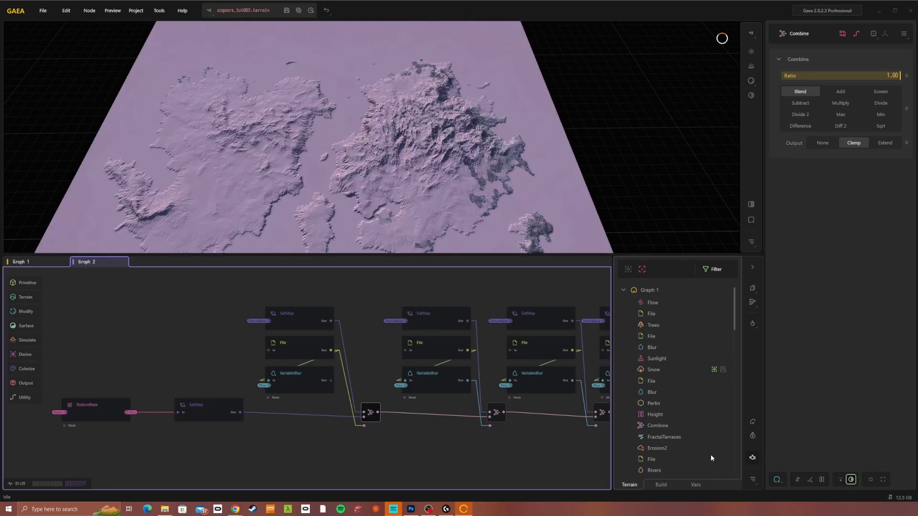
pyautogui.click(853, 482)
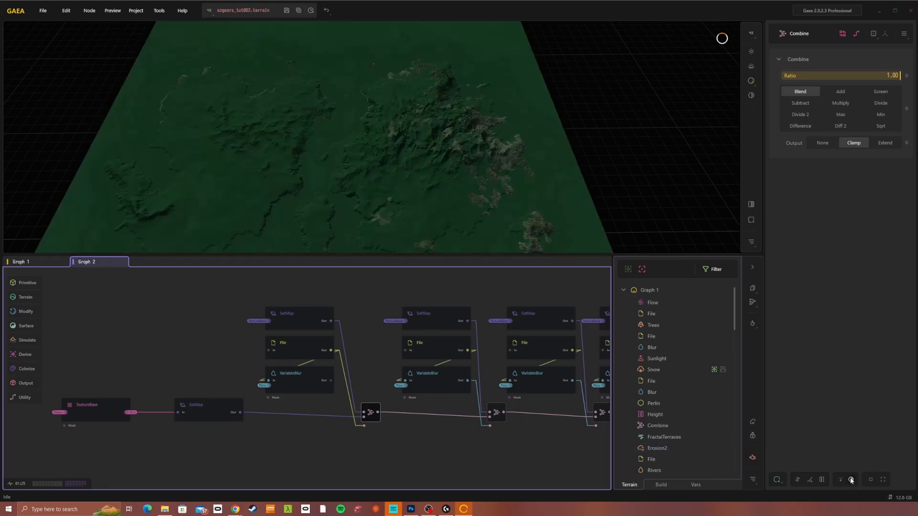
pyautogui.scroll(5, 417, 180)
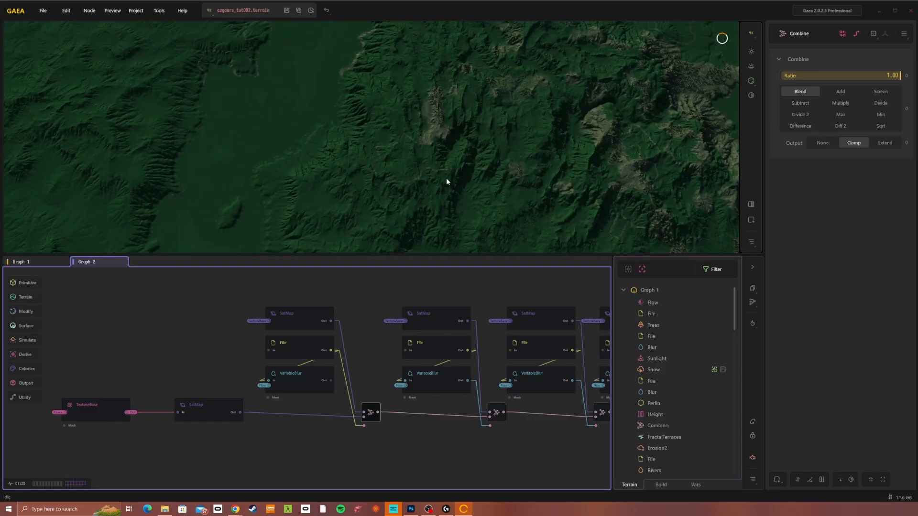
pyautogui.click(851, 480)
pyautogui.scroll(3, 382, 194)
pyautogui.scroll(-5, 383, 194)
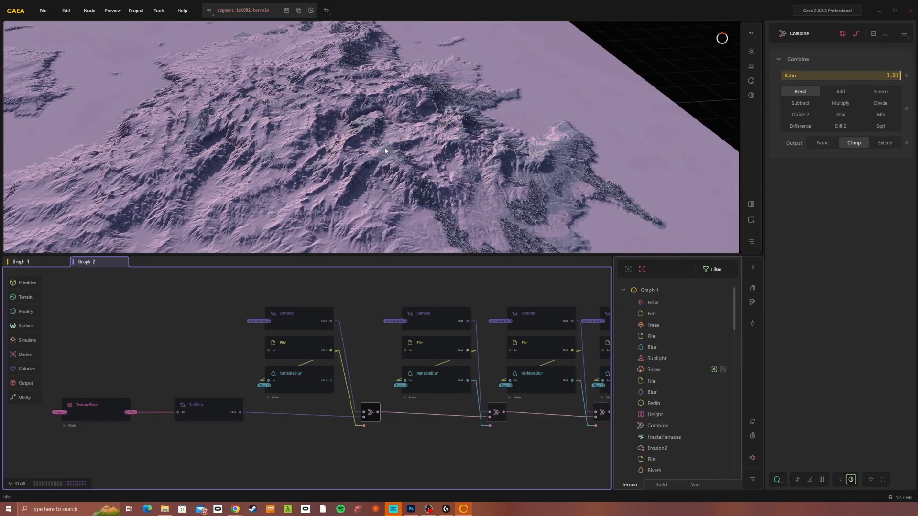
pyautogui.click(851, 480)
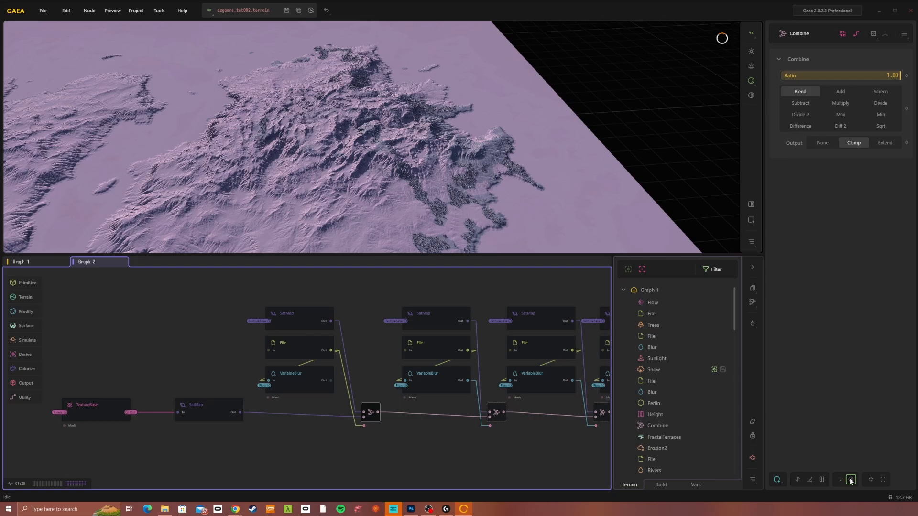
pyautogui.scroll(3, 384, 197)
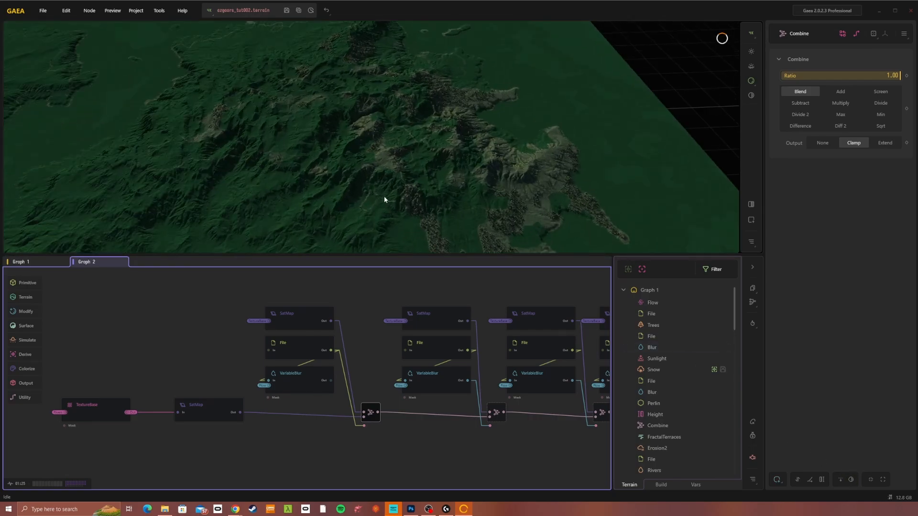
pyautogui.moveTo(426, 211); pyautogui.dragTo(400, 183)
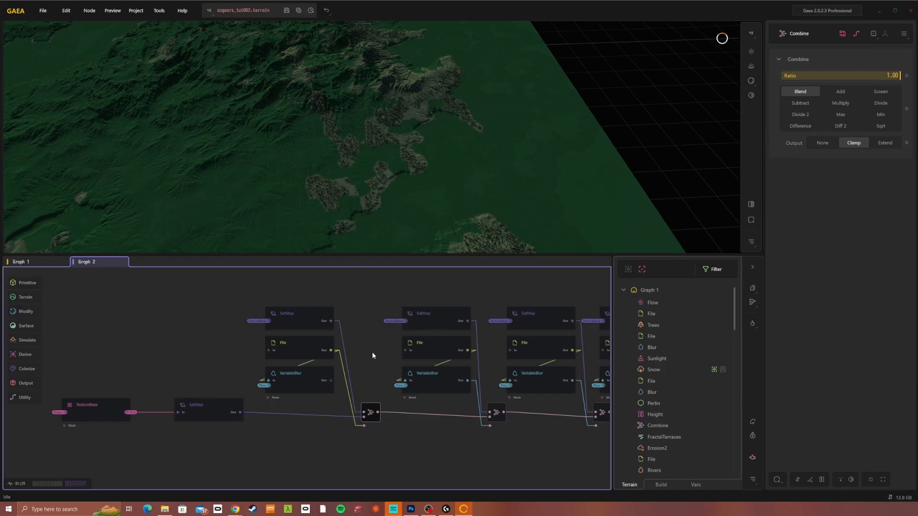
# - Delete the direct link between the first branch's File node and the Combine node's mask input
pyautogui.click(345, 377)
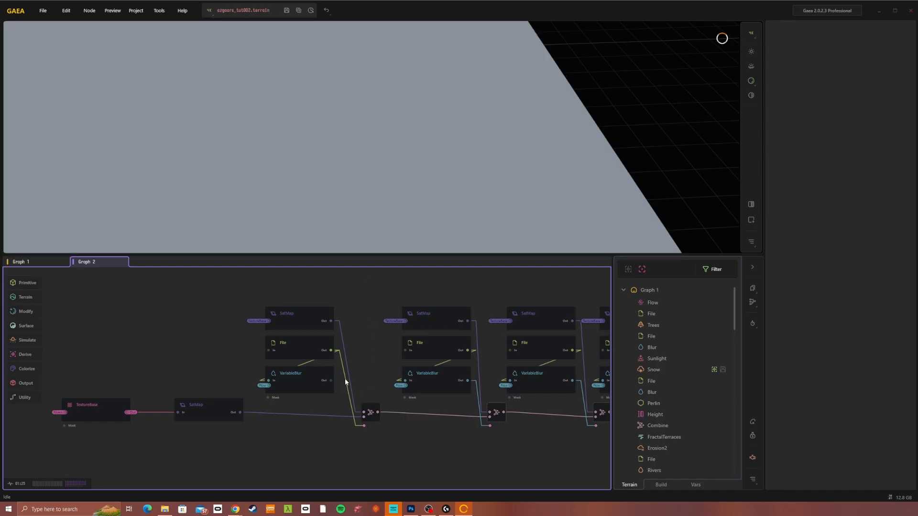
pyautogui.press('Delete')
# - Switch to Graph 1 and preview the Flow node fed by Rivers, examining its drainage pattern across the terrain
pyautogui.click(40, 264)
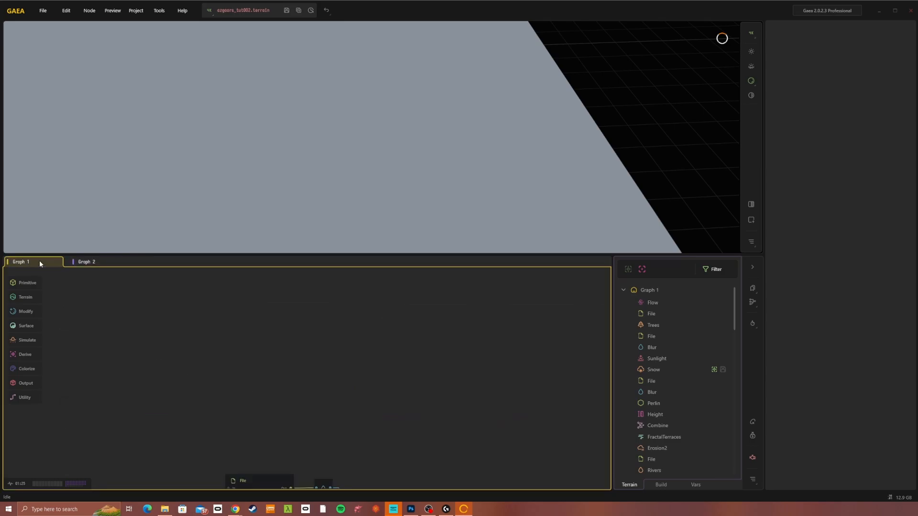
pyautogui.click(322, 386)
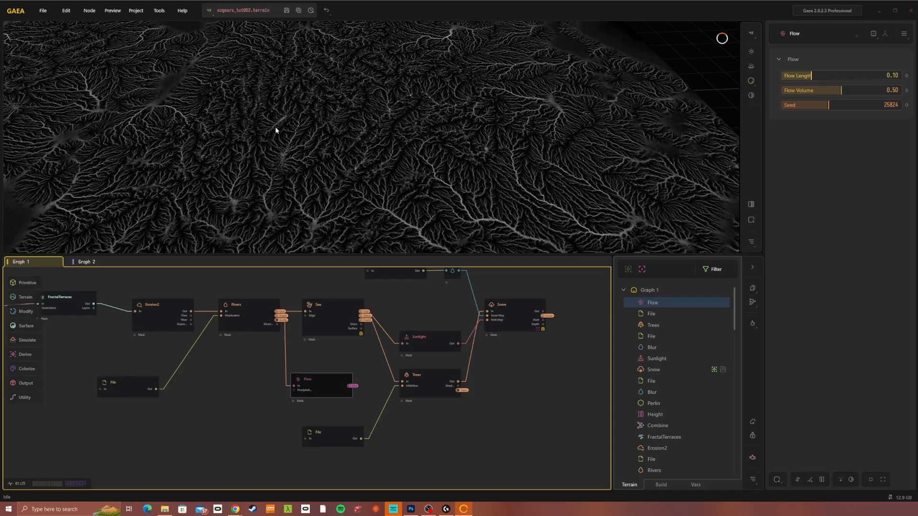
pyautogui.scroll(-2, 380, 166)
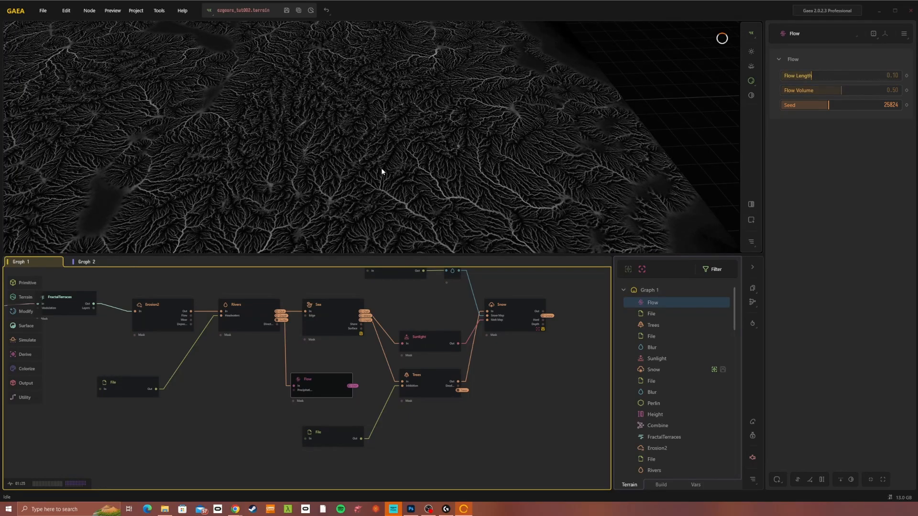
pyautogui.scroll(-2, 381, 167)
pyautogui.moveTo(365, 110); pyautogui.dragTo(361, 136)
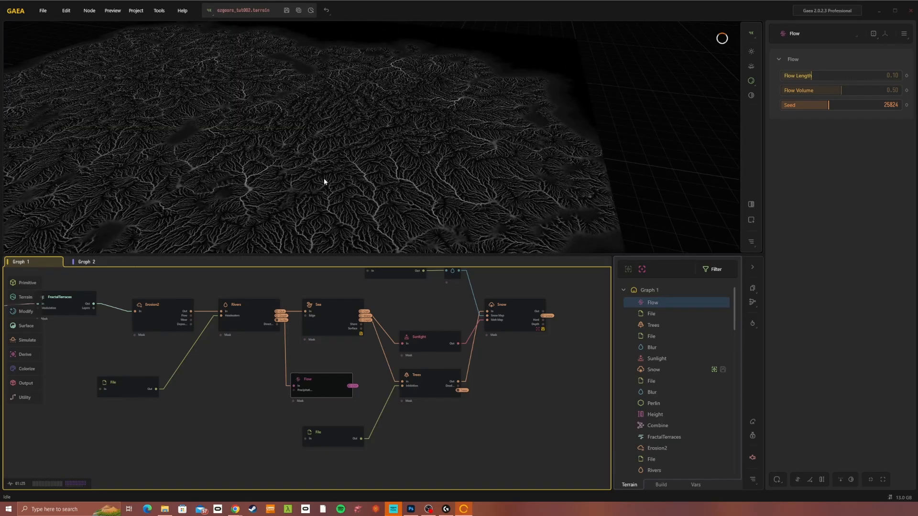
pyautogui.moveTo(324, 182); pyautogui.dragTo(336, 191)
pyautogui.scroll(-1, 282, 403)
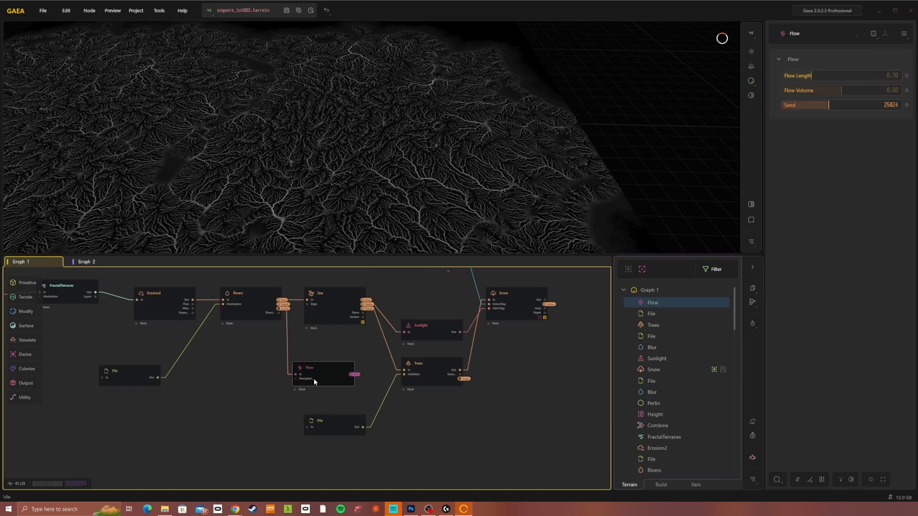
pyautogui.scroll(3, 286, 144)
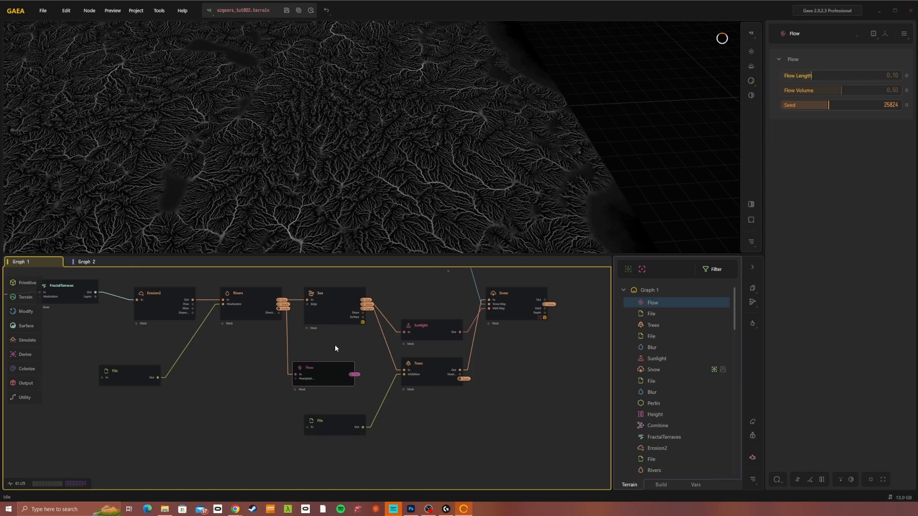
pyautogui.moveTo(334, 225); pyautogui.dragTo(342, 109)
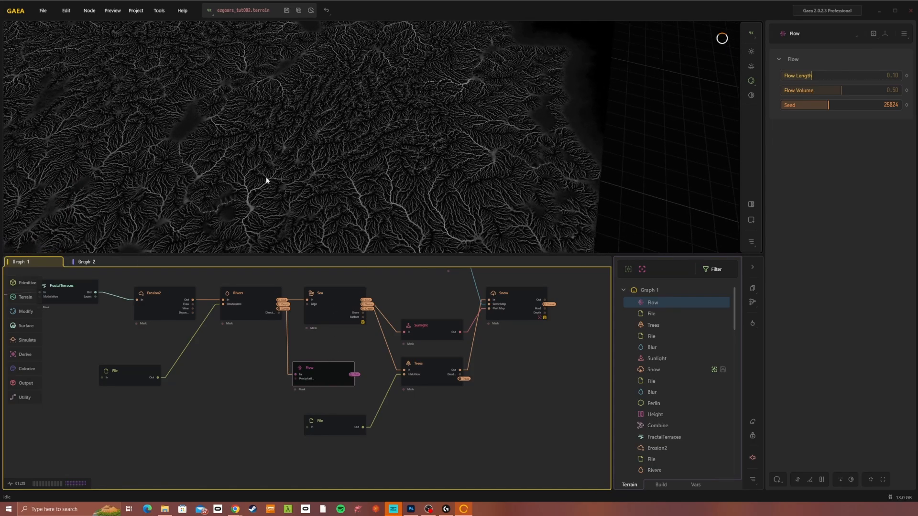
pyautogui.moveTo(265, 177); pyautogui.dragTo(306, 124)
pyautogui.moveTo(347, 217); pyautogui.dragTo(336, 205)
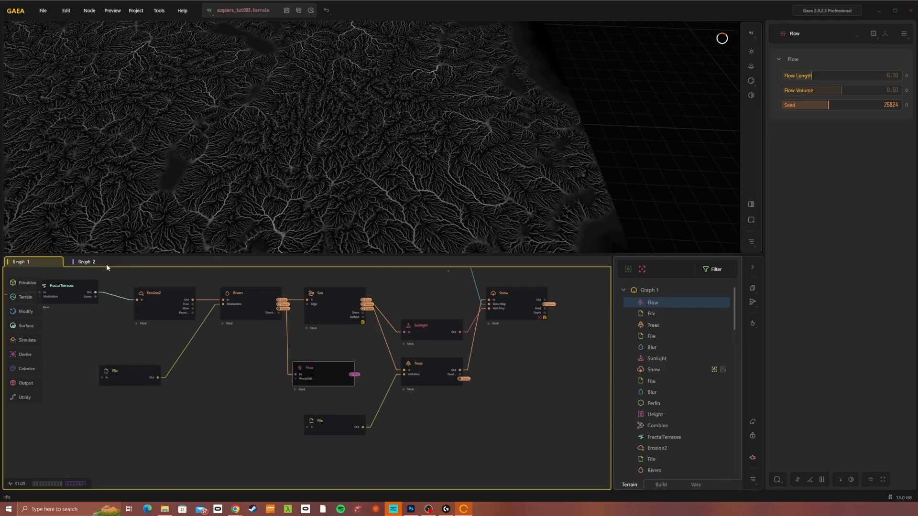
# - Return to Graph 2 and preview the first branch's VariableBlur node to examine how Flow shapes the jungle mask
pyautogui.click(84, 263)
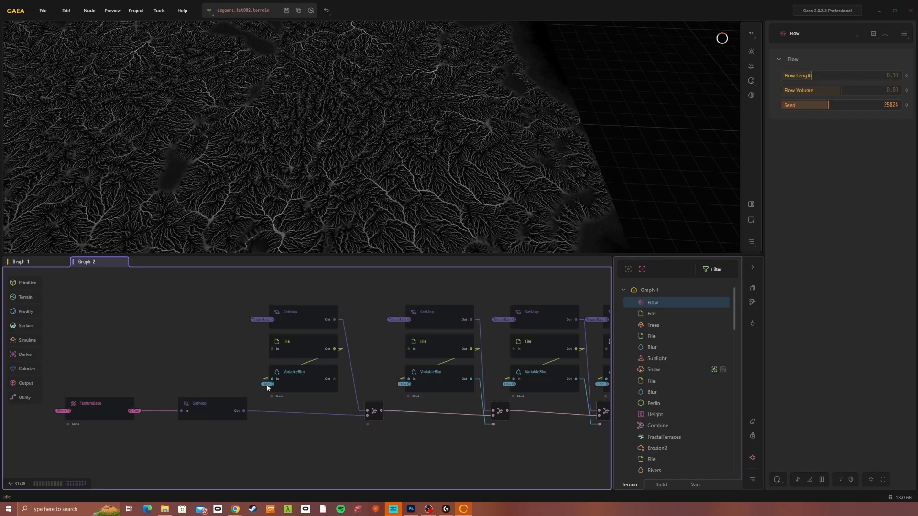
pyautogui.click(303, 376)
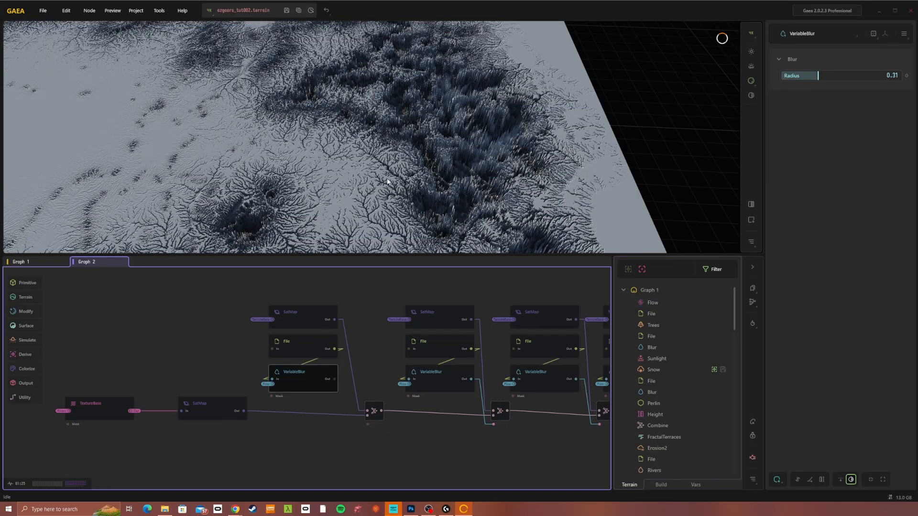
pyautogui.moveTo(387, 182); pyautogui.dragTo(339, 202)
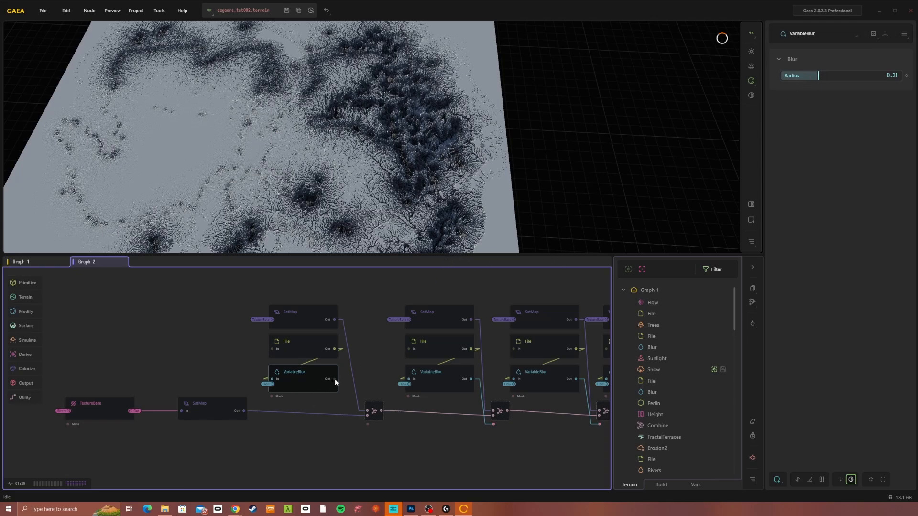
# - Connect the first VariableBlur output to the first Combine node's mask and inspect the blended jungle colouring on the terrain
pyautogui.moveTo(335, 379); pyautogui.dragTo(367, 424)
pyautogui.click(371, 416)
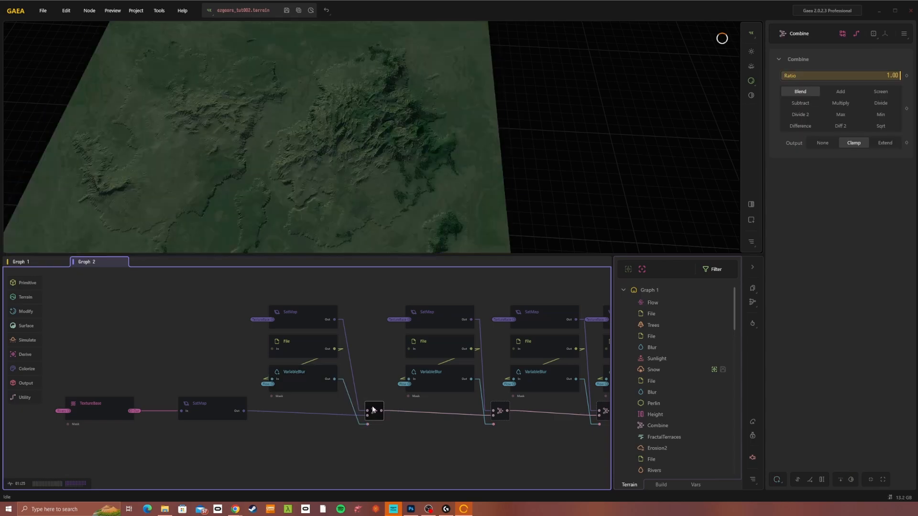
pyautogui.moveTo(415, 171); pyautogui.dragTo(269, 213, button='middle')
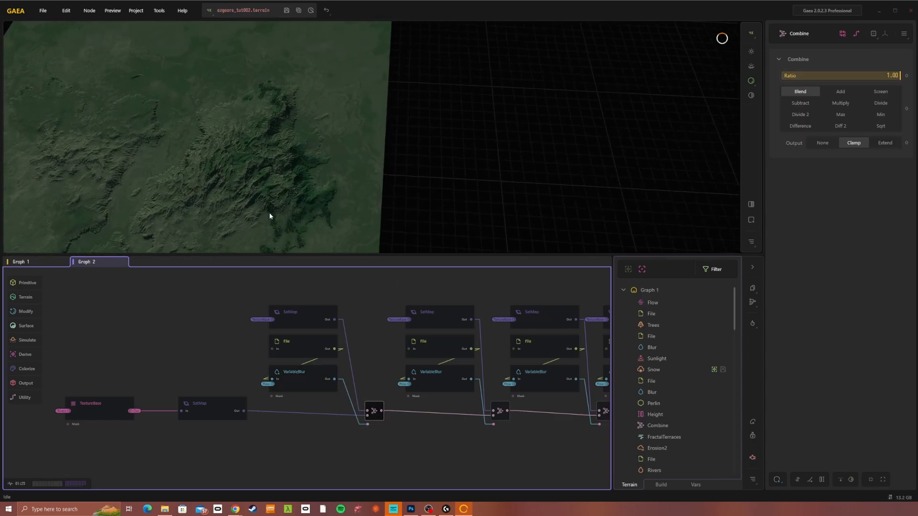
pyautogui.scroll(4, 266, 211)
pyautogui.moveTo(266, 211); pyautogui.dragTo(314, 196)
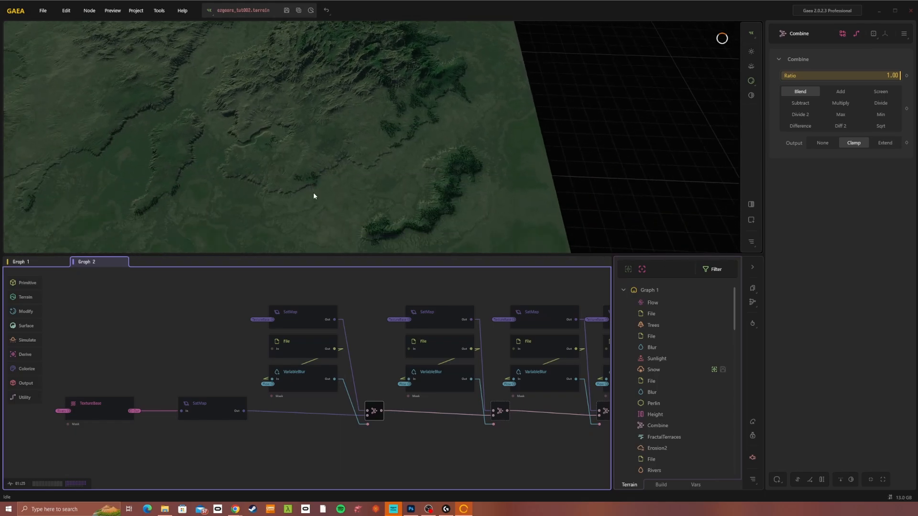
pyautogui.moveTo(314, 153); pyautogui.dragTo(304, 176)
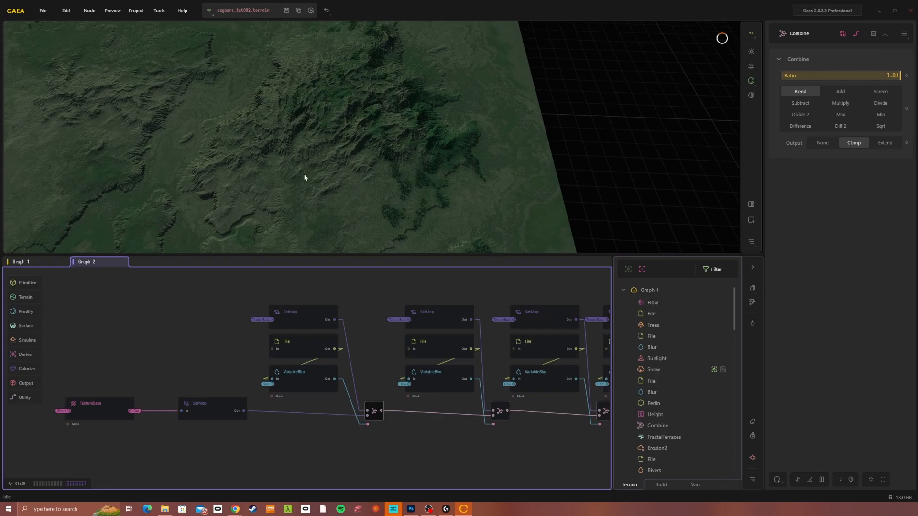
pyautogui.moveTo(322, 214); pyautogui.dragTo(375, 206)
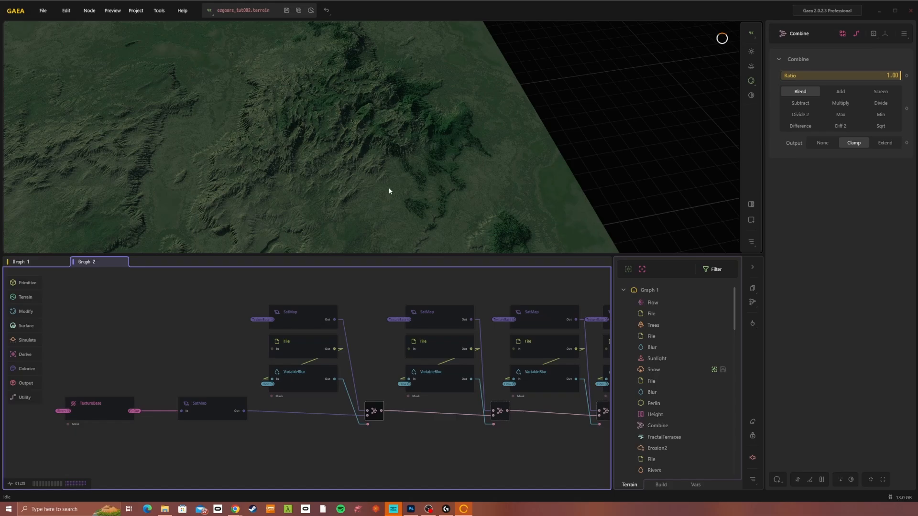
pyautogui.moveTo(388, 191); pyautogui.dragTo(382, 199)
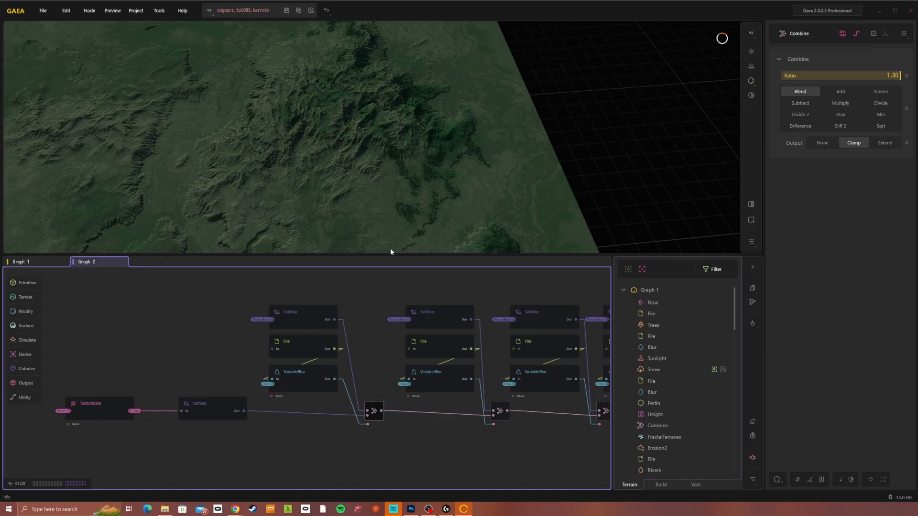
# - Examine the second biome branch, previewing its bush.png File mask, SatMap, VariableBlur and Combine nodes in turn
pyautogui.moveTo(430, 438); pyautogui.dragTo(328, 438, button='middle')
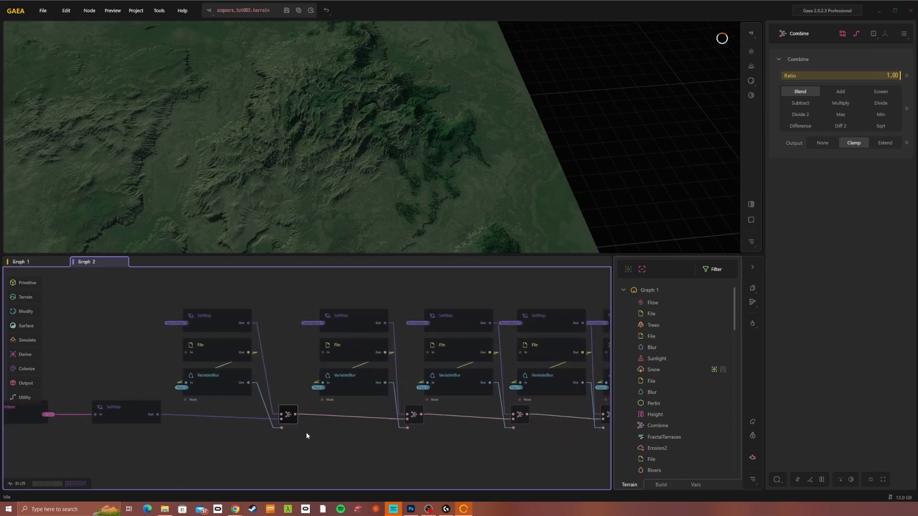
pyautogui.rightClick(340, 354)
pyautogui.rightClick(338, 353)
pyautogui.click(337, 348)
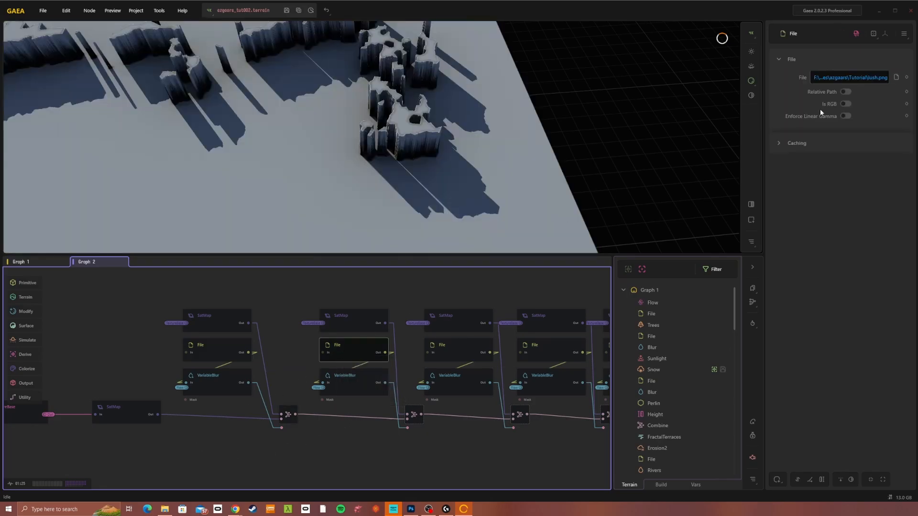
pyautogui.rightClick(362, 319)
pyautogui.click(362, 321)
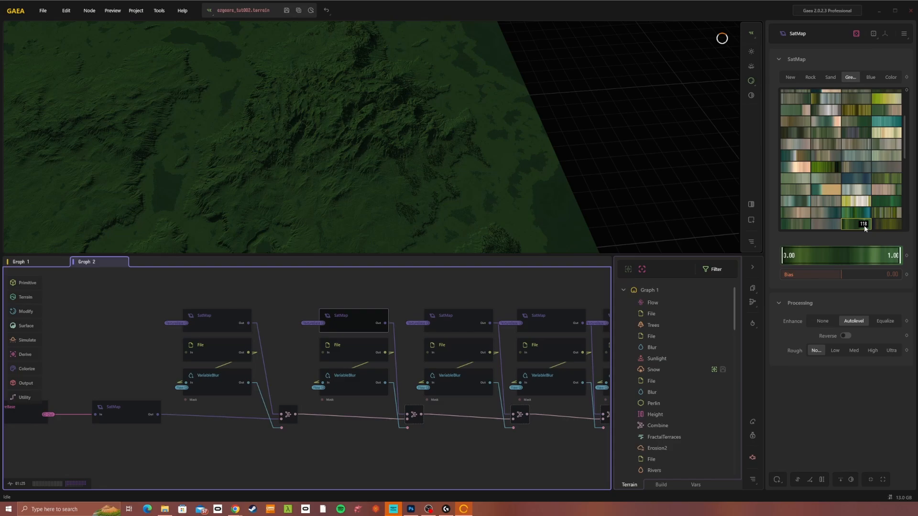
pyautogui.click(345, 390)
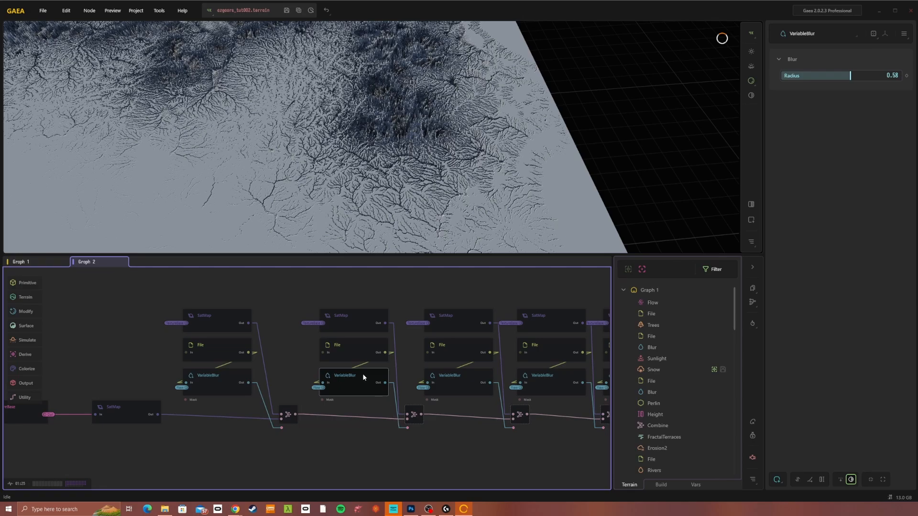
pyautogui.click(414, 414)
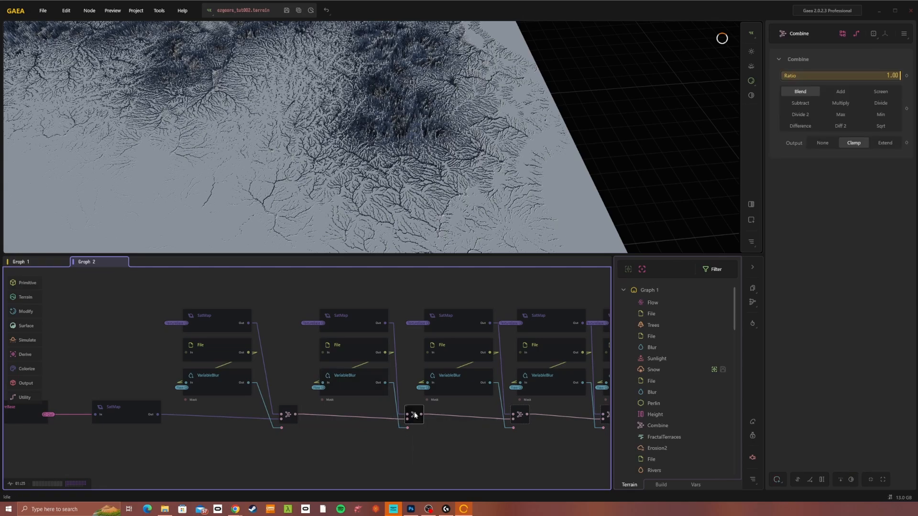
pyautogui.moveTo(362, 223); pyautogui.dragTo(349, 224)
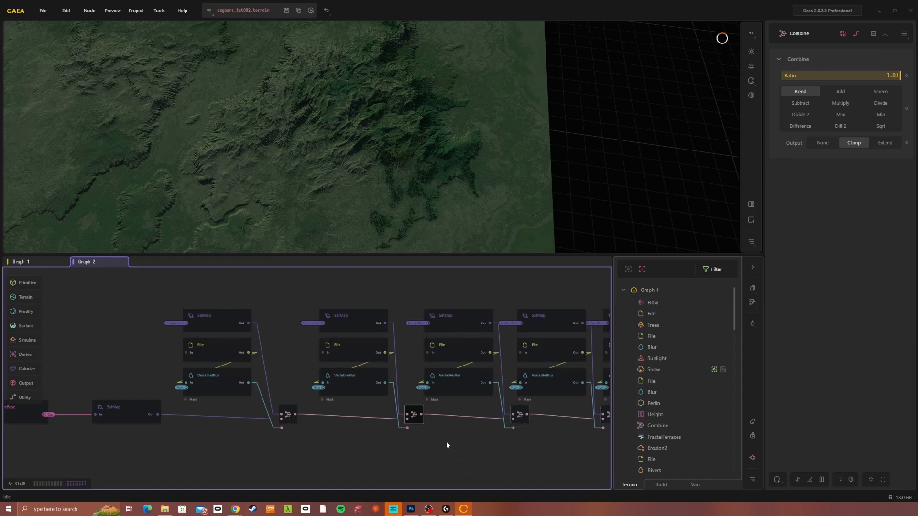
# - Preview the third branch's dry_grass.png File mask and its green SatMap to examine the dry grass colouring across the terrain
pyautogui.click(458, 346)
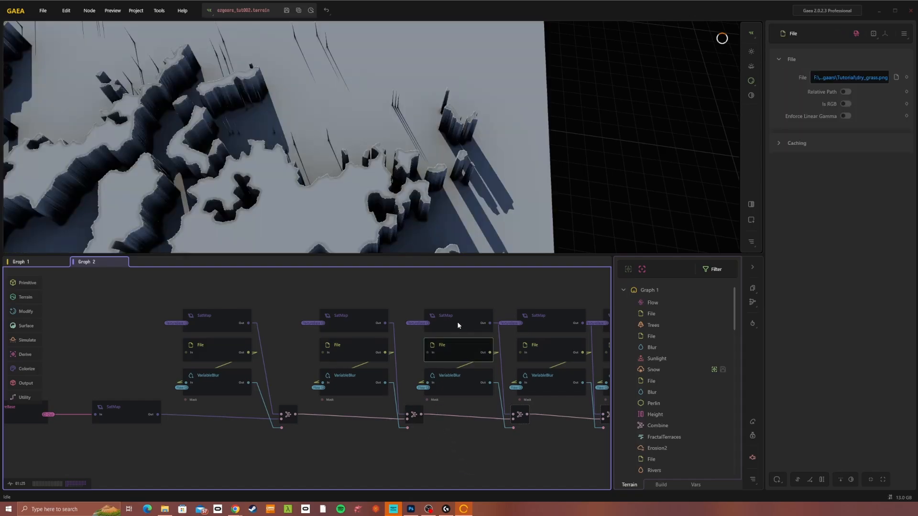
pyautogui.click(458, 325)
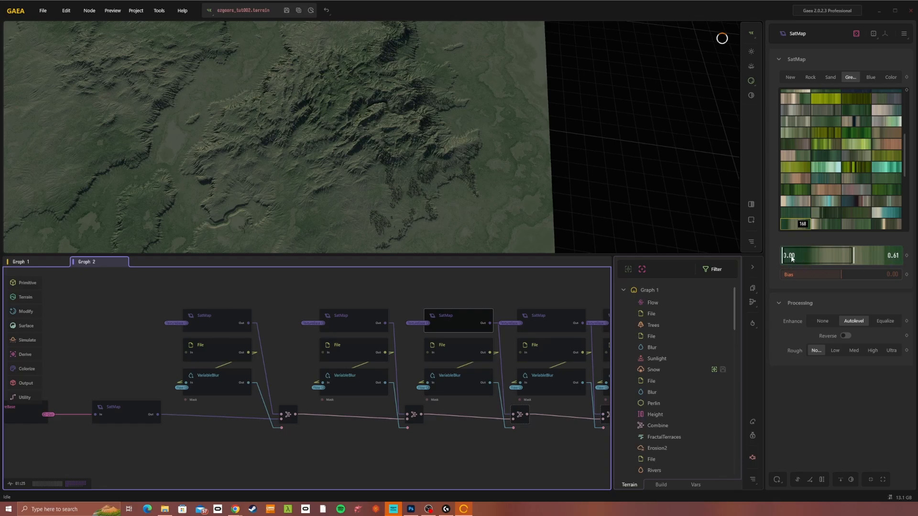
pyautogui.moveTo(449, 213); pyautogui.dragTo(380, 197)
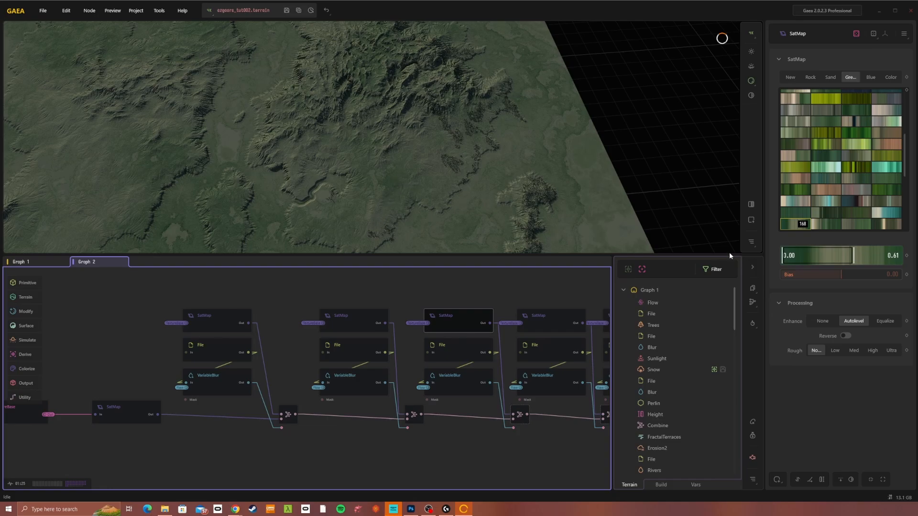
pyautogui.moveTo(401, 206); pyautogui.dragTo(382, 208)
pyautogui.moveTo(320, 211); pyautogui.dragTo(325, 215)
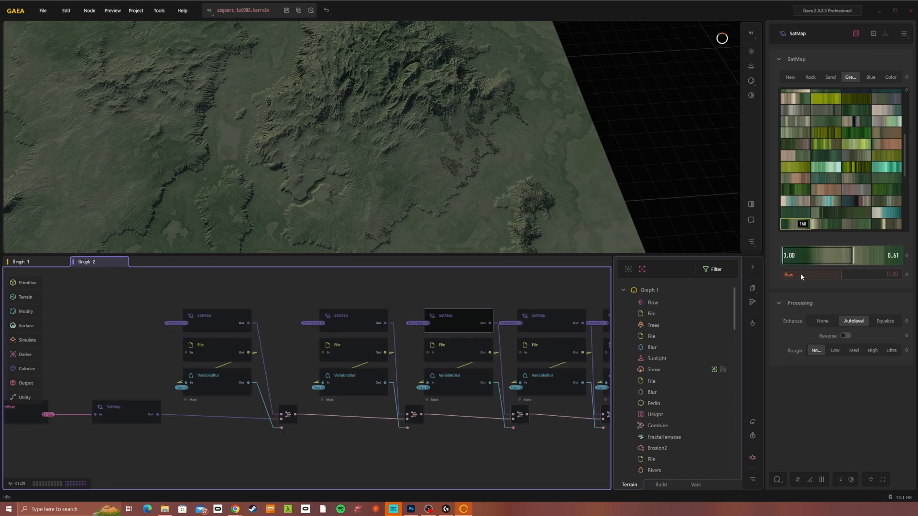
pyautogui.moveTo(481, 431); pyautogui.dragTo(430, 418, button='middle')
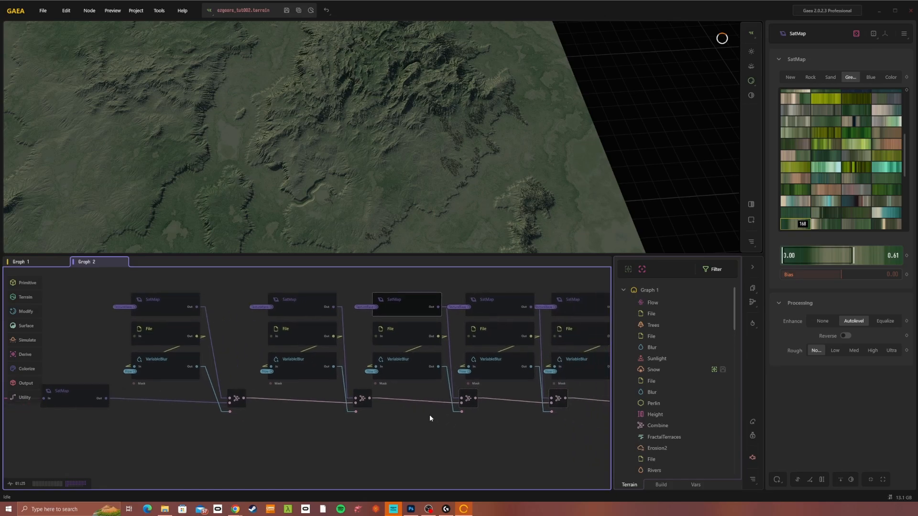
# - Preview the third branch's VariableBlur and Combine nodes, examining closely how the dry grass colour blends into the surrounding biomes
pyautogui.click(408, 365)
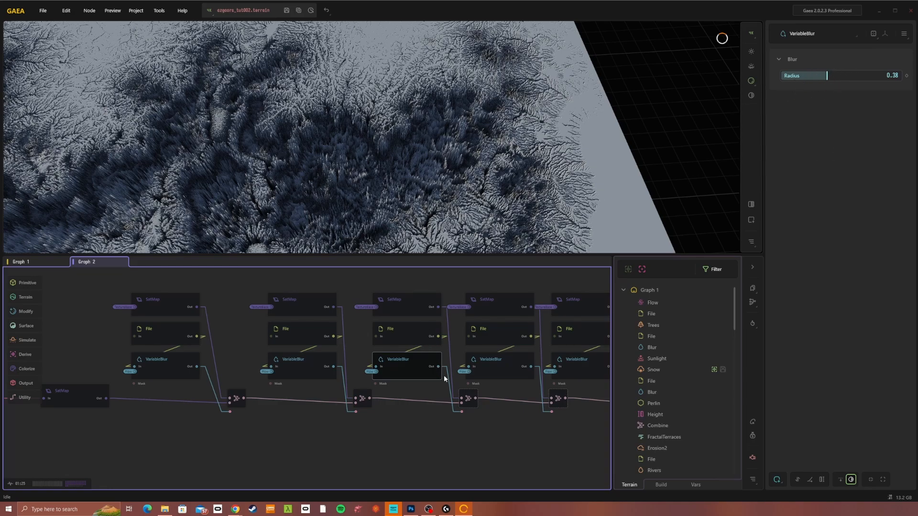
pyautogui.click(468, 399)
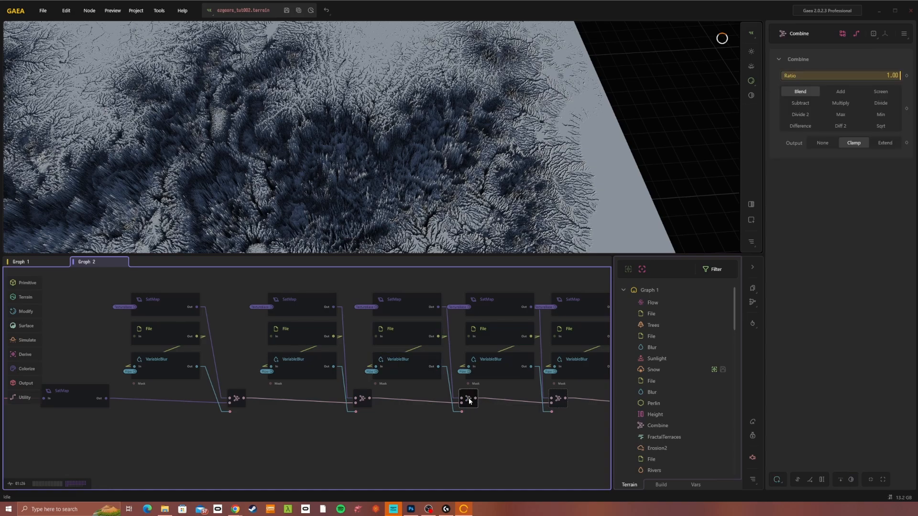
pyautogui.scroll(3, 400, 200)
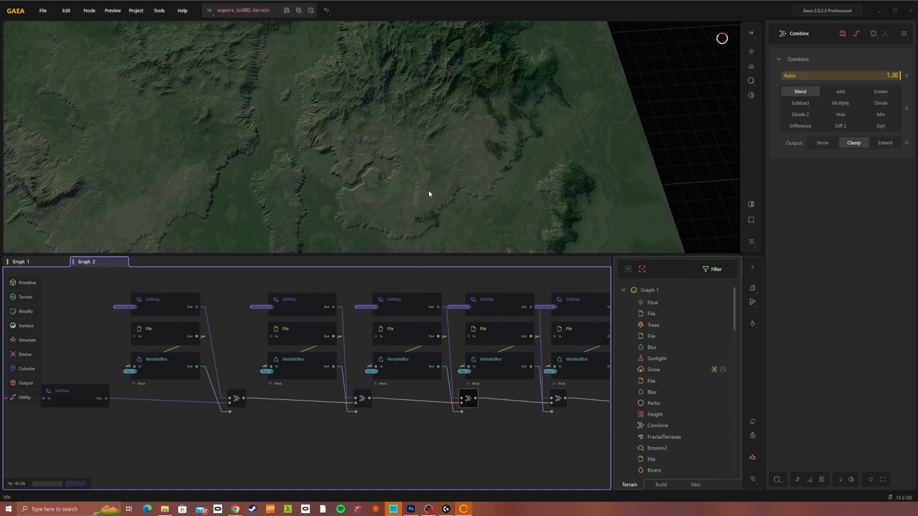
pyautogui.scroll(2, 428, 190)
pyautogui.moveTo(465, 179); pyautogui.dragTo(445, 179, button='middle')
pyautogui.scroll(2, 412, 197)
pyautogui.moveTo(412, 198); pyautogui.dragTo(396, 147)
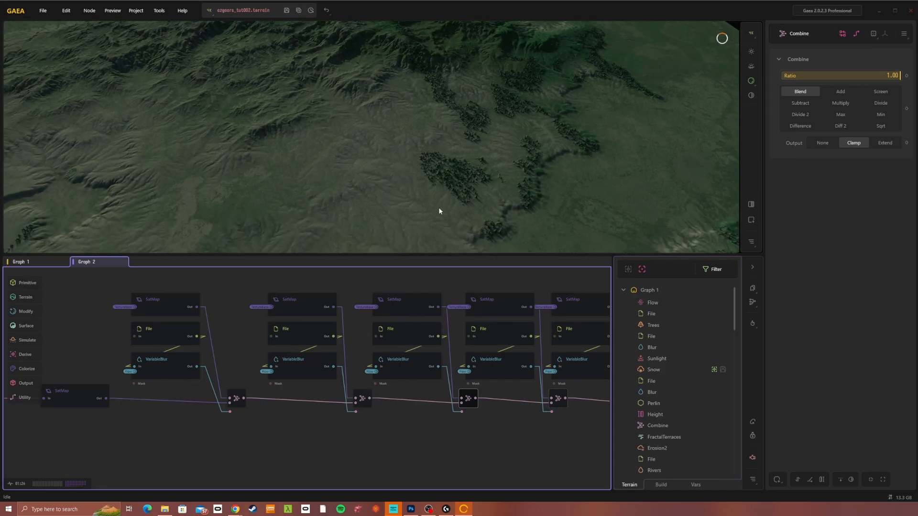
pyautogui.moveTo(439, 211); pyautogui.dragTo(349, 219)
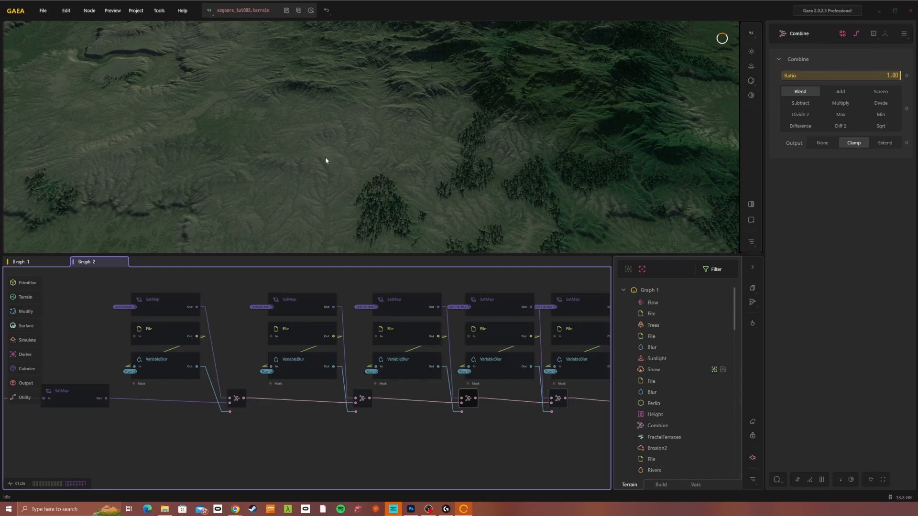
pyautogui.moveTo(330, 206)
pyautogui.mouseDown()
pyautogui.moveTo(322, 211)
pyautogui.moveTo(357, 180)
pyautogui.moveTo(371, 190)
pyautogui.moveTo(318, 198)
pyautogui.mouseUp()
# - Preview the fourth branch's desert.png File mask and examine its coverage across the whole terrain
pyautogui.moveTo(544, 369); pyautogui.dragTo(412, 366, button='middle')
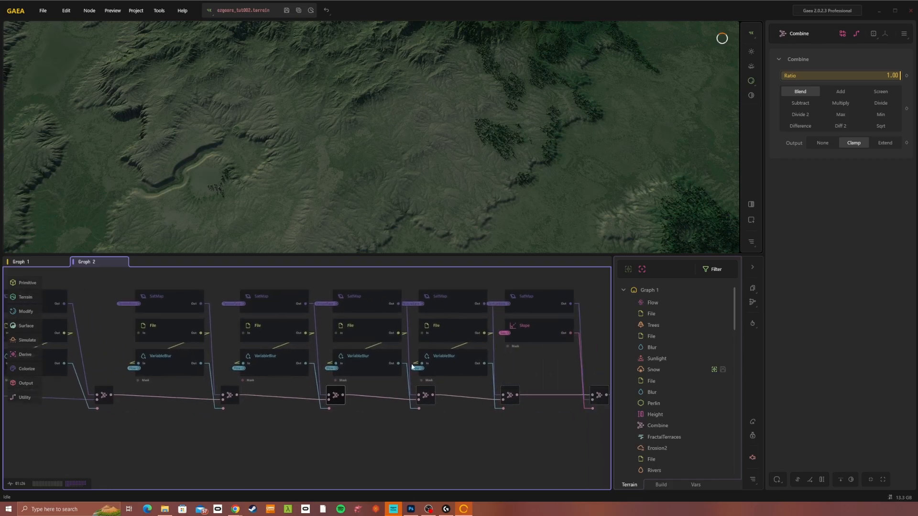
pyautogui.click(447, 331)
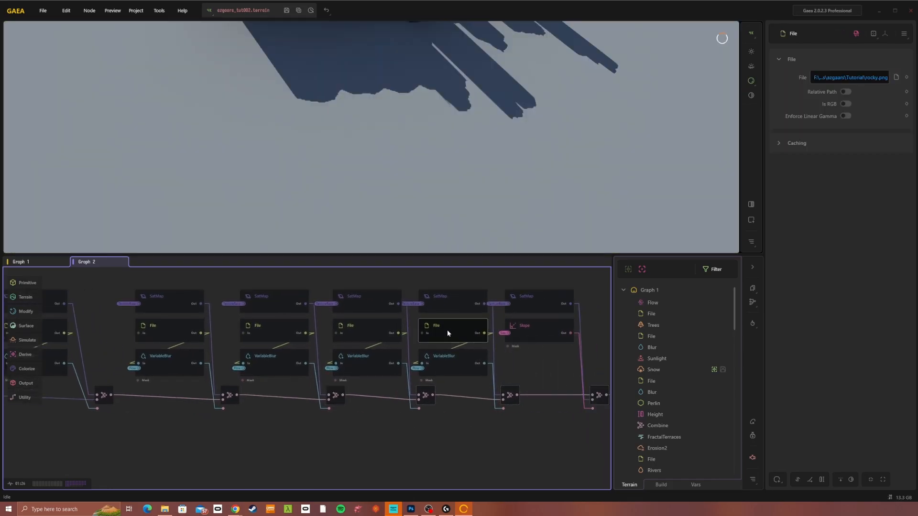
pyautogui.click(371, 330)
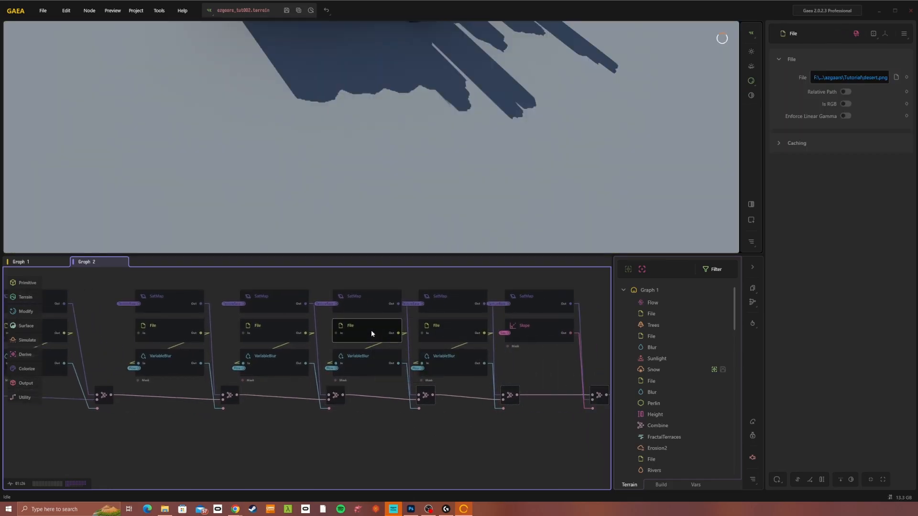
pyautogui.scroll(-10, 355, 217)
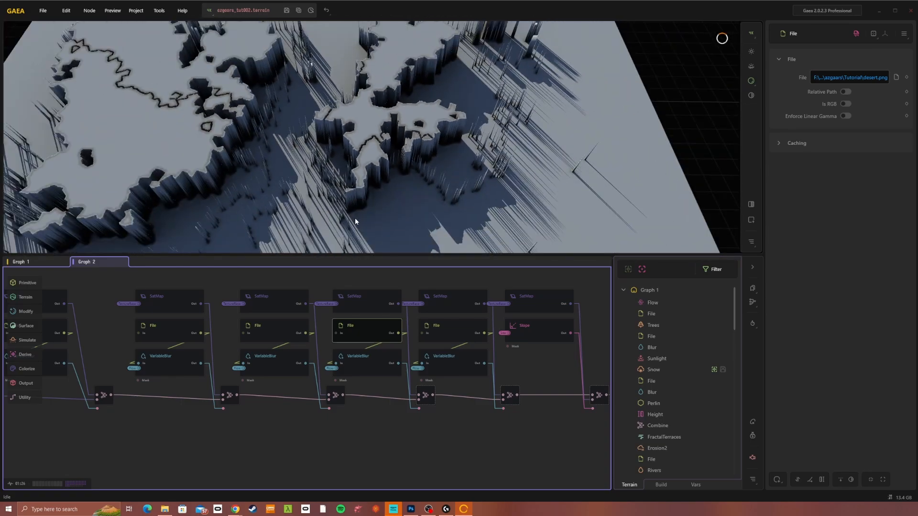
pyautogui.moveTo(347, 182); pyautogui.dragTo(329, 111)
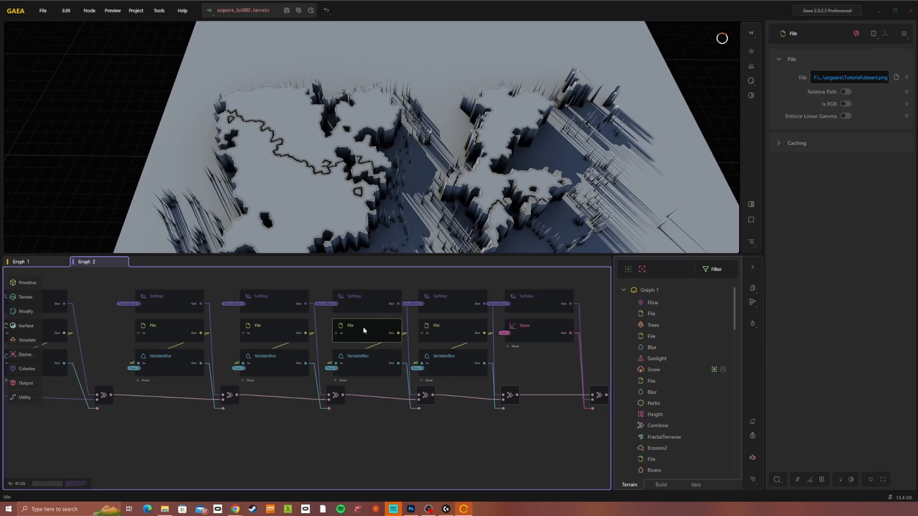
# - Preview the fourth branch's Sand SatMap and inspect the desert colouring up close on the terrain
pyautogui.click(357, 310)
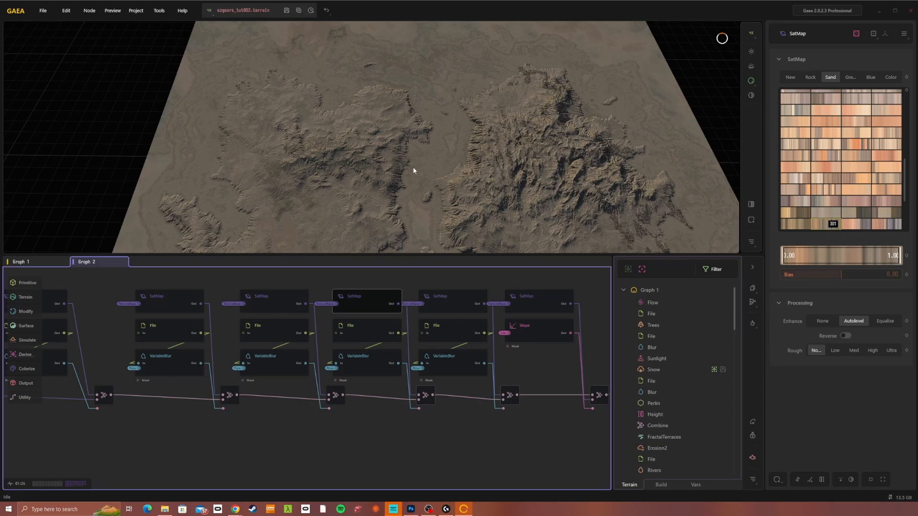
pyautogui.scroll(3, 416, 160)
pyautogui.scroll(5, 407, 168)
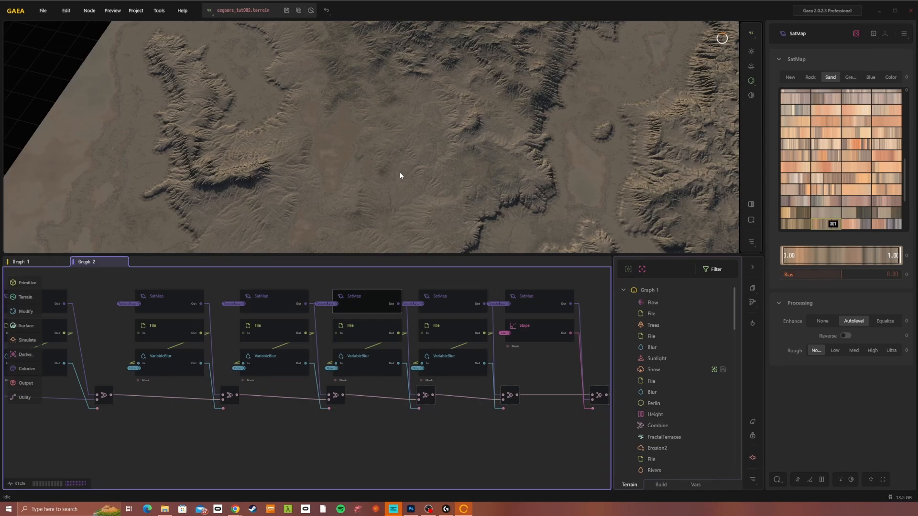
pyautogui.moveTo(426, 160); pyautogui.dragTo(431, 161)
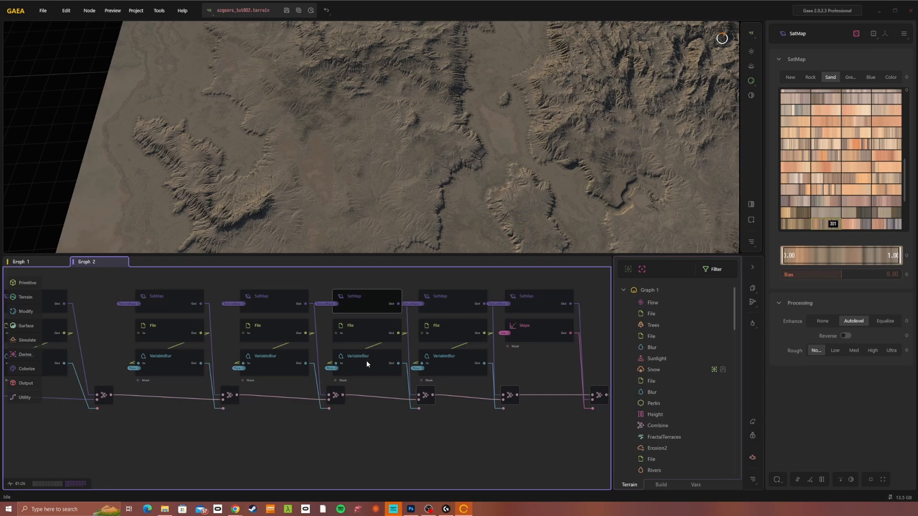
# - Preview the fourth branch's VariableBlur and Combine nodes to inspect how the desert edges blend into the green biomes
pyautogui.click(425, 399)
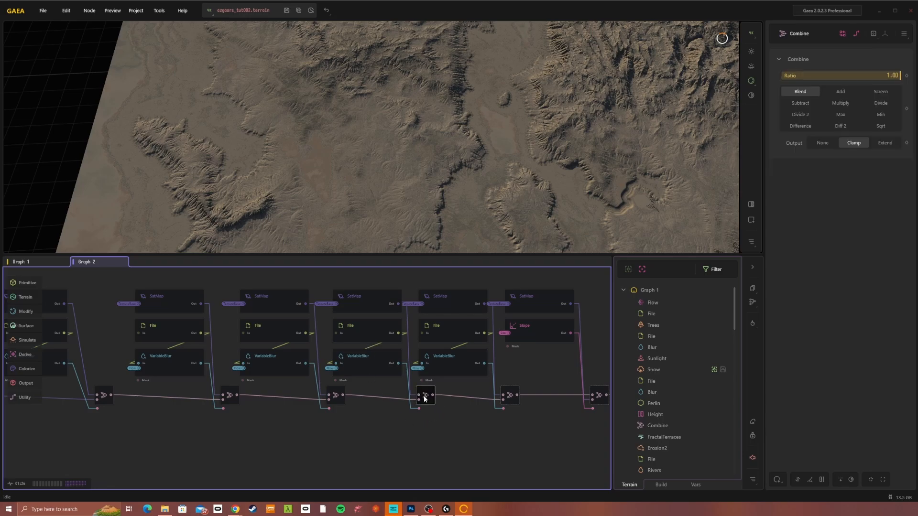
pyautogui.moveTo(372, 223); pyautogui.dragTo(356, 211)
pyautogui.click(368, 356)
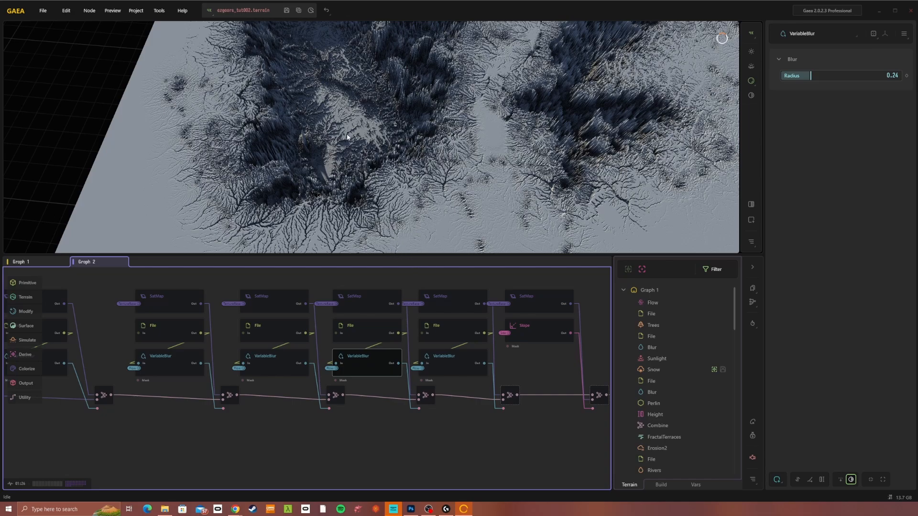
pyautogui.click(422, 397)
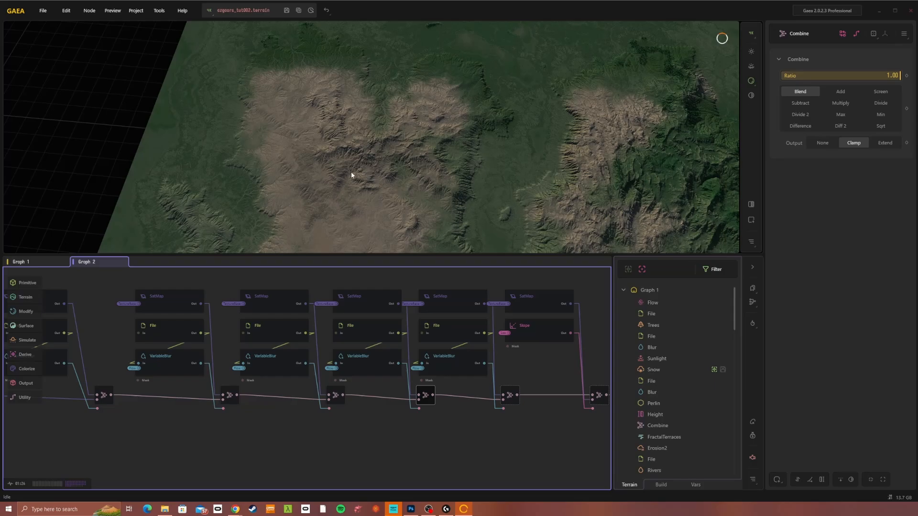
pyautogui.moveTo(351, 175); pyautogui.dragTo(409, 125)
pyautogui.scroll(3, 342, 220)
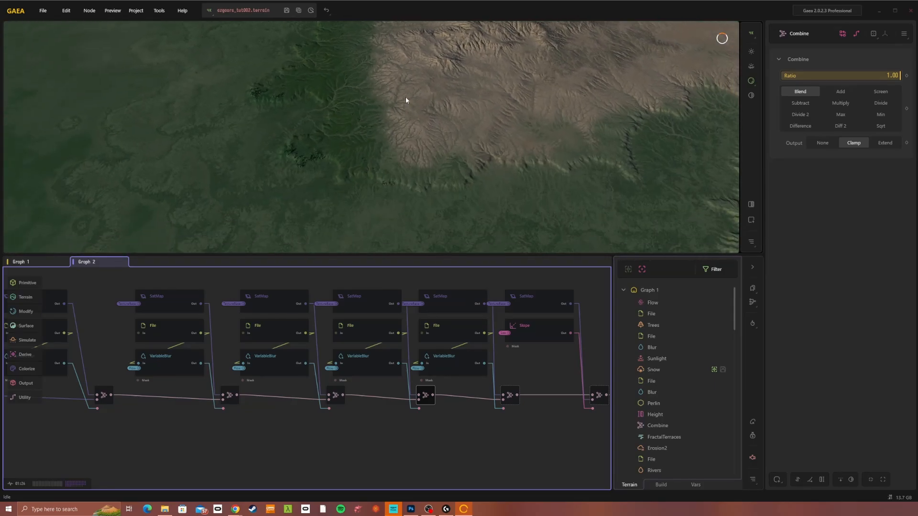
pyautogui.moveTo(431, 85); pyautogui.dragTo(381, 125)
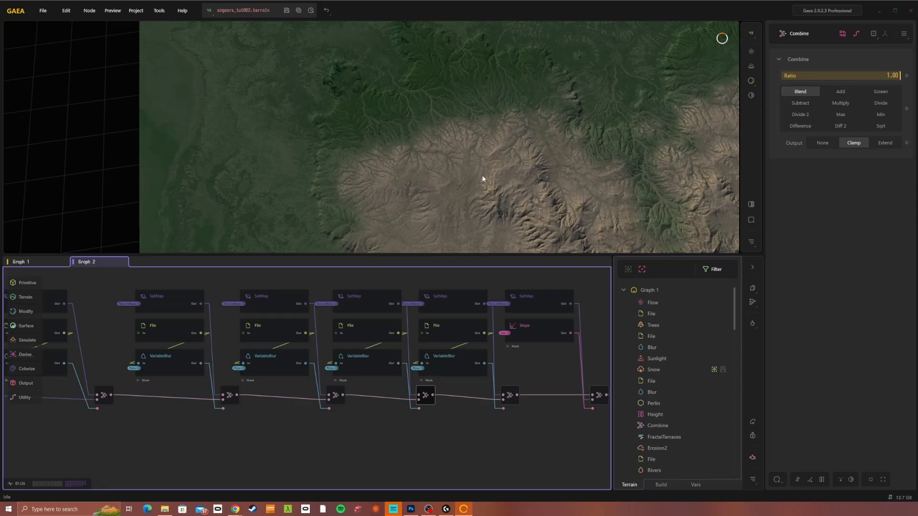
pyautogui.scroll(-3, 483, 180)
# - Preview the fifth branch's rocky.png File mask and its Rock SatMap, examining the rocky colouring on the mountains
pyautogui.moveTo(471, 428); pyautogui.dragTo(430, 443, button='middle')
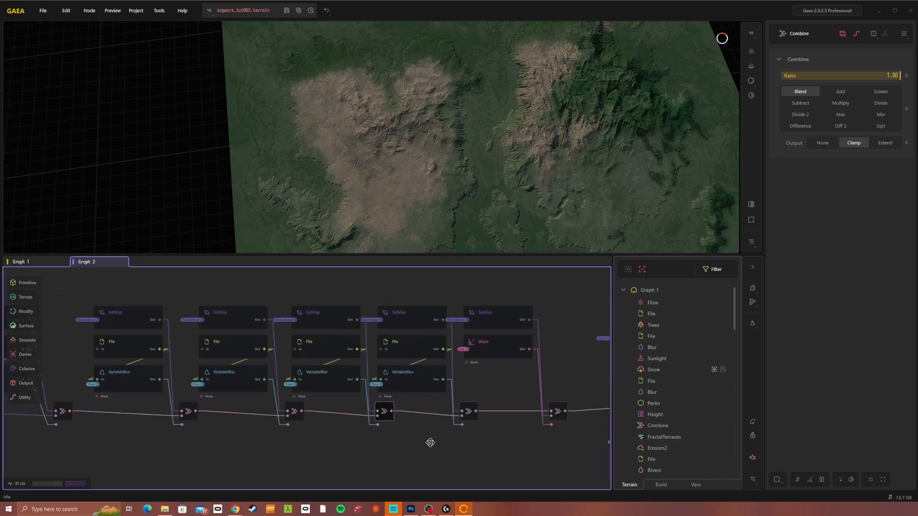
pyautogui.click(416, 343)
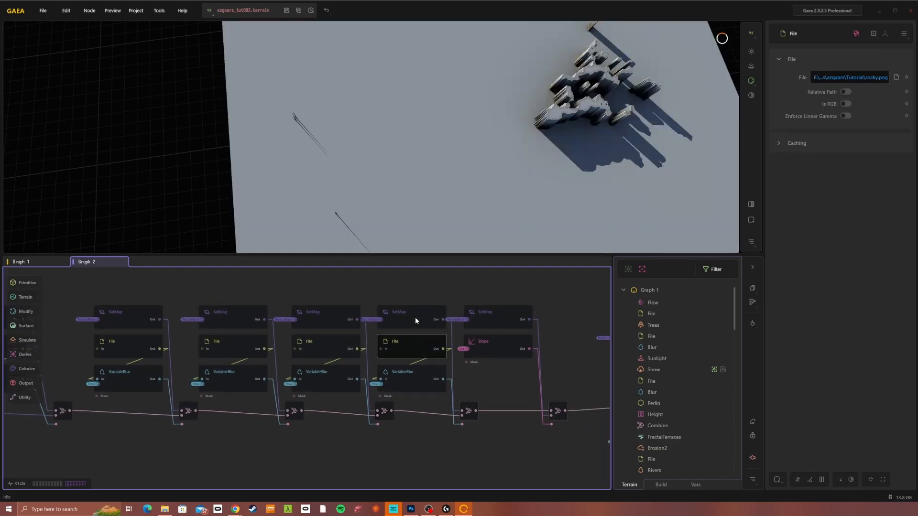
pyautogui.click(411, 314)
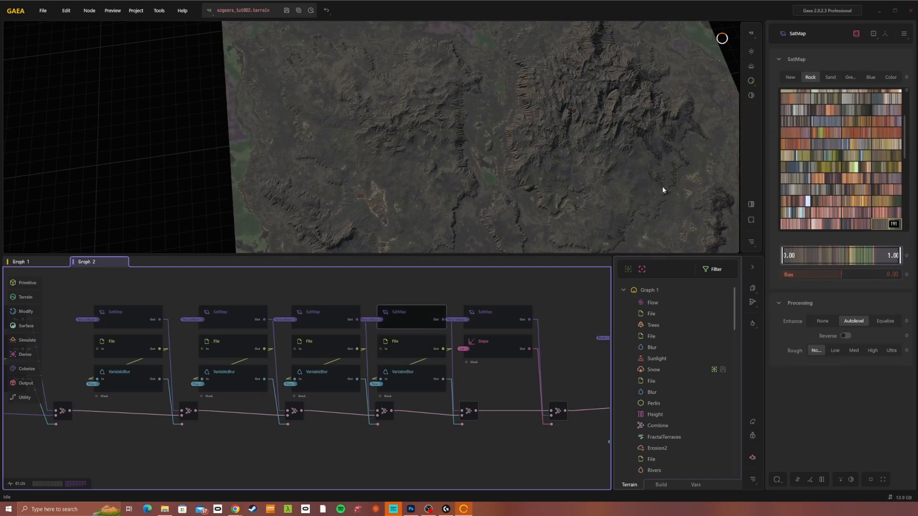
pyautogui.scroll(5, 626, 143)
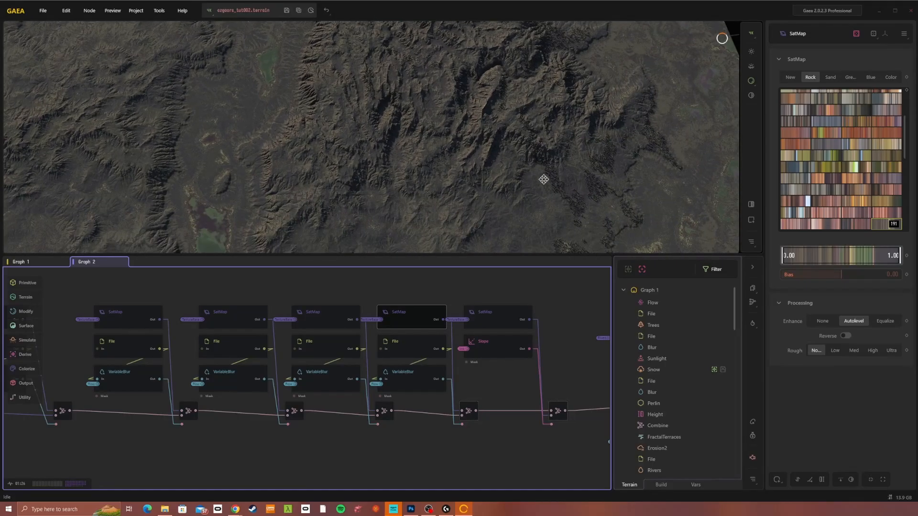
# - Preview the fifth branch's VariableBlur and Combine nodes to inspect how the rocky colour mixes into the mountain area
pyautogui.click(414, 380)
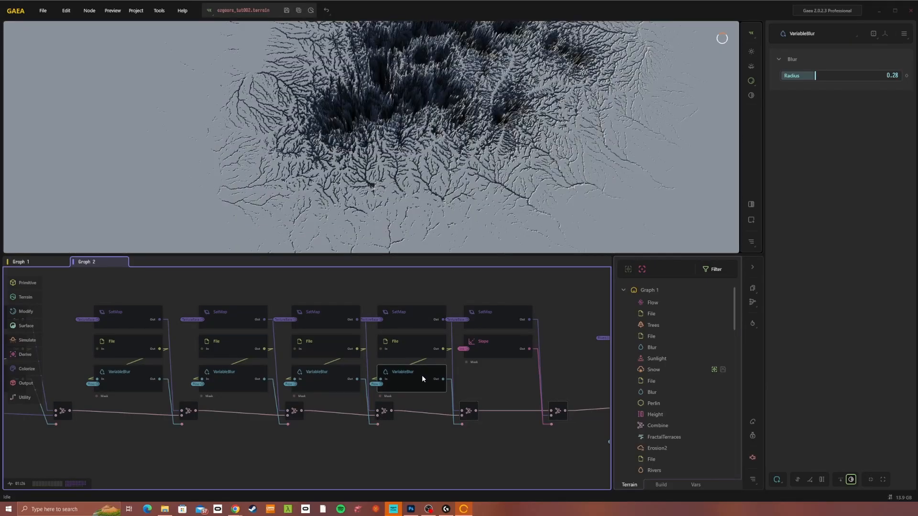
pyautogui.click(468, 412)
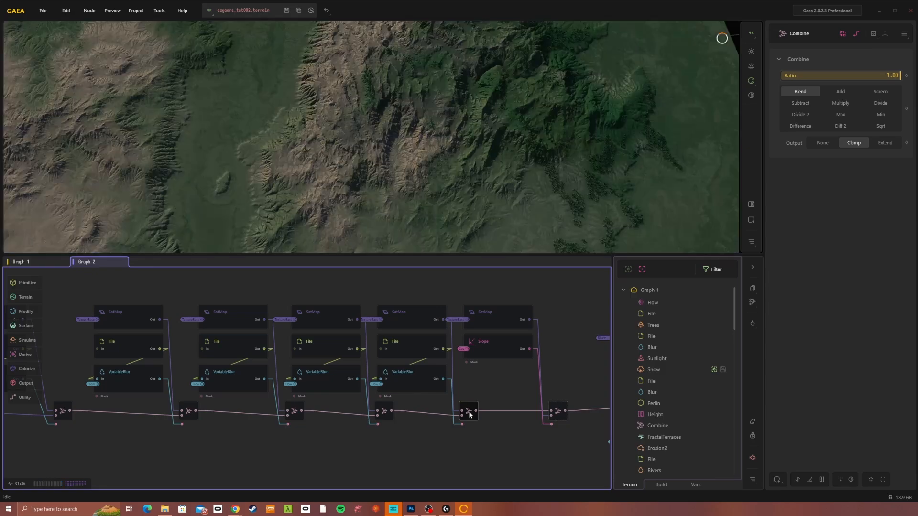
pyautogui.moveTo(431, 228); pyautogui.dragTo(294, 185)
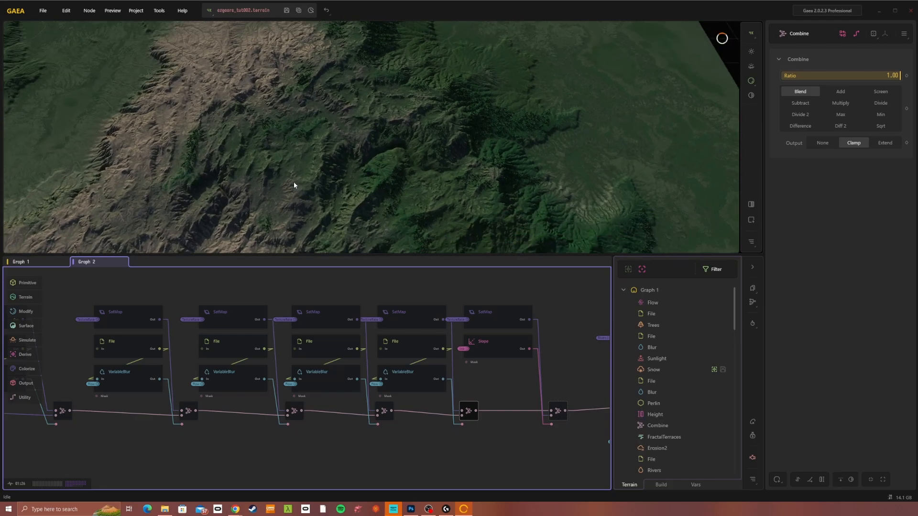
pyautogui.moveTo(268, 213); pyautogui.dragTo(379, 152)
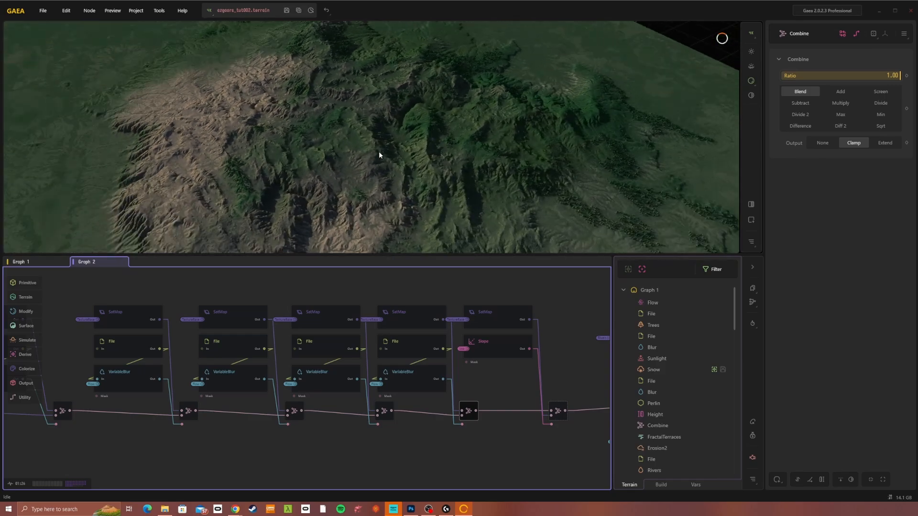
# - Go to the sixth branch and preview its Slope node to examine which steep areas the mask covers
pyautogui.moveTo(488, 385); pyautogui.dragTo(397, 386, button='middle')
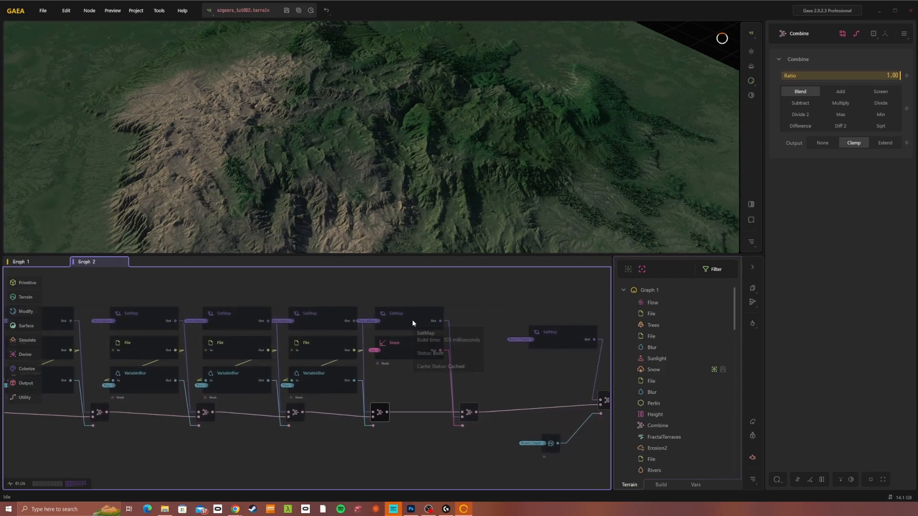
pyautogui.moveTo(323, 412); pyautogui.dragTo(270, 416, button='middle')
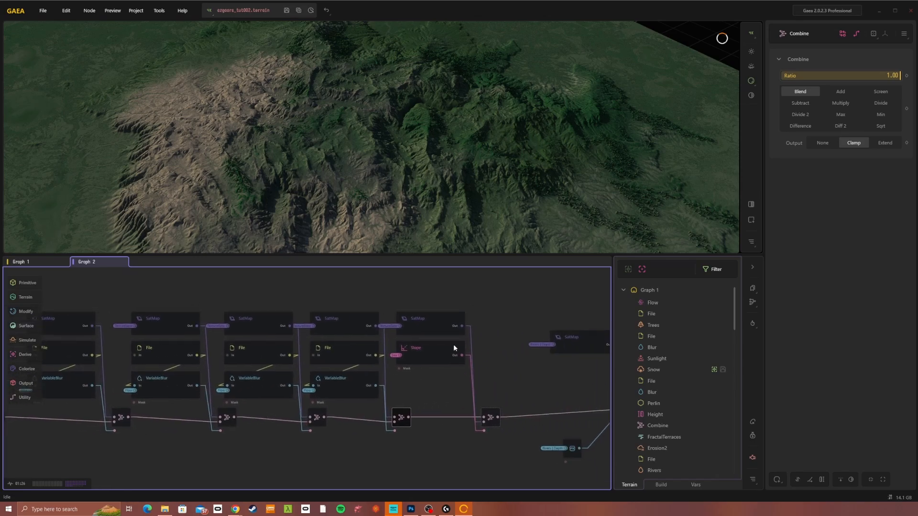
pyautogui.rightClick(412, 328)
pyautogui.click(503, 342)
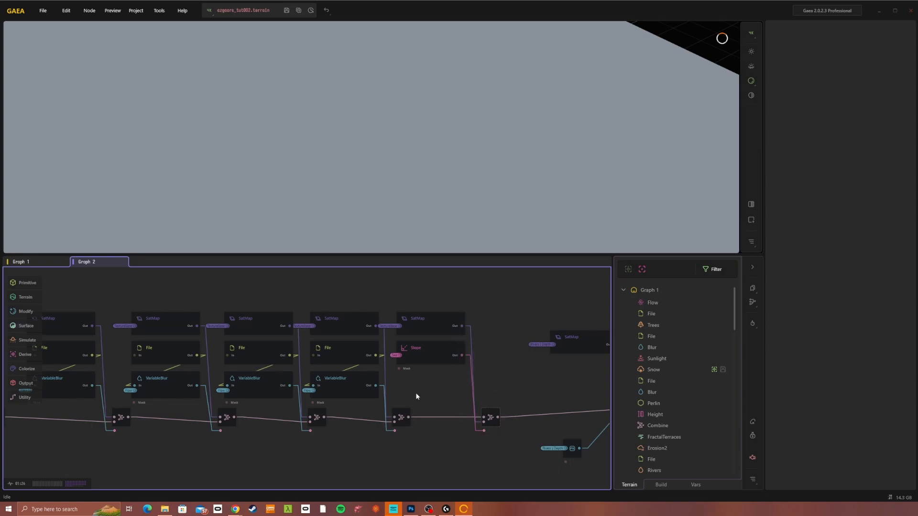
pyautogui.click(429, 356)
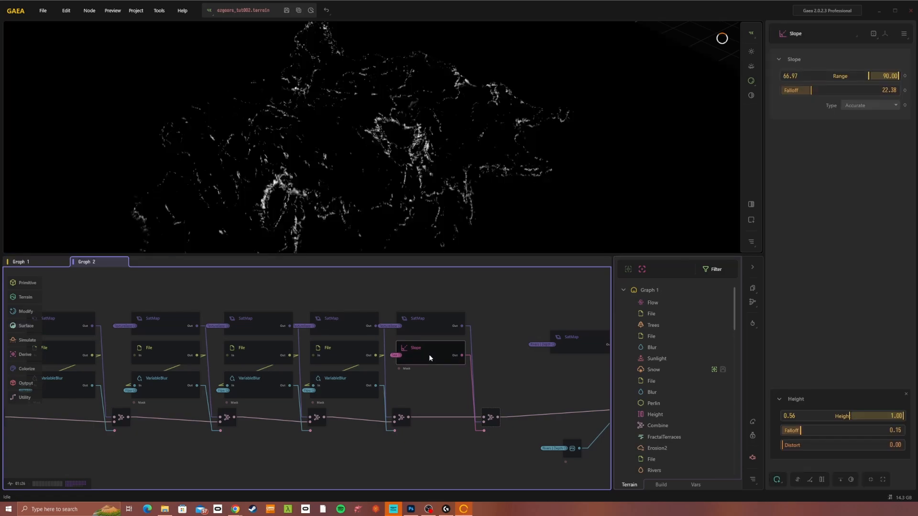
# - Preview the sixth branch's SatMap and the fifth branch's Combine node to compare the two colour layers feeding the slope blend
pyautogui.click(436, 323)
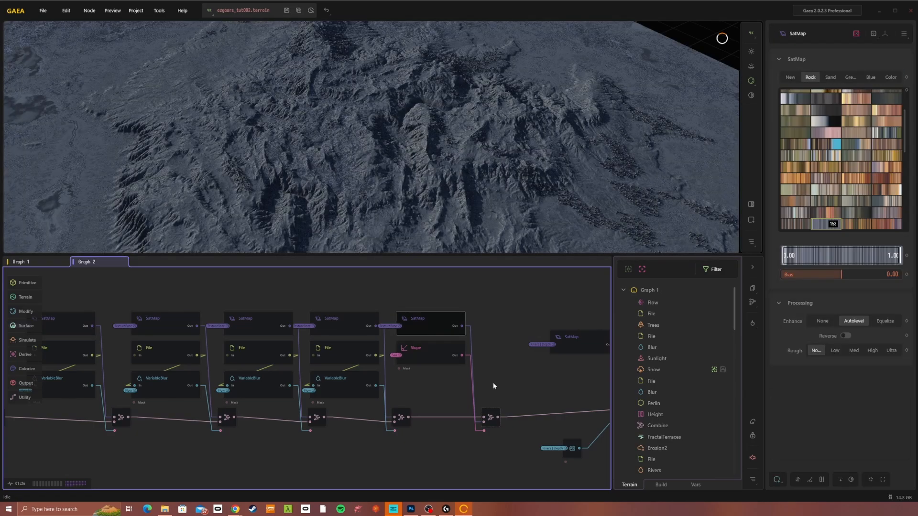
pyautogui.scroll(3, 512, 389)
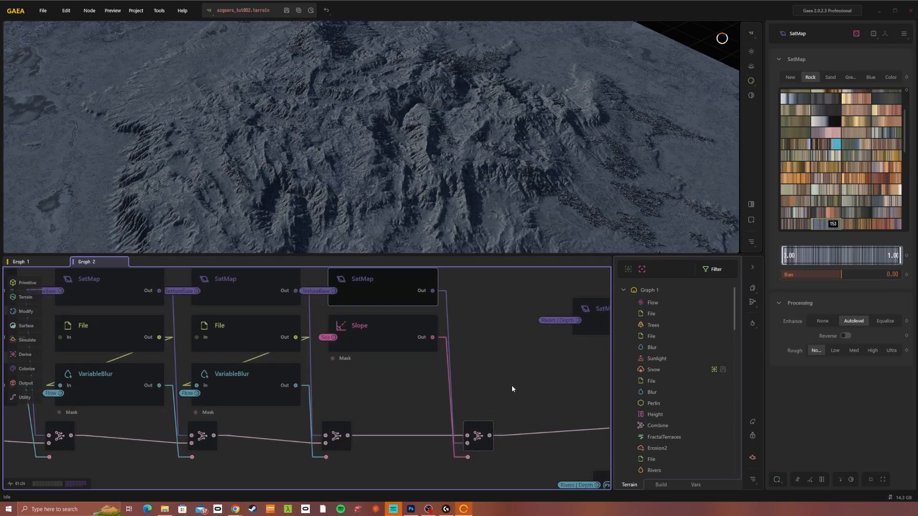
pyautogui.moveTo(338, 447)
pyautogui.mouseDown()
pyautogui.moveTo(385, 468)
pyautogui.moveTo(354, 449)
pyautogui.mouseUp()
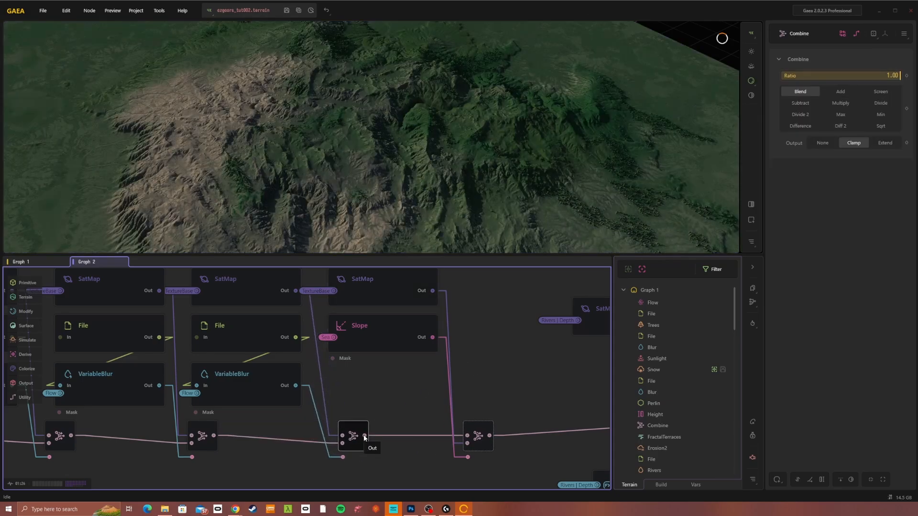
# - Try blending the fifth branch's Combine output with the sixth branch's SatMap in an extra unmasked Combine node, and delete that node
pyautogui.rightClick(387, 331)
pyautogui.moveTo(364, 436); pyautogui.dragTo(433, 291)
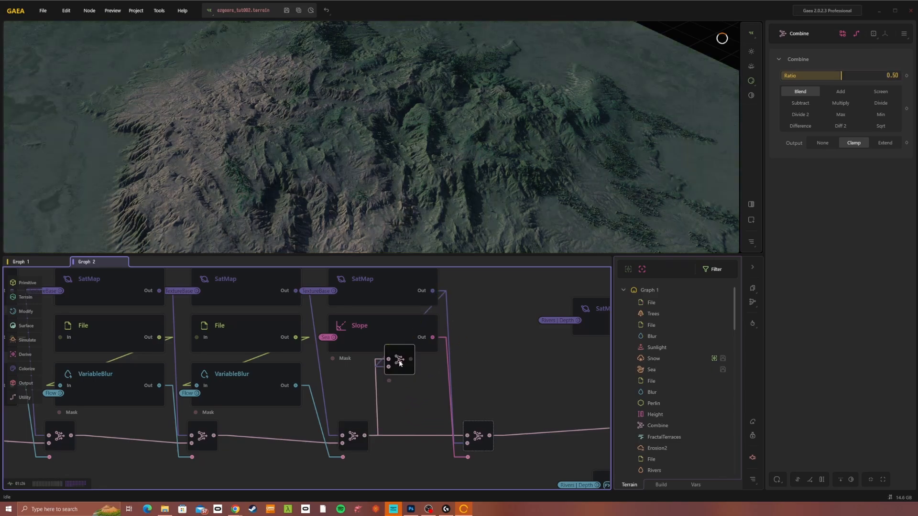
pyautogui.moveTo(401, 364); pyautogui.dragTo(516, 363)
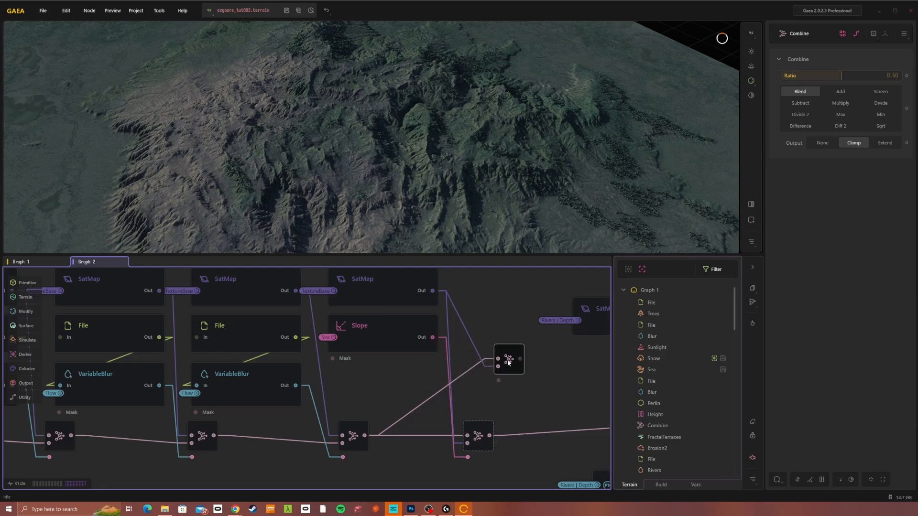
pyautogui.press('Delete')
# - Preview the sixth branch's Slope node and examine its mask on the mountains from several angles
pyautogui.click(390, 338)
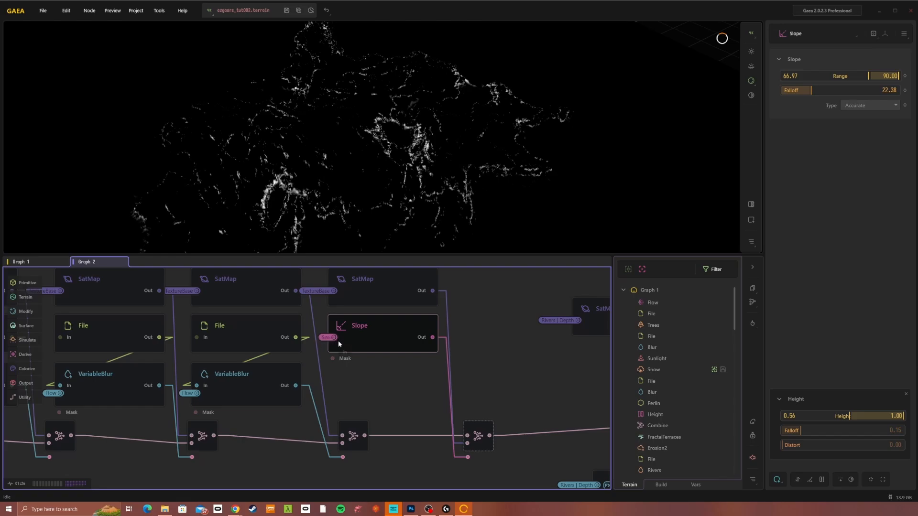
pyautogui.moveTo(420, 227); pyautogui.dragTo(385, 199)
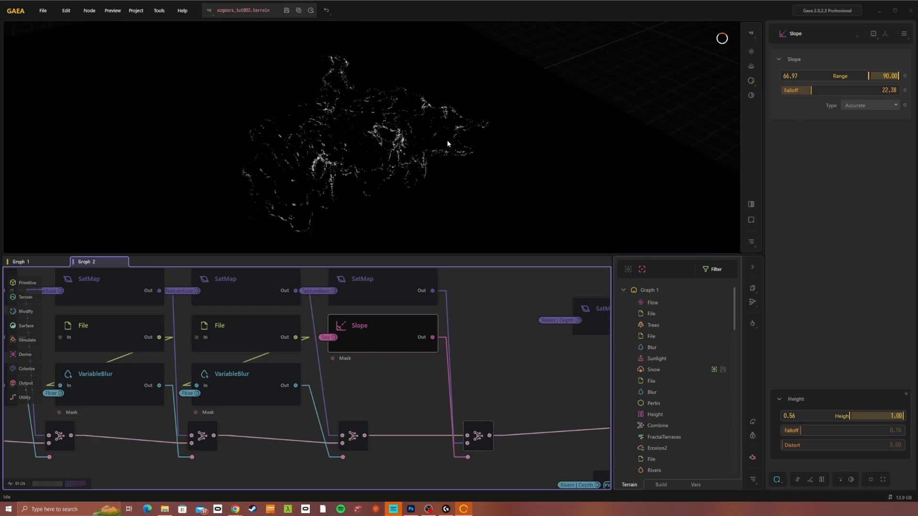
pyautogui.moveTo(447, 141); pyautogui.dragTo(446, 149)
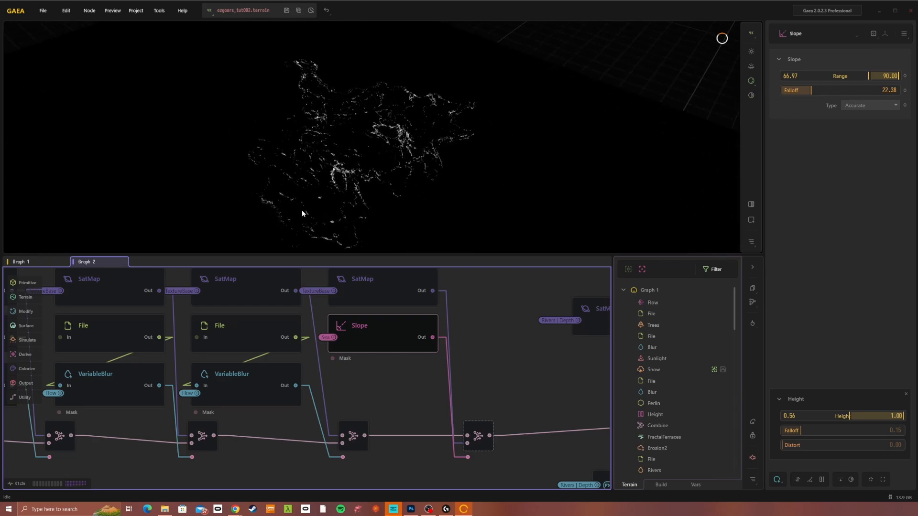
pyautogui.moveTo(302, 210); pyautogui.dragTo(297, 177)
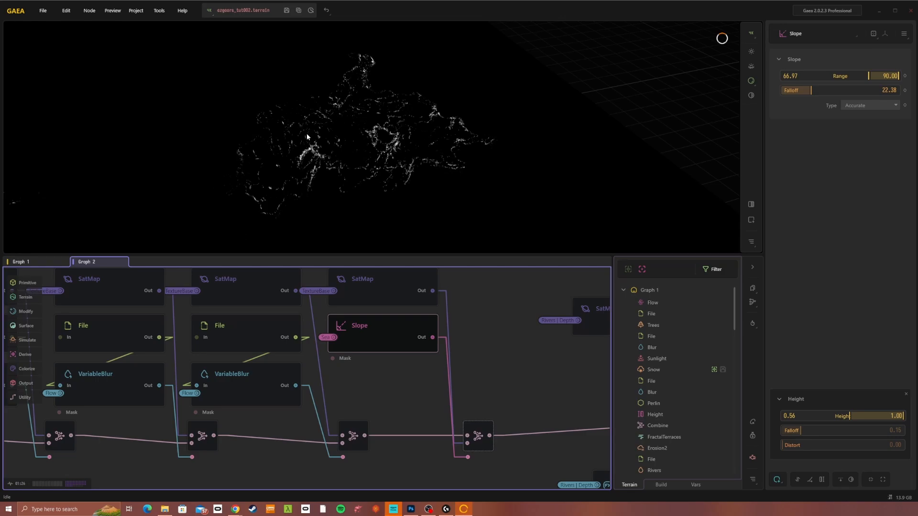
pyautogui.moveTo(307, 136); pyautogui.dragTo(321, 140)
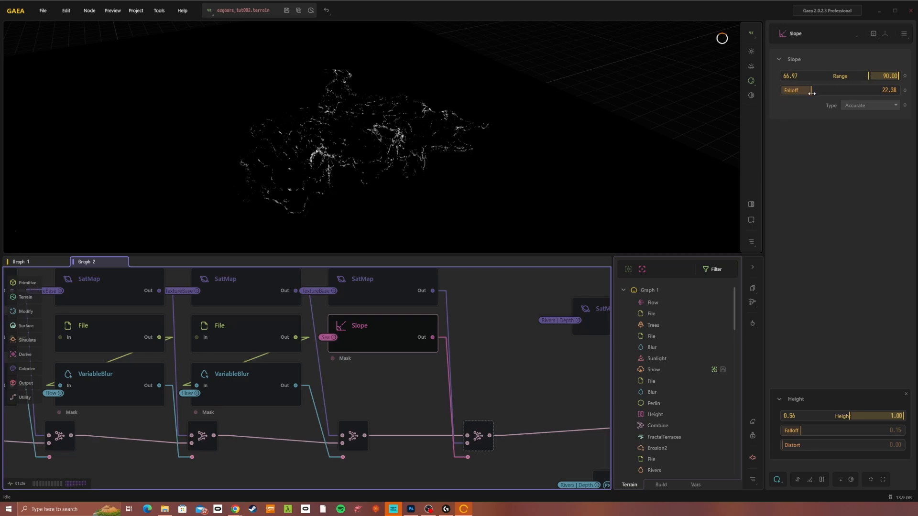
# - Examine the modifiers available for the Slope node, including Mask by Height
pyautogui.click(777, 481)
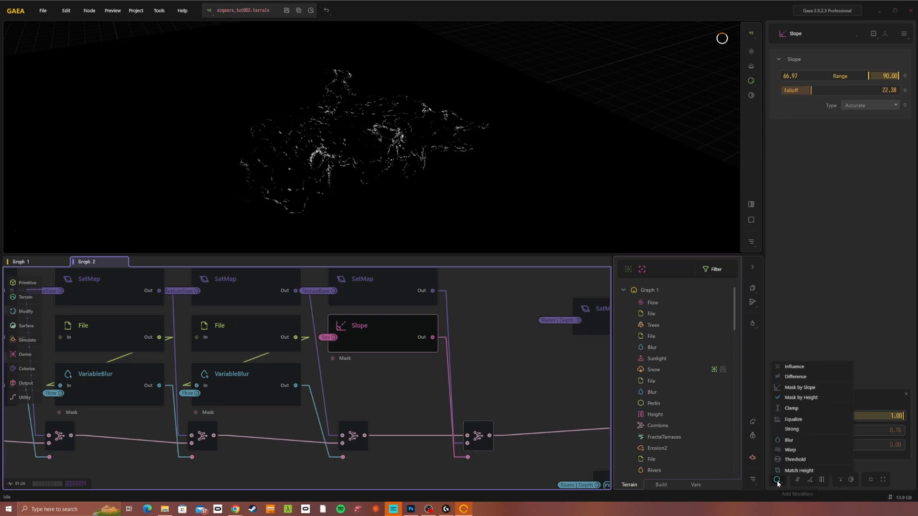
pyautogui.click(796, 401)
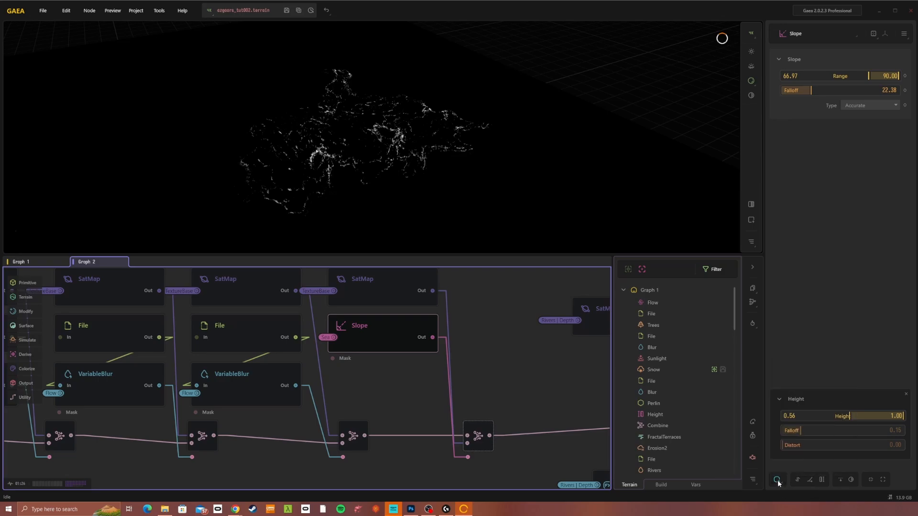
pyautogui.click(777, 480)
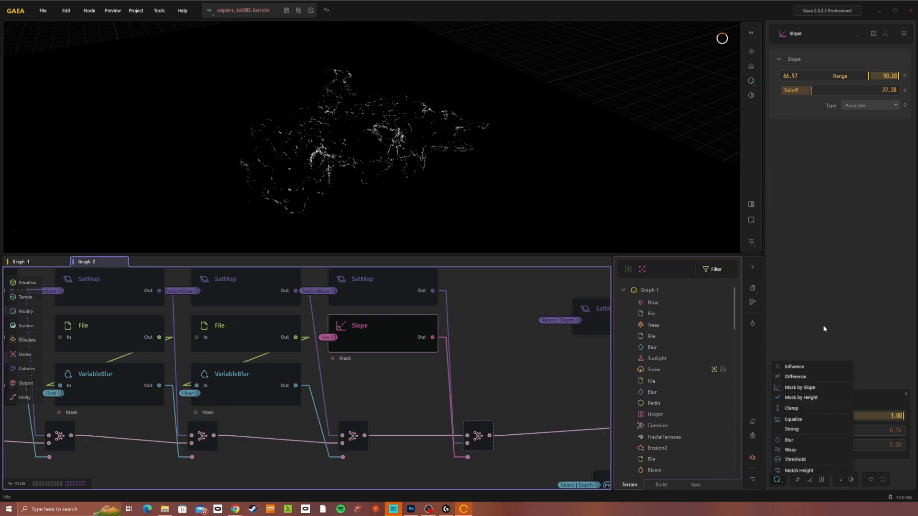
pyautogui.click(819, 287)
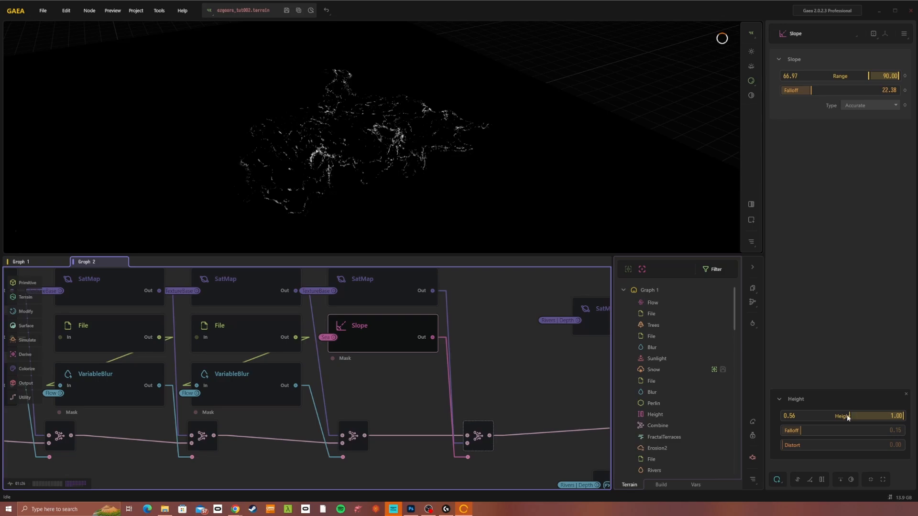
# - Lower the Slope node's Height modifier minimum to 0.21 and inspect the wider mask and its effect on the sixth Combine
pyautogui.moveTo(846, 414); pyautogui.dragTo(809, 425)
pyautogui.moveTo(196, 129); pyautogui.dragTo(335, 140)
pyautogui.moveTo(421, 138); pyautogui.dragTo(288, 79)
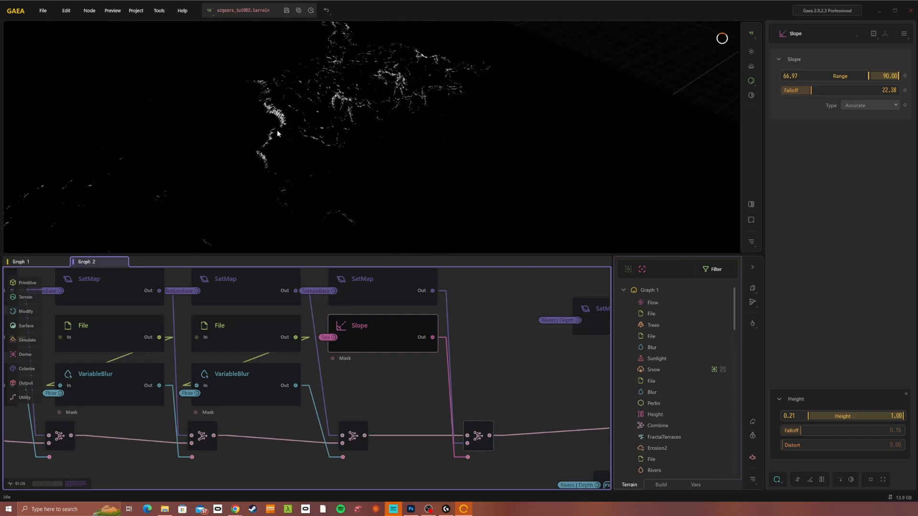
pyautogui.click(480, 435)
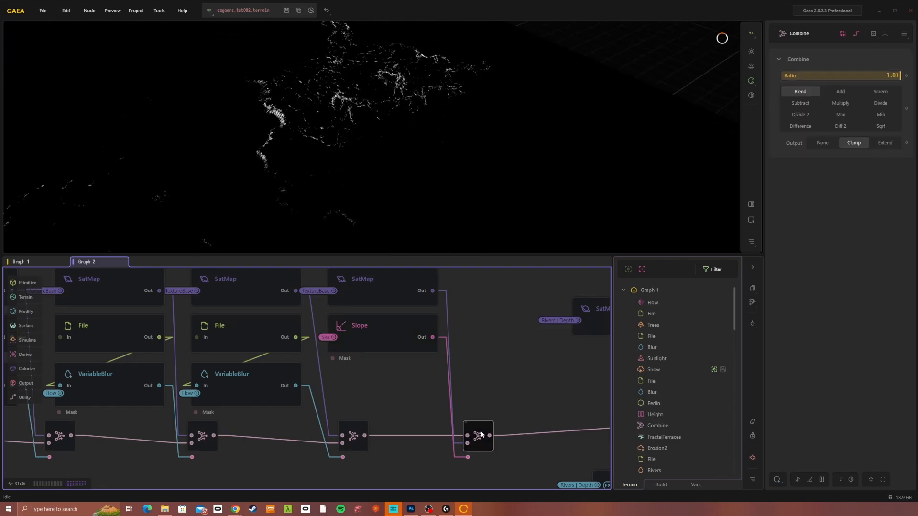
pyautogui.moveTo(328, 162); pyautogui.dragTo(379, 188)
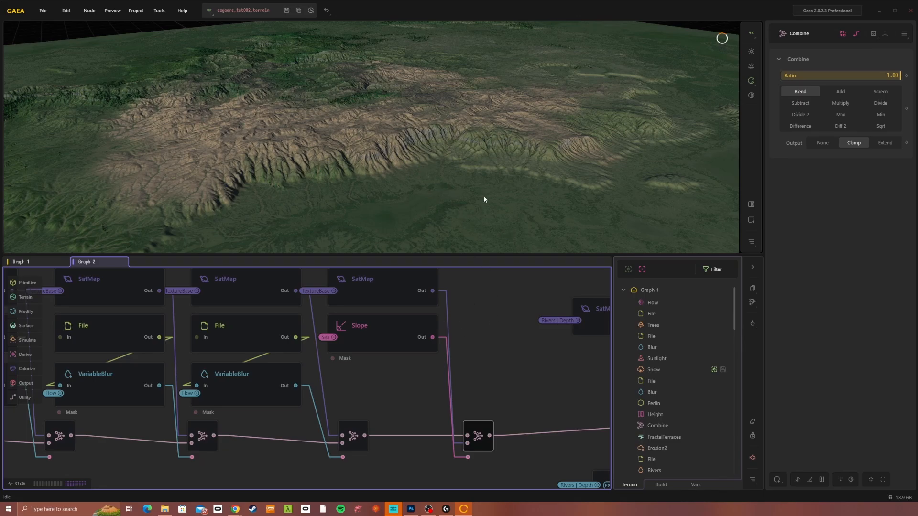
pyautogui.moveTo(483, 195); pyautogui.dragTo(383, 335)
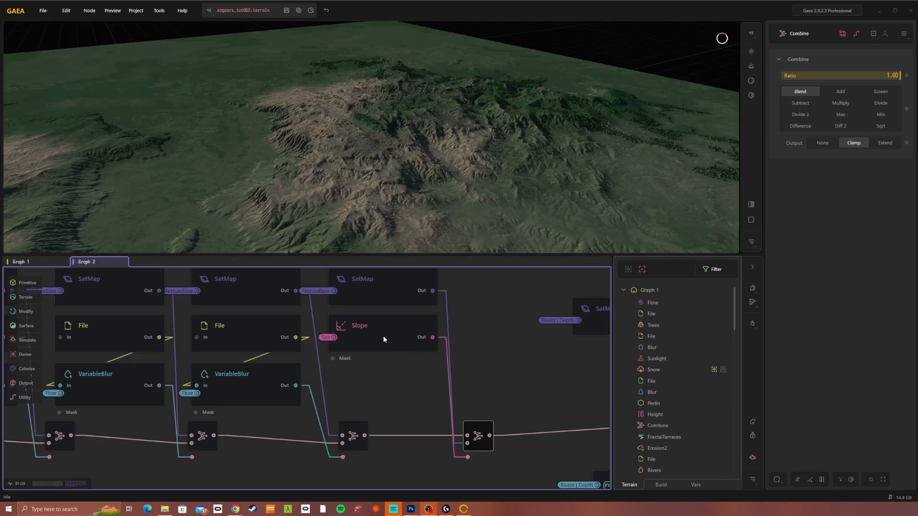
# - Set the Slope node's Height modifier minimum to 0.56 and inspect the mountain colouring on the sixth branch's Combine
pyautogui.click(383, 337)
pyautogui.moveTo(862, 419); pyautogui.dragTo(850, 416)
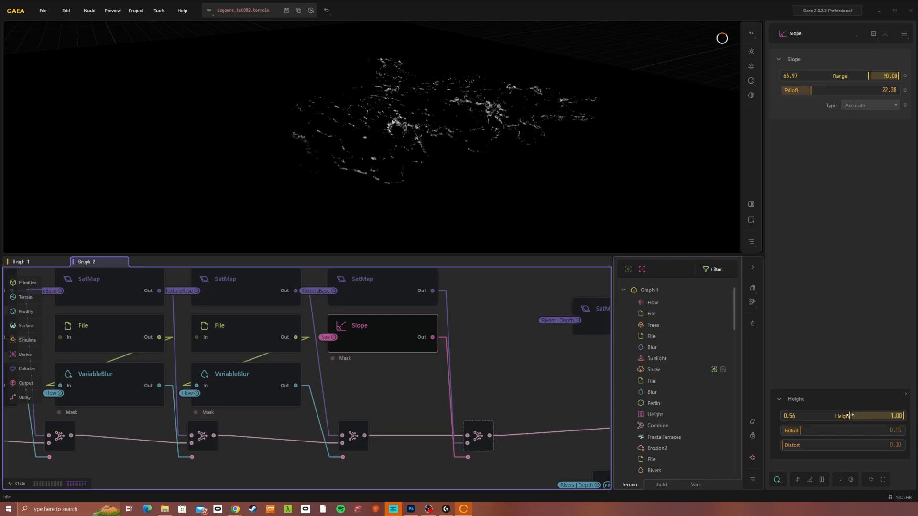
pyautogui.click(477, 437)
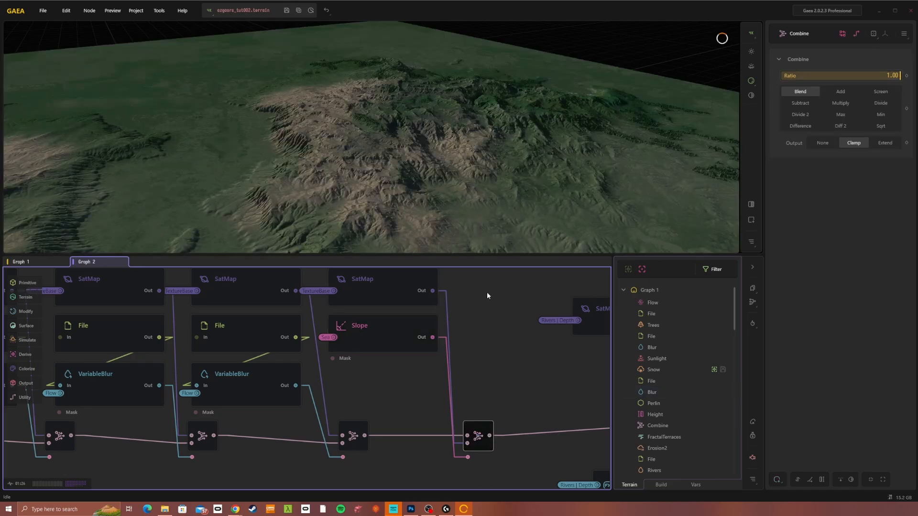
pyautogui.scroll(5, 431, 164)
pyautogui.moveTo(432, 183); pyautogui.dragTo(352, 142)
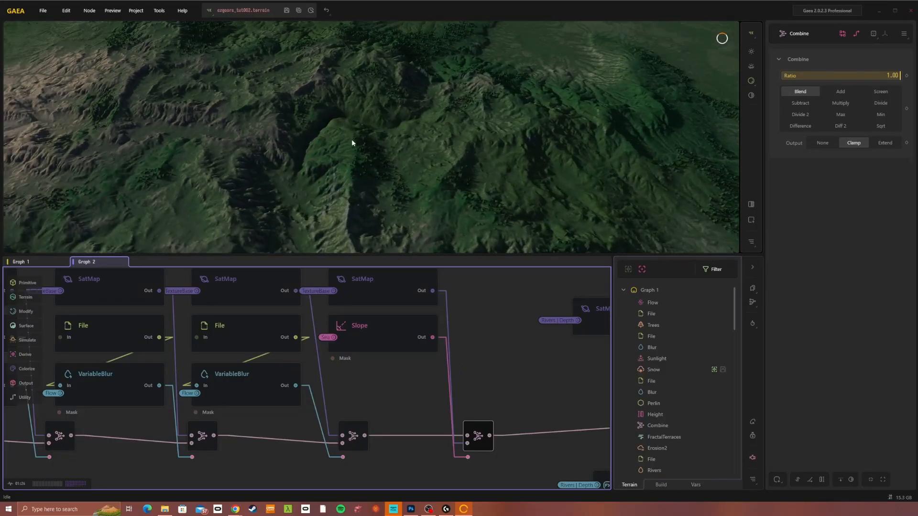
pyautogui.moveTo(393, 171); pyautogui.dragTo(381, 183)
pyautogui.moveTo(330, 126); pyautogui.dragTo(361, 183)
# - Lower the minimum of the Slope node's Range slightly and inspect the stronger steep-area colouring on the sixth Combine up close
pyautogui.click(373, 332)
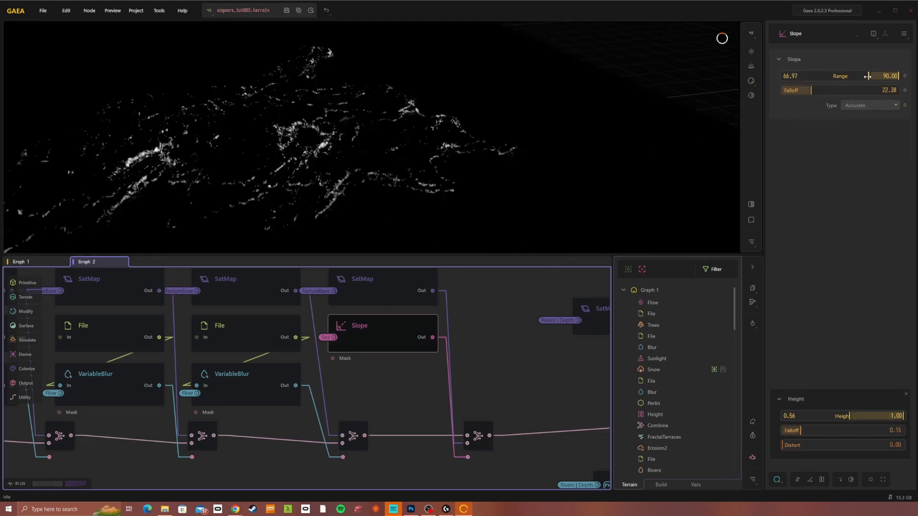
pyautogui.moveTo(867, 76); pyautogui.dragTo(858, 75)
pyautogui.click(478, 434)
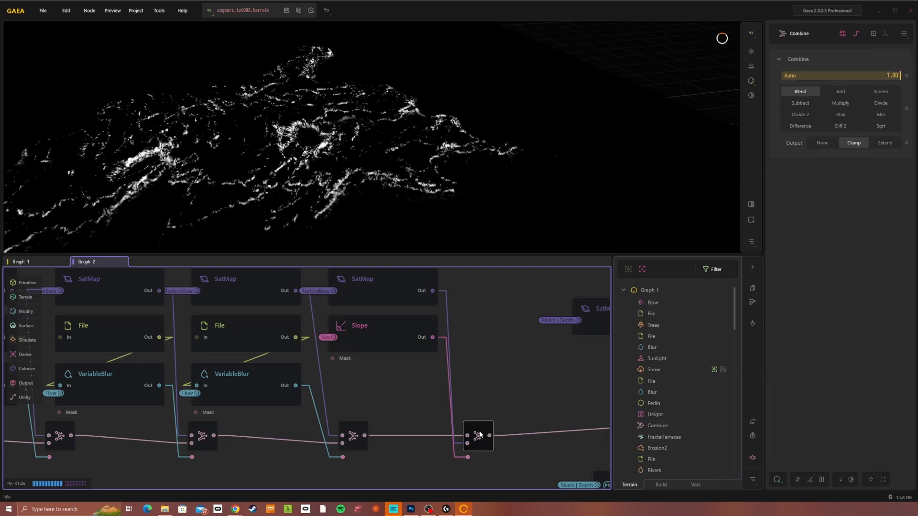
pyautogui.scroll(5, 356, 180)
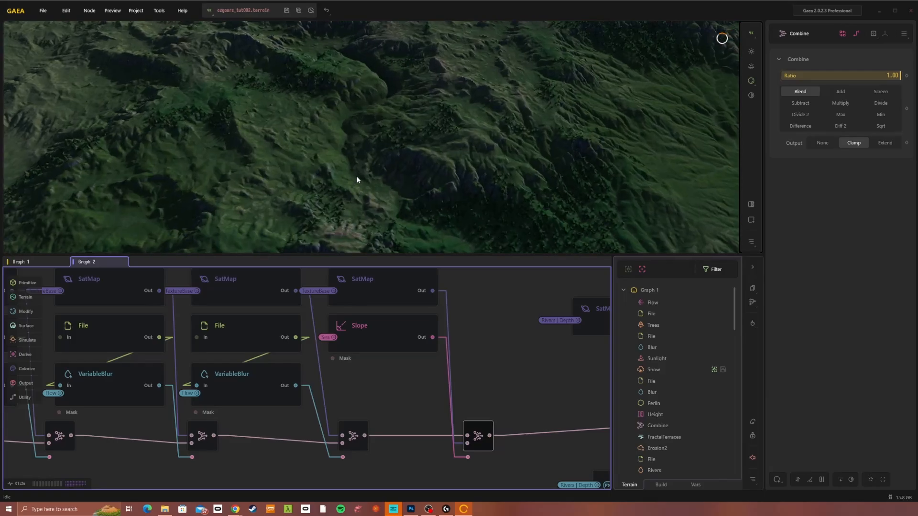
pyautogui.scroll(3, 373, 182)
pyautogui.moveTo(366, 168); pyautogui.dragTo(416, 209)
pyautogui.scroll(3, 385, 176)
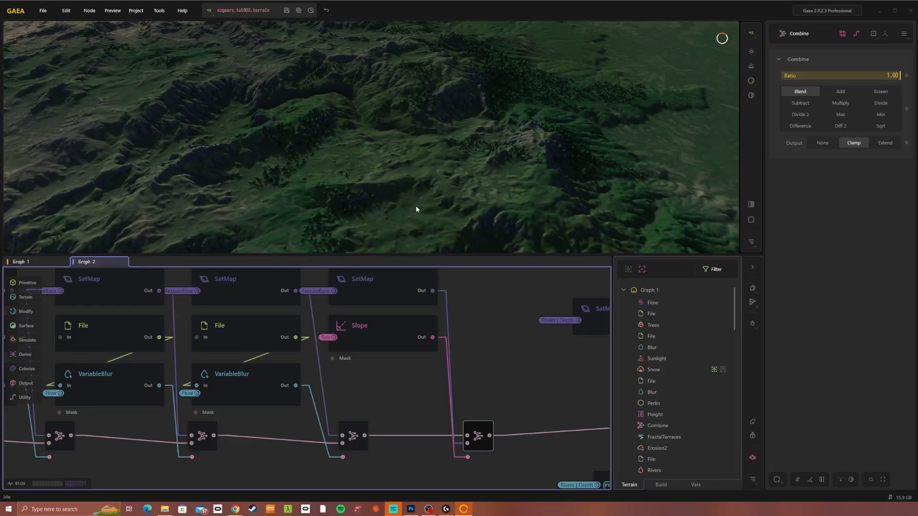
# - Go to the river branch and preview its Blue SatMap to examine the river colouring
pyautogui.scroll(-2, 503, 353)
pyautogui.moveTo(493, 358); pyautogui.dragTo(338, 365, button='middle')
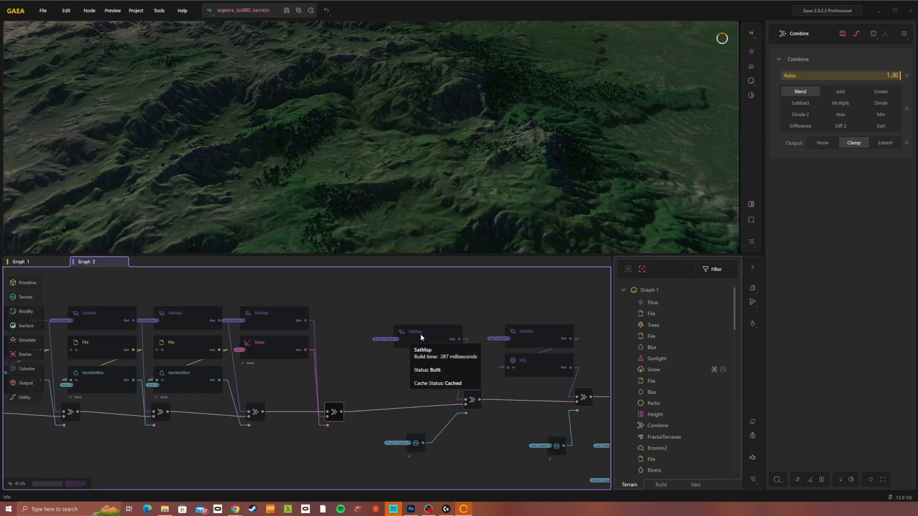
pyautogui.scroll(2, 447, 159)
pyautogui.scroll(-3, 435, 179)
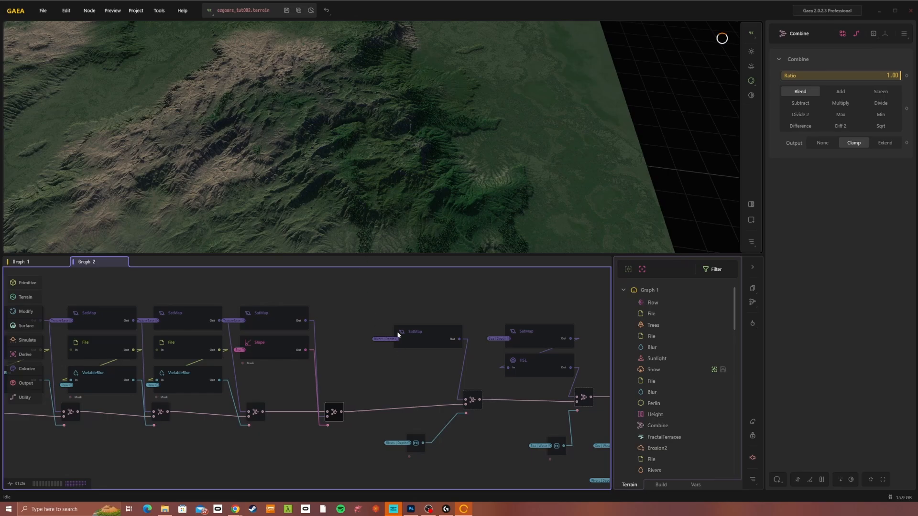
pyautogui.moveTo(398, 334); pyautogui.dragTo(407, 331, button='middle')
pyautogui.moveTo(417, 335)
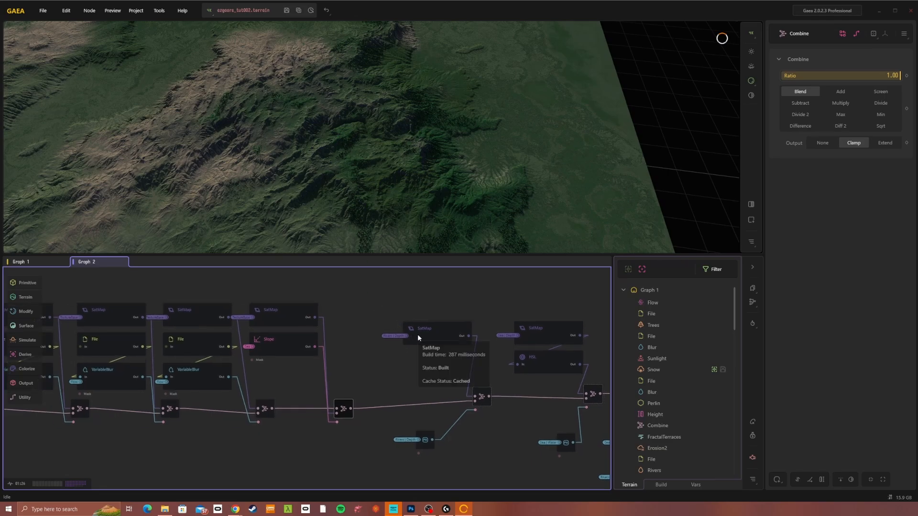
pyautogui.click(417, 335)
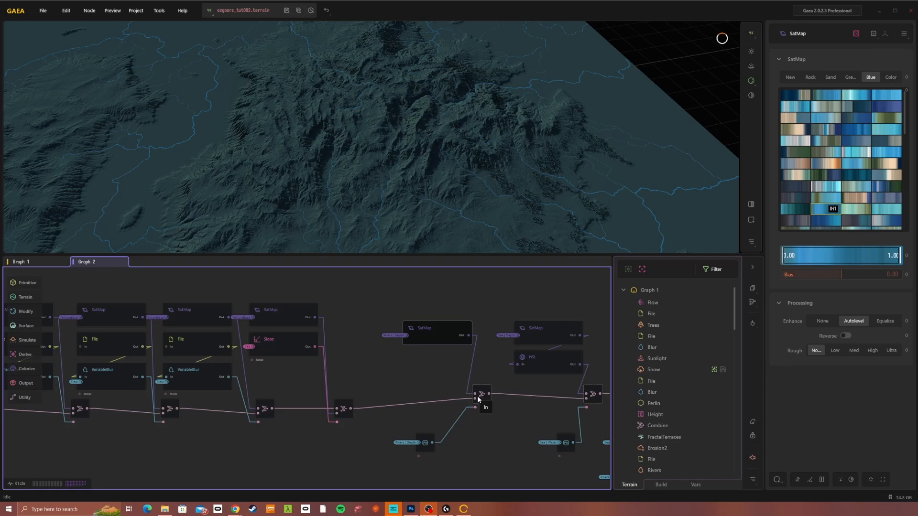
# - Preview the river branch's Adjust node, checking its Autolevel and Invert options, and its Combine node to inspect the river blend
pyautogui.click(426, 443)
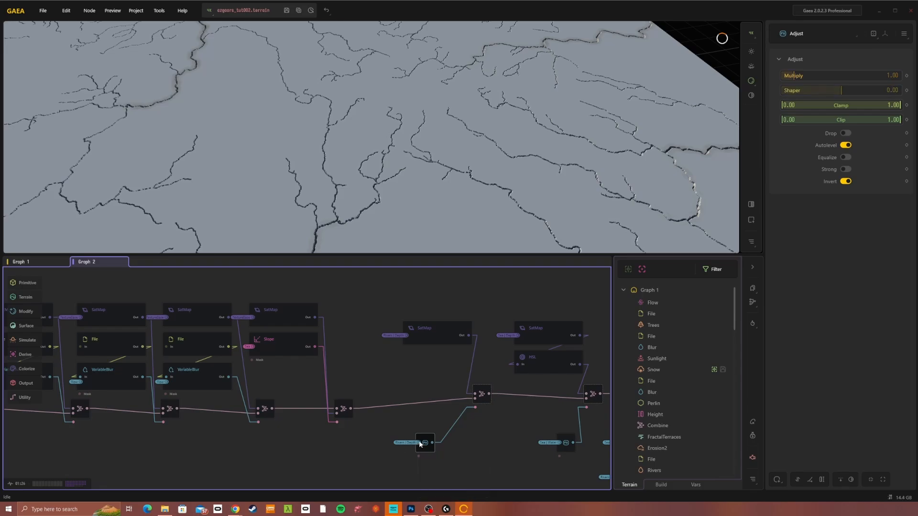
pyautogui.rightClick(421, 440)
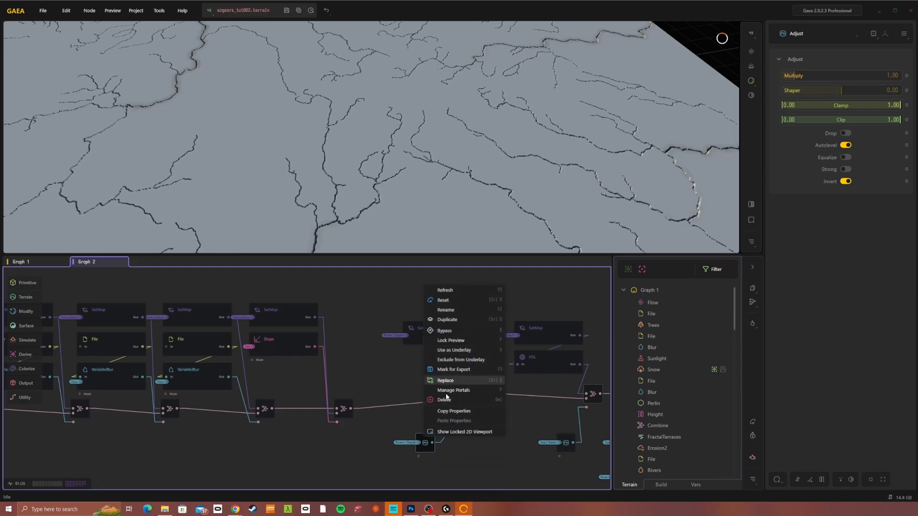
pyautogui.click(420, 445)
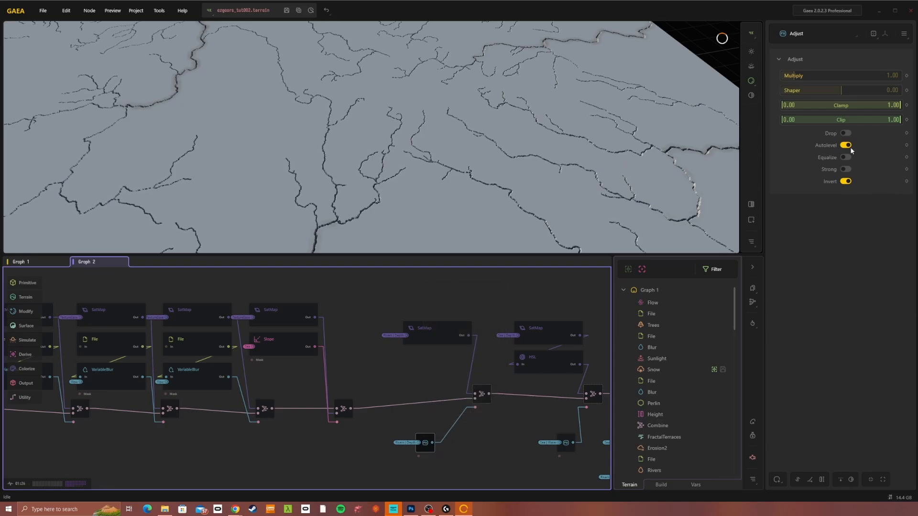
pyautogui.moveTo(507, 202); pyautogui.dragTo(454, 191)
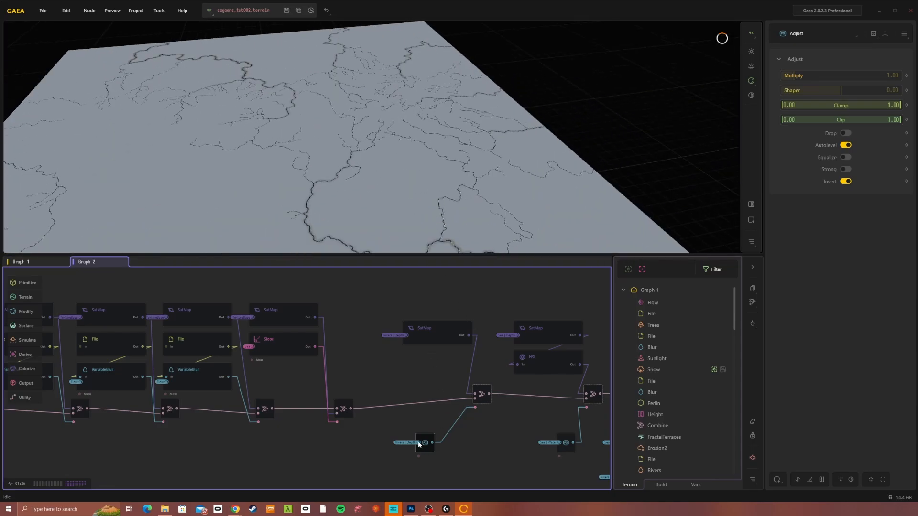
pyautogui.click(483, 394)
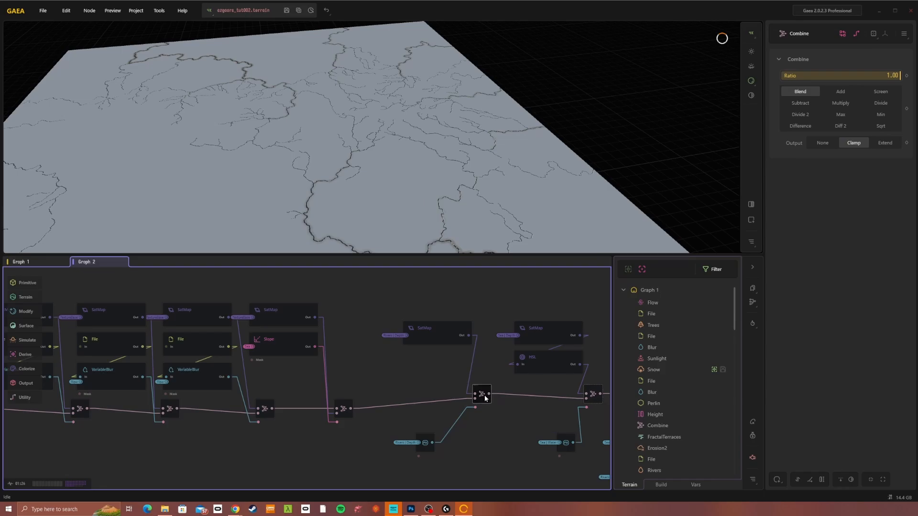
pyautogui.scroll(10, 373, 215)
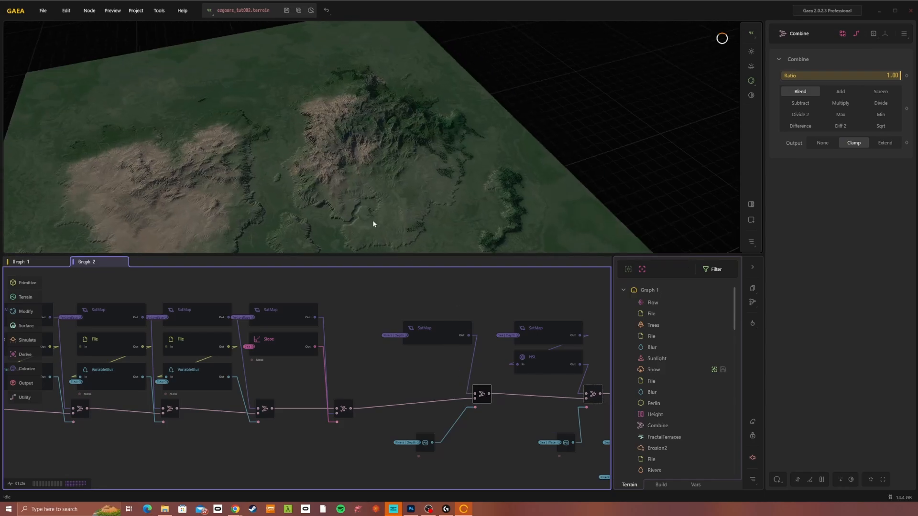
# - Examine the river branch's Combine blend up close across the lowlands, the forested mountains and the whole terrain
pyautogui.moveTo(370, 210); pyautogui.dragTo(401, 219)
pyautogui.scroll(3, 453, 162)
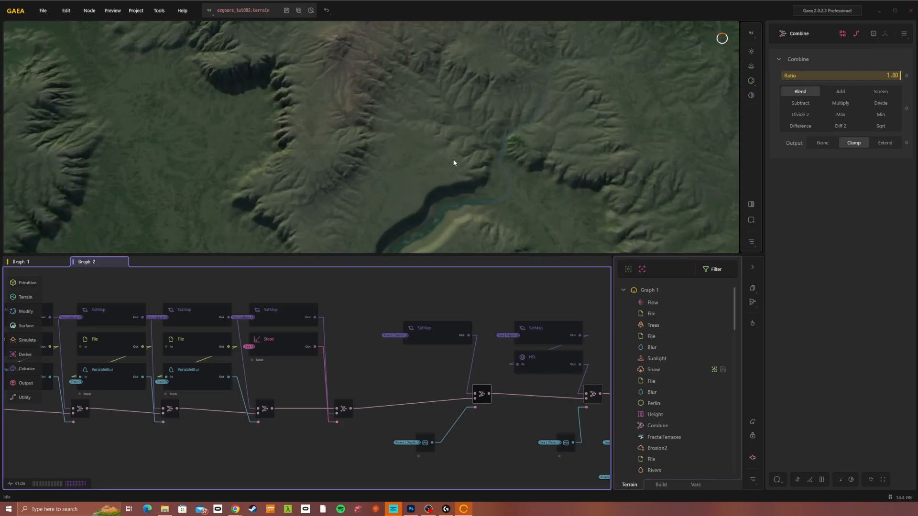
pyautogui.scroll(-3, 507, 132)
pyautogui.moveTo(515, 131); pyautogui.dragTo(493, 162, button='middle')
pyautogui.scroll(-3, 486, 157)
pyautogui.moveTo(493, 163); pyautogui.dragTo(307, 173)
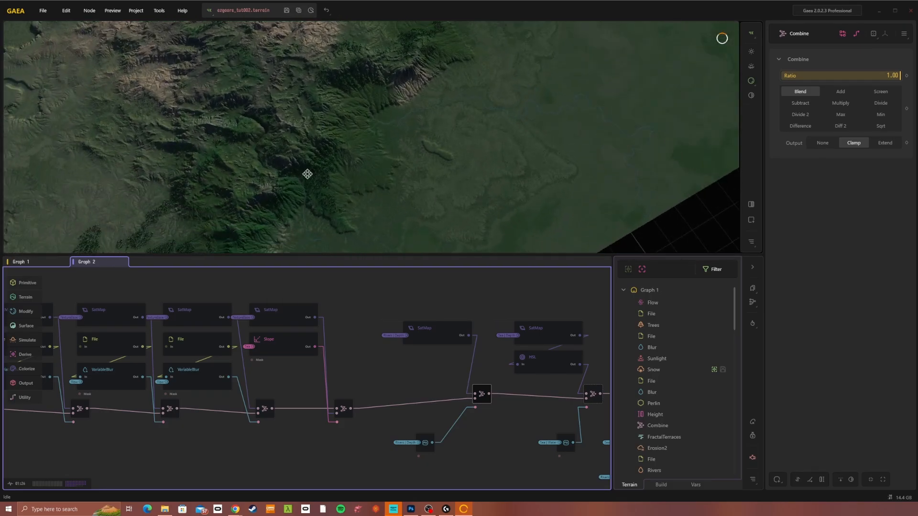
pyautogui.moveTo(307, 174); pyautogui.dragTo(315, 174, button='middle')
pyautogui.scroll(3, 315, 174)
pyautogui.scroll(2, 321, 161)
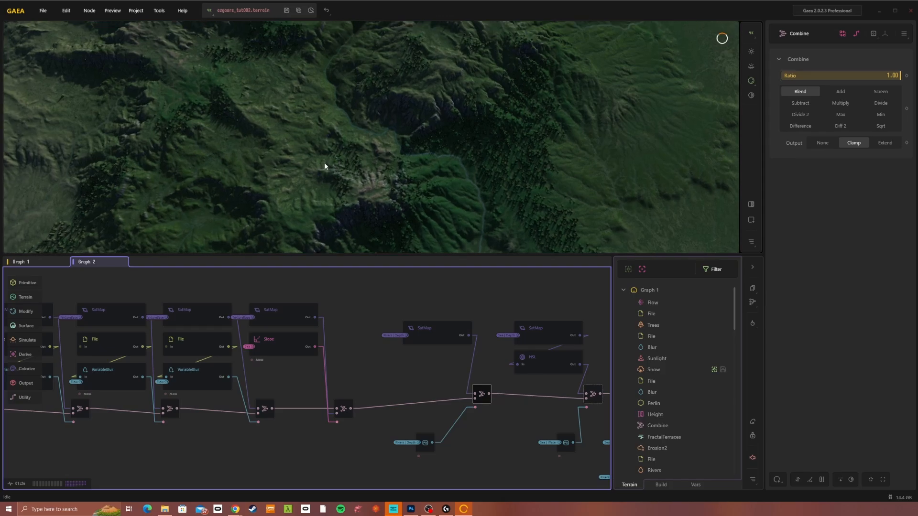
pyautogui.scroll(-5, 346, 189)
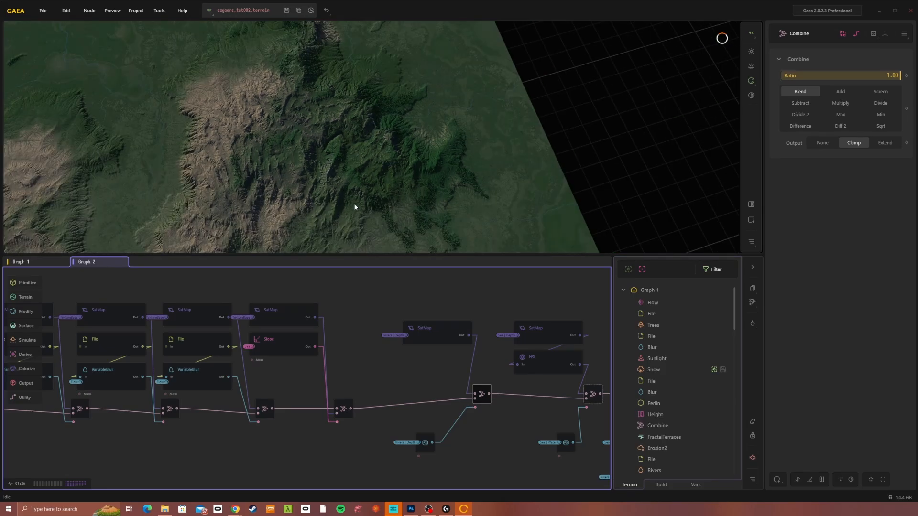
pyautogui.scroll(3, 354, 200)
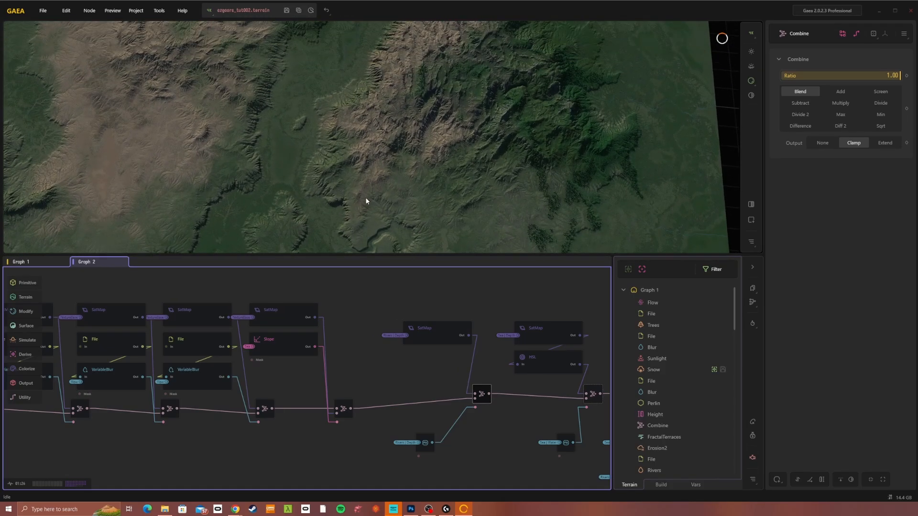
# - Try the Equalize option on the river branch's Adjust node, inspect the rivers on its Combine, and switch the option back off
pyautogui.click(429, 446)
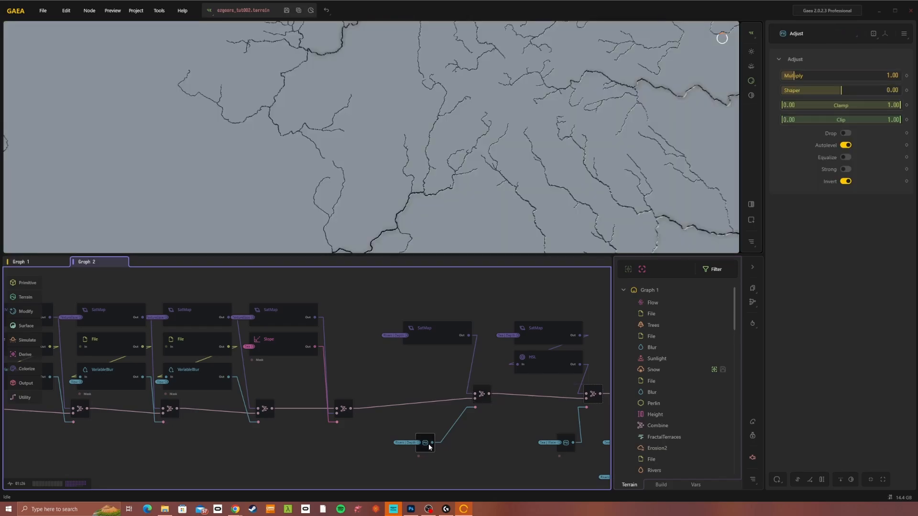
pyautogui.click(845, 157)
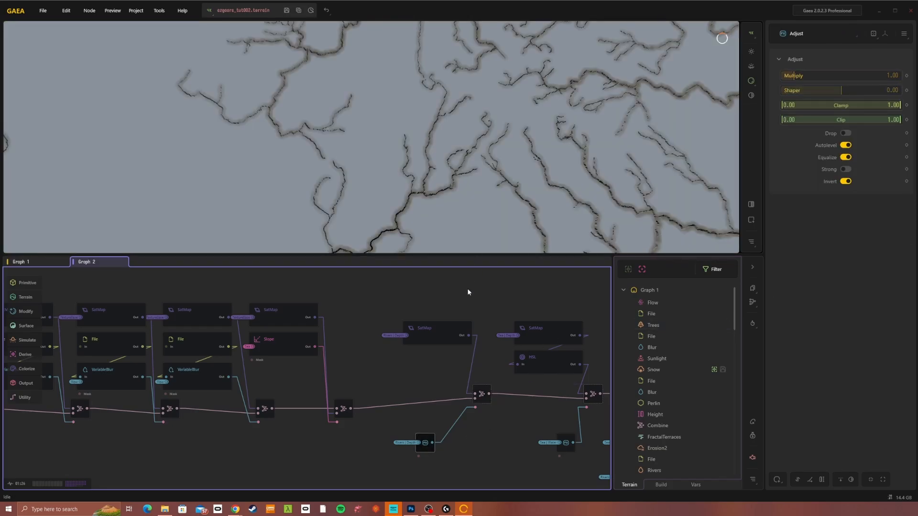
pyautogui.click(488, 398)
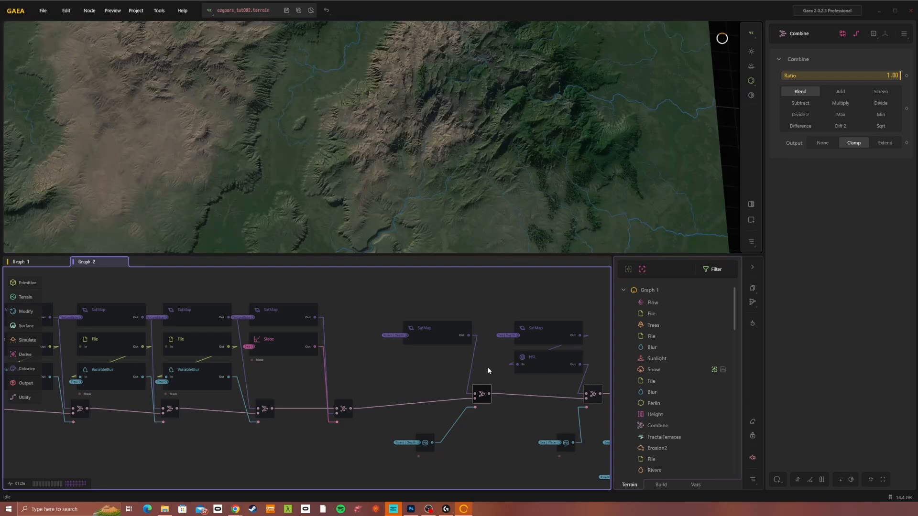
pyautogui.moveTo(468, 218); pyautogui.dragTo(401, 247)
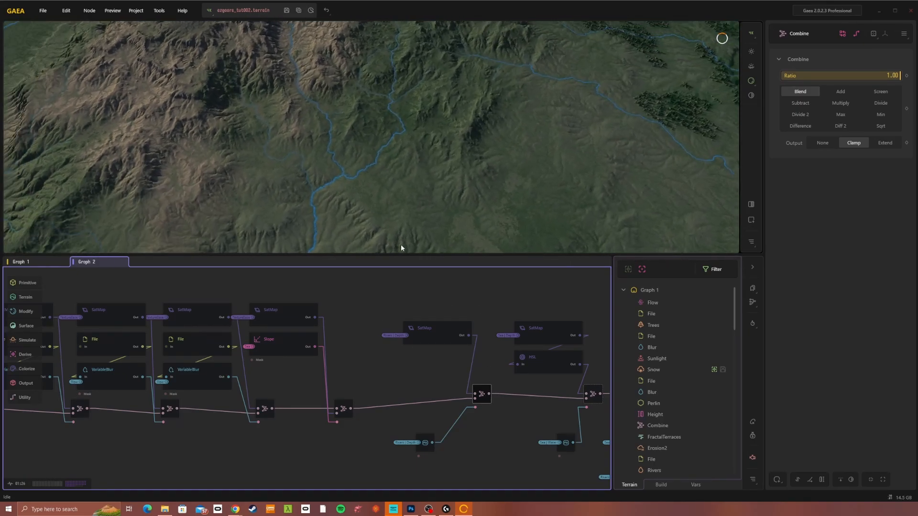
pyautogui.click(425, 443)
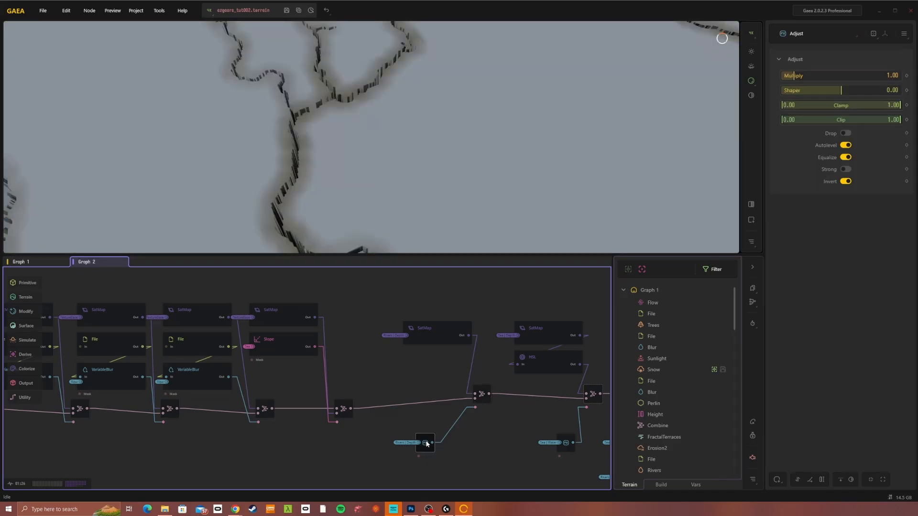
pyautogui.click(845, 157)
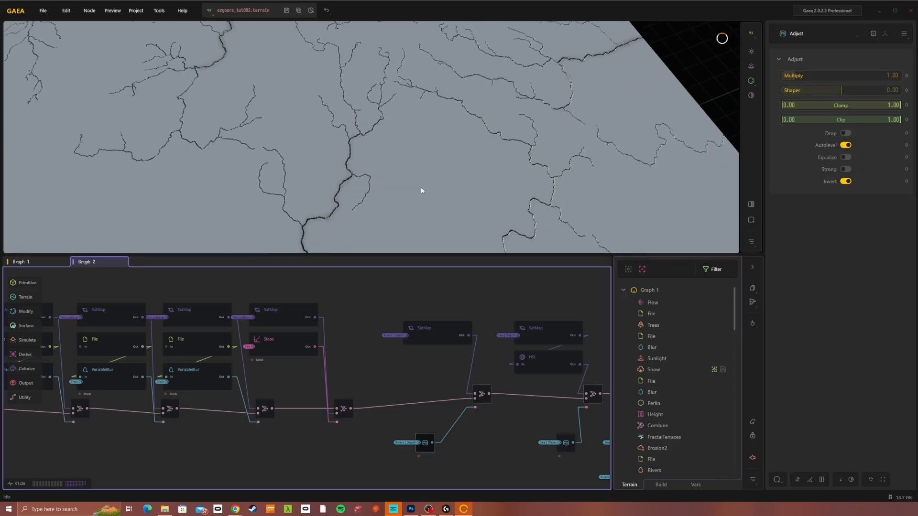
# - Set the Shaper of the river branch's Adjust node to -0.48 and inspect the rivers on its Combine
pyautogui.moveTo(421, 190); pyautogui.dragTo(407, 121)
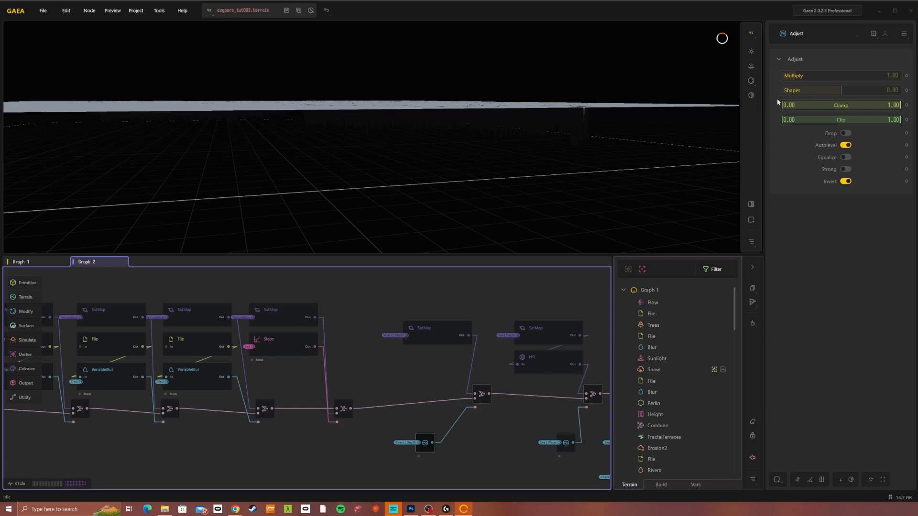
pyautogui.moveTo(841, 90); pyautogui.dragTo(811, 90)
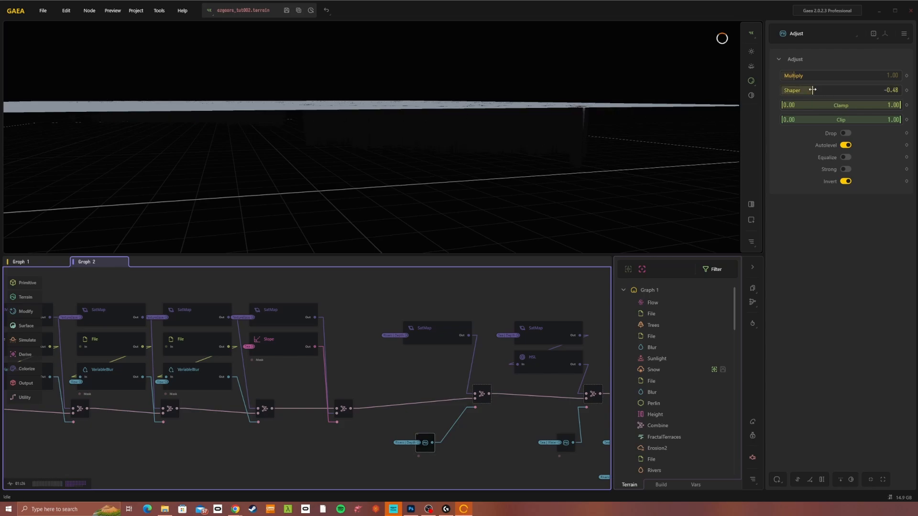
pyautogui.click(481, 393)
pyautogui.scroll(5, 420, 211)
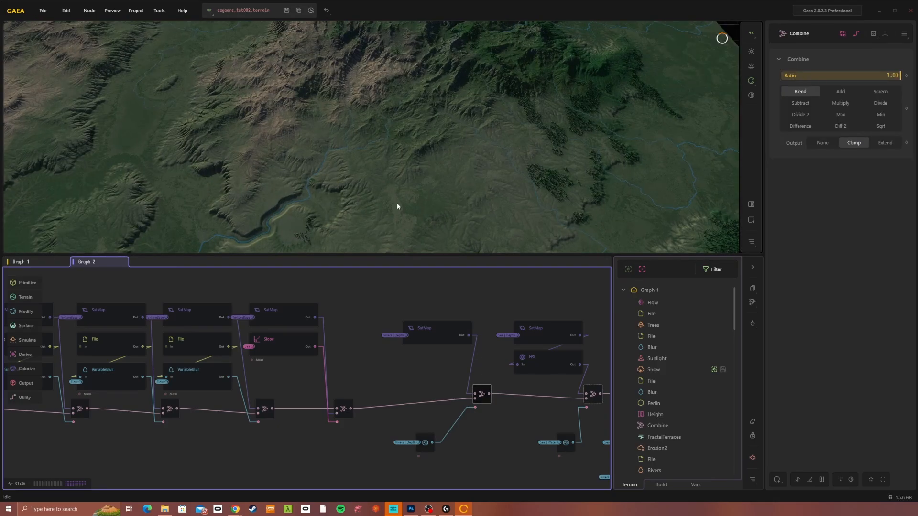
pyautogui.moveTo(375, 199); pyautogui.dragTo(384, 224)
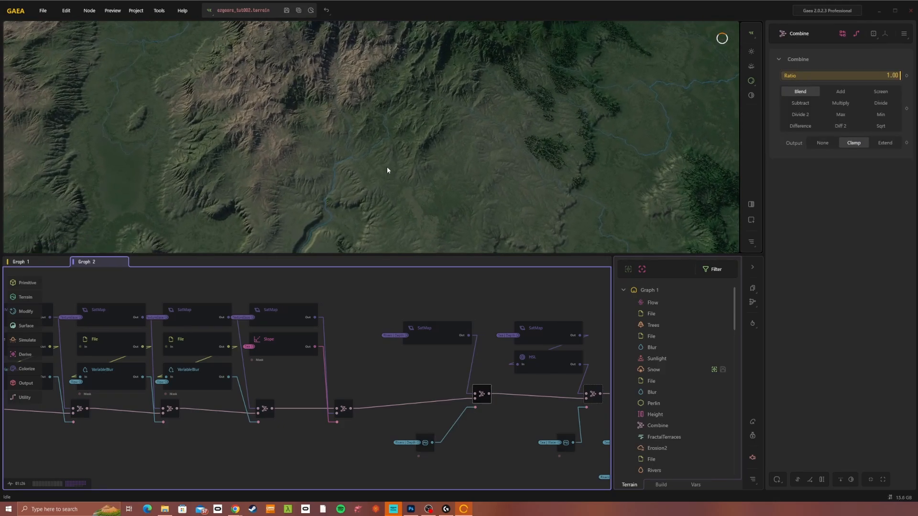
pyautogui.moveTo(387, 170)
pyautogui.mouseDown()
pyautogui.moveTo(390, 184)
pyautogui.moveTo(374, 172)
pyautogui.moveTo(396, 172)
pyautogui.mouseUp()
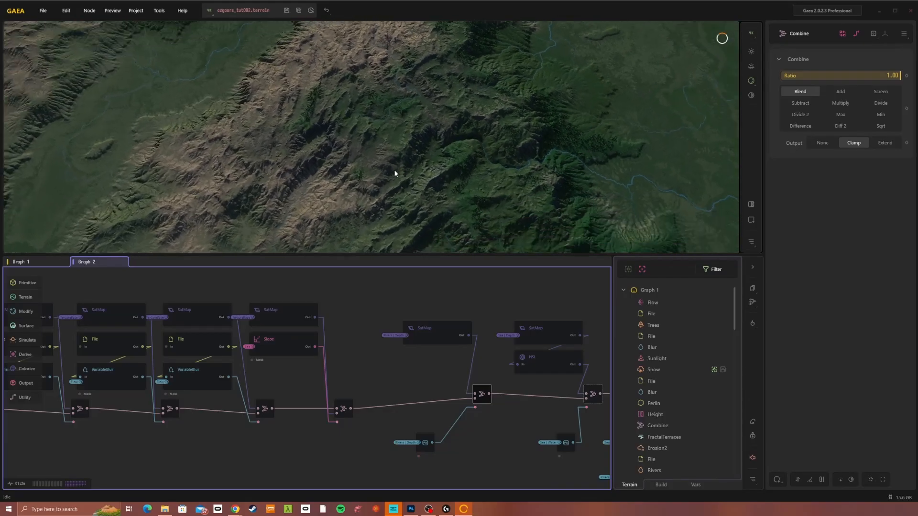
pyautogui.moveTo(317, 210); pyautogui.dragTo(352, 232)
# - Go to the sea branch and preview its Blue SatMap, examining the ocean and coastline colouring around the islands
pyautogui.moveTo(489, 383); pyautogui.dragTo(397, 377, button='middle')
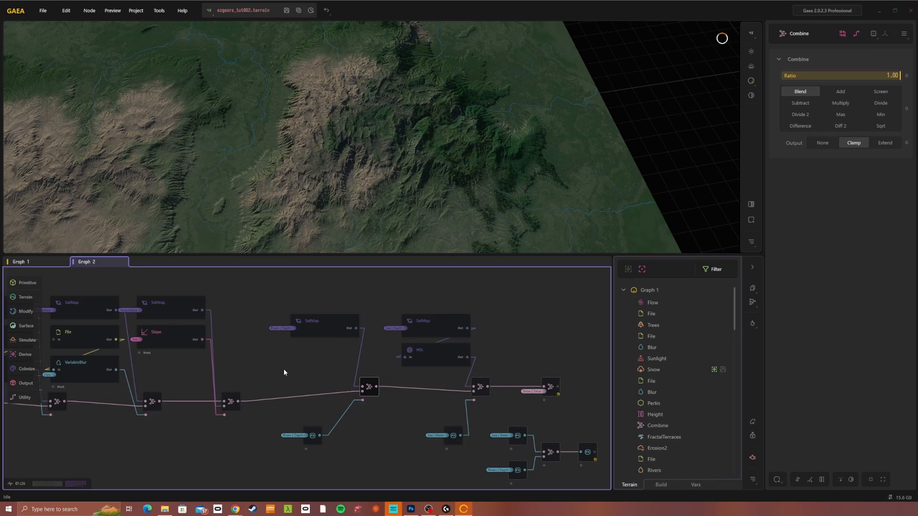
pyautogui.click(425, 321)
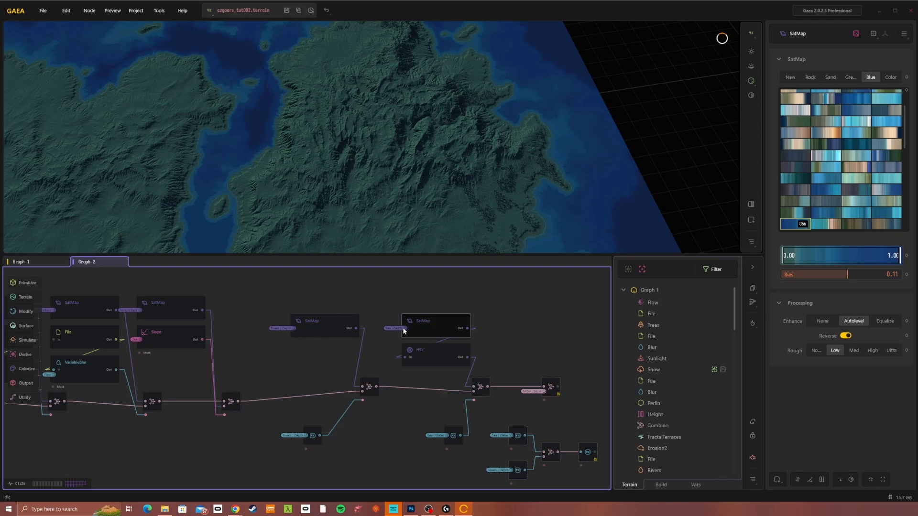
pyautogui.moveTo(429, 176); pyautogui.dragTo(407, 191, button='middle')
pyautogui.scroll(-5, 383, 200)
pyautogui.moveTo(357, 210); pyautogui.dragTo(363, 219, button='middle')
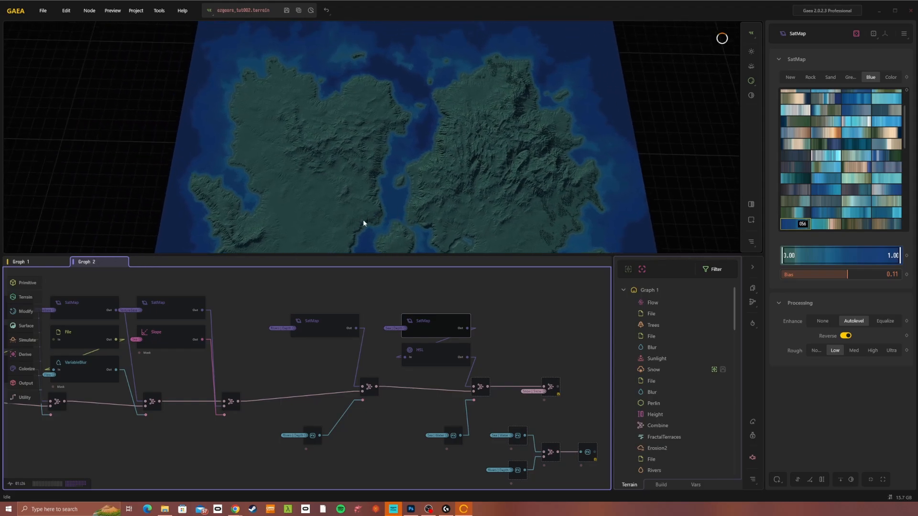
pyautogui.moveTo(363, 219); pyautogui.dragTo(388, 190)
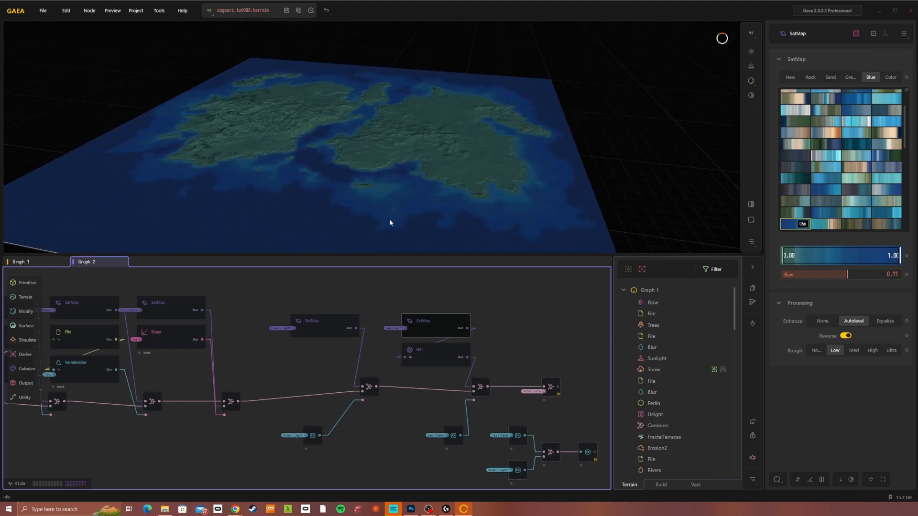
pyautogui.moveTo(389, 219); pyautogui.dragTo(295, 231)
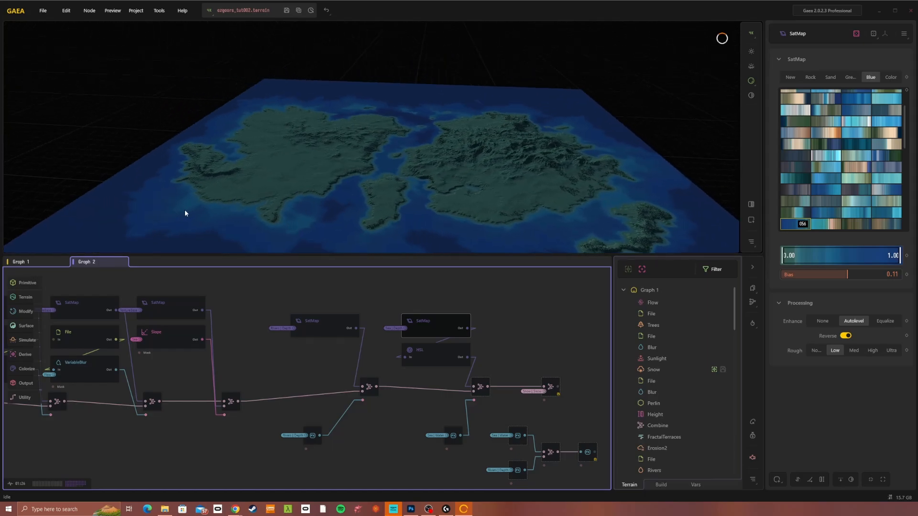
pyautogui.moveTo(193, 222); pyautogui.dragTo(214, 124)
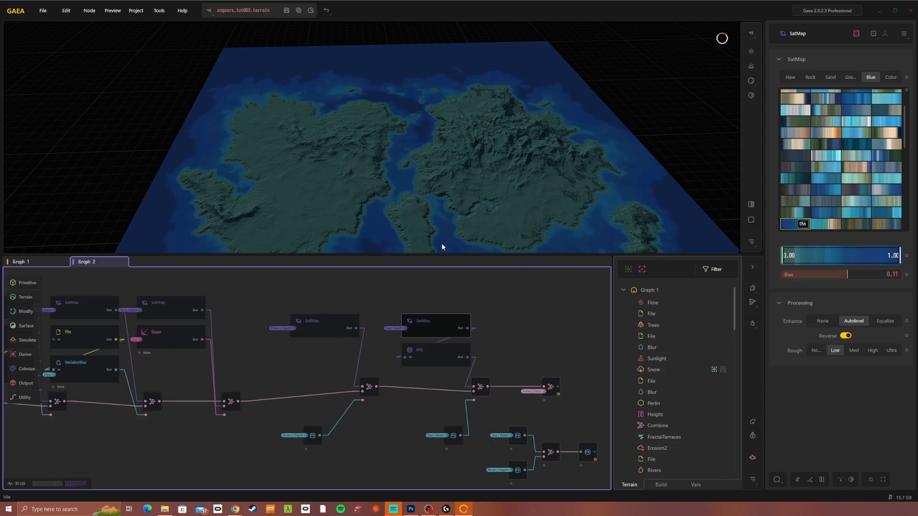
pyautogui.moveTo(441, 247); pyautogui.dragTo(434, 213)
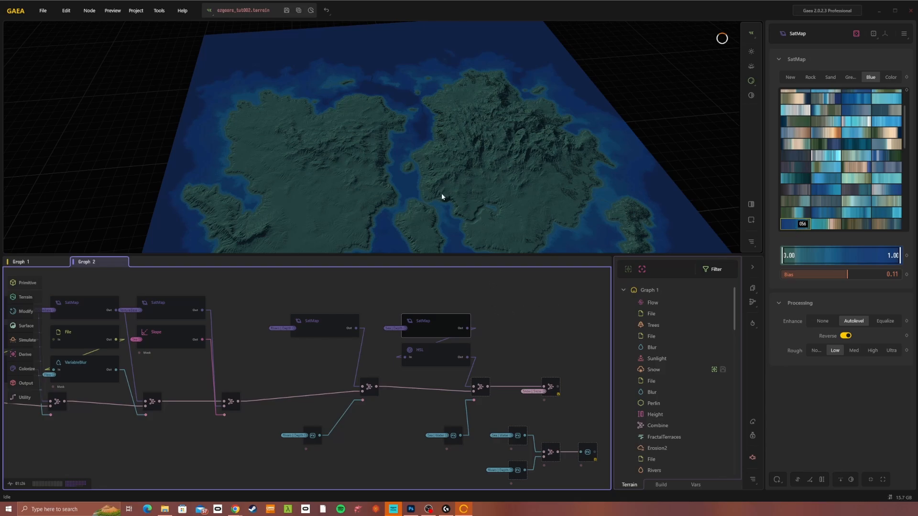
pyautogui.moveTo(441, 195); pyautogui.dragTo(434, 213)
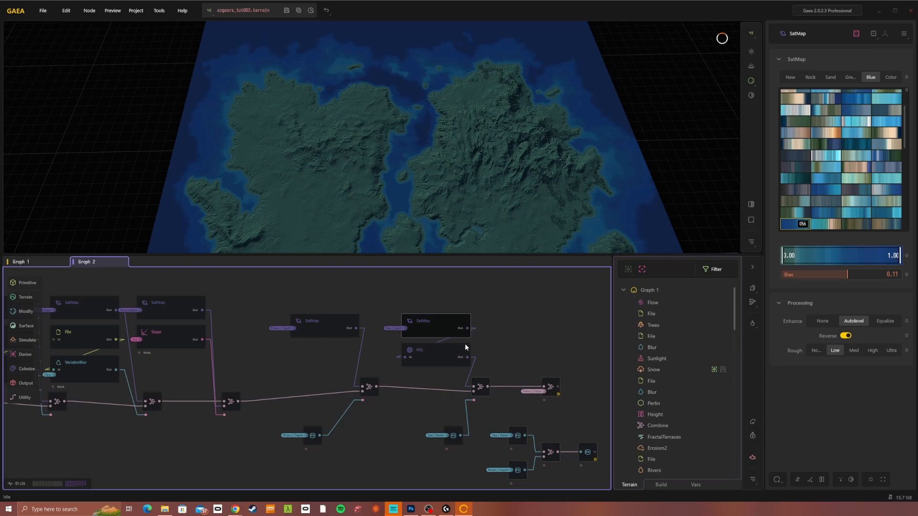
# - Preview the sea branch's HSL node, and shift its Adjust node slightly away from the neighbouring mask nodes while previewing the land mask
pyautogui.click(430, 351)
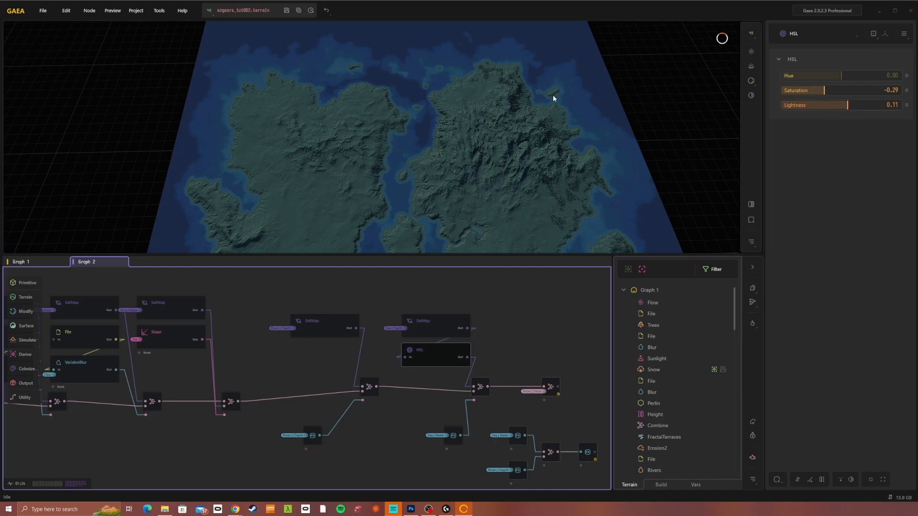
pyautogui.moveTo(471, 163); pyautogui.dragTo(430, 180)
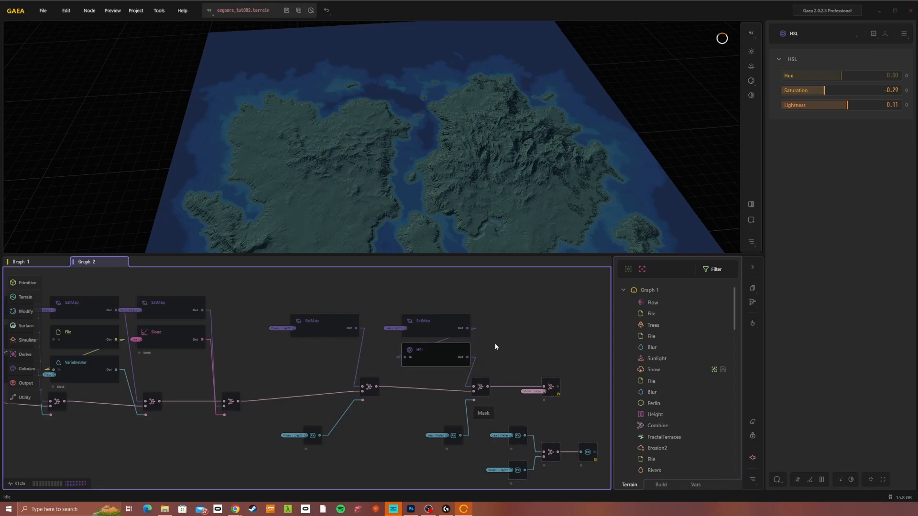
pyautogui.moveTo(457, 438); pyautogui.dragTo(436, 436)
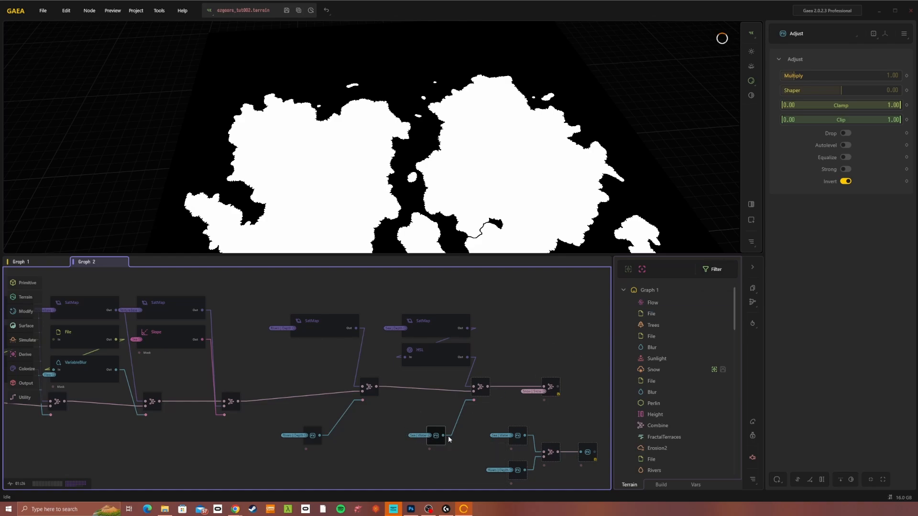
# - Preview the sea branch's Combine node and examine how the ocean colours blend around the islands
pyautogui.click(480, 388)
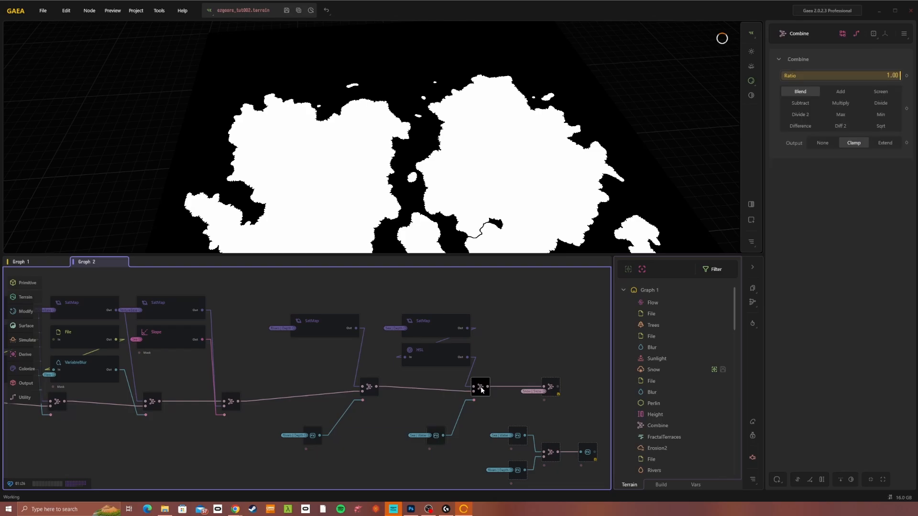
pyautogui.moveTo(438, 201); pyautogui.dragTo(410, 217)
pyautogui.scroll(-3, 470, 205)
pyautogui.scroll(2, 422, 186)
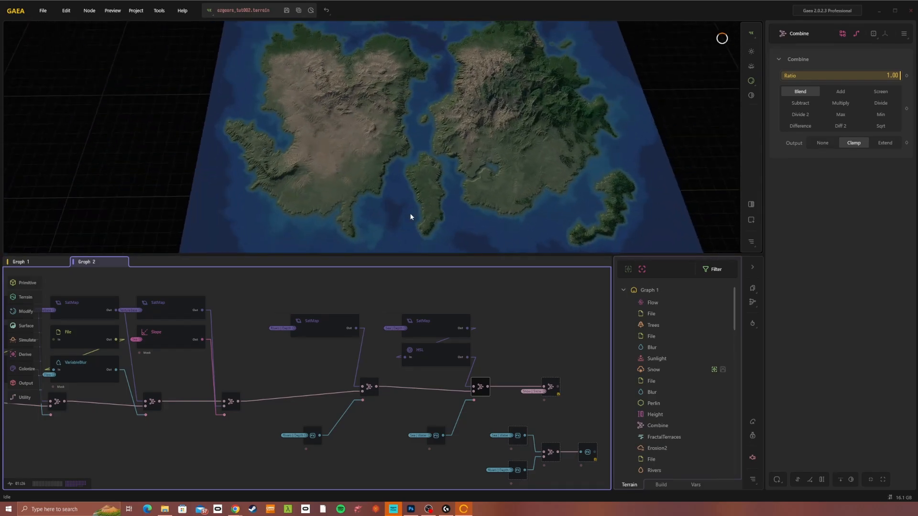
pyautogui.scroll(2, 475, 183)
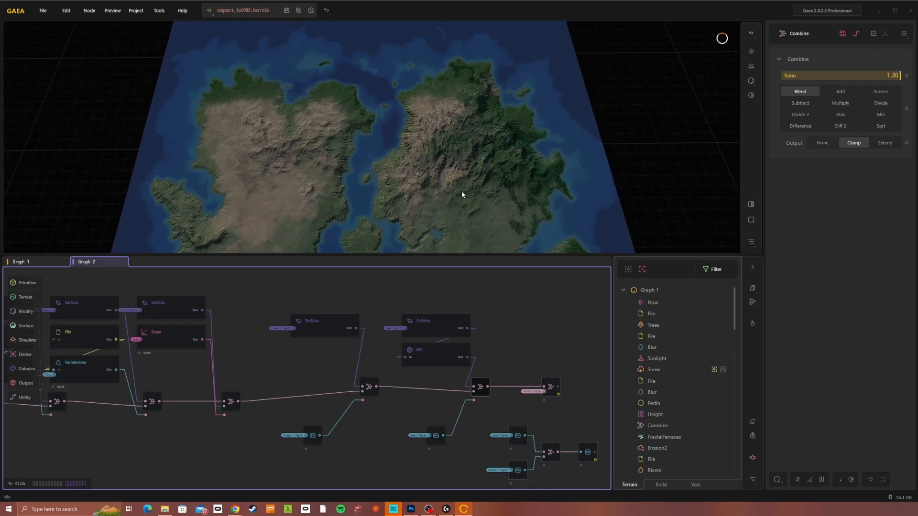
pyautogui.moveTo(412, 223); pyautogui.dragTo(411, 178)
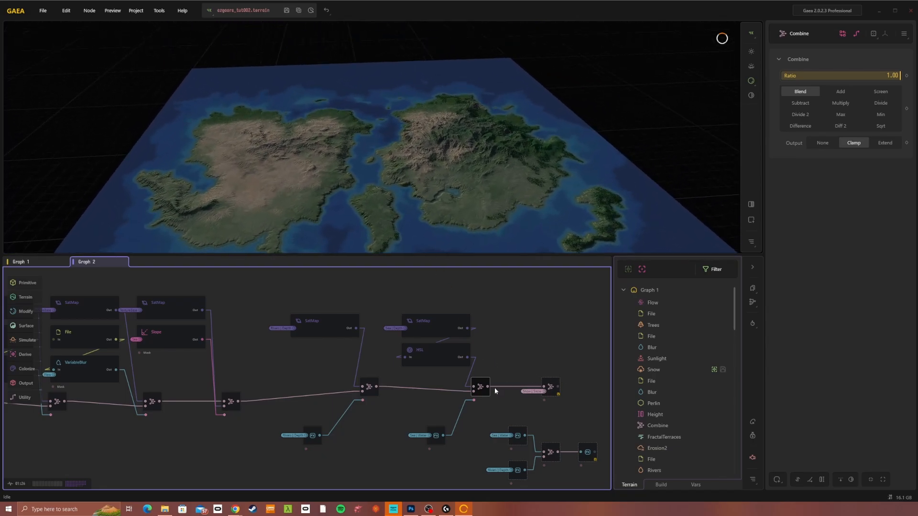
pyautogui.scroll(2, 418, 182)
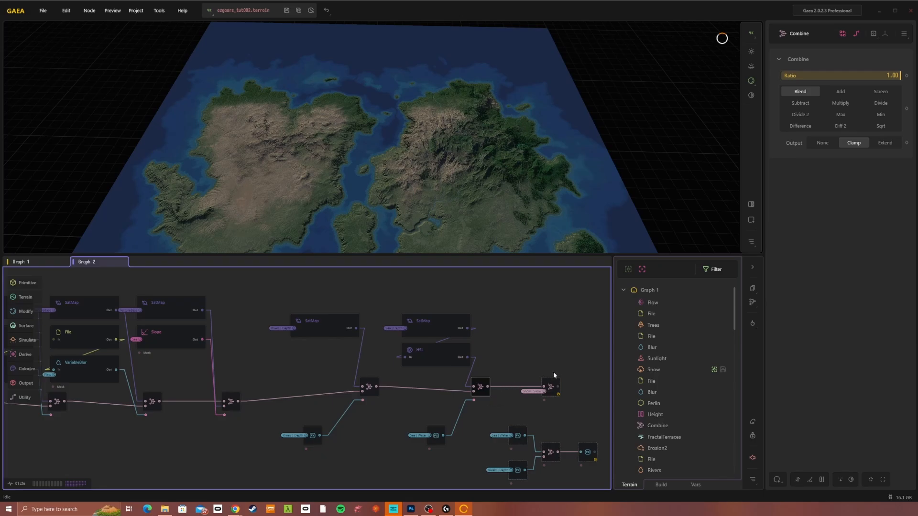
# - Preview the final Combine node to inspect the snow on the mountains, checking its node options and Add mode
pyautogui.moveTo(549, 385)
pyautogui.click(551, 390)
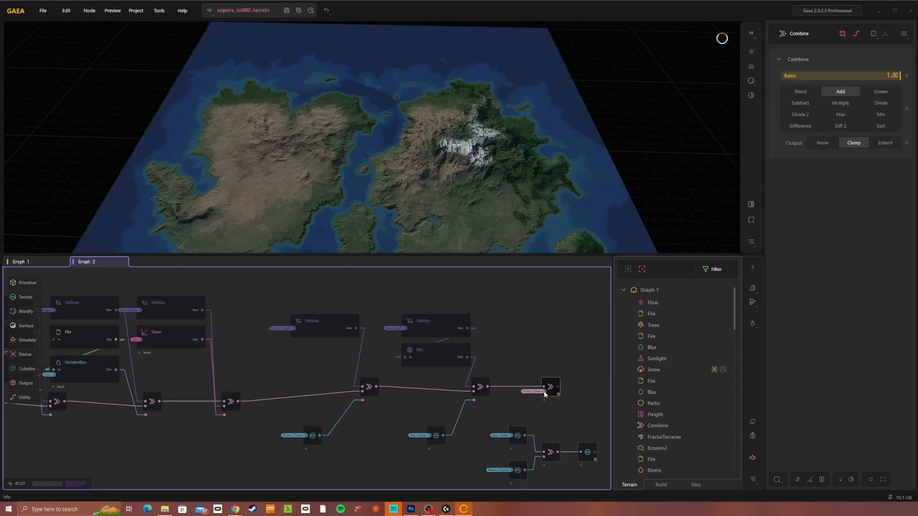
pyautogui.rightClick(544, 391)
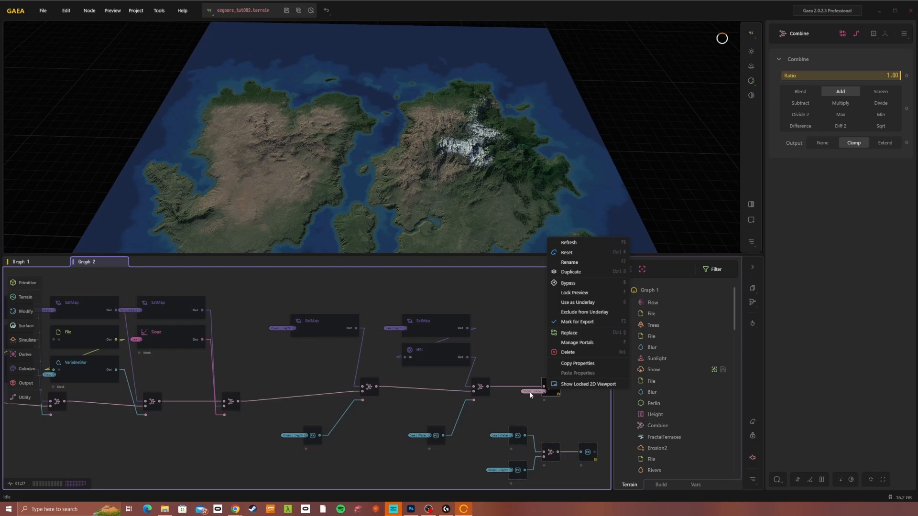
pyautogui.click(842, 229)
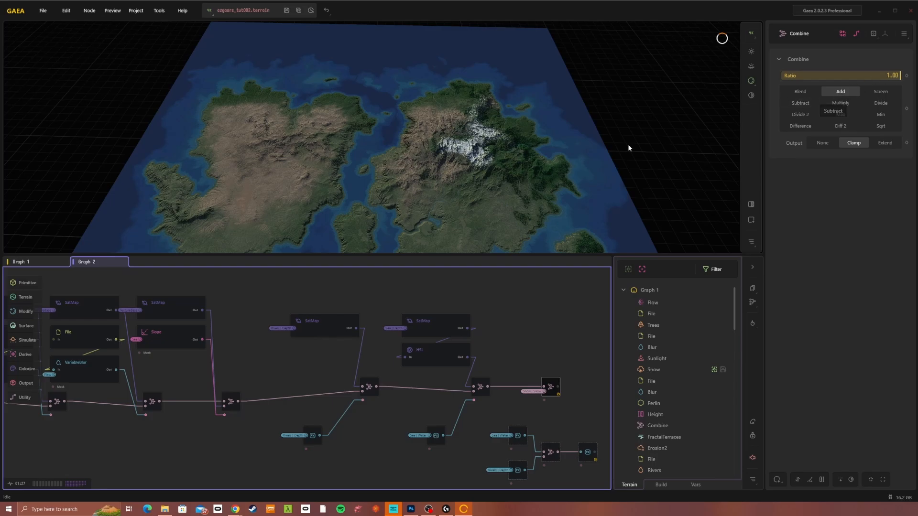
# - Examine the final coloured terrain up close, covering the snowy mountains, the southern plains and lake, and the western coastline
pyautogui.scroll(5, 452, 177)
pyautogui.scroll(5, 498, 191)
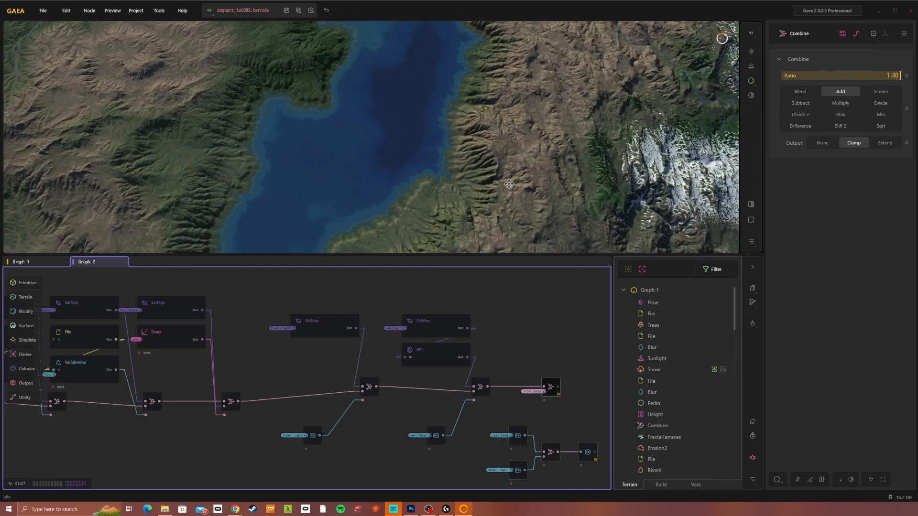
pyautogui.moveTo(617, 210); pyautogui.dragTo(491, 185, button='middle')
pyautogui.moveTo(491, 185); pyautogui.dragTo(484, 155)
pyautogui.scroll(-4, 478, 151)
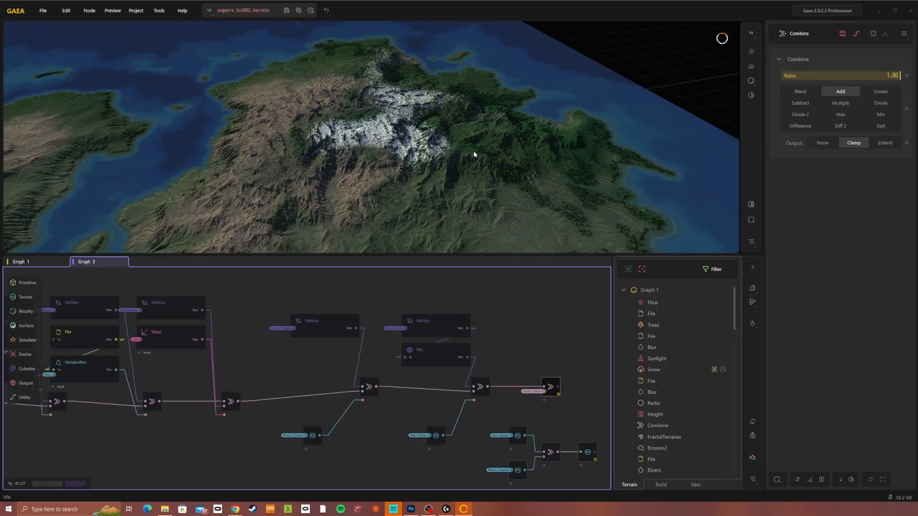
pyautogui.moveTo(458, 151); pyautogui.dragTo(445, 130, button='middle')
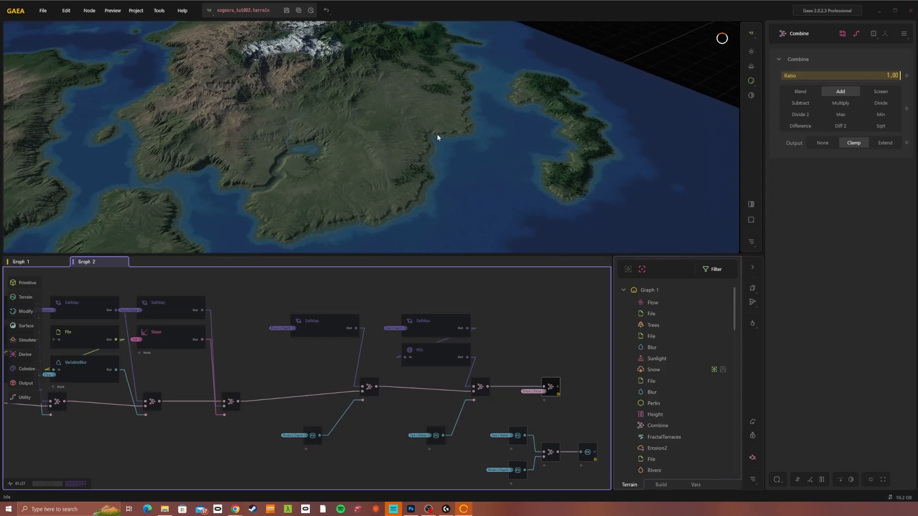
pyautogui.scroll(5, 435, 139)
pyautogui.moveTo(429, 160); pyautogui.dragTo(399, 178)
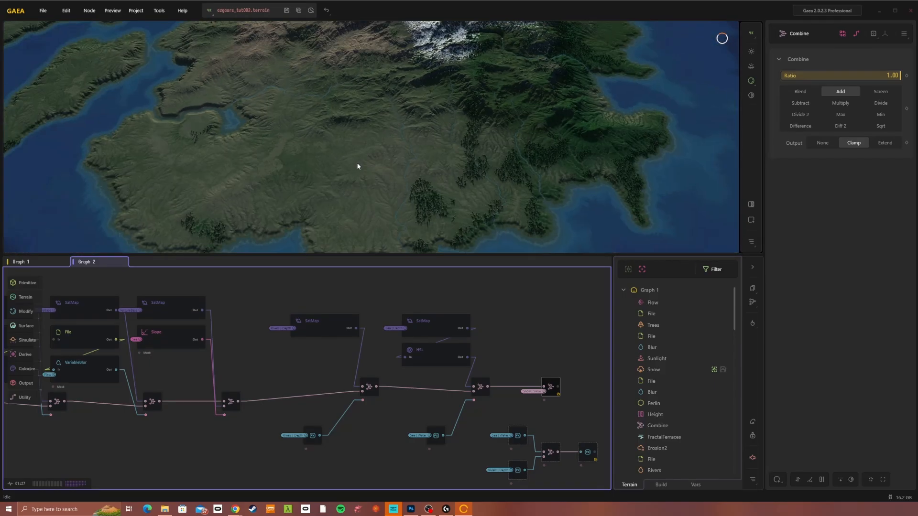
pyautogui.scroll(-4, 352, 166)
pyautogui.moveTo(447, 182); pyautogui.dragTo(530, 194, button='middle')
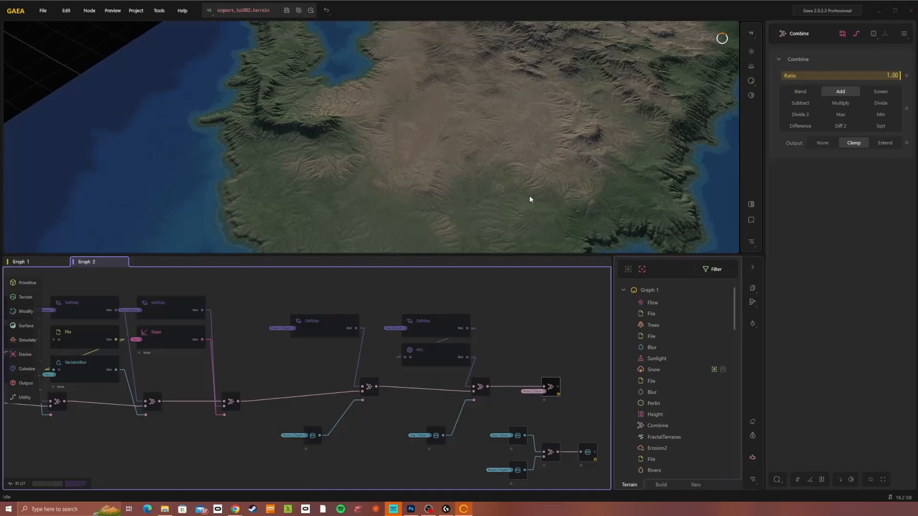
pyautogui.moveTo(528, 196); pyautogui.dragTo(363, 177)
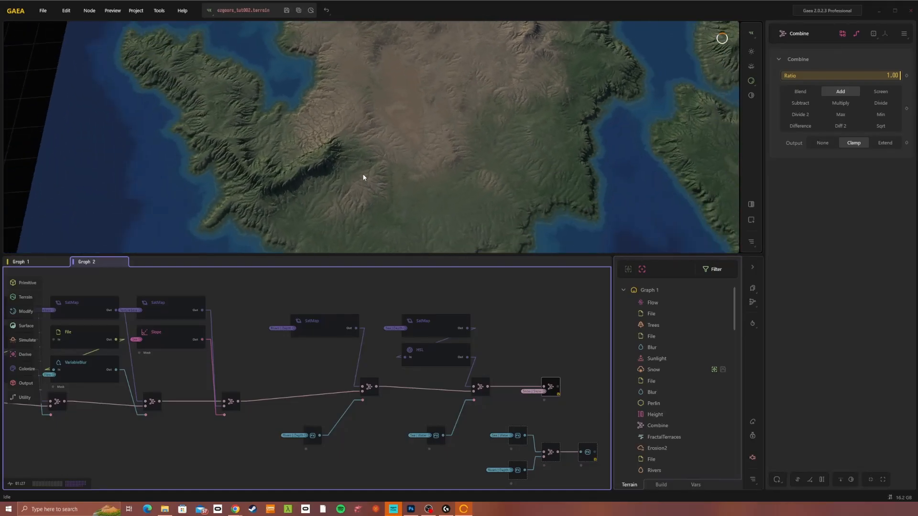
# - Review the whole coloured map from farther out, comparing both continents, the surrounding sea and the snowy peaks
pyautogui.moveTo(358, 131); pyautogui.dragTo(365, 153, button='middle')
pyautogui.scroll(-3, 484, 178)
pyautogui.moveTo(489, 180); pyautogui.dragTo(456, 200, button='middle')
pyautogui.scroll(-4, 456, 199)
pyautogui.scroll(-2, 435, 163)
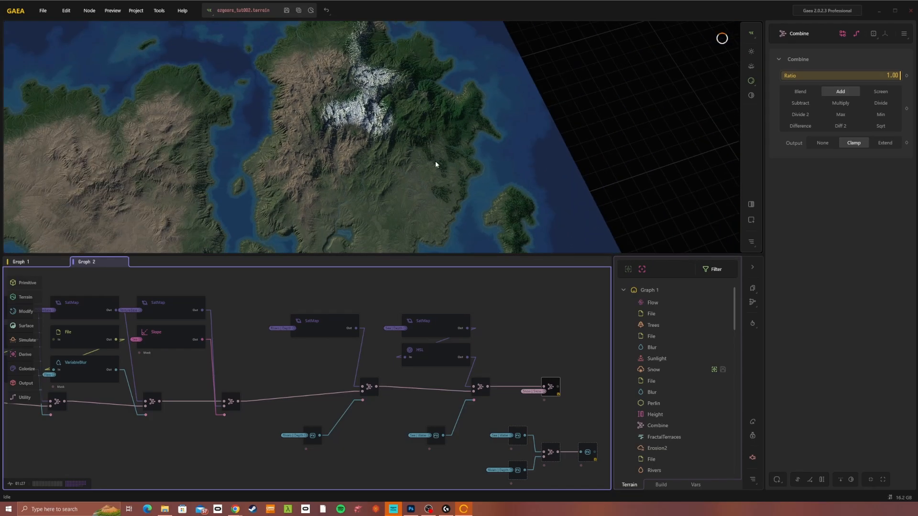
pyautogui.moveTo(435, 162); pyautogui.dragTo(447, 164, button='middle')
pyautogui.moveTo(440, 177); pyautogui.dragTo(429, 149)
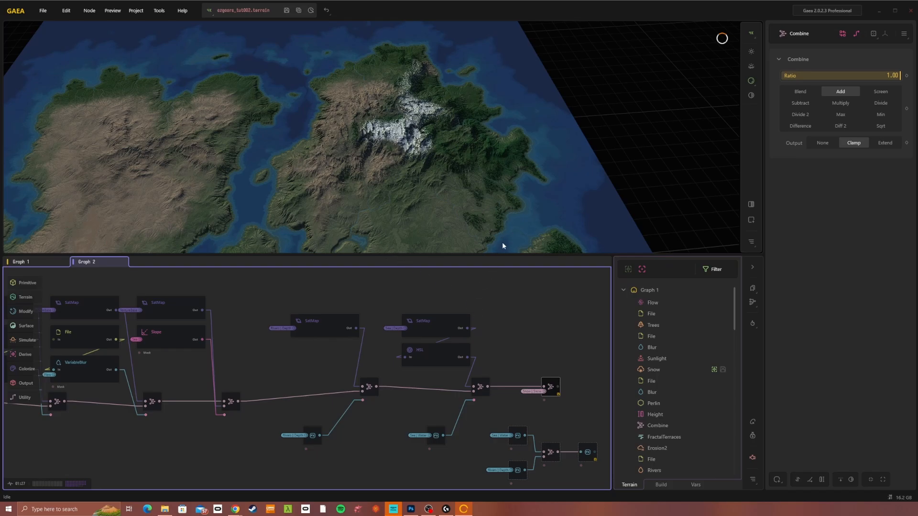
pyautogui.moveTo(467, 222); pyautogui.dragTo(454, 204)
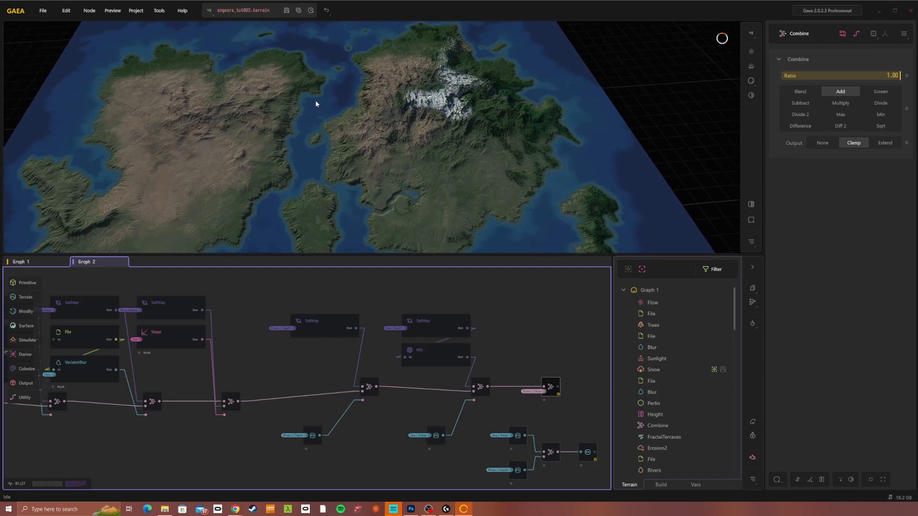
# - Preview the sea and river Adjust nodes and the Combine node that adds them into one water mask
pyautogui.moveTo(529, 332); pyautogui.dragTo(454, 297, button='middle')
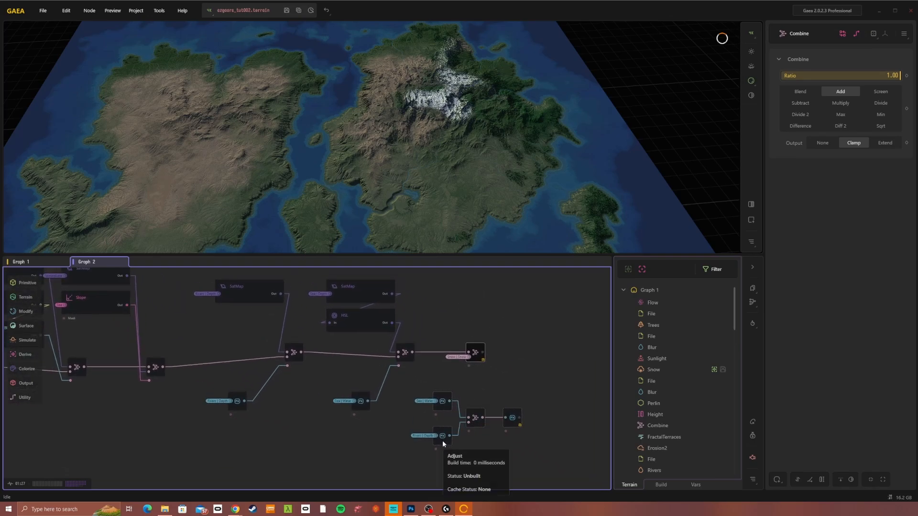
pyautogui.click(443, 403)
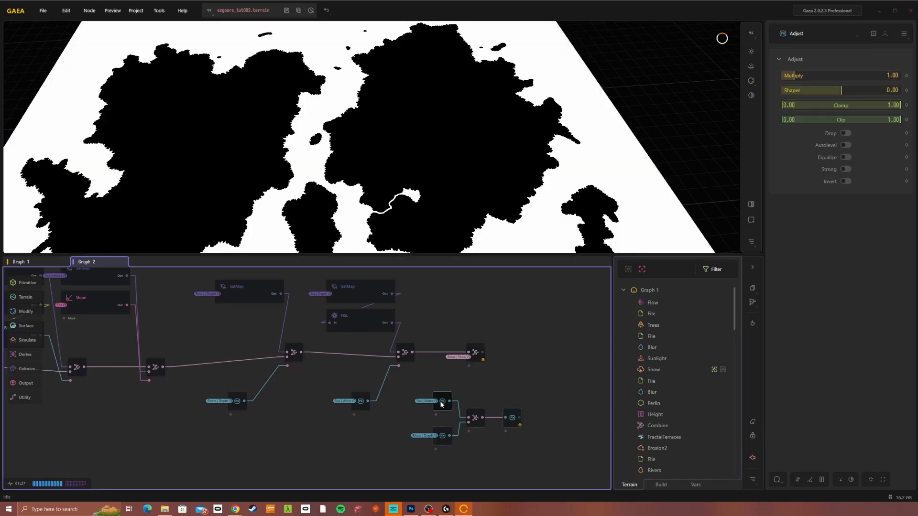
pyautogui.click(443, 436)
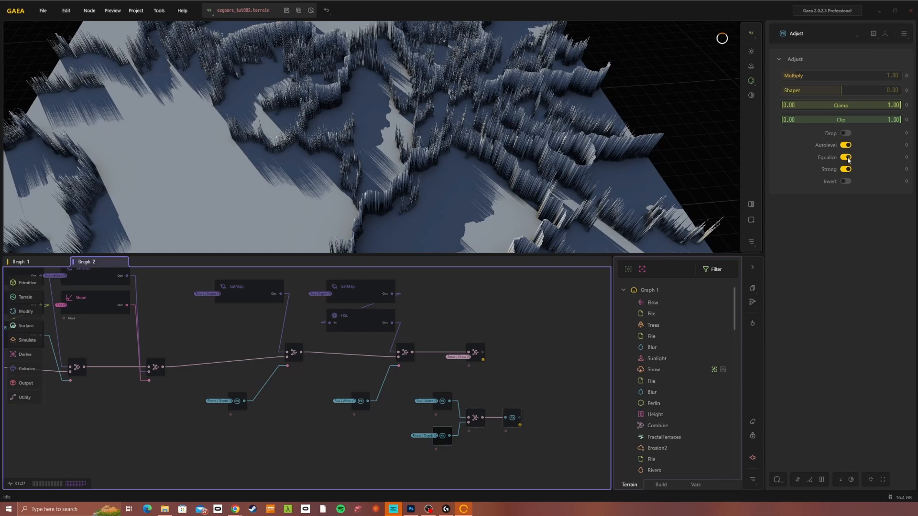
pyautogui.click(475, 419)
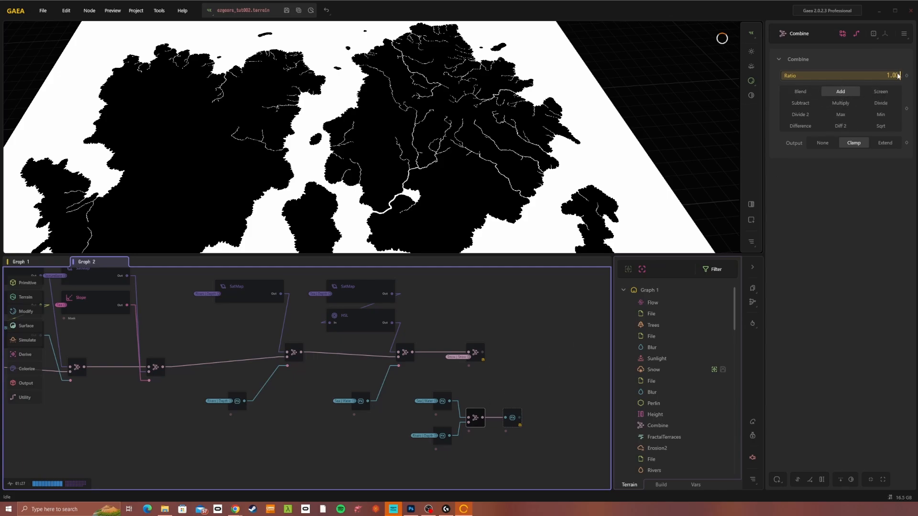
# - Preview the water_mask node and examine its inverted mask of rivers and sea across the whole map
pyautogui.click(512, 418)
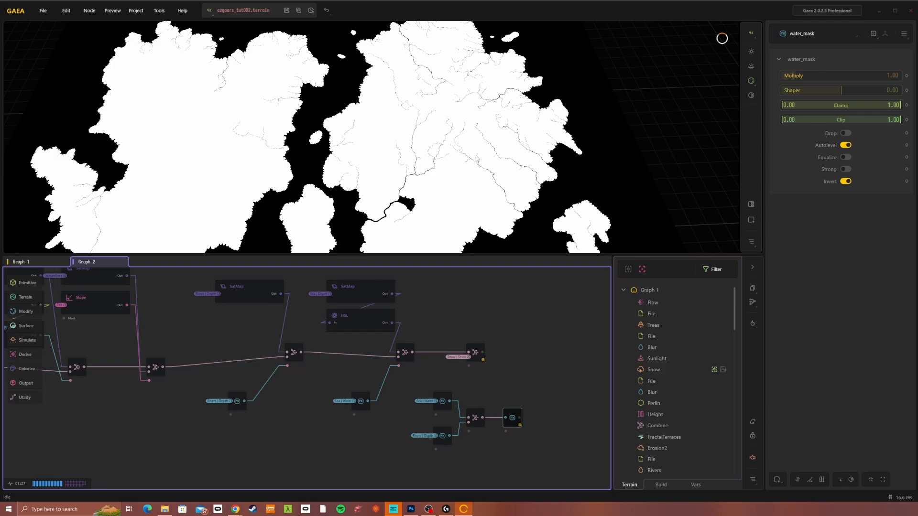
pyautogui.scroll(-3, 444, 182)
pyautogui.scroll(5, 370, 192)
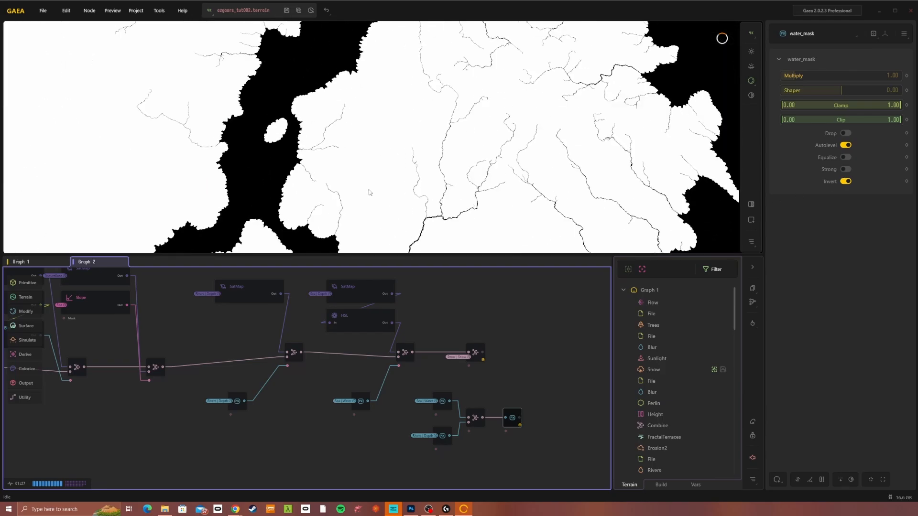
pyautogui.scroll(-5, 368, 192)
pyautogui.scroll(2, 382, 198)
pyautogui.scroll(-2, 395, 205)
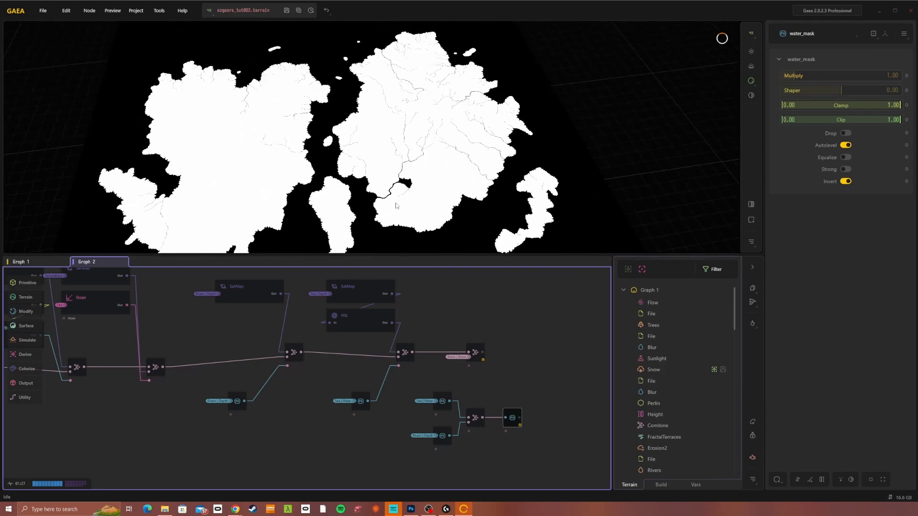
pyautogui.moveTo(395, 206); pyautogui.dragTo(391, 206)
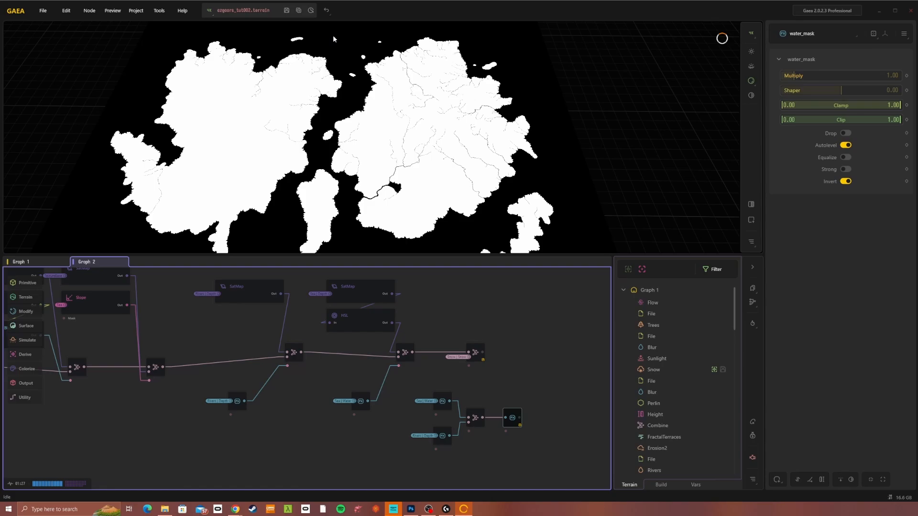
pyautogui.scroll(-4, 364, 154)
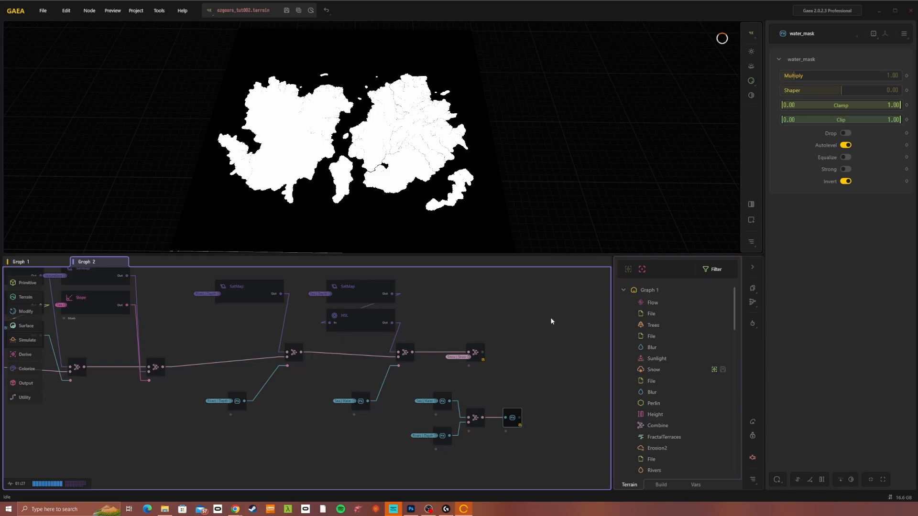
# - Check the water_mask node's Mark for Export option and its custom name, keeping the name as it is
pyautogui.rightClick(510, 416)
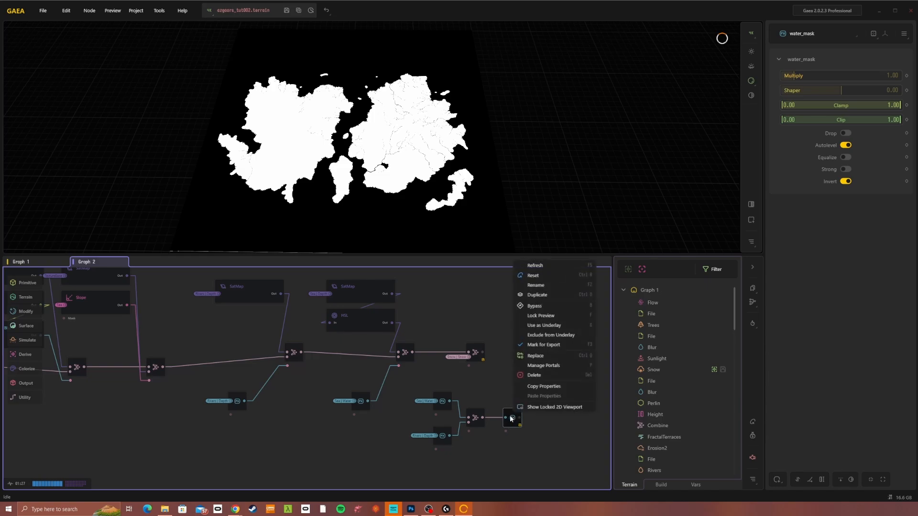
pyautogui.click(510, 420)
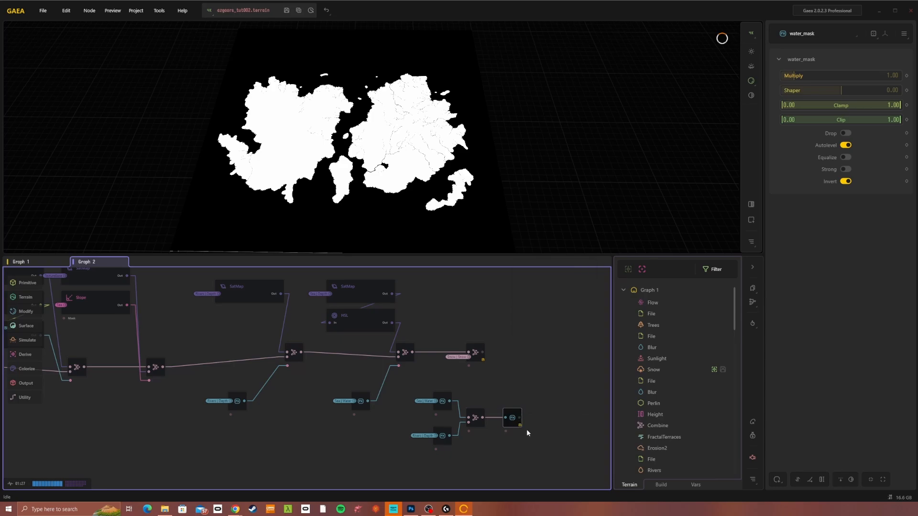
pyautogui.rightClick(511, 419)
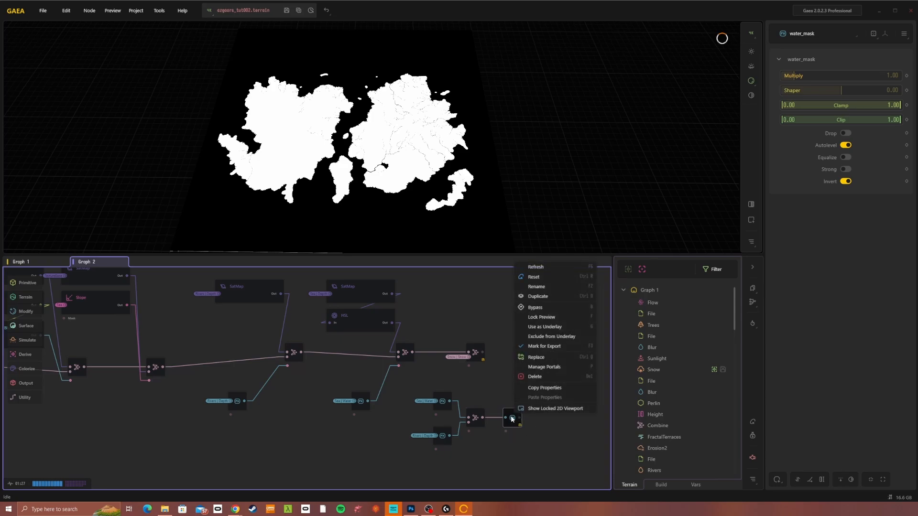
pyautogui.click(535, 289)
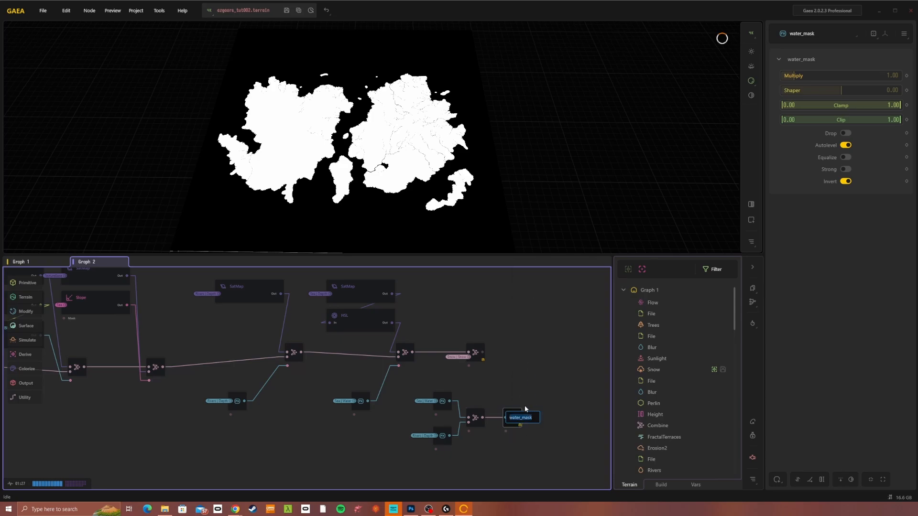
pyautogui.press('Return')
# - Rename the final Combine node of the colour chain as texture
pyautogui.click(475, 352)
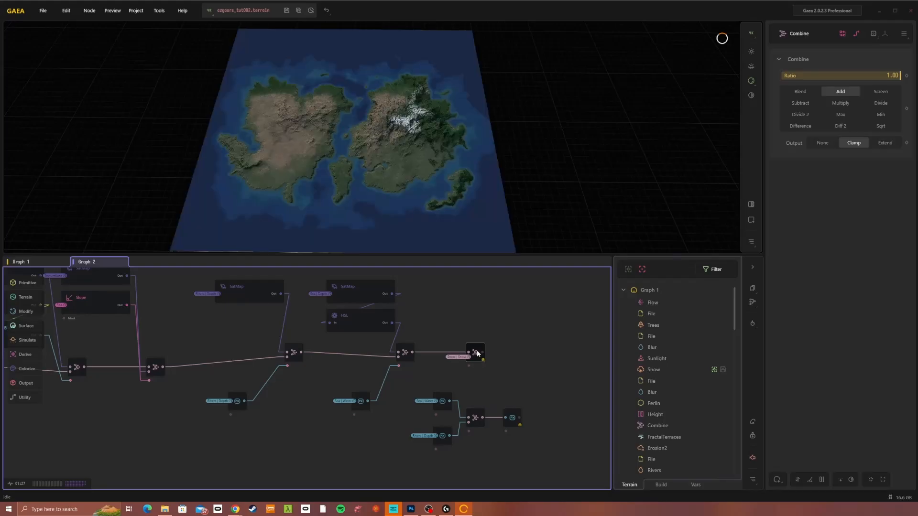
pyautogui.rightClick(476, 352)
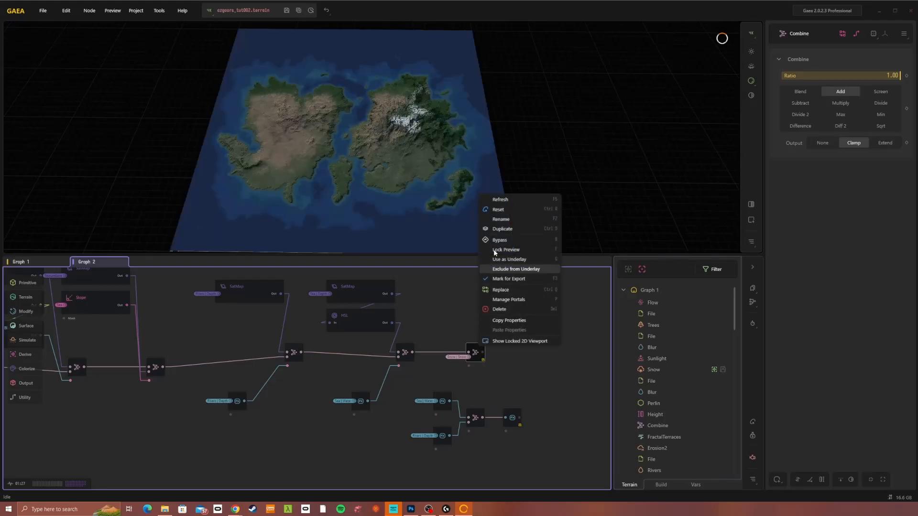
pyautogui.click(508, 222)
pyautogui.write('tex')
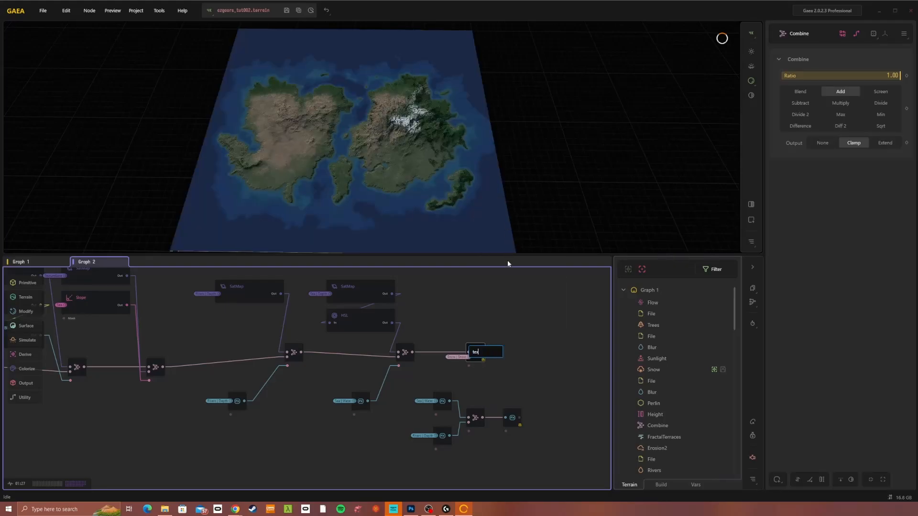
pyautogui.write('ture')
pyautogui.press('Return')
# - Go to Graph 1 and check the Snow node's options, including Mark for Export and Use as Underlay
pyautogui.click(38, 261)
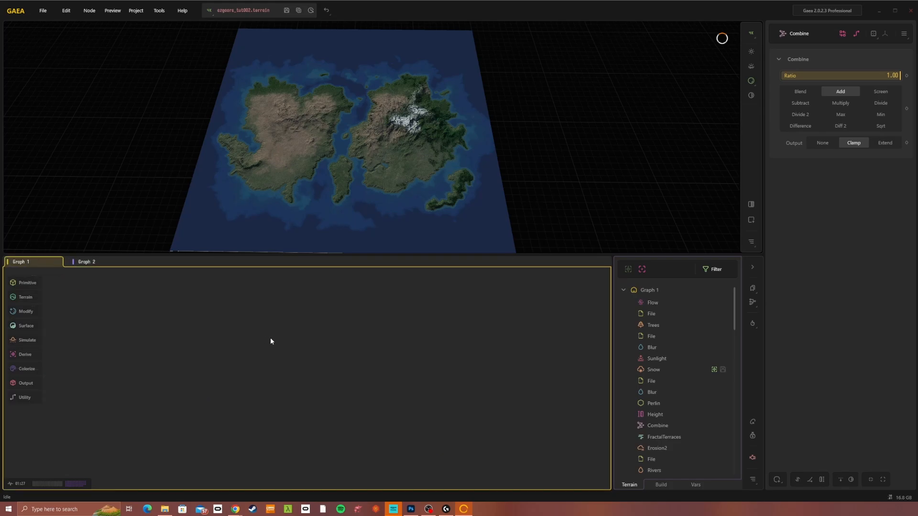
pyautogui.moveTo(303, 328); pyautogui.dragTo(216, 371, button='middle')
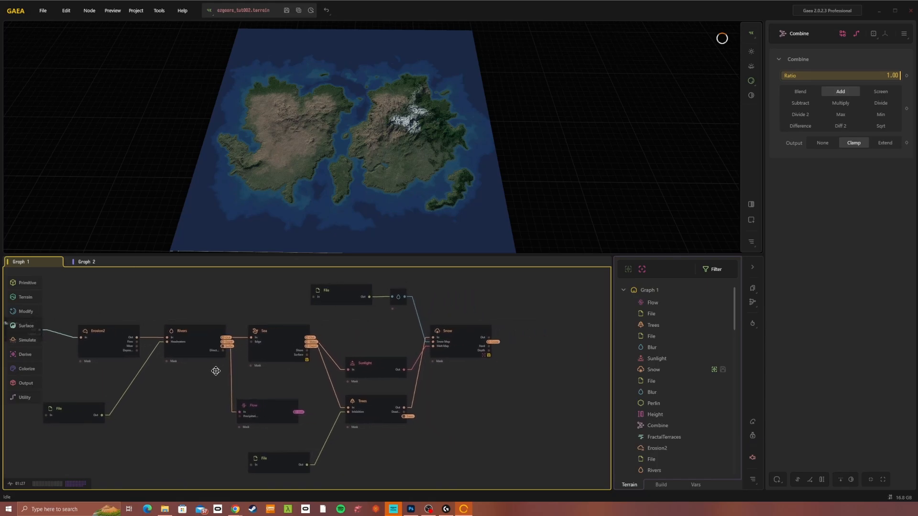
pyautogui.scroll(1, 497, 369)
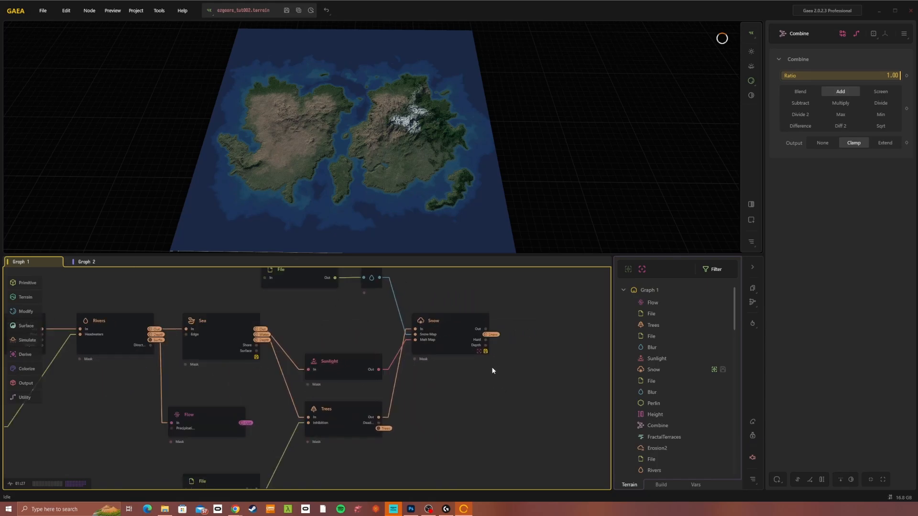
pyautogui.click(455, 328)
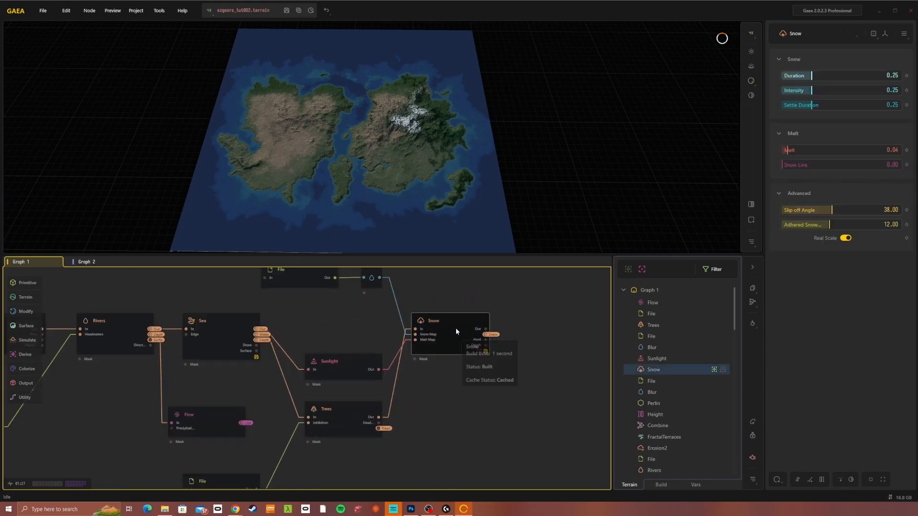
pyautogui.rightClick(455, 328)
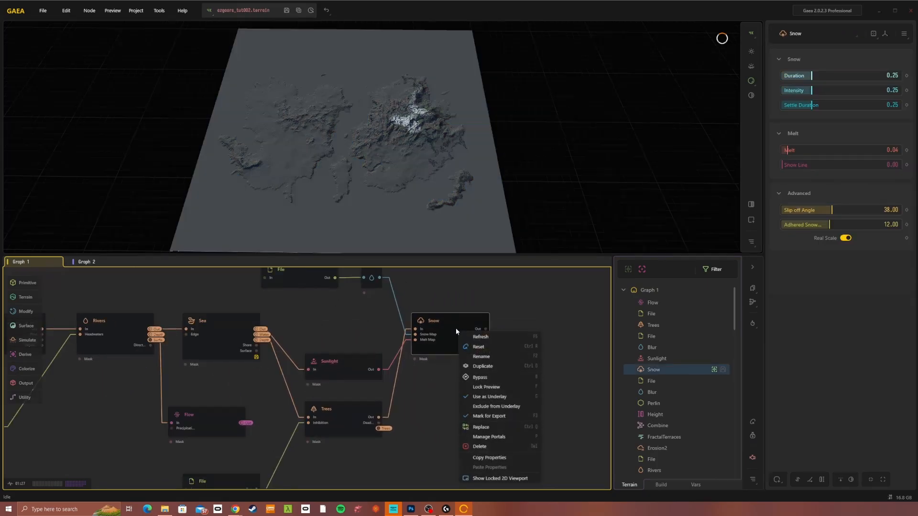
pyautogui.click(448, 401)
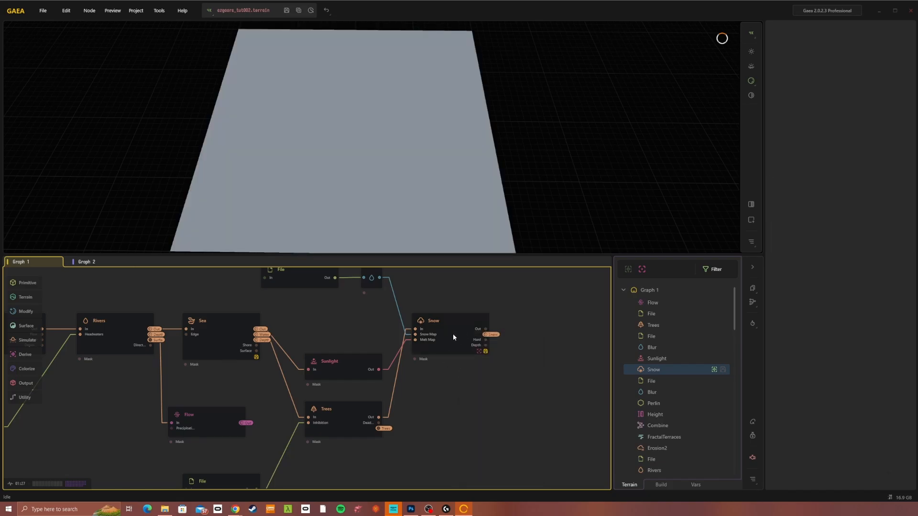
pyautogui.rightClick(453, 334)
pyautogui.click(450, 319)
# - Open the project's build settings and set the build resolution to 4K (4096)
pyautogui.click(136, 10)
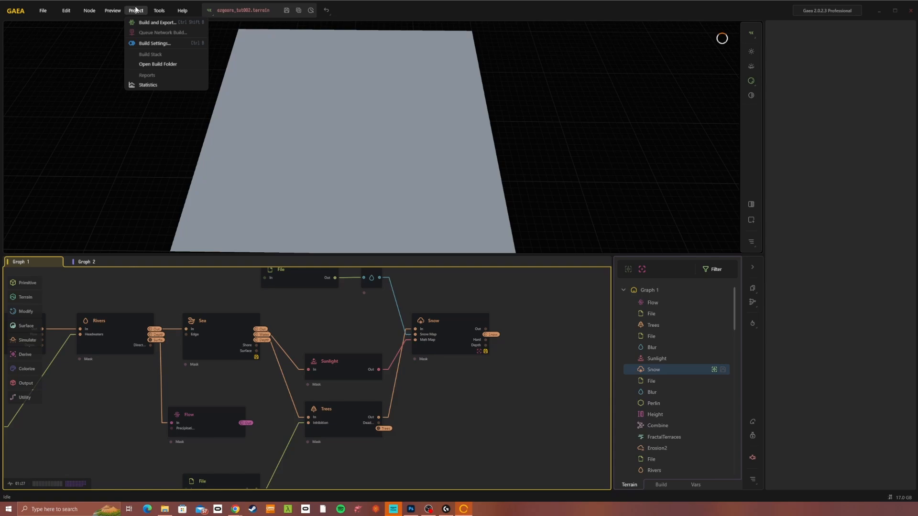
pyautogui.click(152, 43)
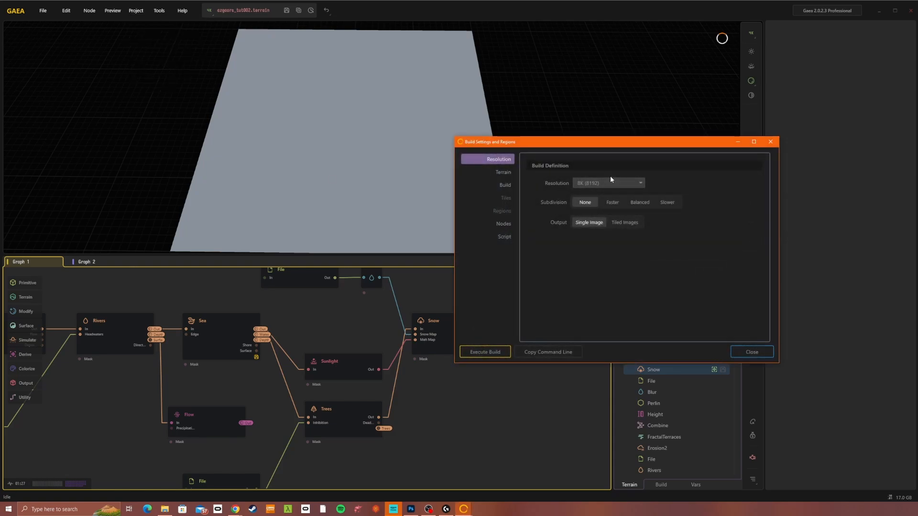
pyautogui.moveTo(579, 142); pyautogui.dragTo(499, 121)
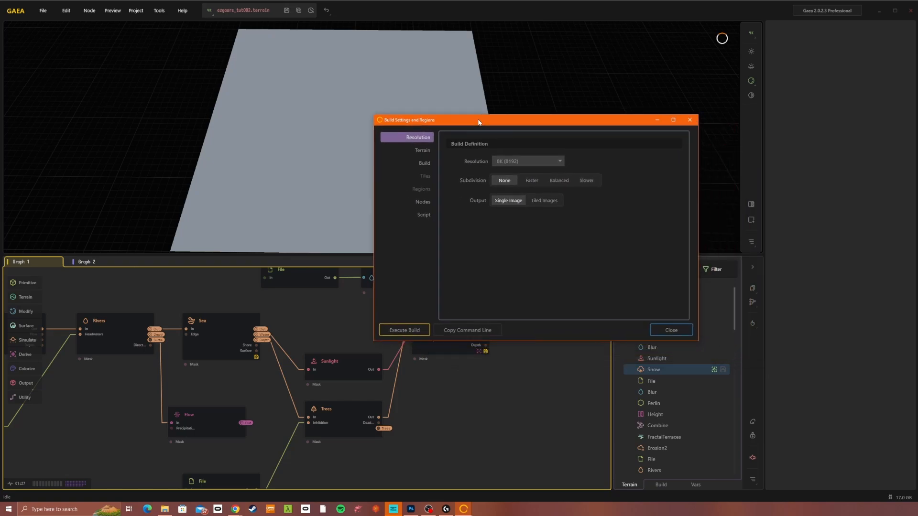
pyautogui.click(509, 165)
pyautogui.scroll(2, 507, 192)
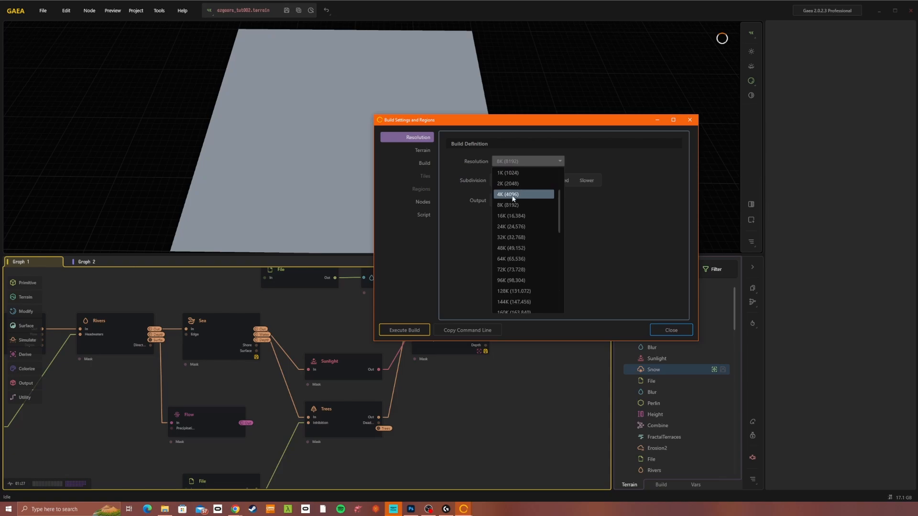
pyautogui.click(505, 179)
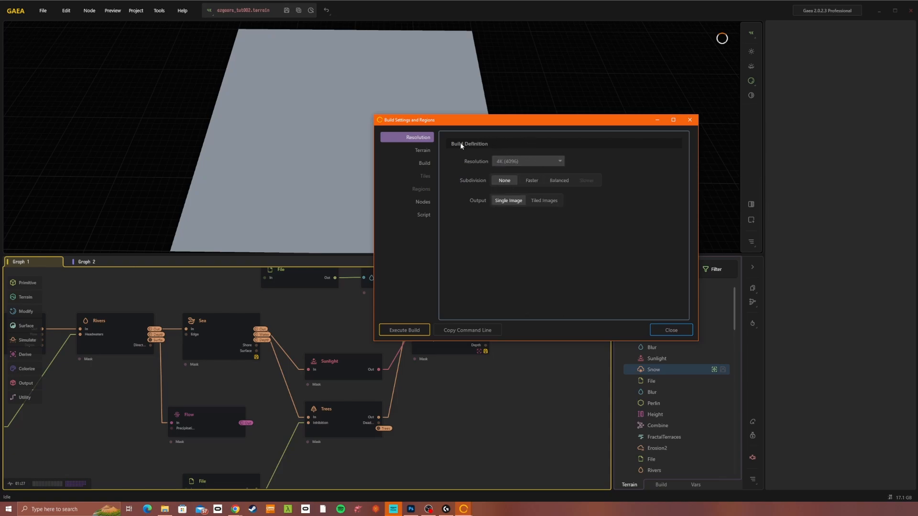
# - Review the terrain definition and build settings, and check the exportable nodes of both graphs with their file formats
pyautogui.click(424, 151)
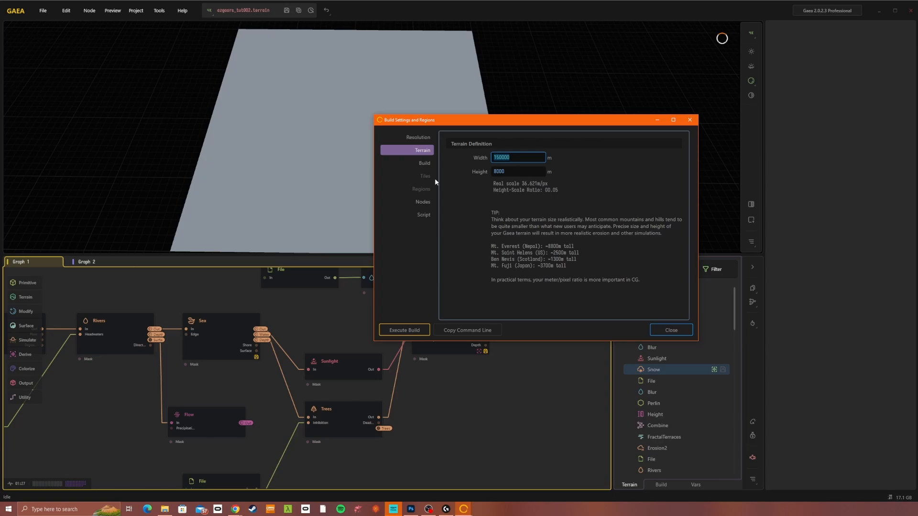
pyautogui.click(425, 163)
pyautogui.click(422, 201)
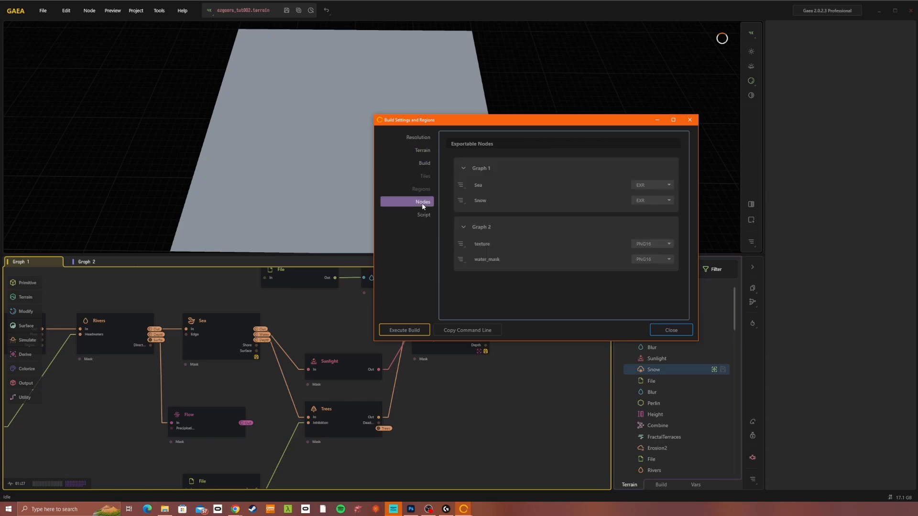